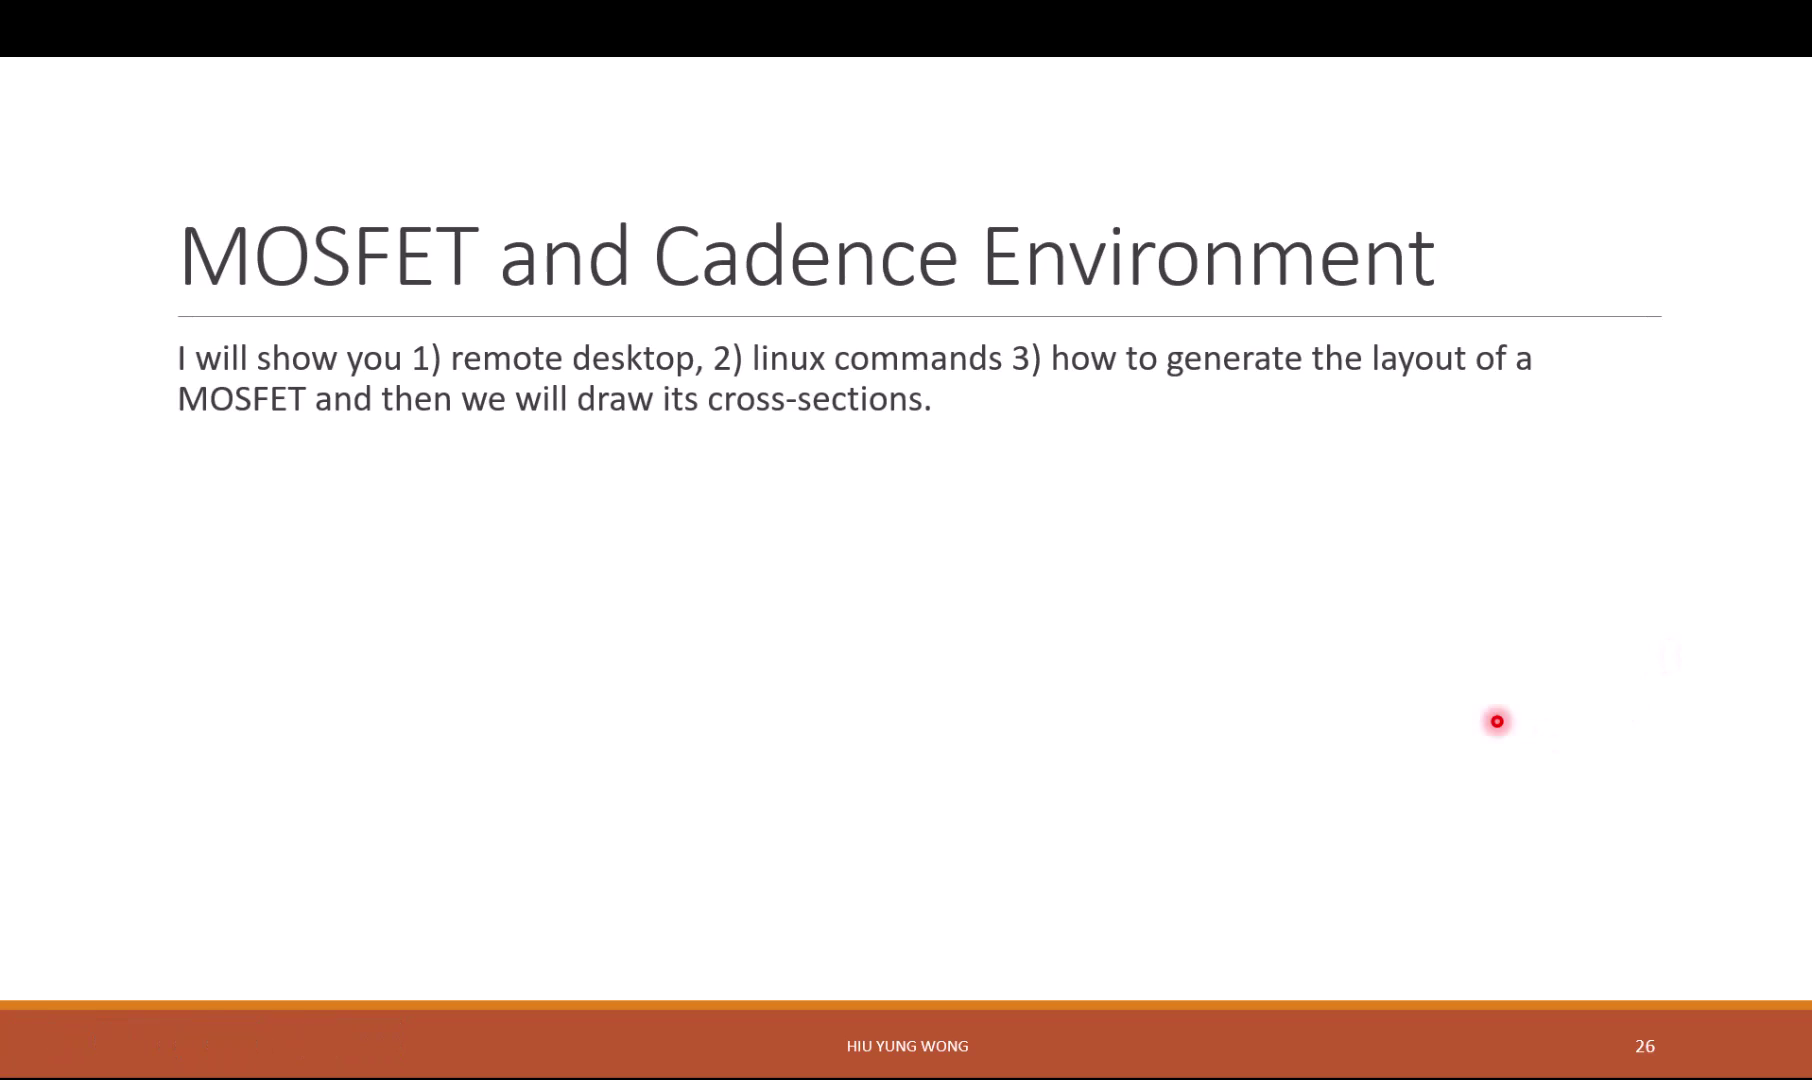
Step: Close the old Remote Desktop window from the Start menu
{"action": "key", "text": "super"}
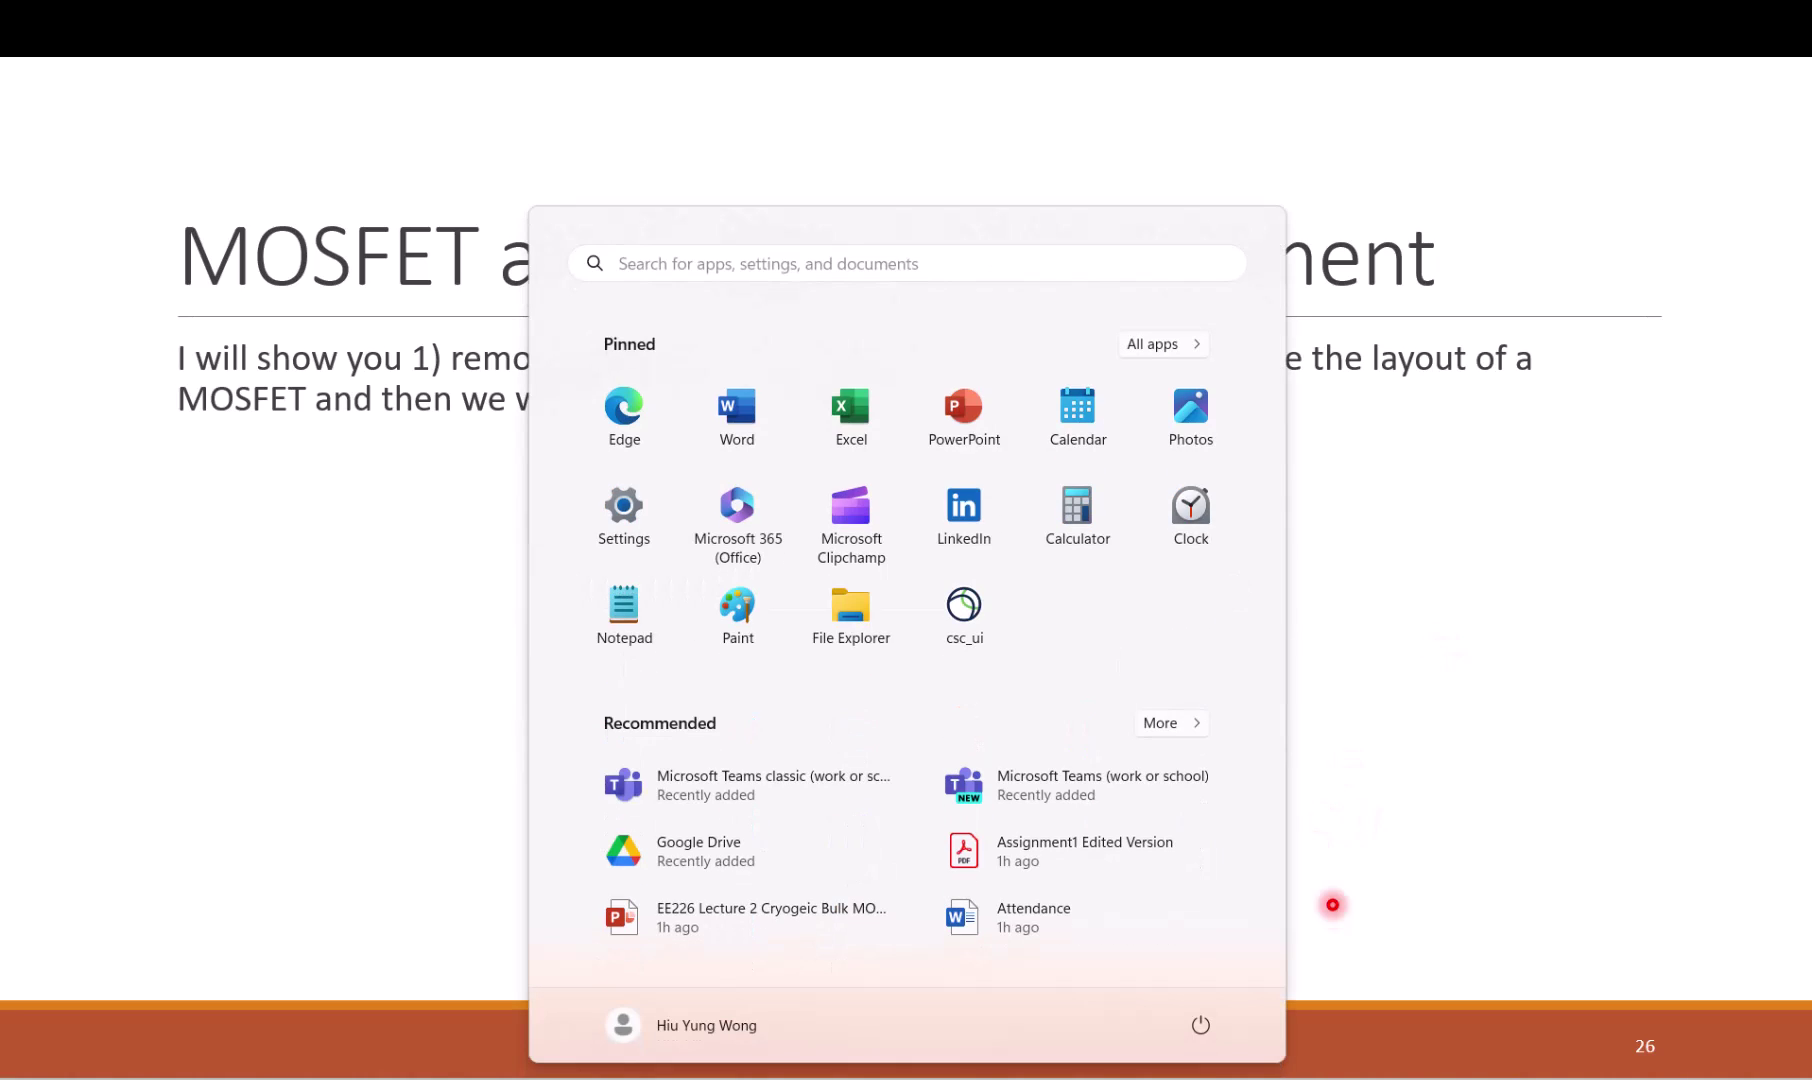
{"action": "mouse_move", "coordinate": [1300, 1070]}
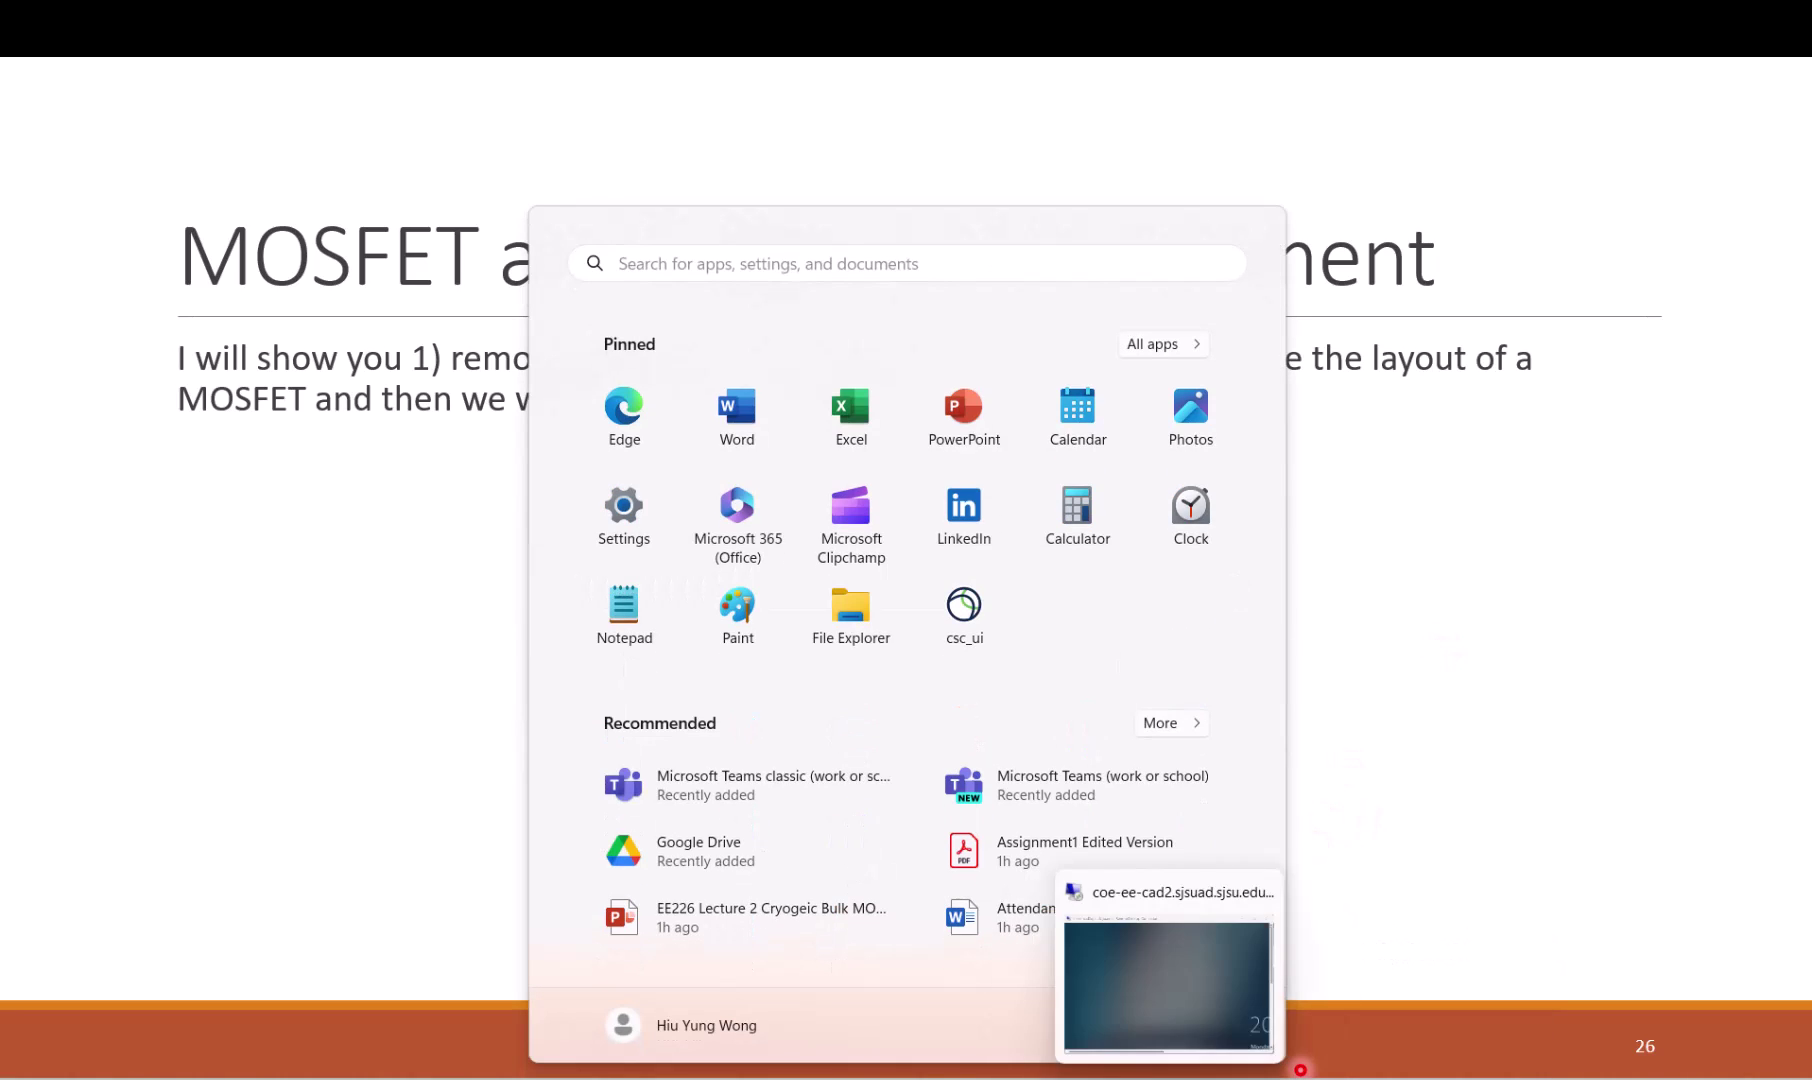
{"action": "left_click", "coordinate": [1130, 900]}
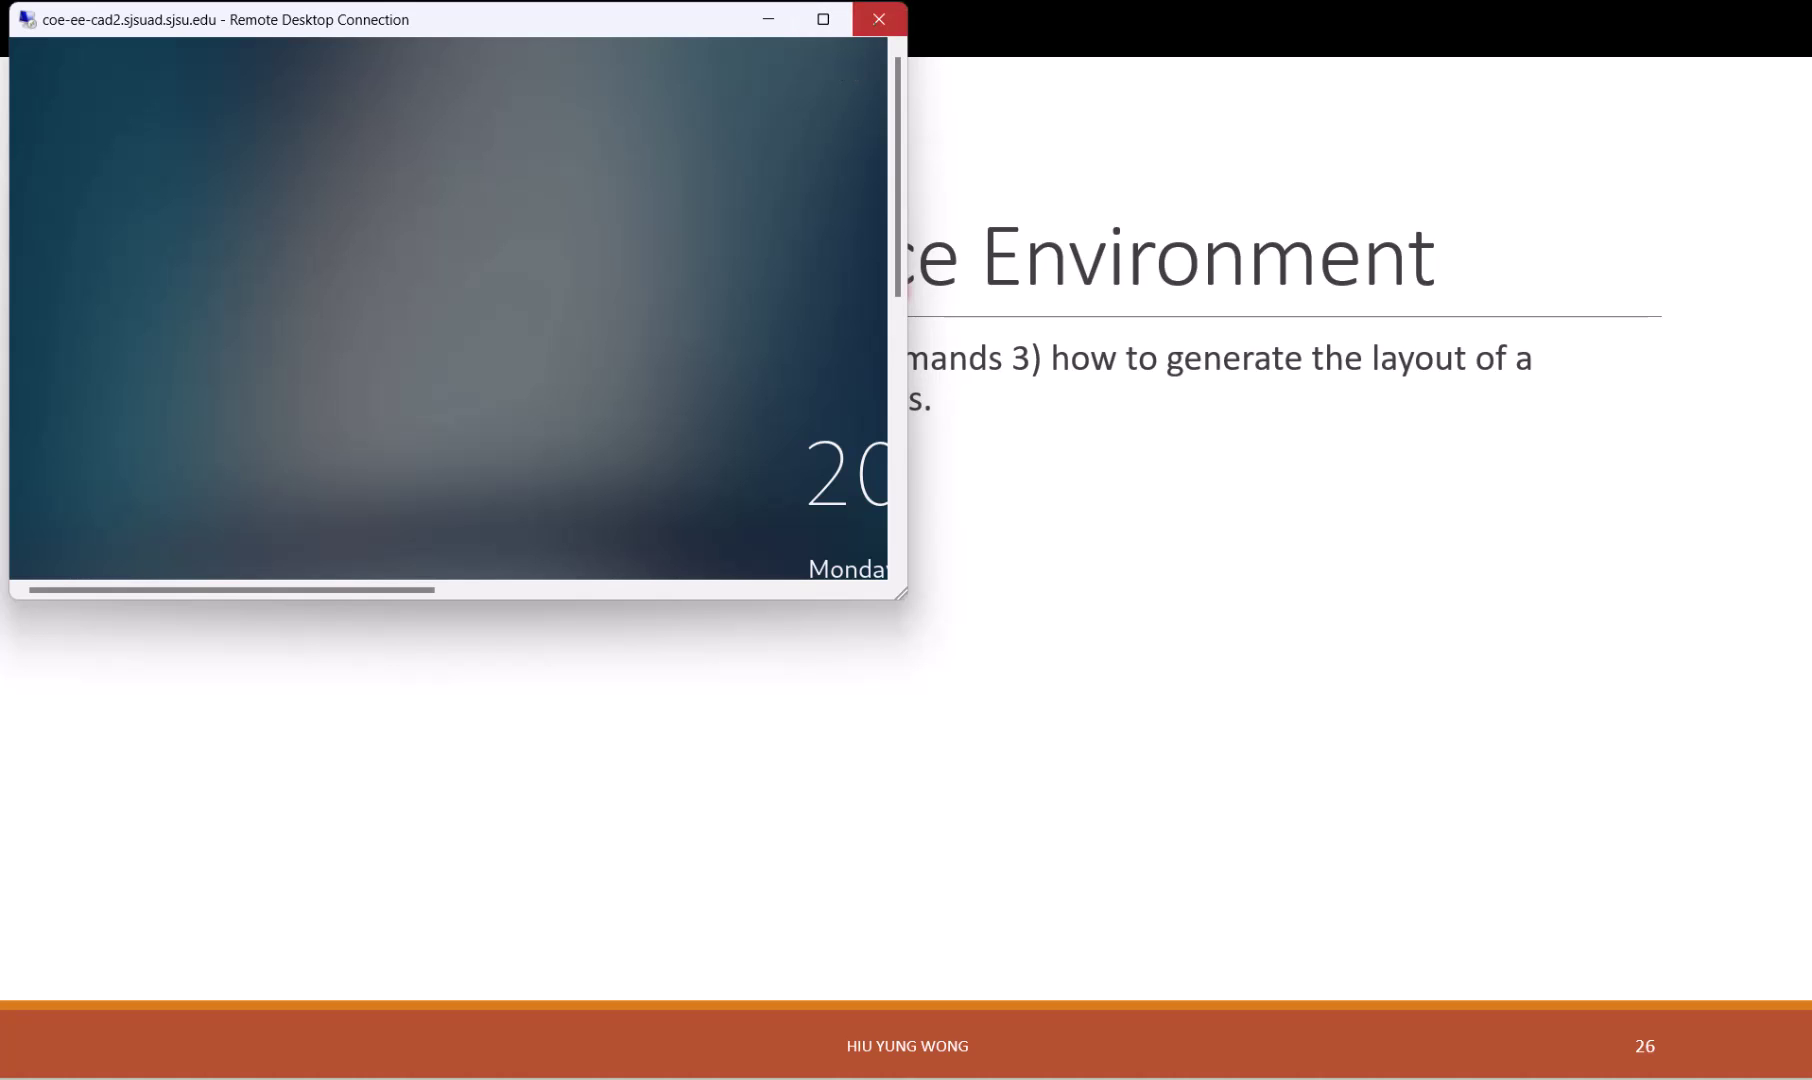
{"action": "left_click", "coordinate": [878, 19]}
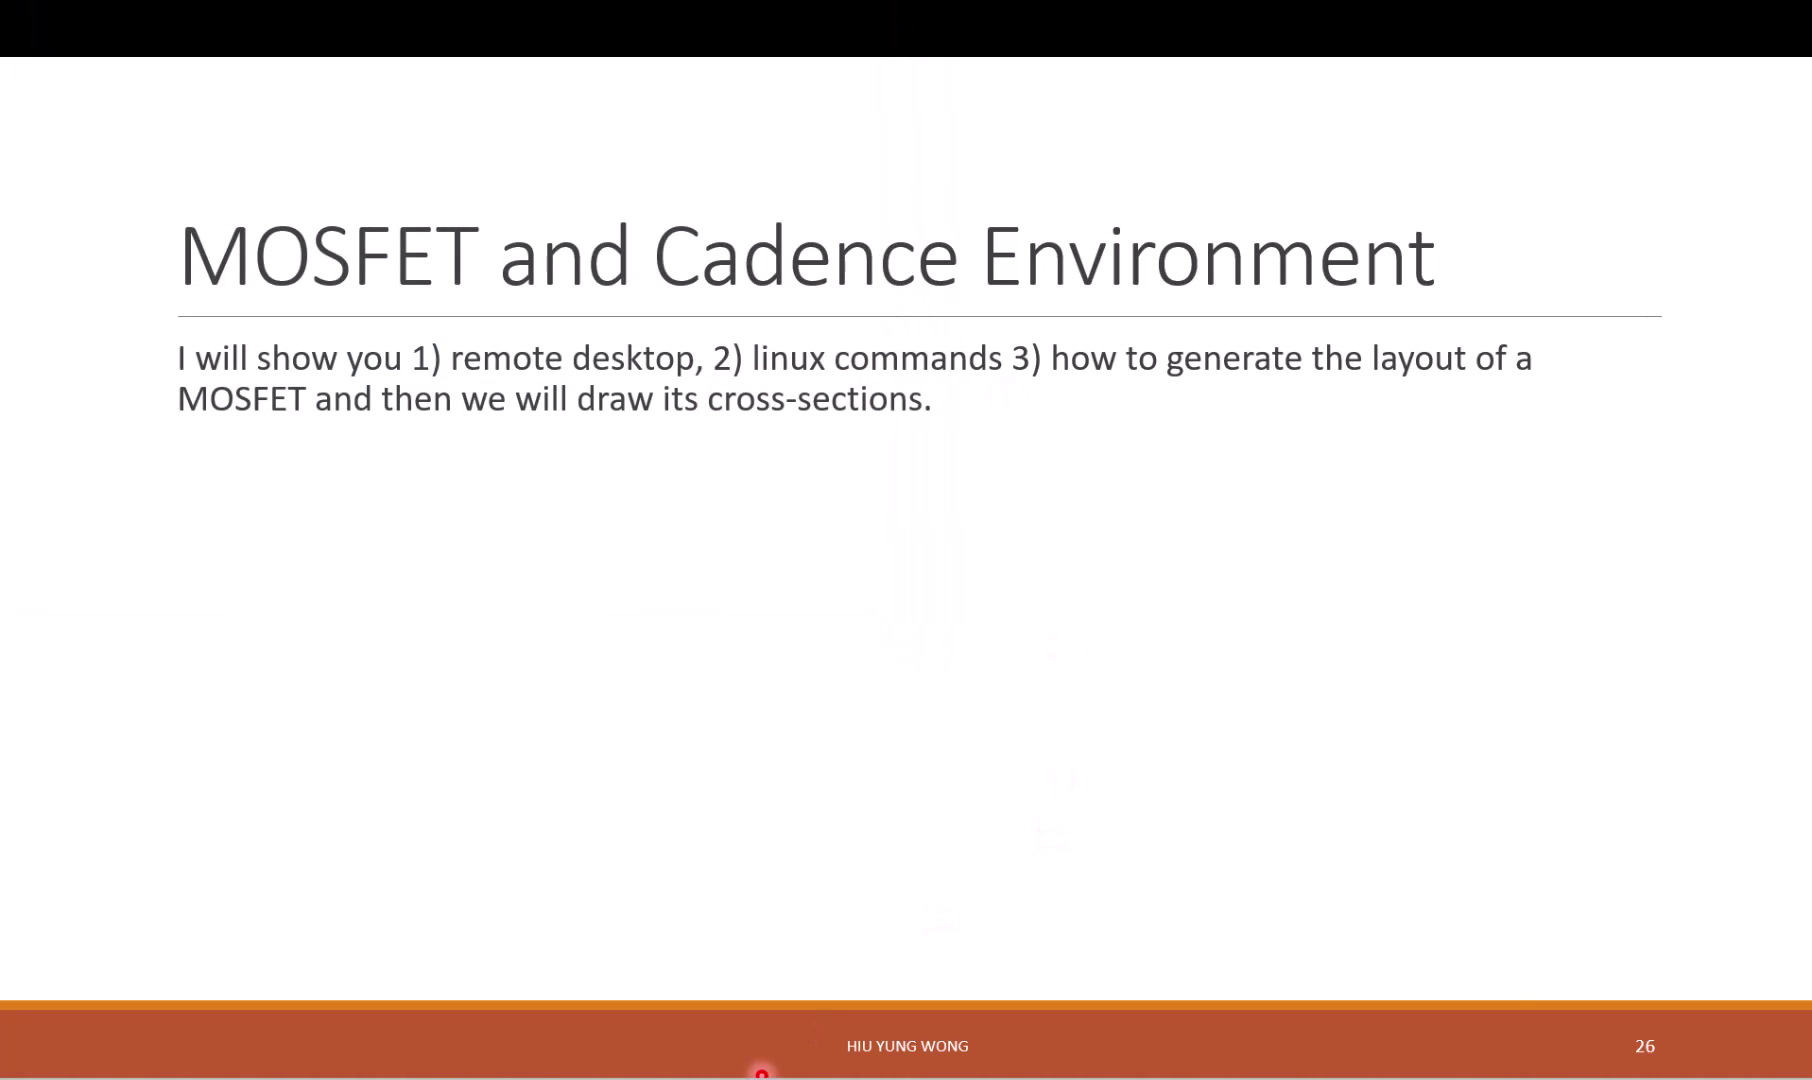
Step: Search for 'remot' and launch Remote Desktop Connection
{"action": "left_click", "coordinate": [762, 1073]}
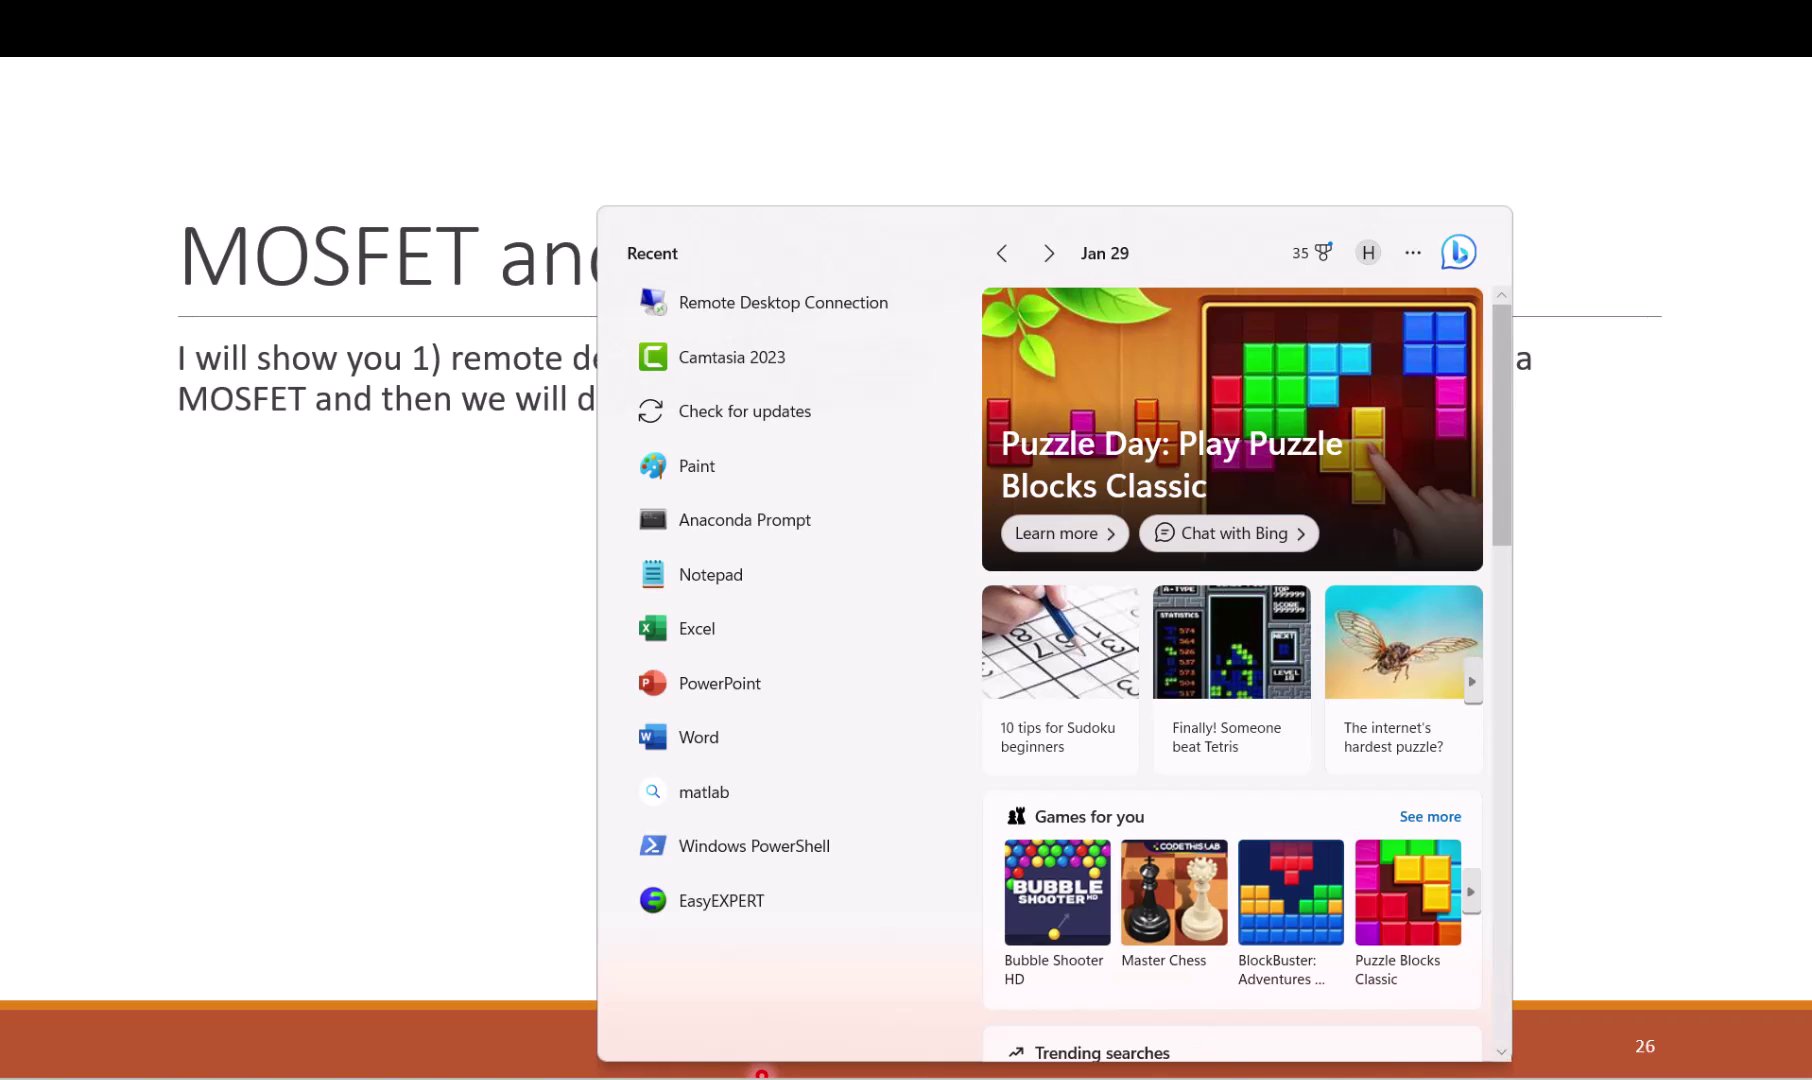
{"action": "type", "text": "remot"}
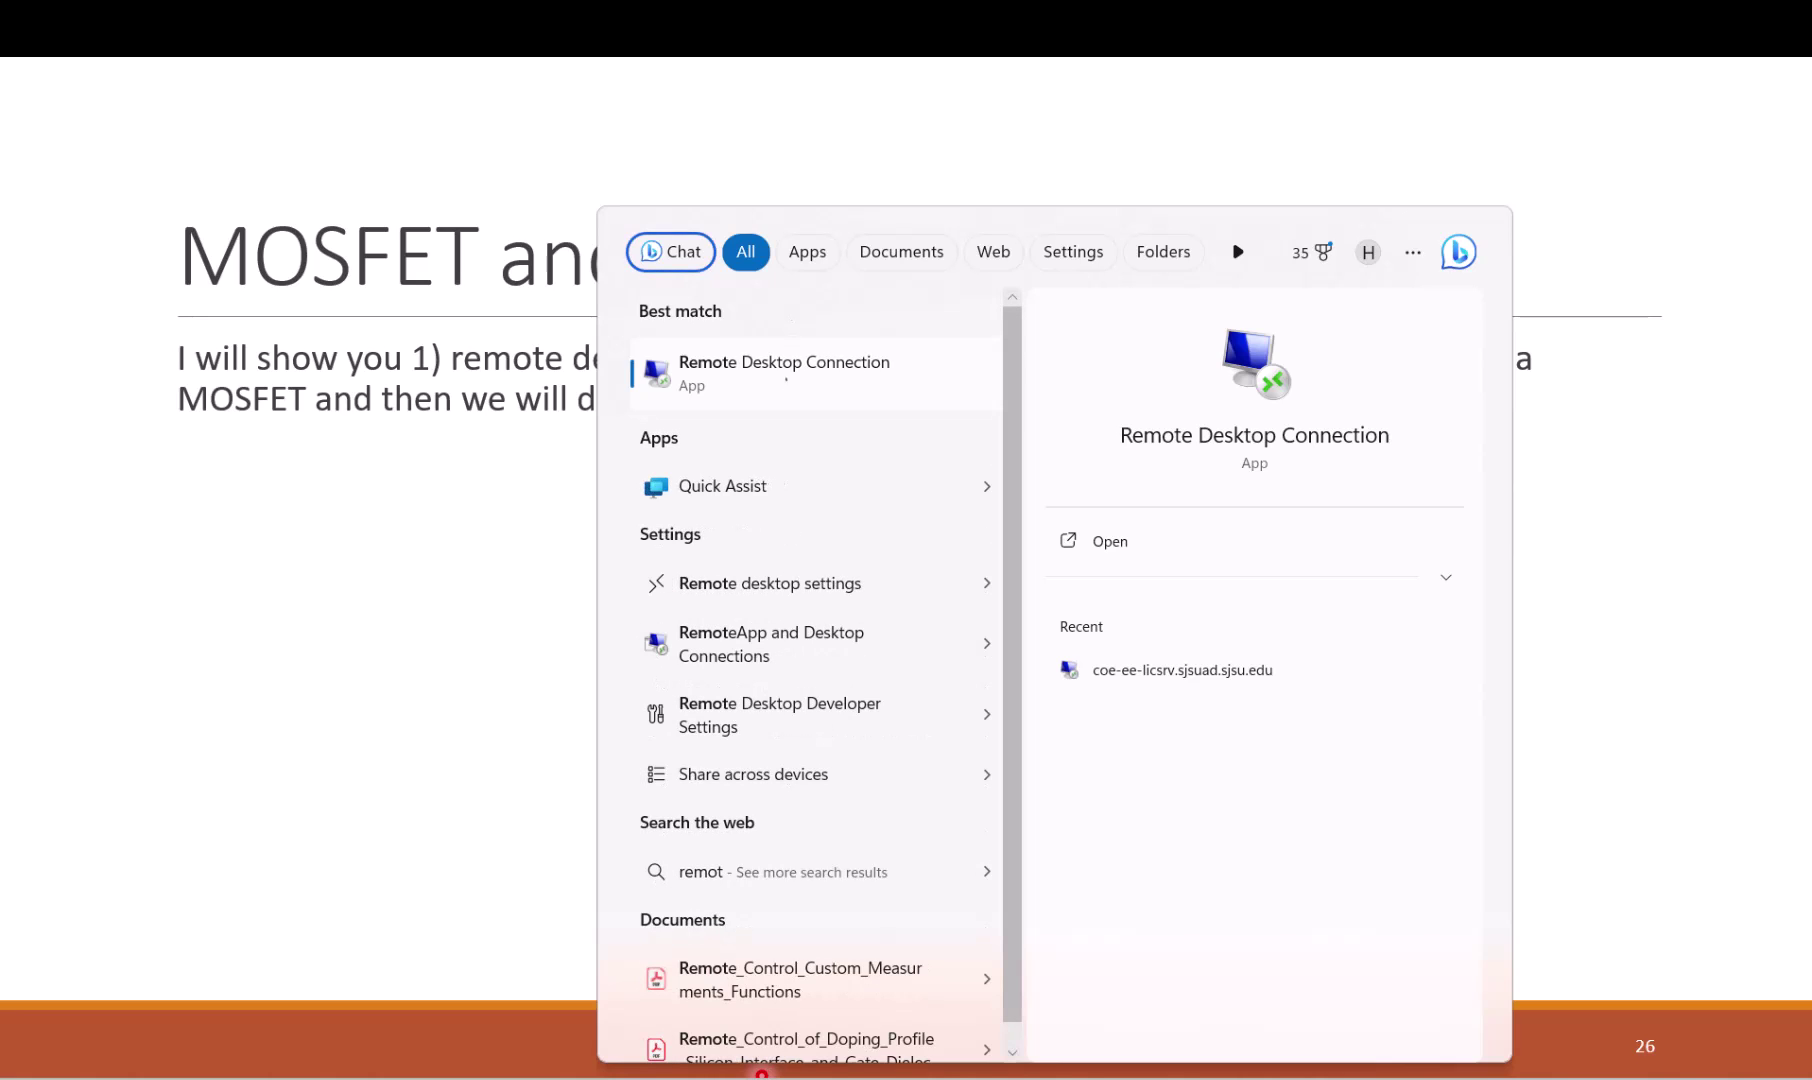
{"action": "left_click", "coordinate": [786, 379]}
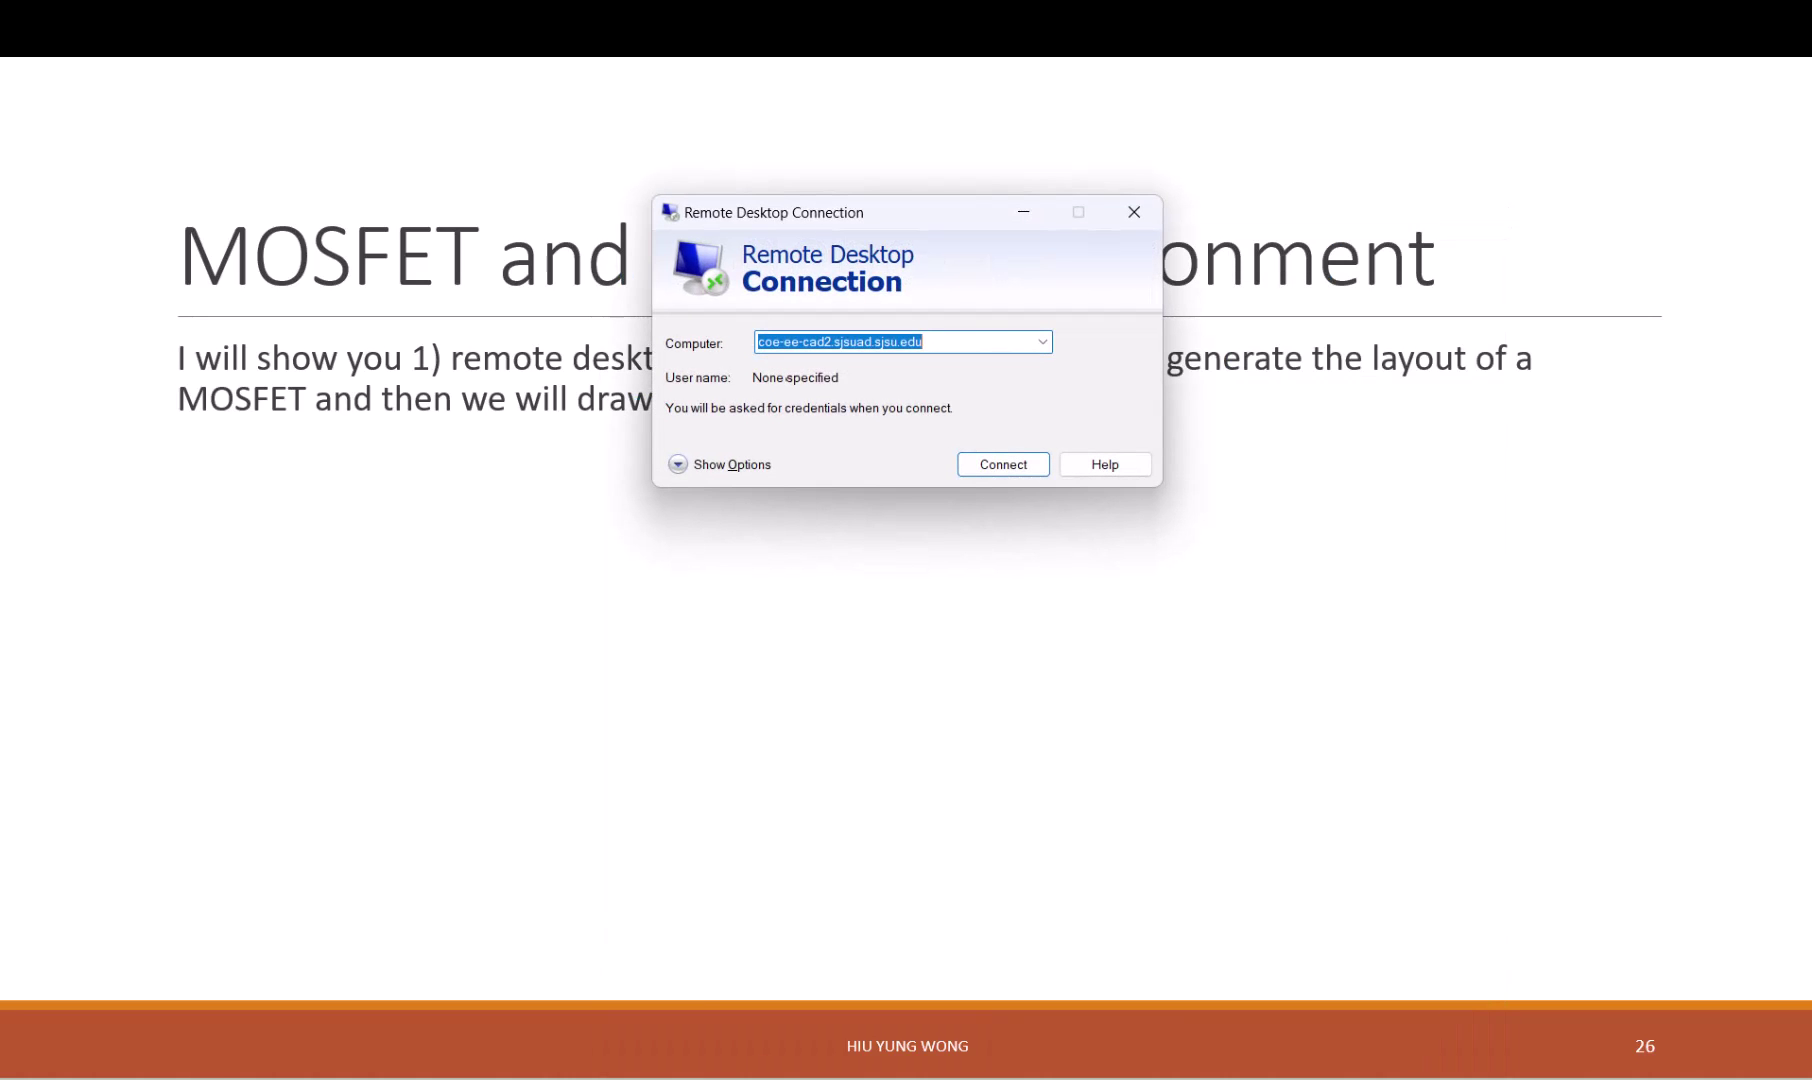
Step: Connect to coe-ee-cad2.sjsuad.sjsu.edu and accept the unverified certificate warning
{"action": "left_click_drag", "start_coordinate": [917, 214], "coordinate": [850, 392]}
{"action": "left_click", "coordinate": [800, 519]}
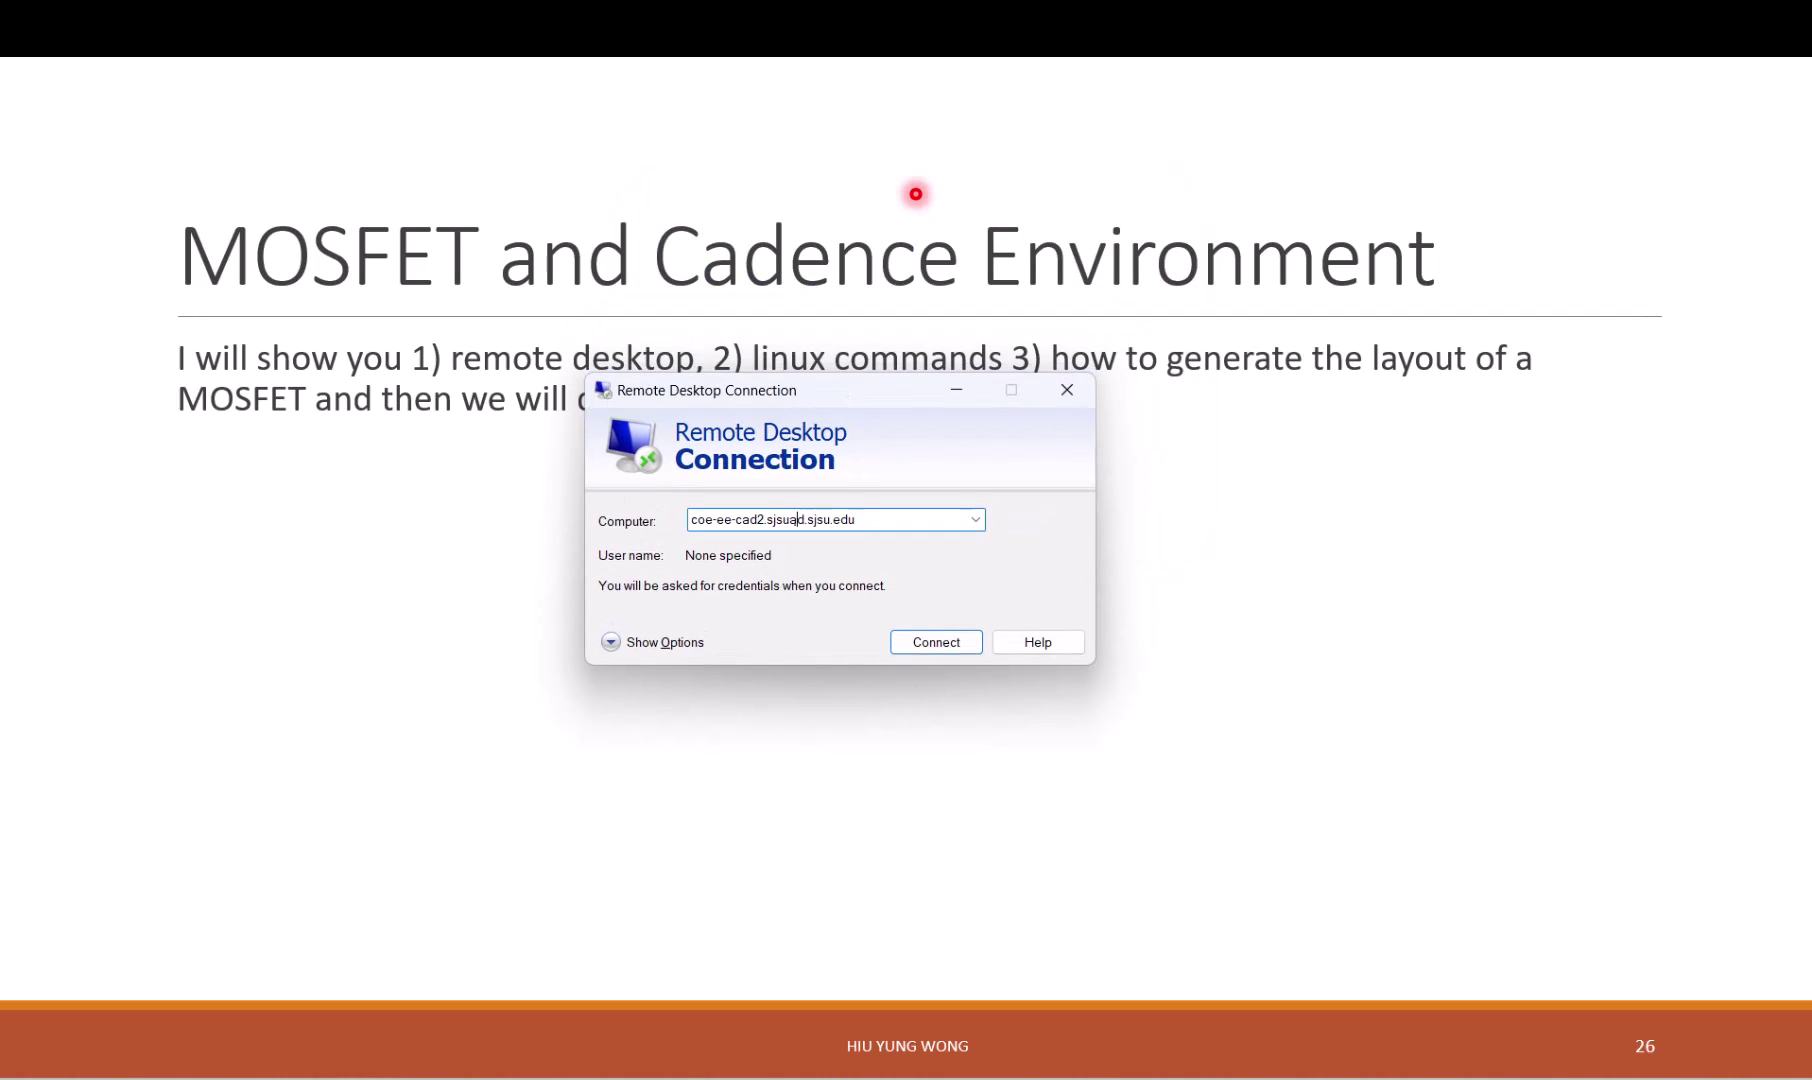
{"action": "left_click", "coordinate": [928, 642]}
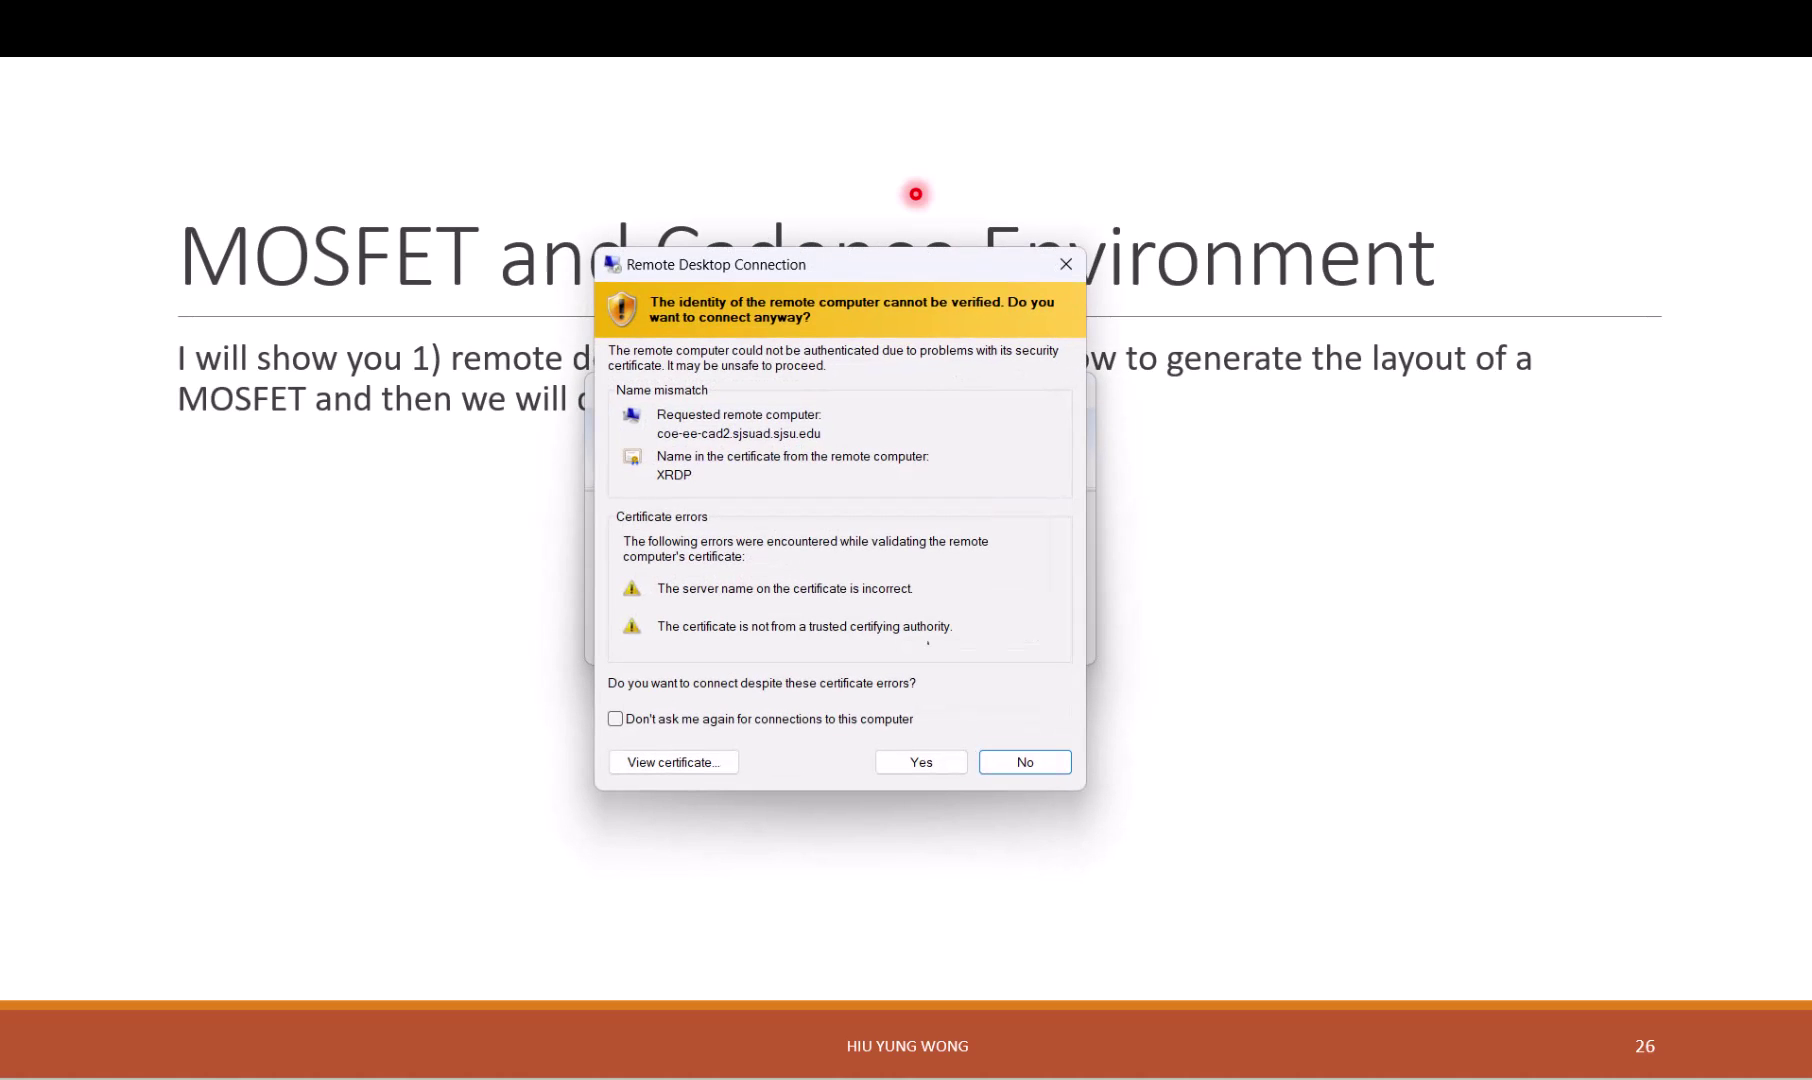
{"action": "key", "text": "Left"}
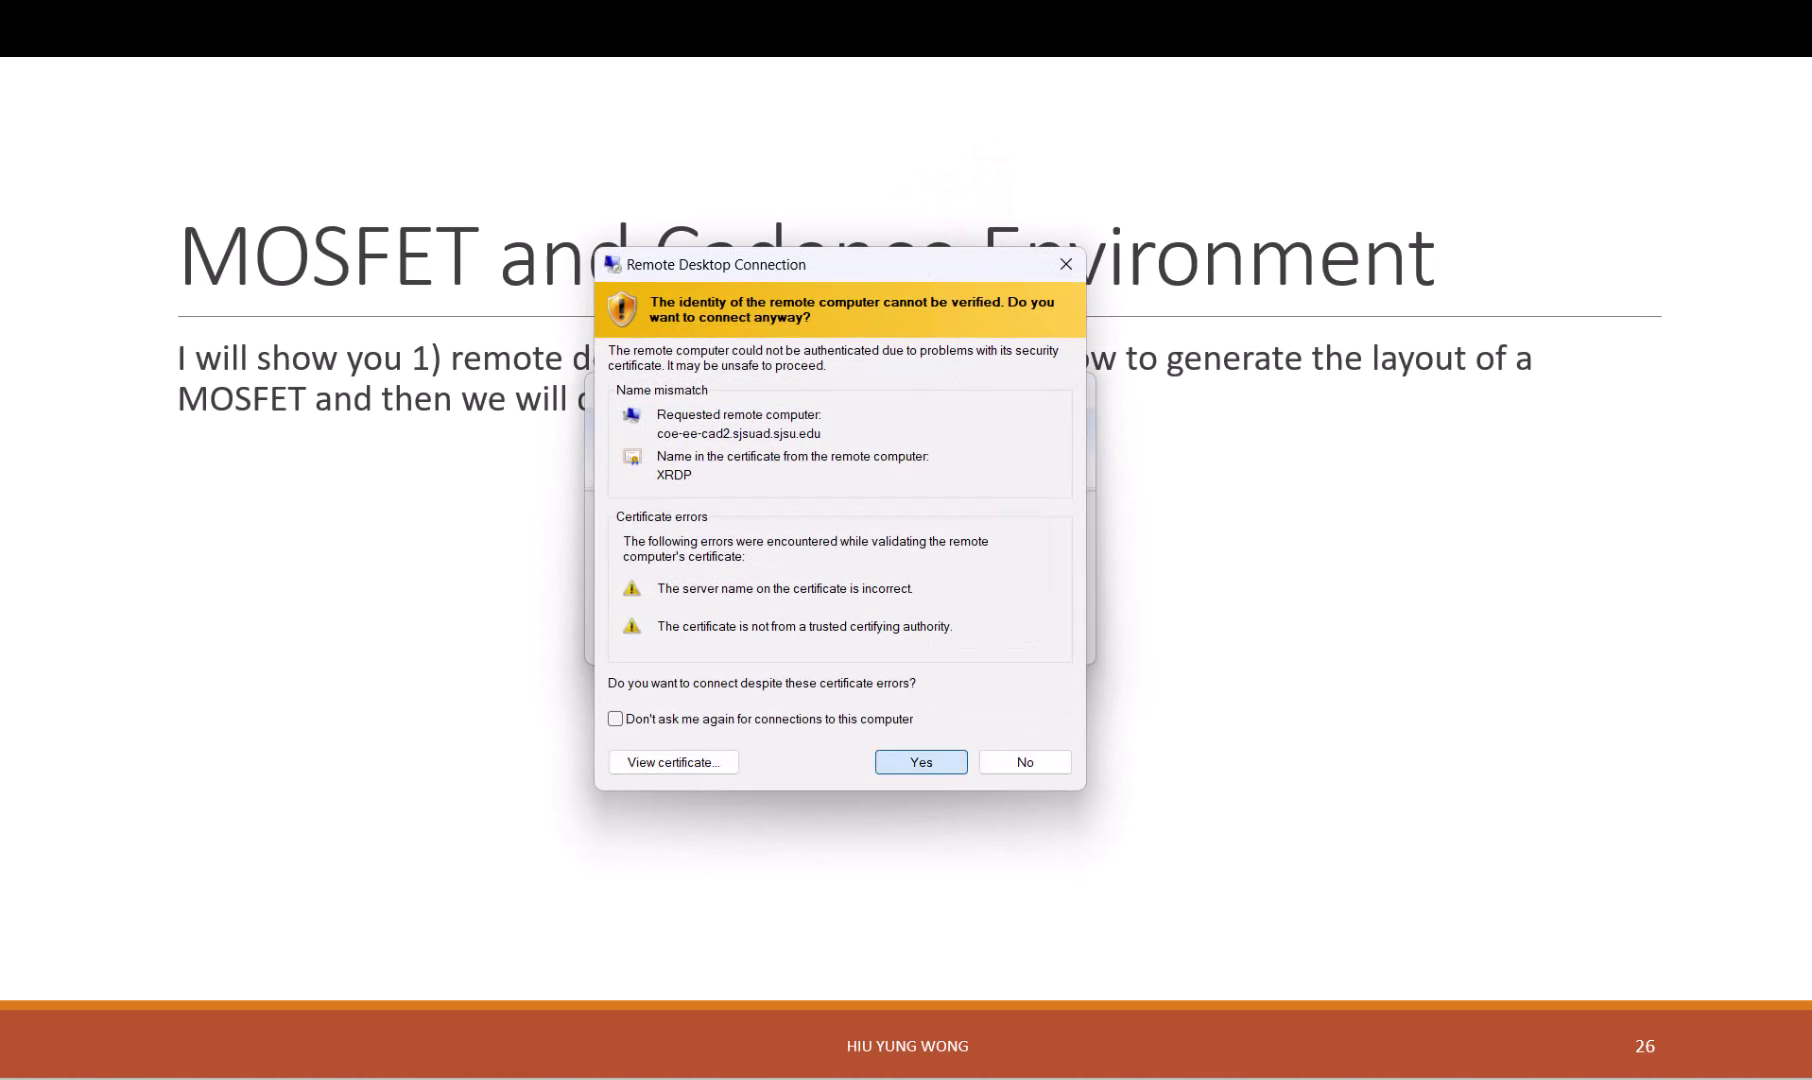
{"action": "left_click", "coordinate": [928, 761]}
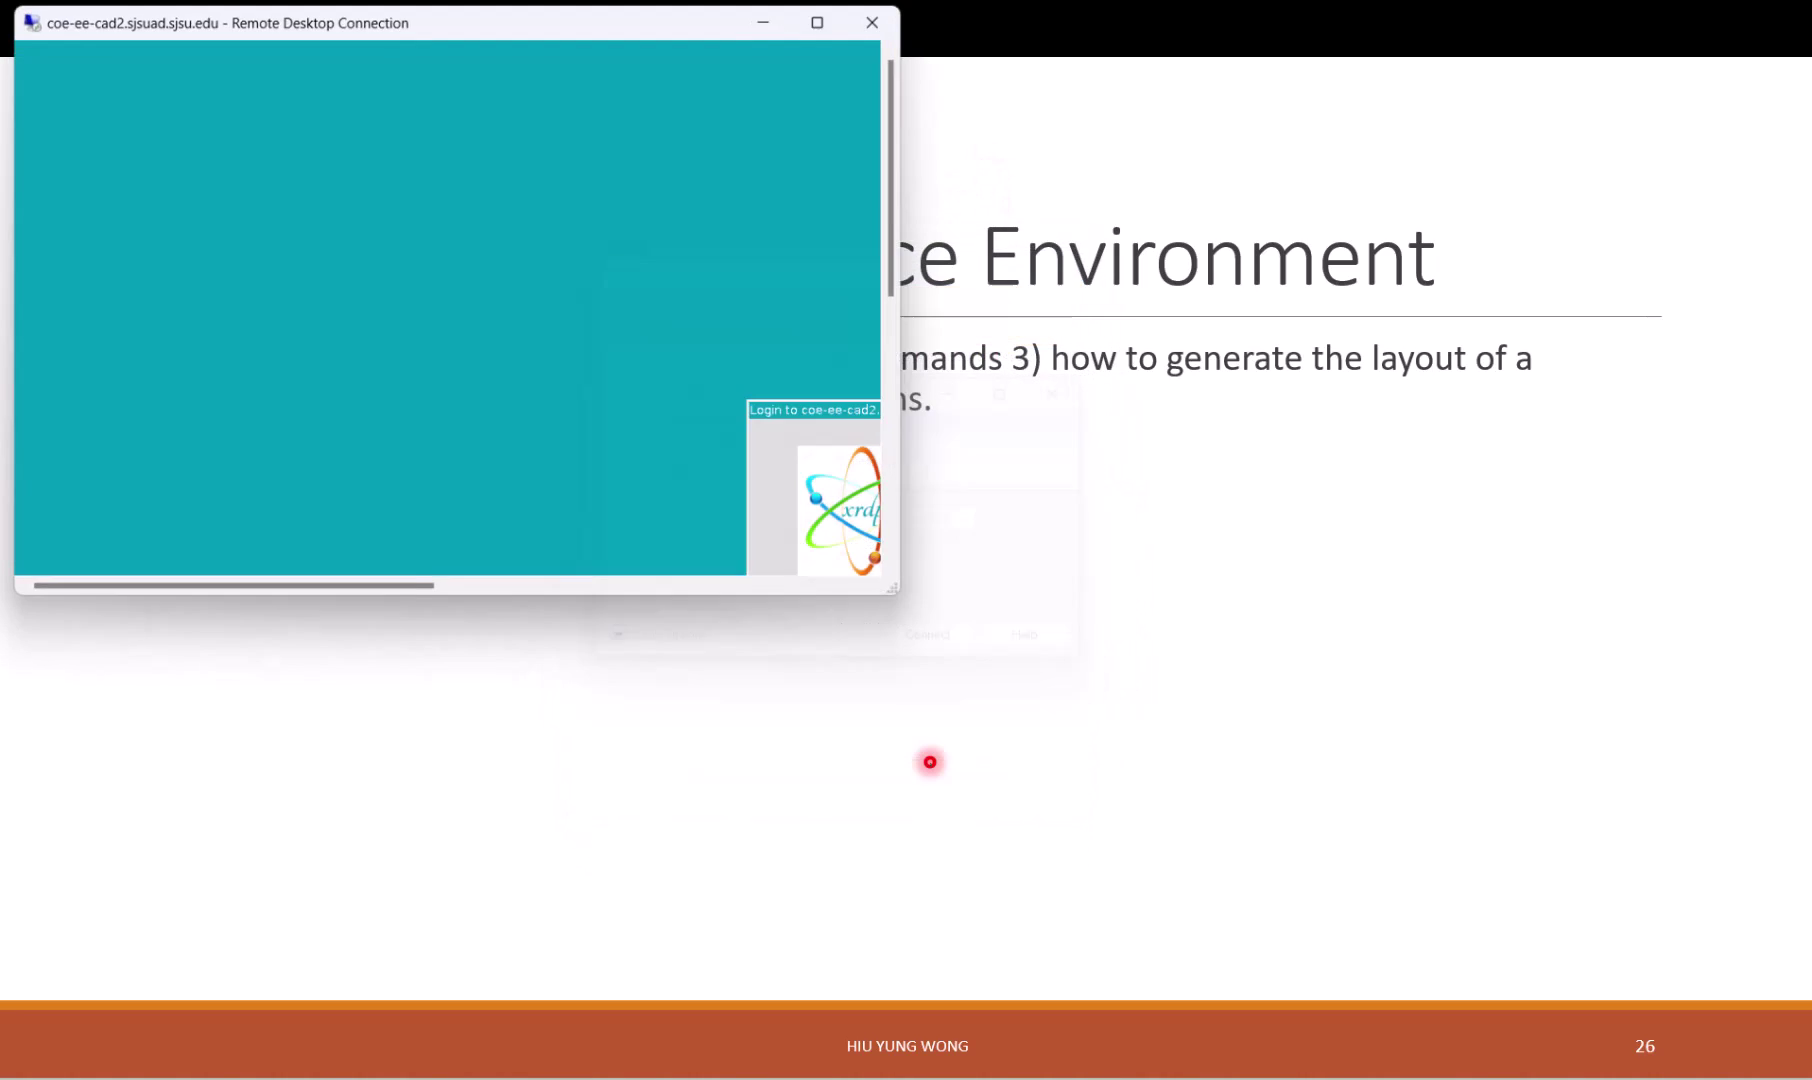
Step: Bring the full-screen Remote Desktop window showing the xrdp login back to the front
{"action": "left_click", "coordinate": [732, 1061]}
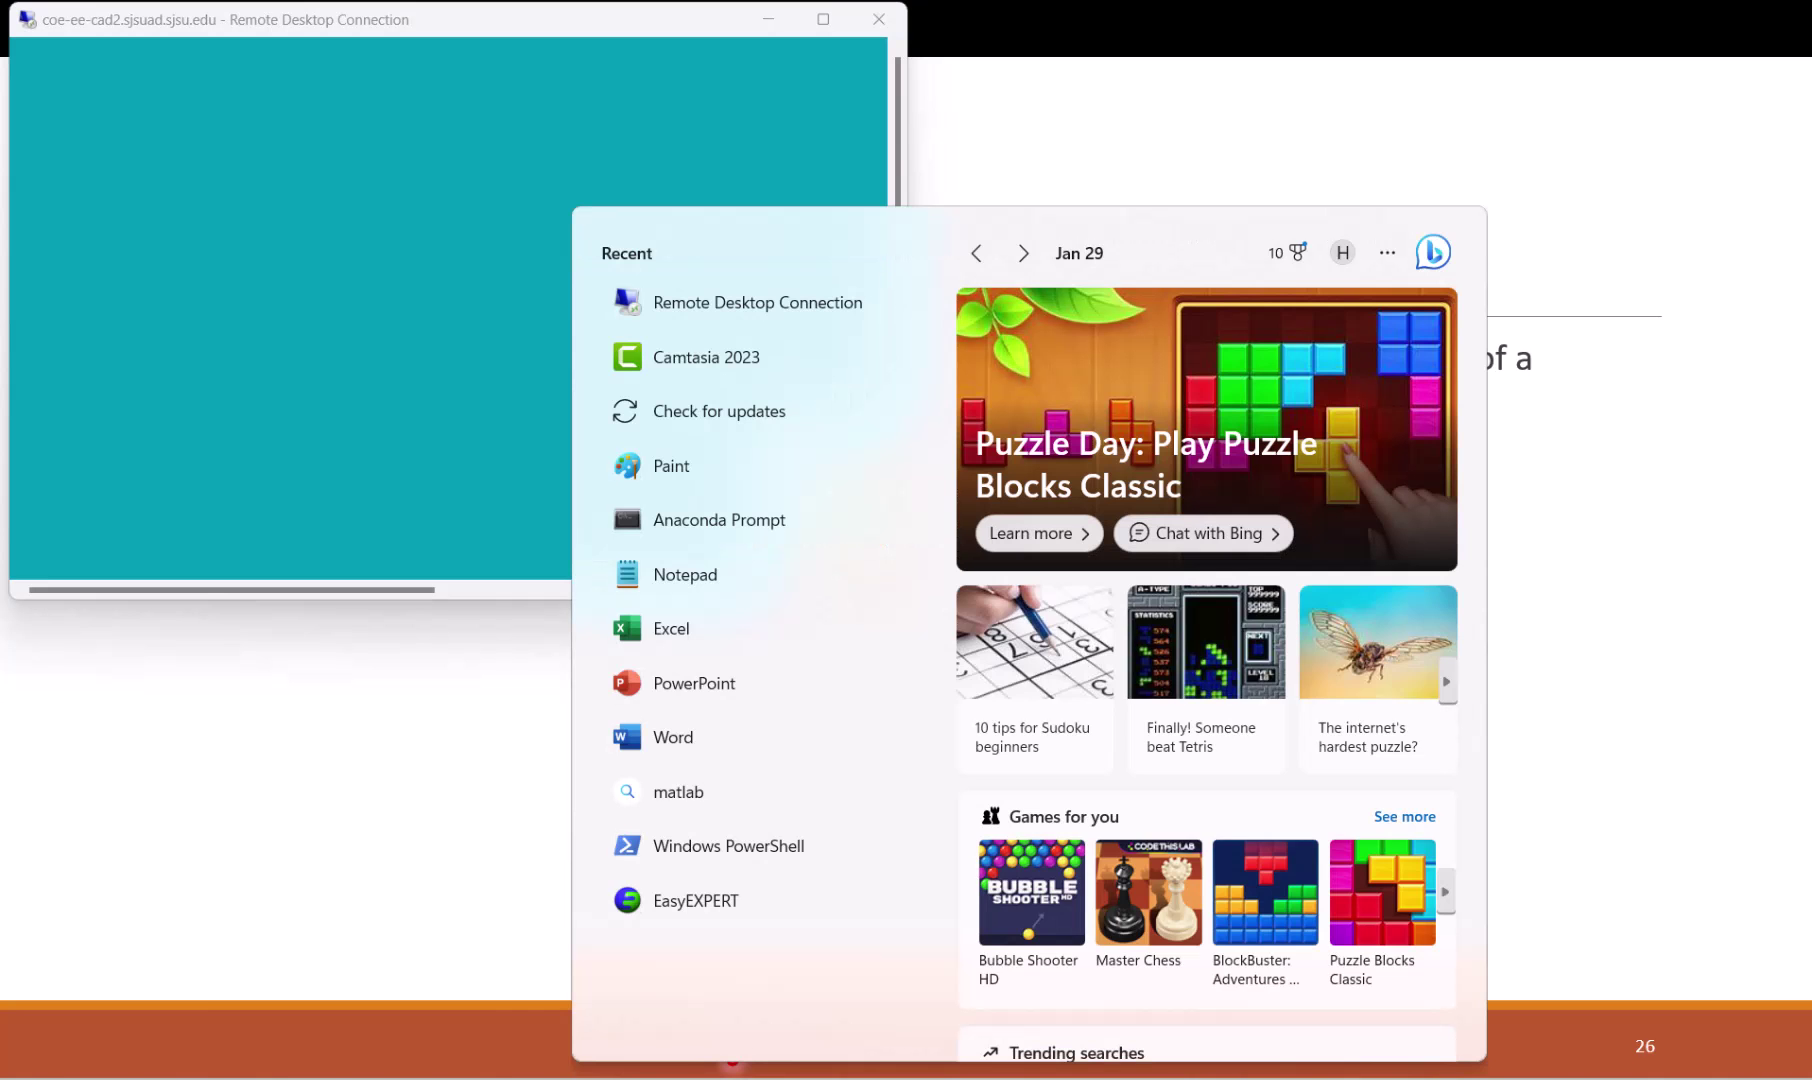
{"action": "type", "text": "re"}
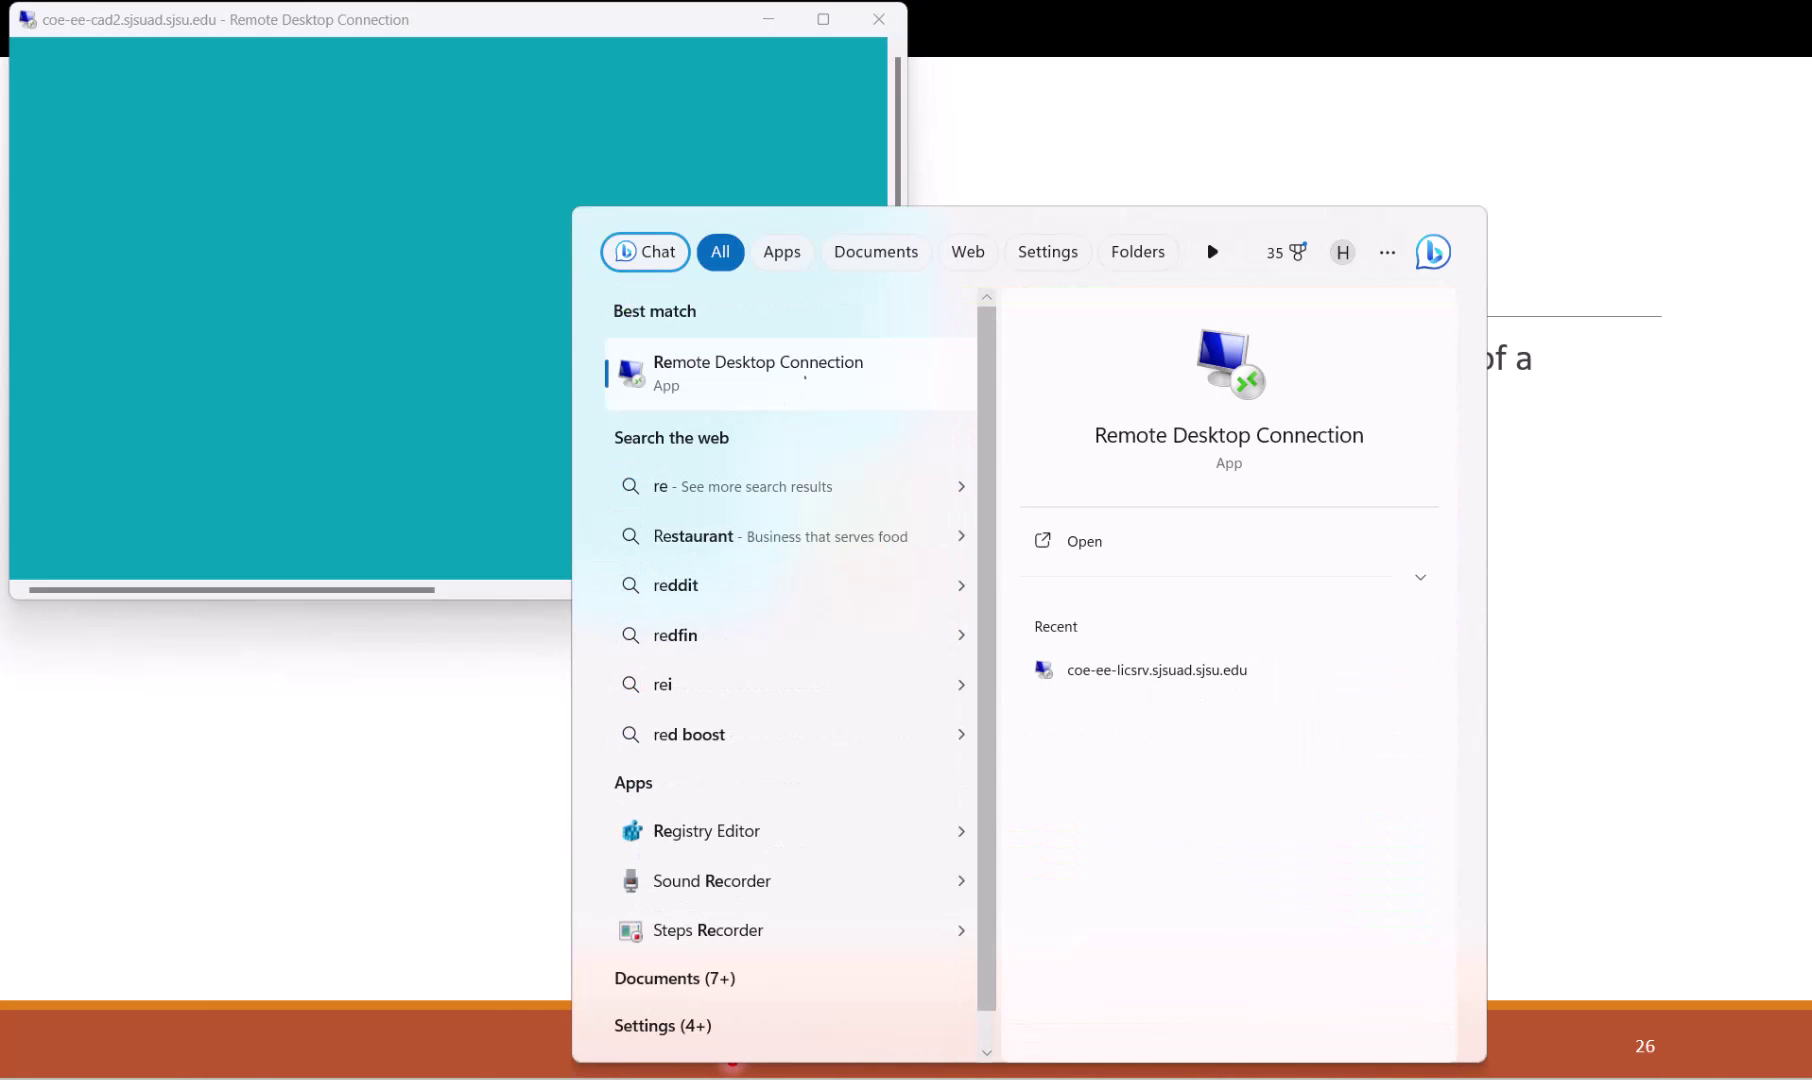
{"action": "left_click", "coordinate": [500, 158]}
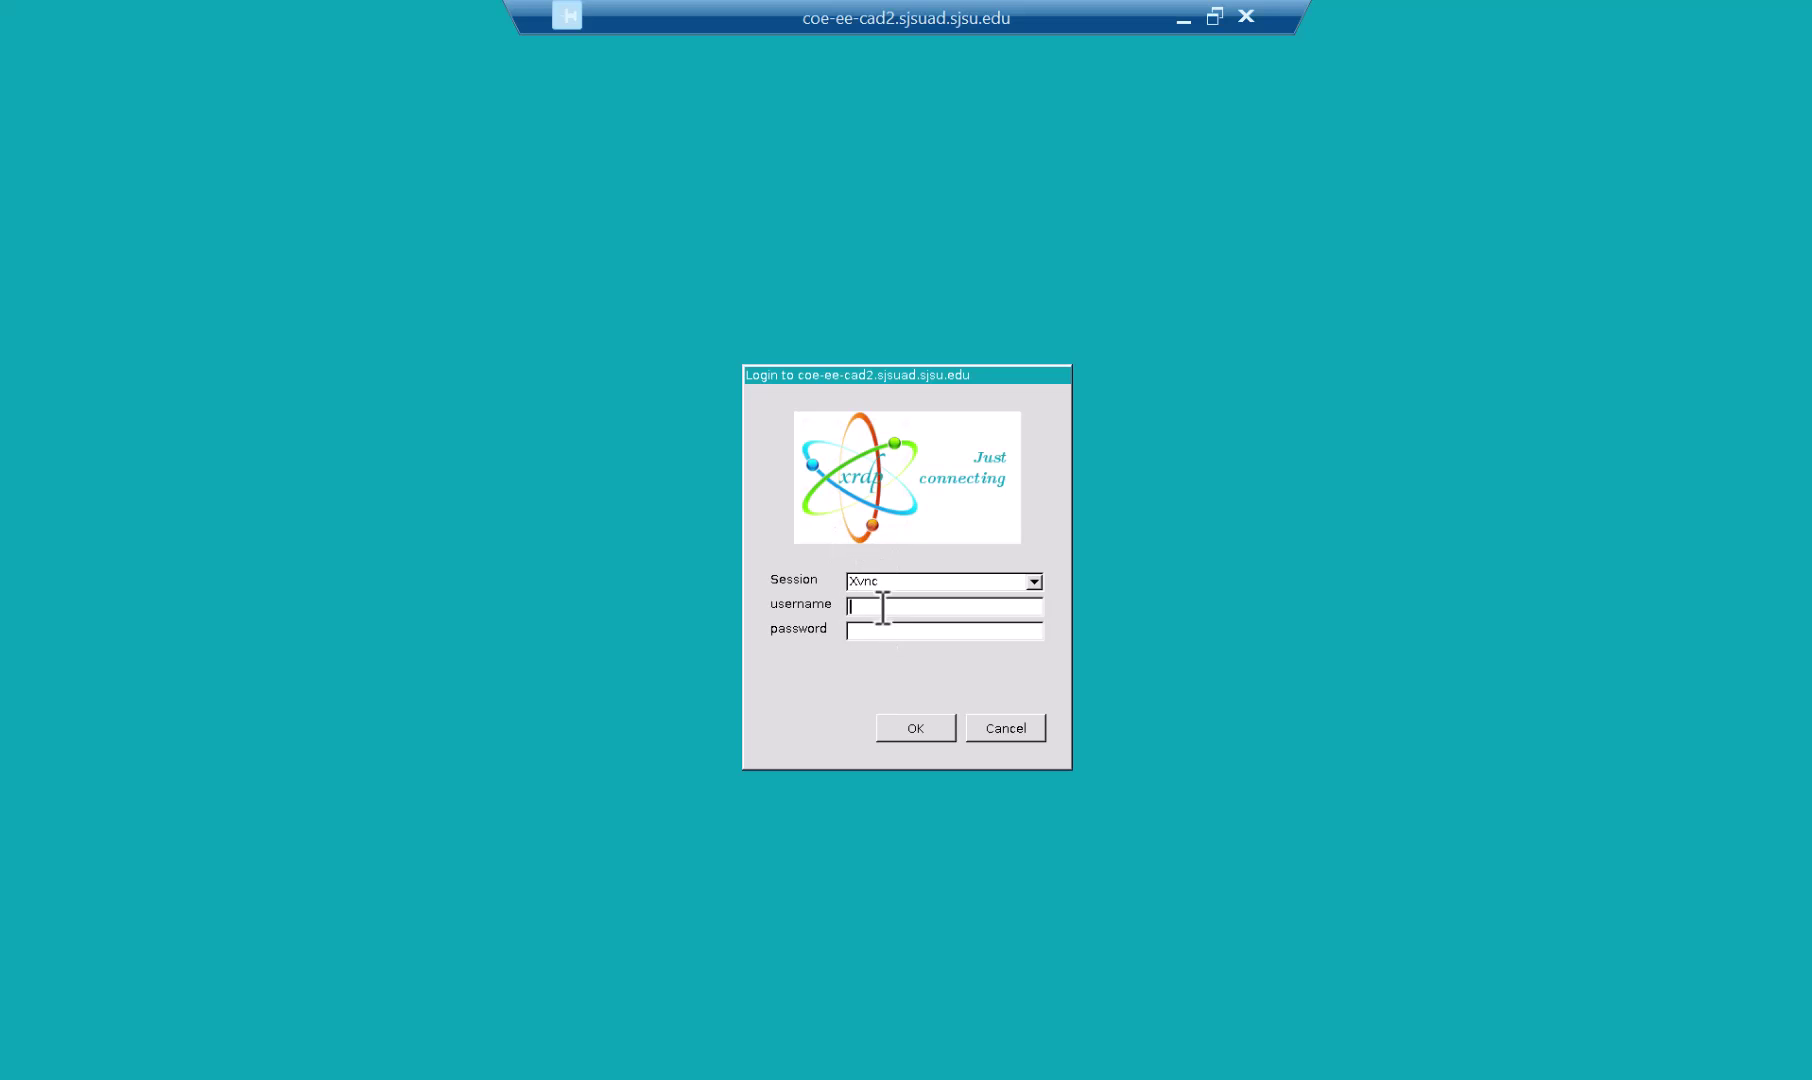
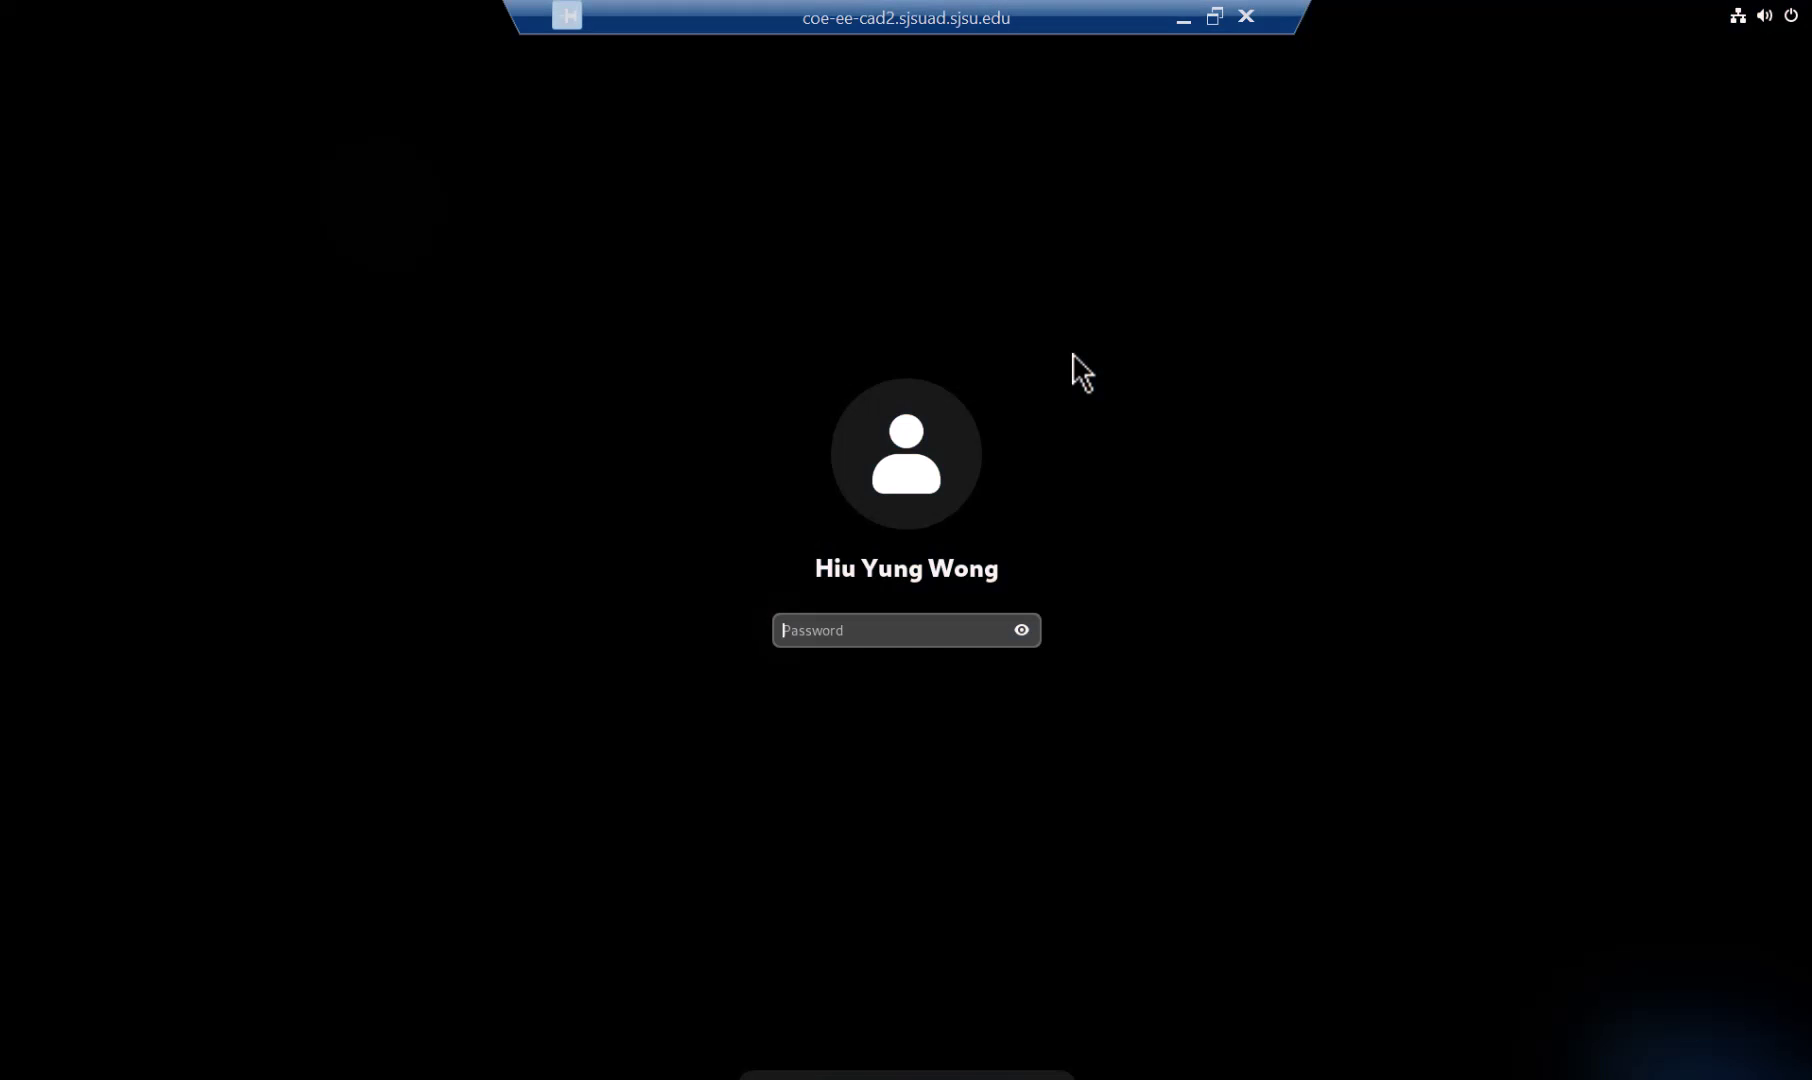
Step: Enter the account username in xrdp and the account password on the GNOME login screen
{"action": "key", "text": "Return"}
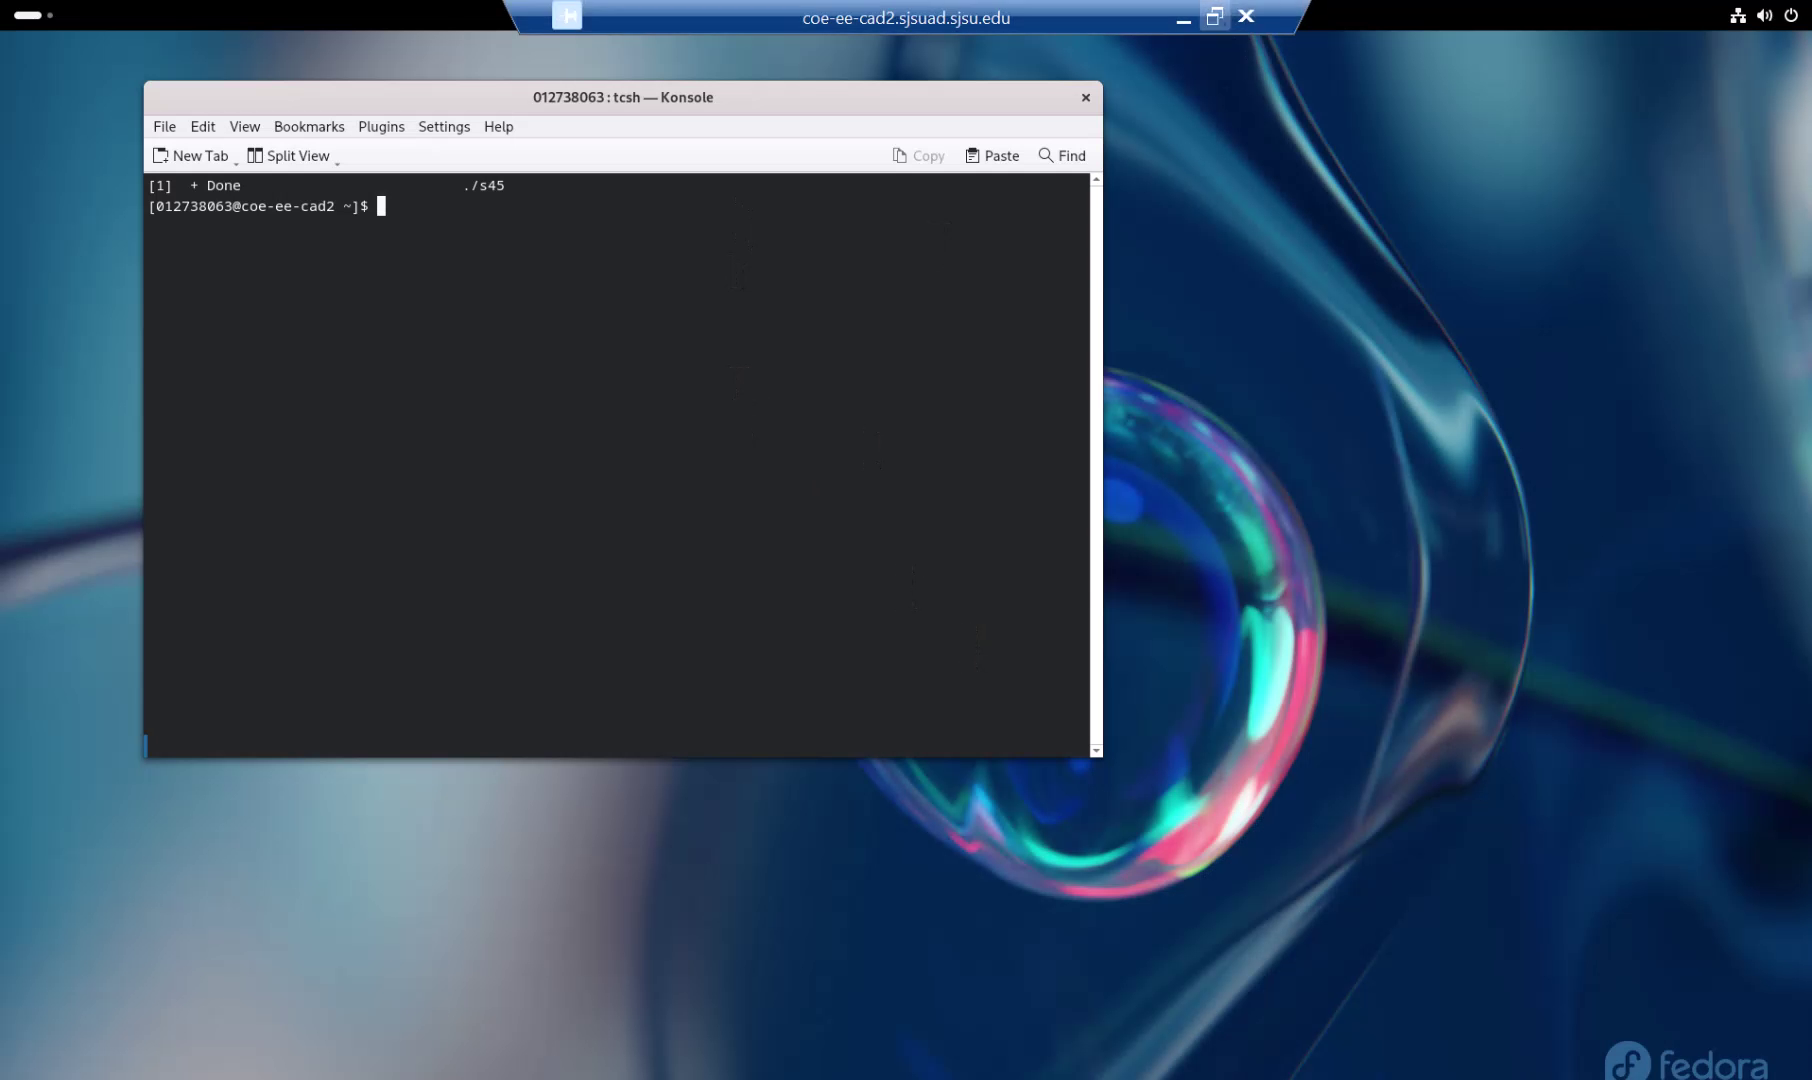
Step: Read Assignment 1 steps 3–7 in Acrobat, then return to the full-screen Fedora session
{"action": "left_click", "coordinate": [1214, 15]}
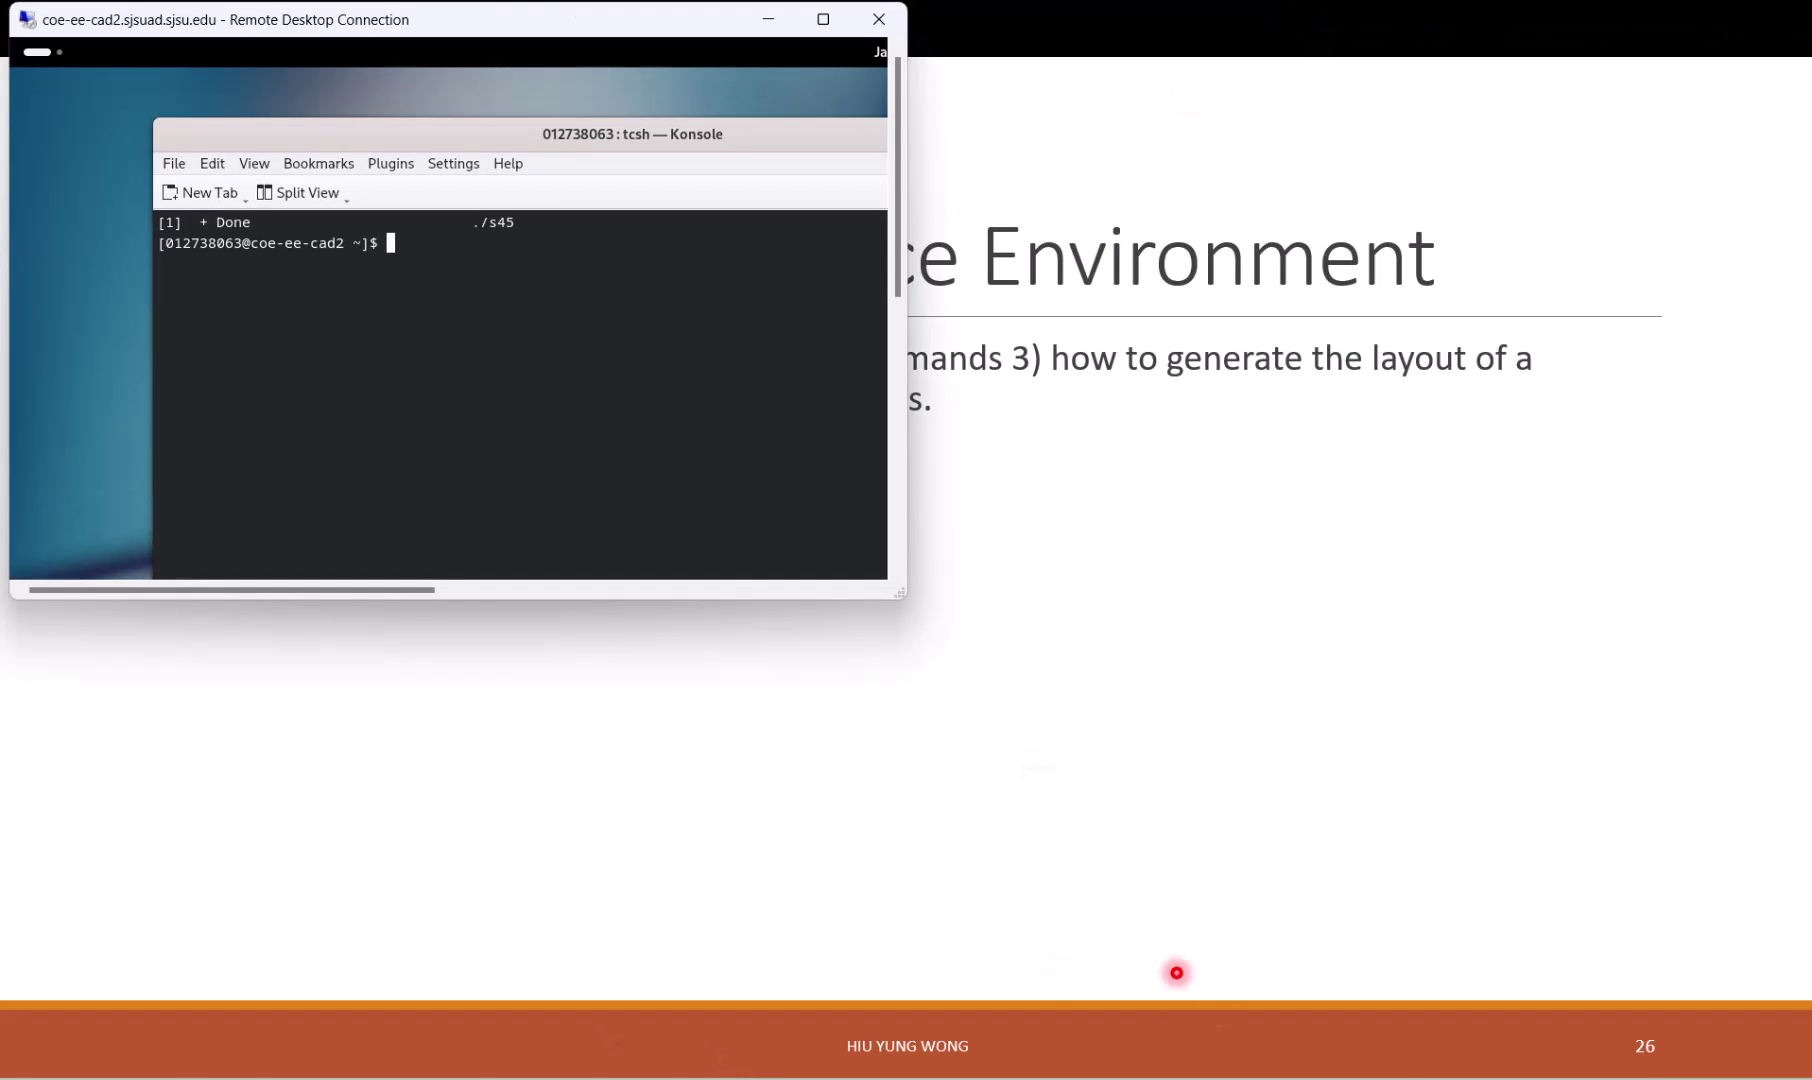
{"action": "key", "text": "alt+Tab"}
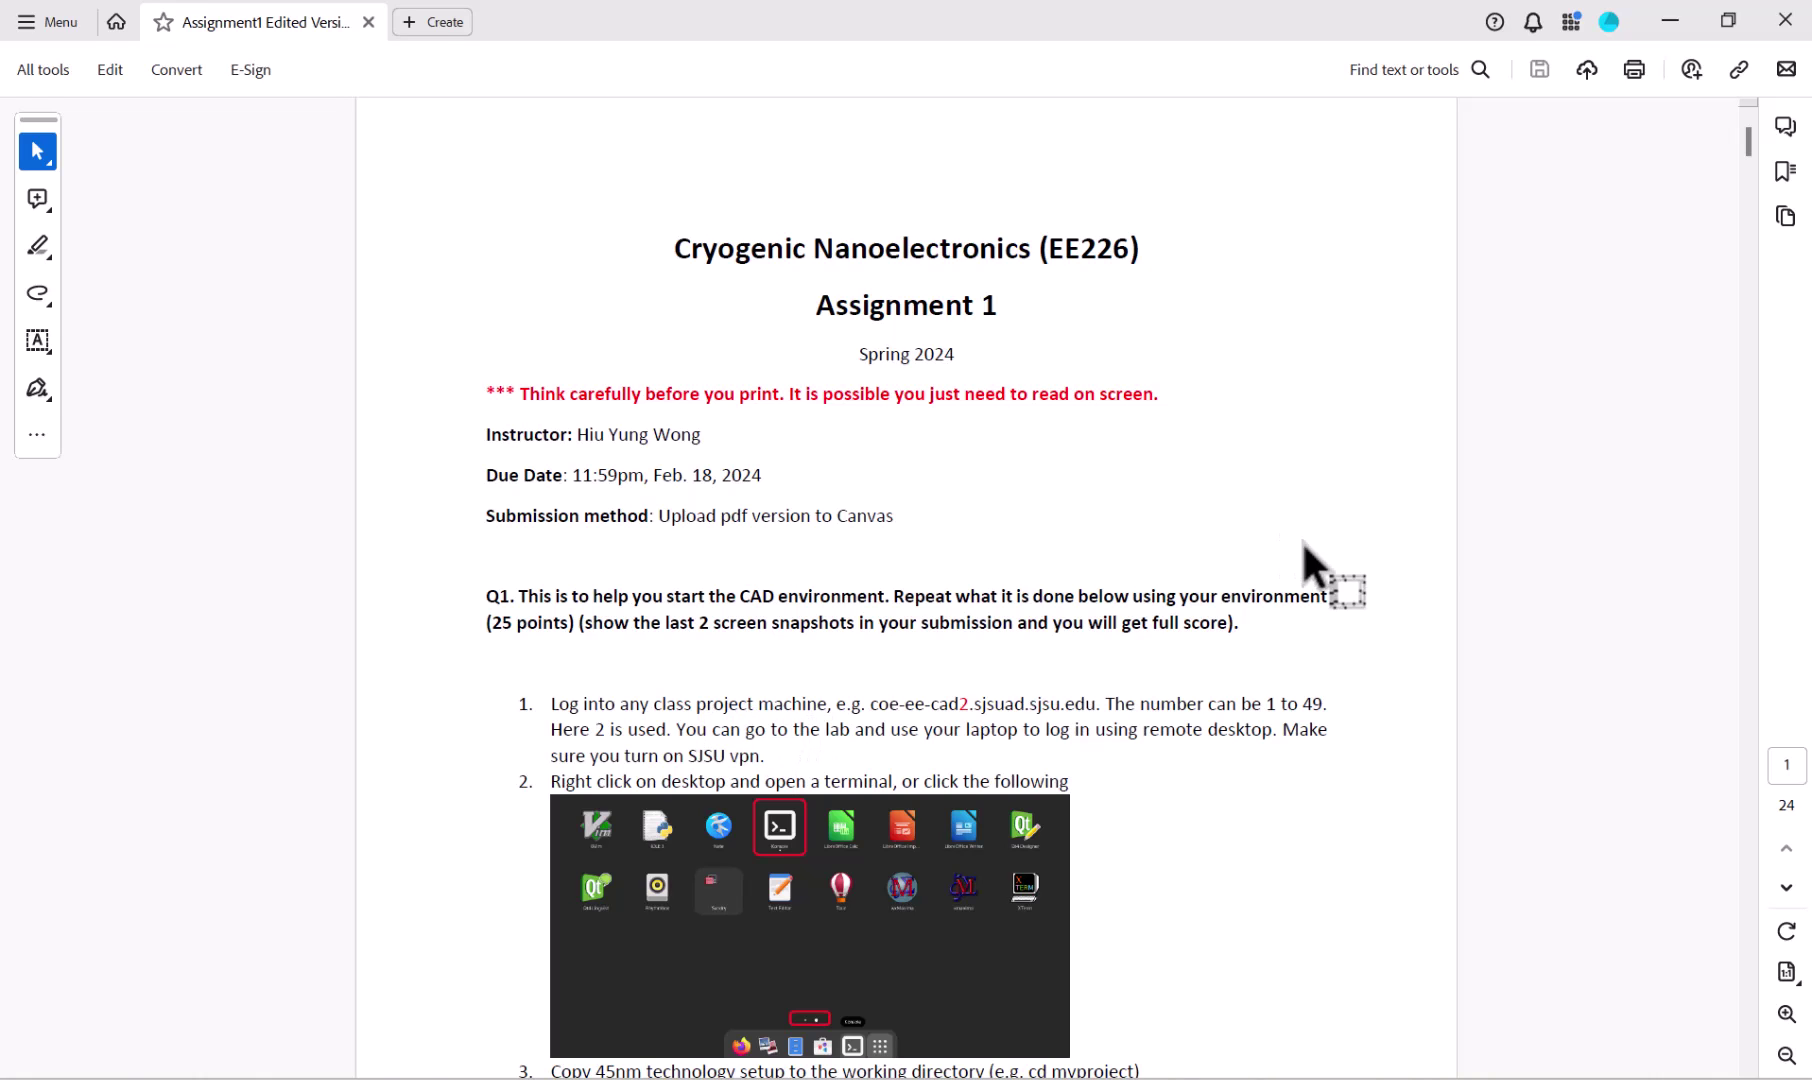
{"action": "scroll", "coordinate": [906, 600], "scroll_direction": "down", "scroll_amount": 4}
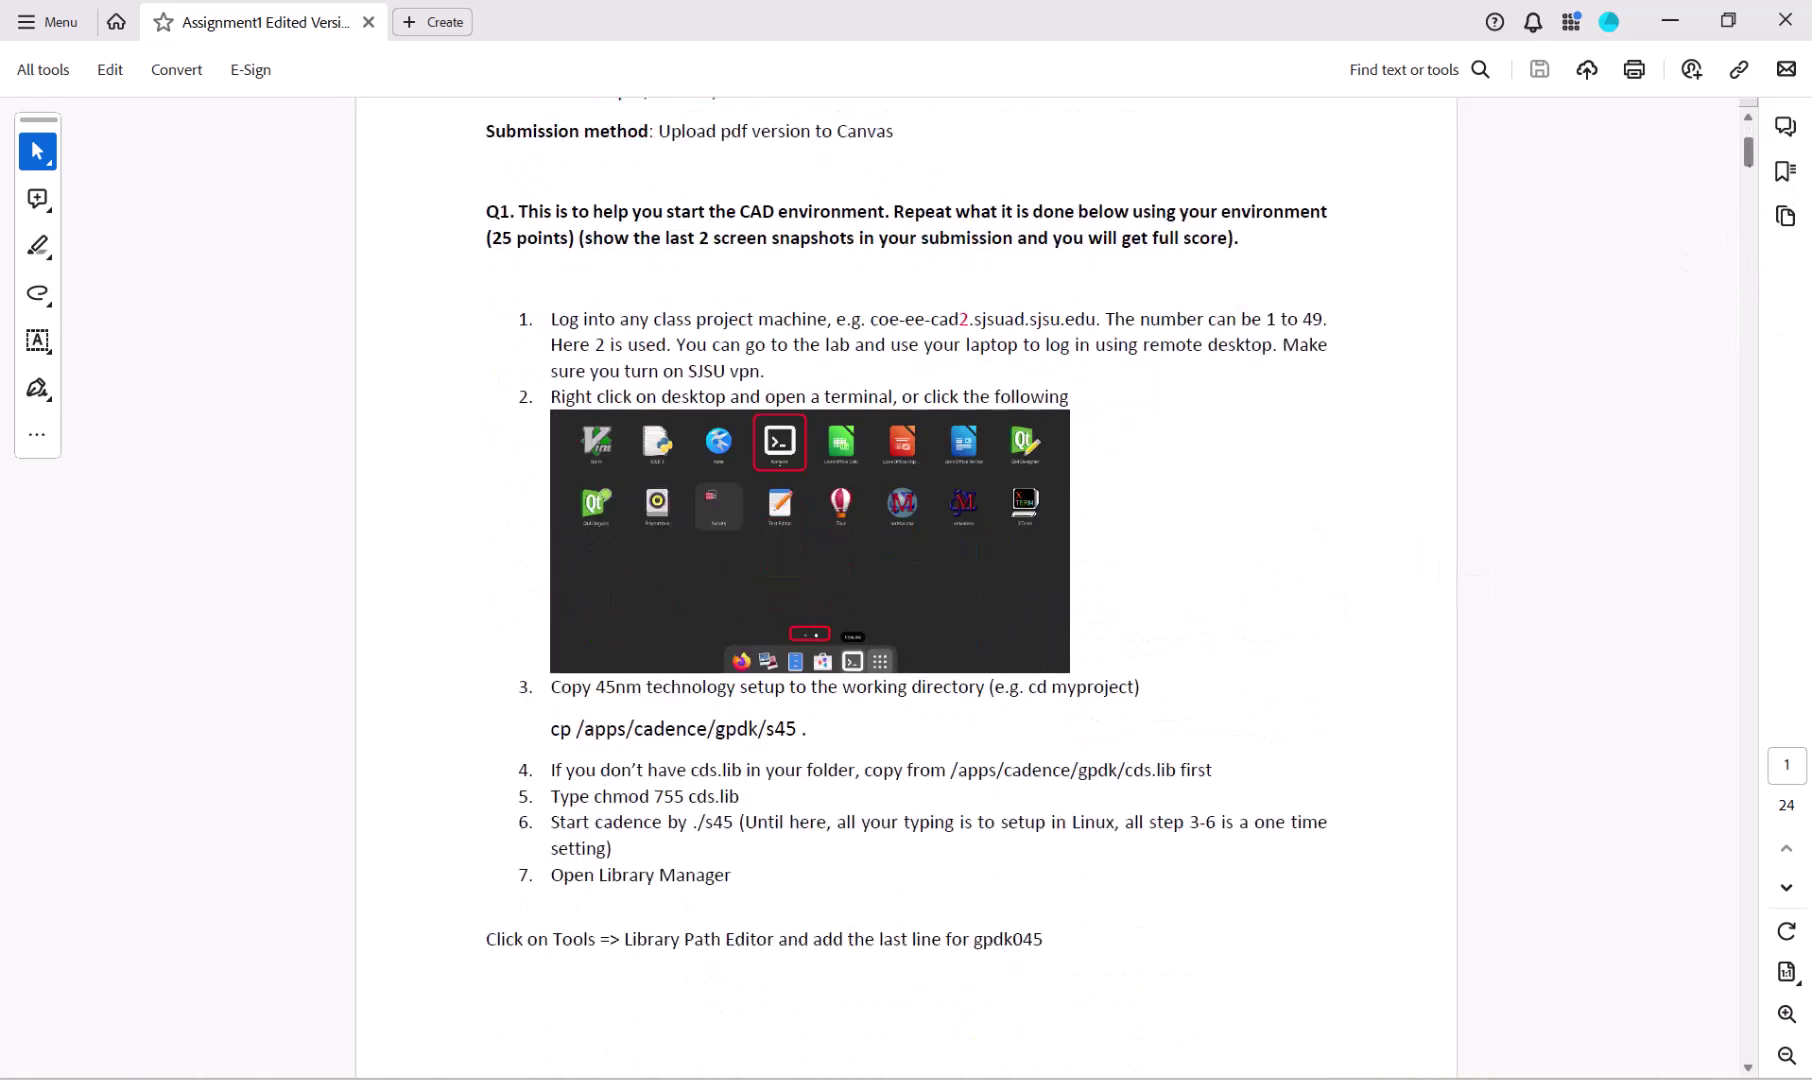
{"action": "key", "text": "alt+Tab"}
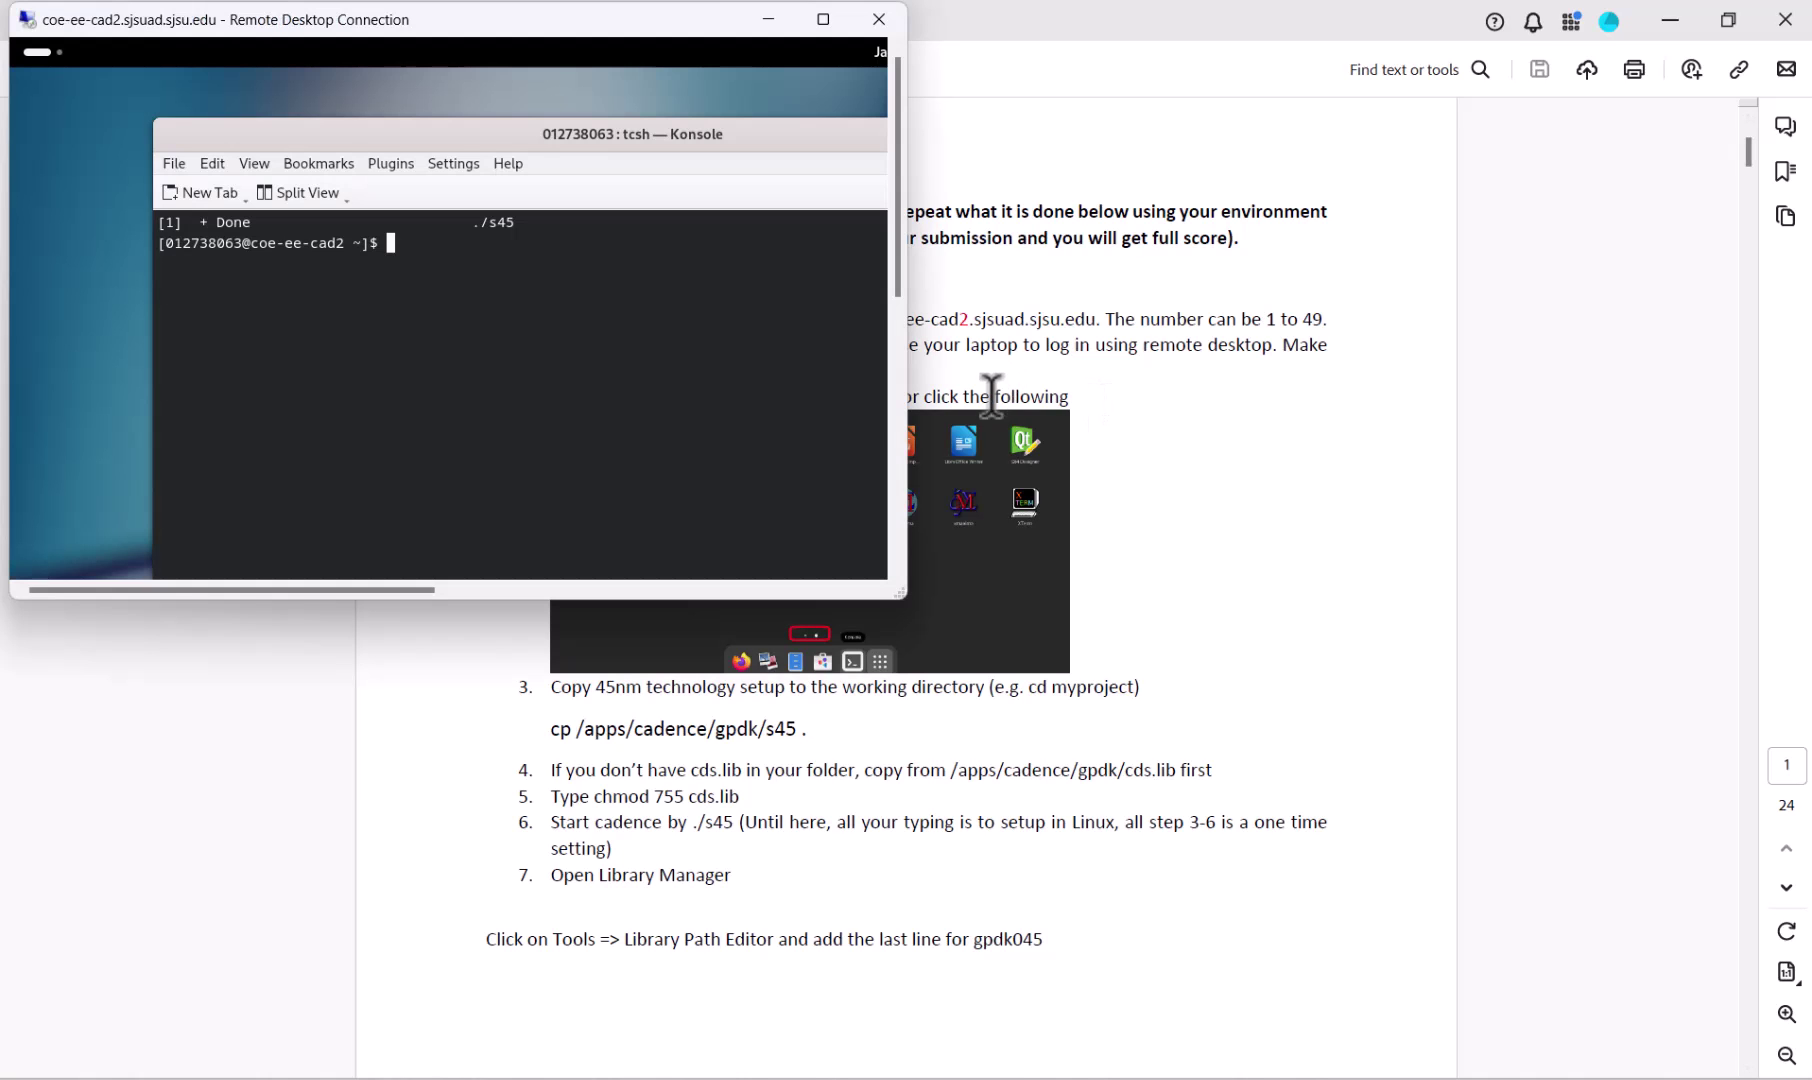
{"action": "left_click", "coordinate": [823, 19]}
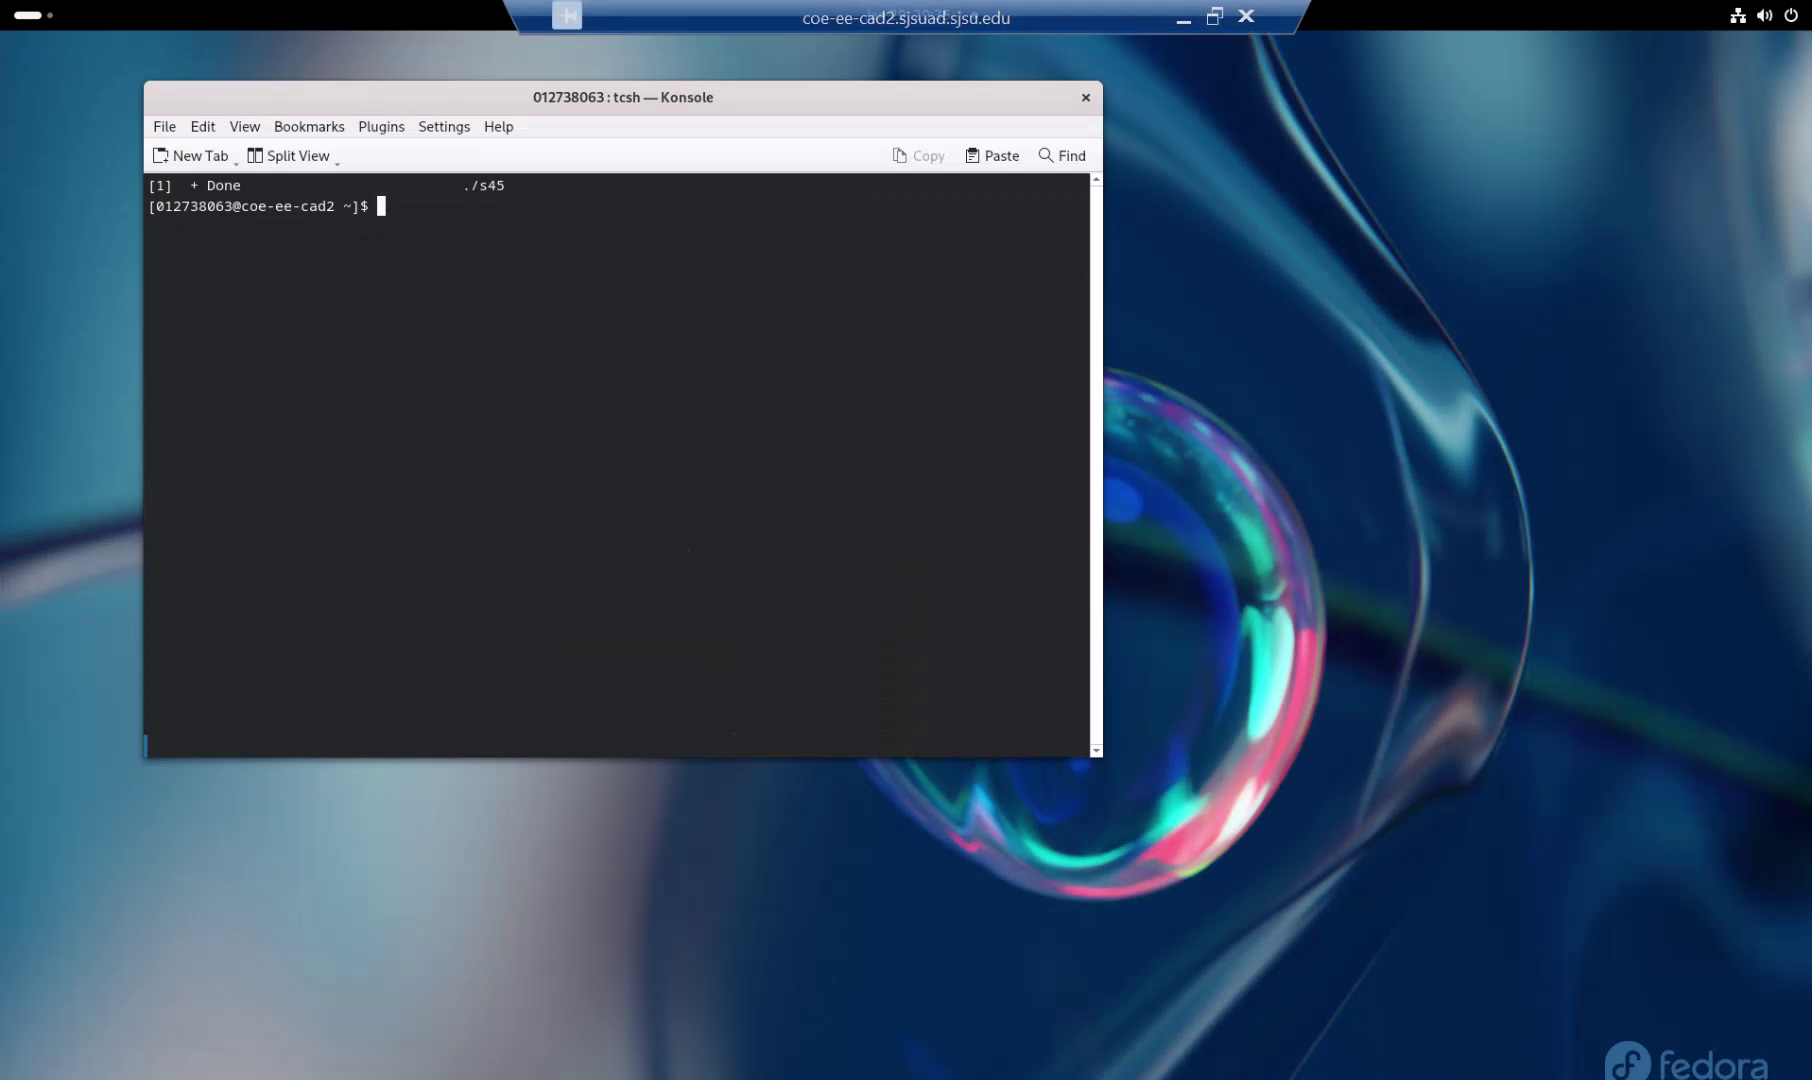
Step: Show the second page of the GNOME app grid where Konsole is listed
{"action": "left_click", "coordinate": [38, 14]}
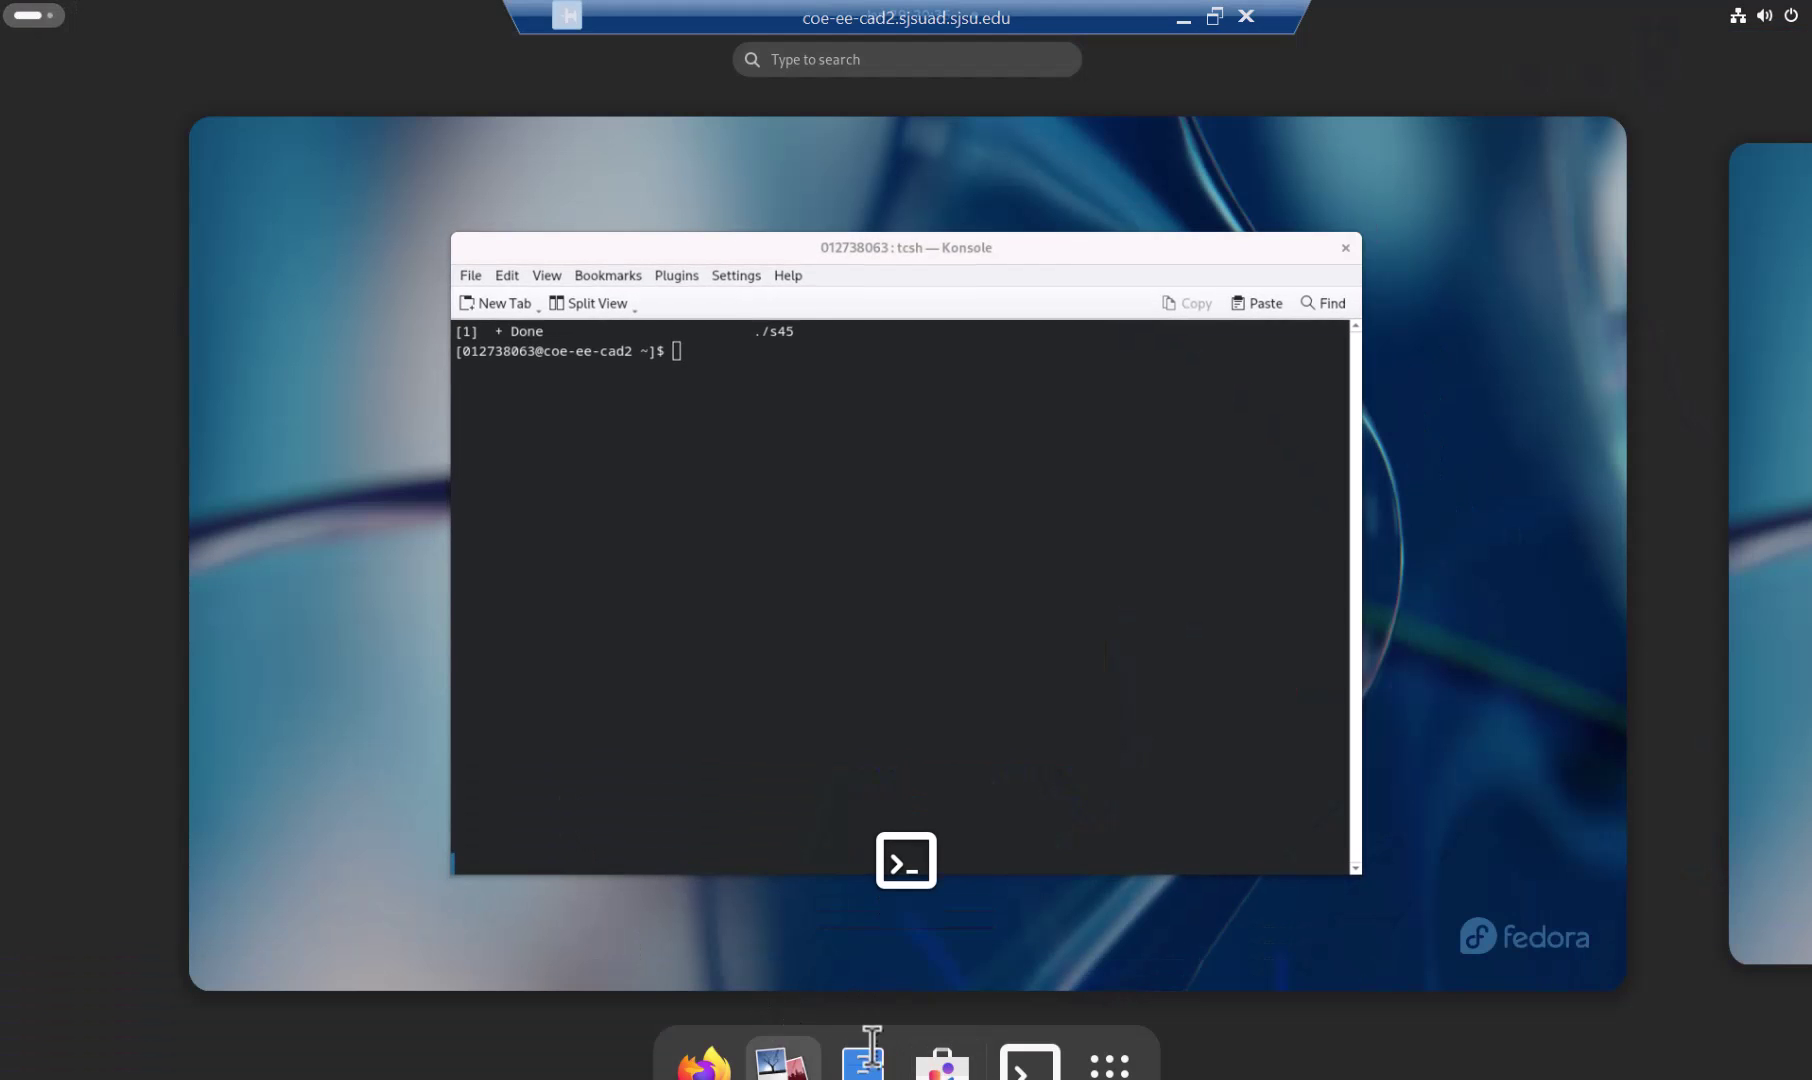
{"action": "left_click", "coordinate": [1113, 1058]}
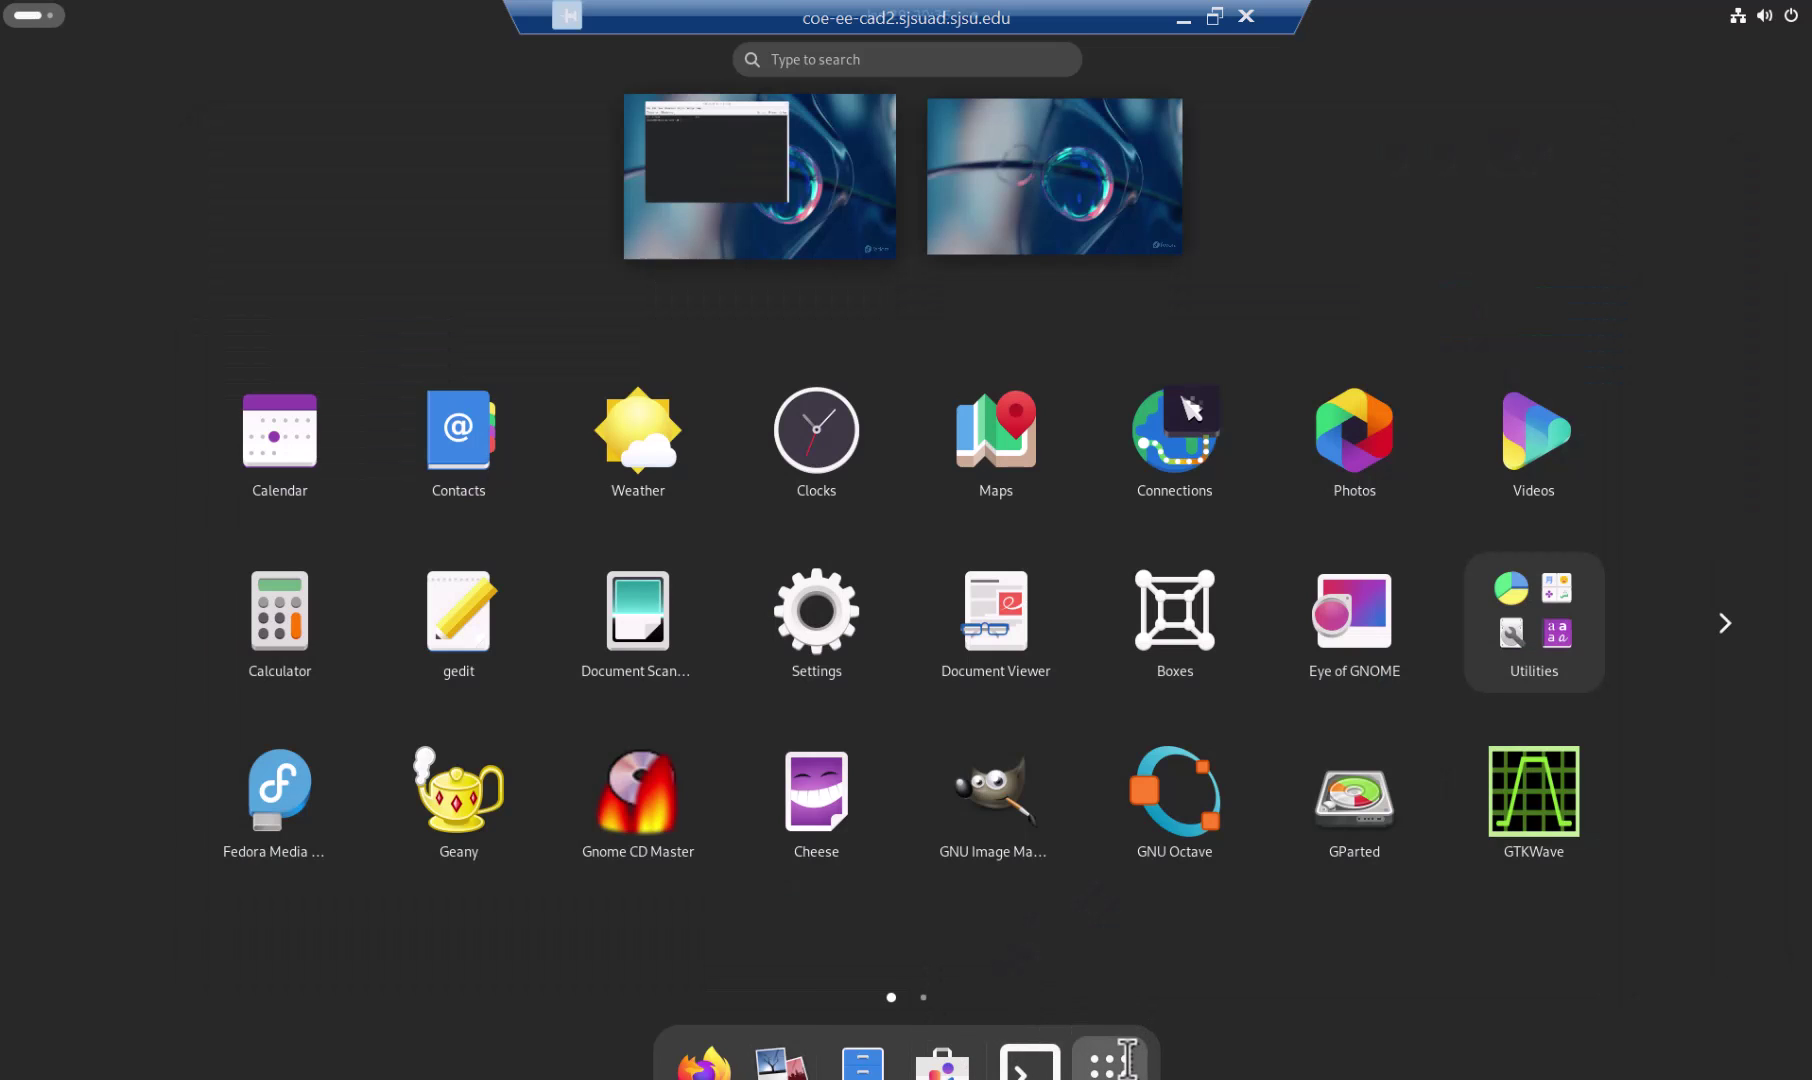
{"action": "left_click", "coordinate": [917, 997]}
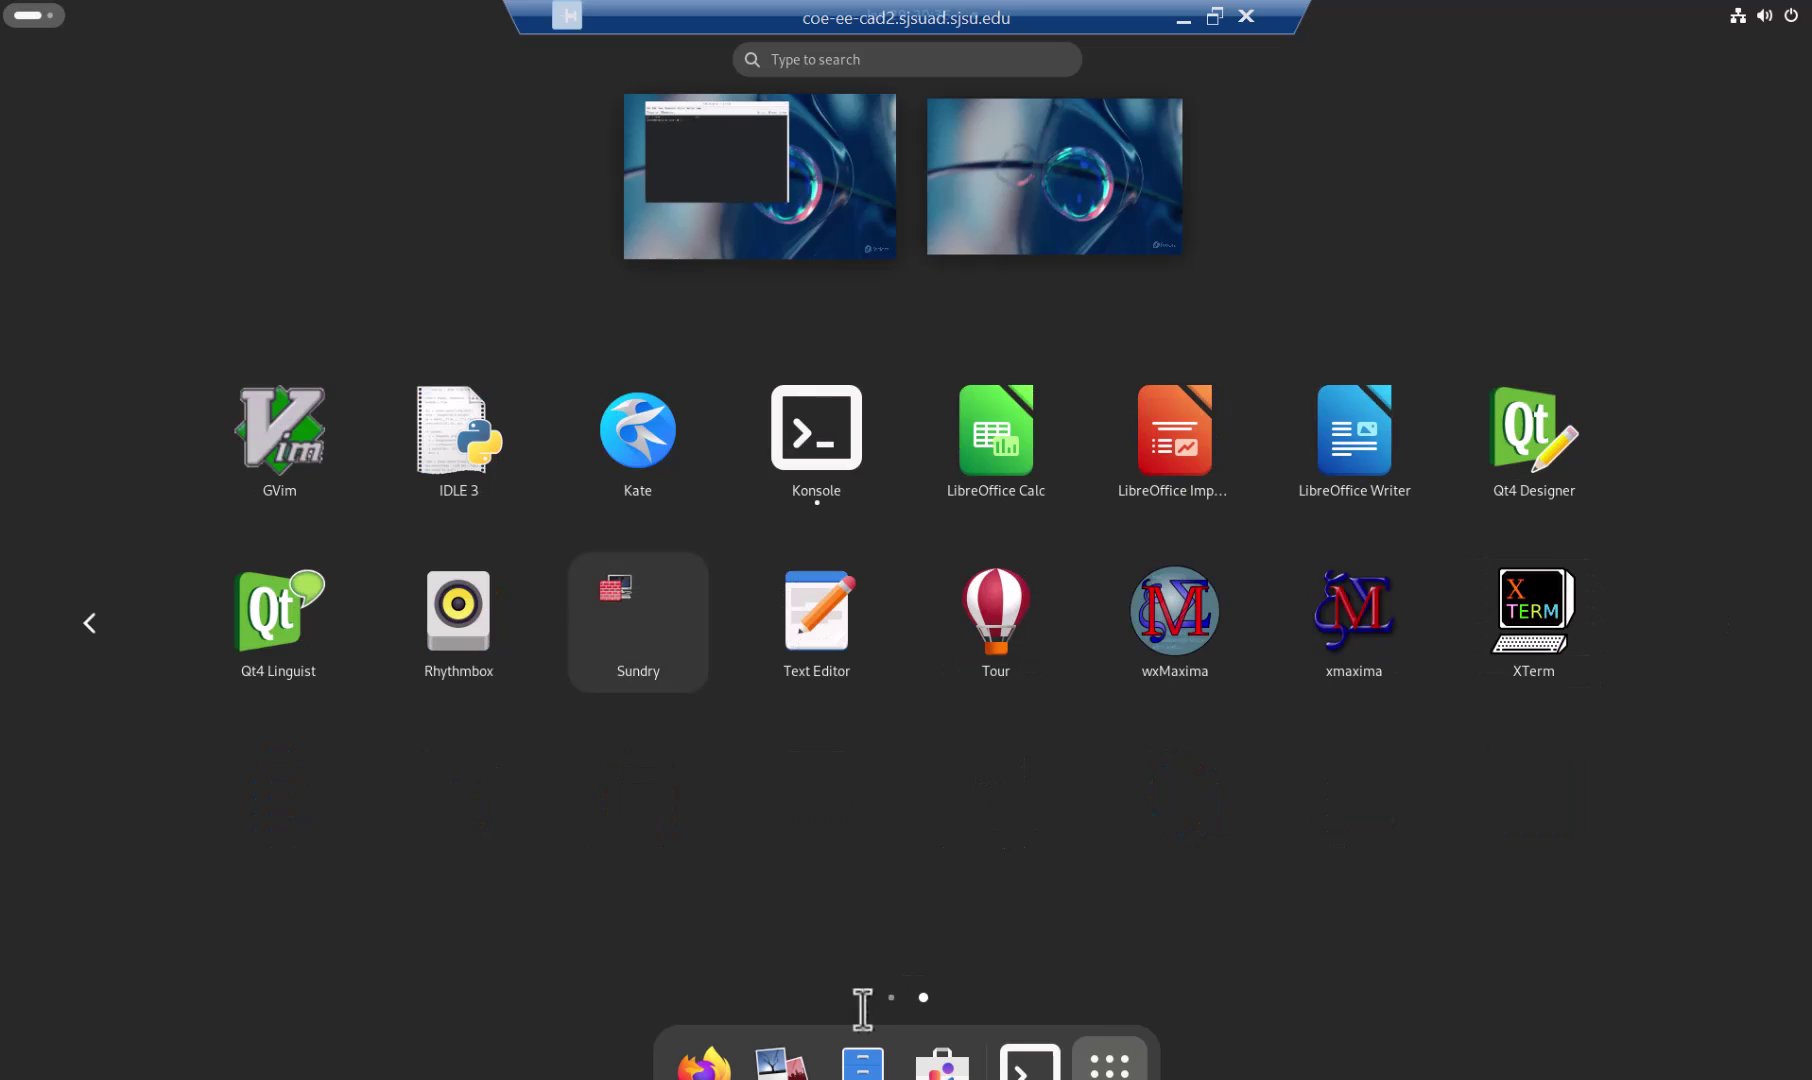
Step: Launch Konsole, then restore the remote window to get back to the assignment PDF
{"action": "left_click", "coordinate": [826, 445]}
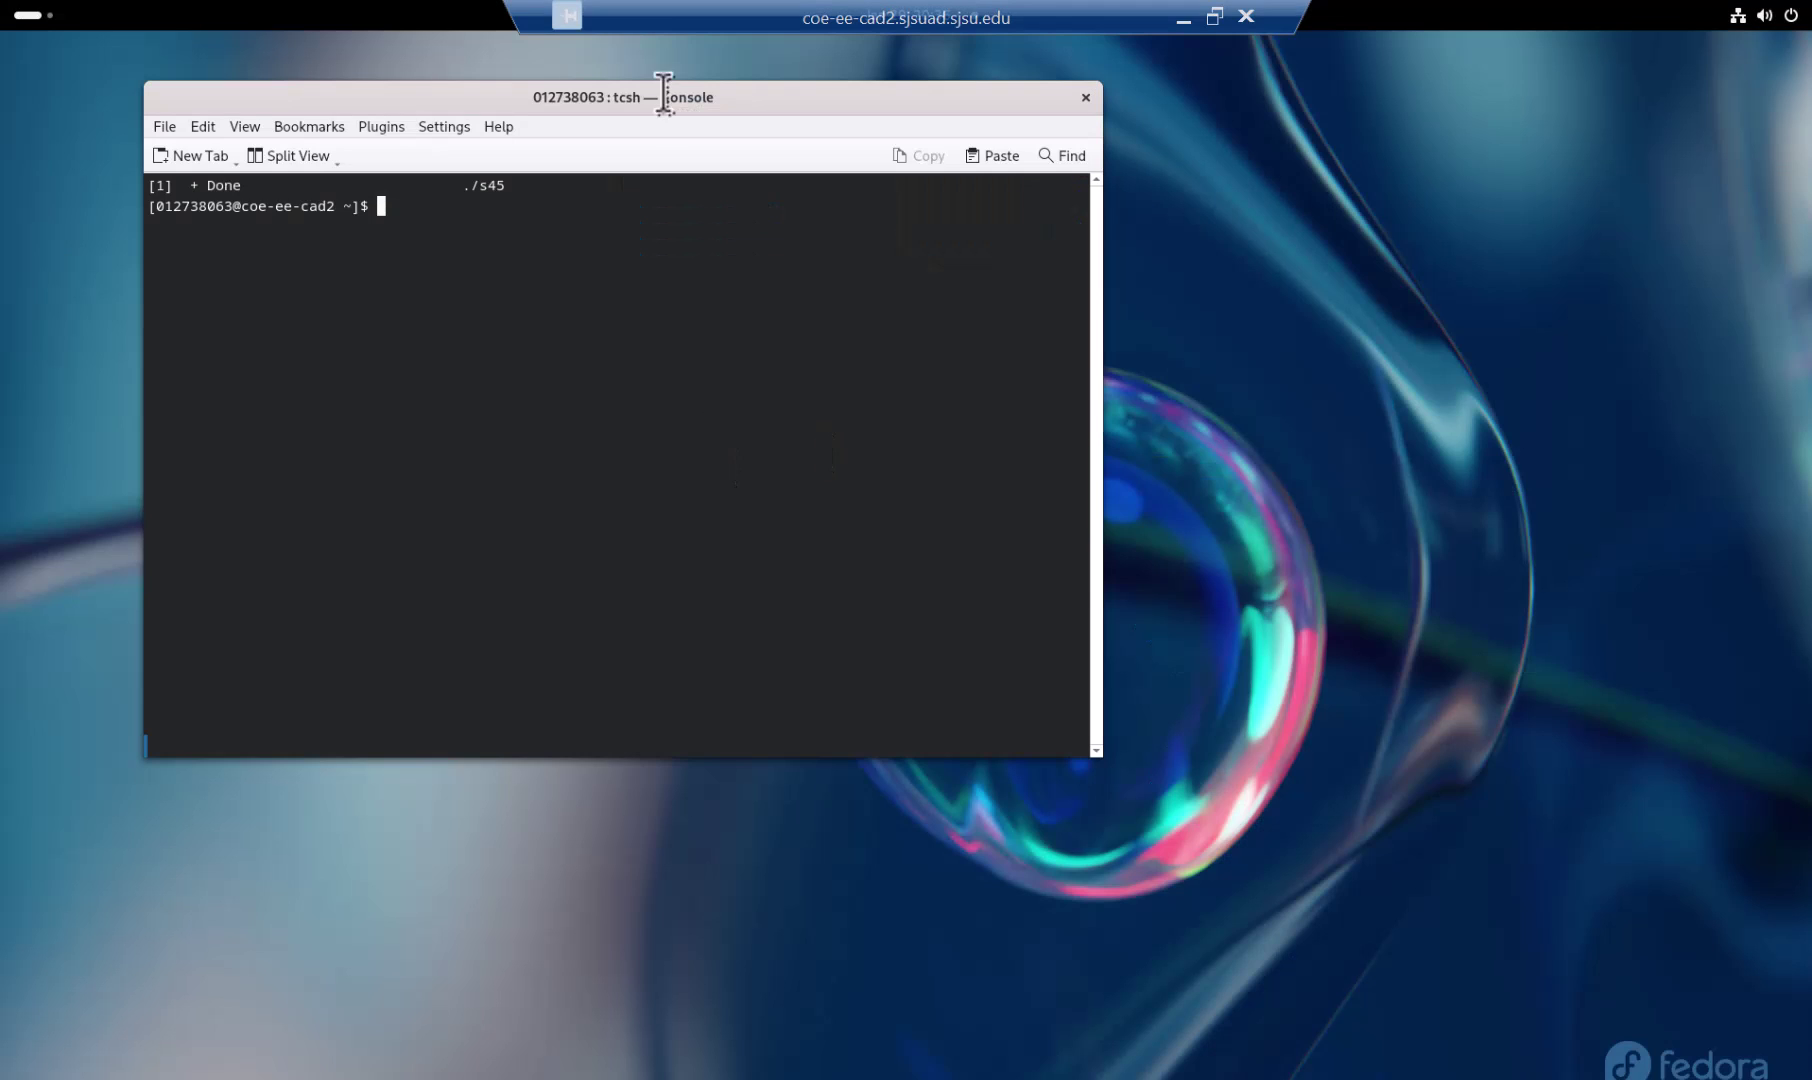
{"action": "left_click_drag", "start_coordinate": [657, 99], "coordinate": [540, 182]}
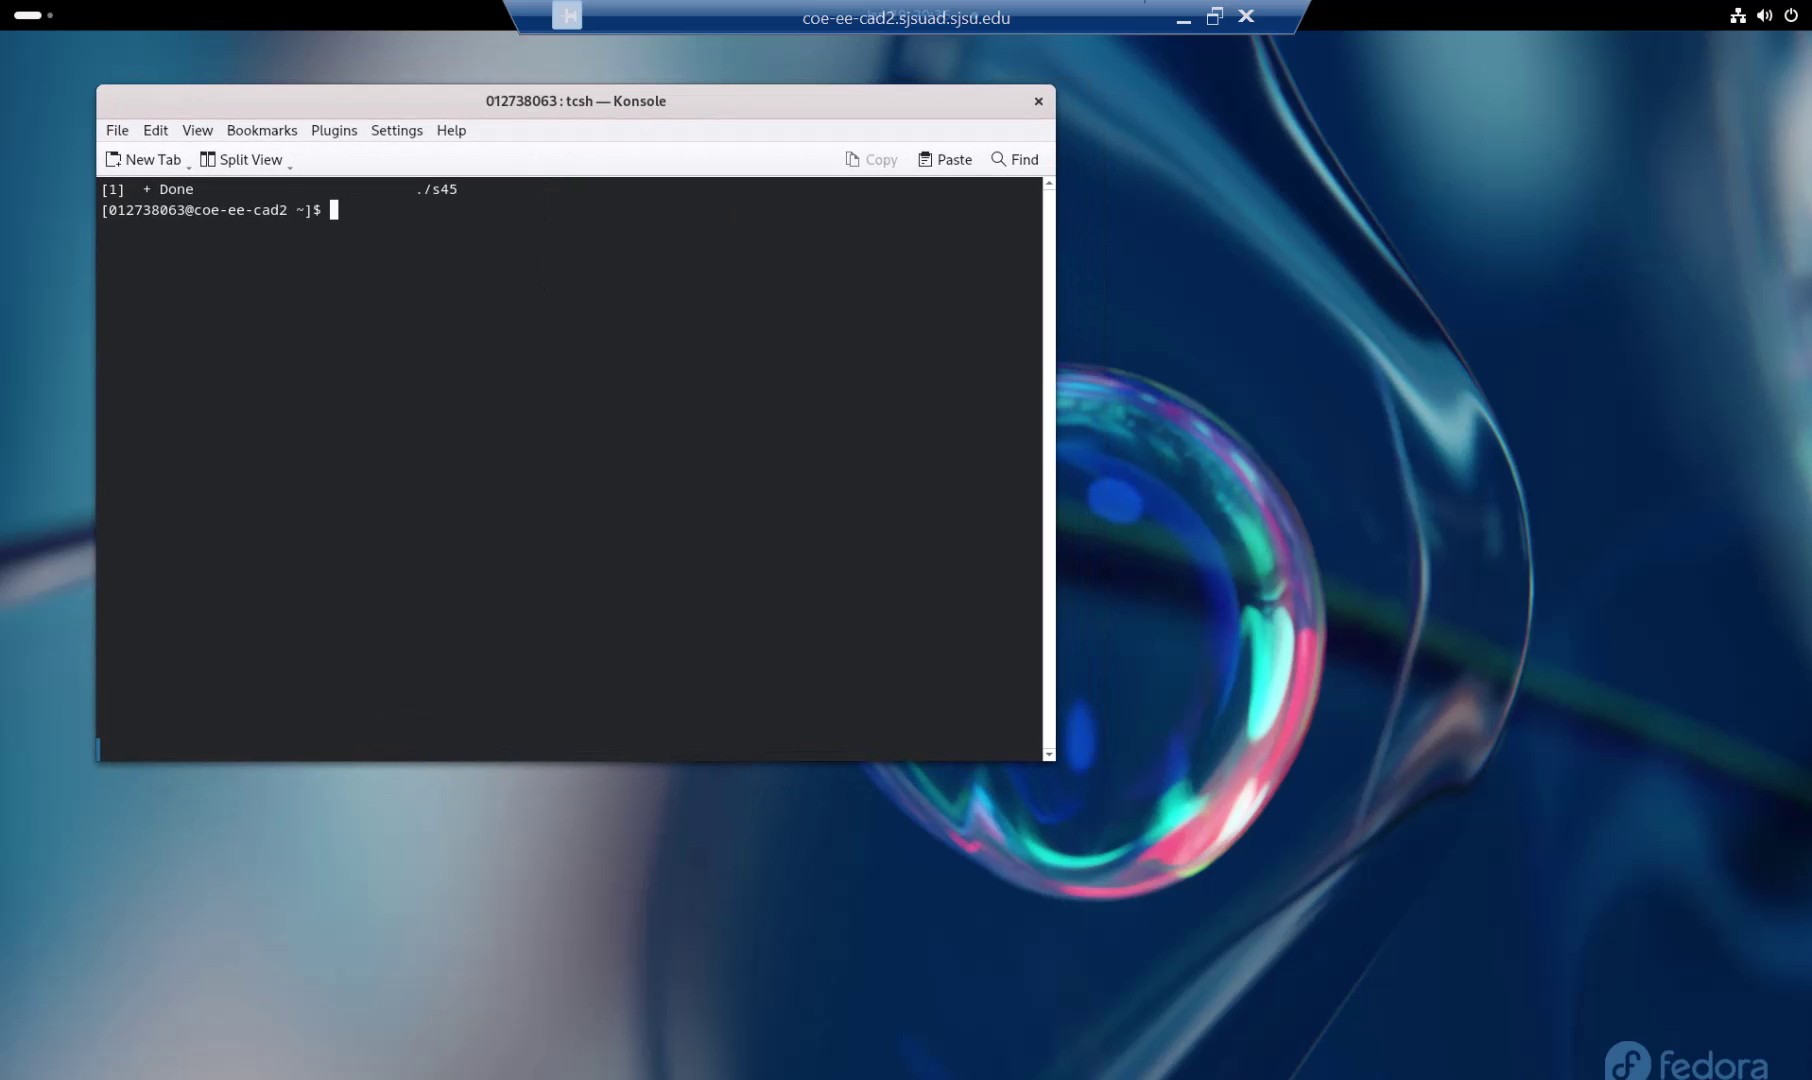
{"action": "left_click", "coordinate": [1214, 15]}
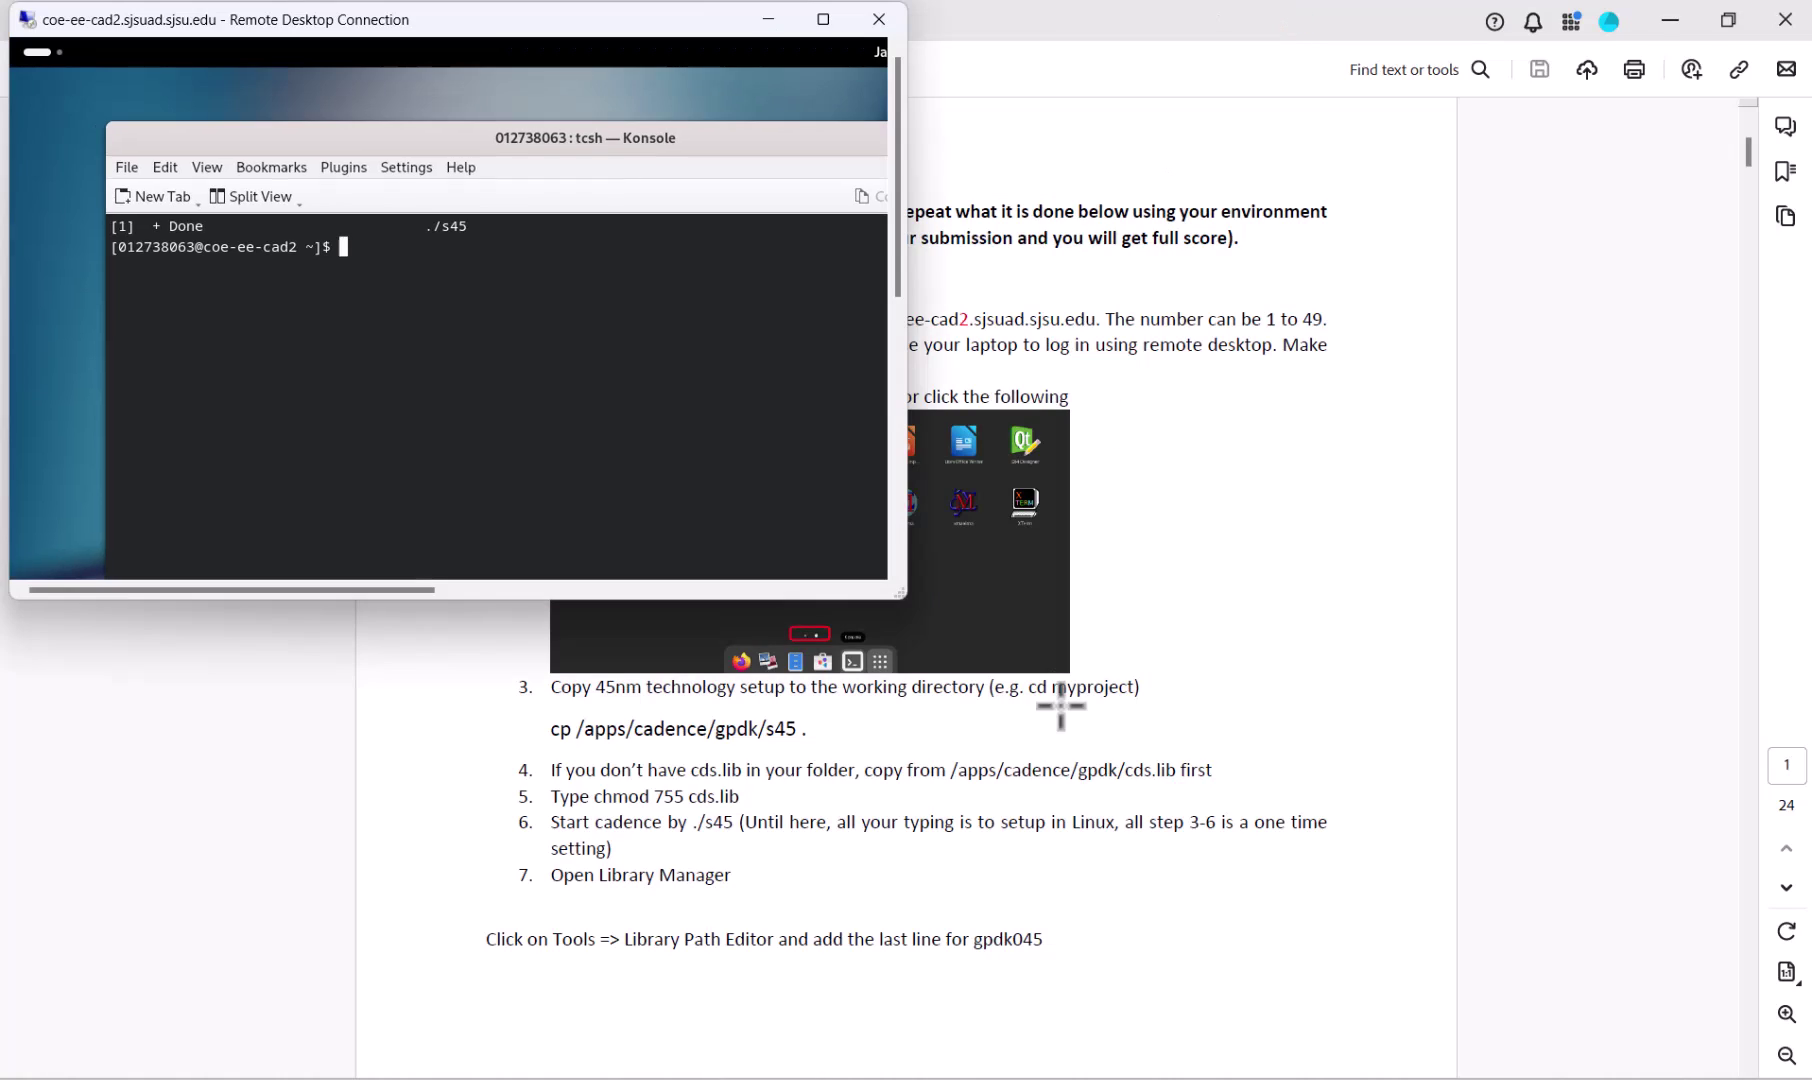
{"action": "left_click", "coordinate": [792, 760]}
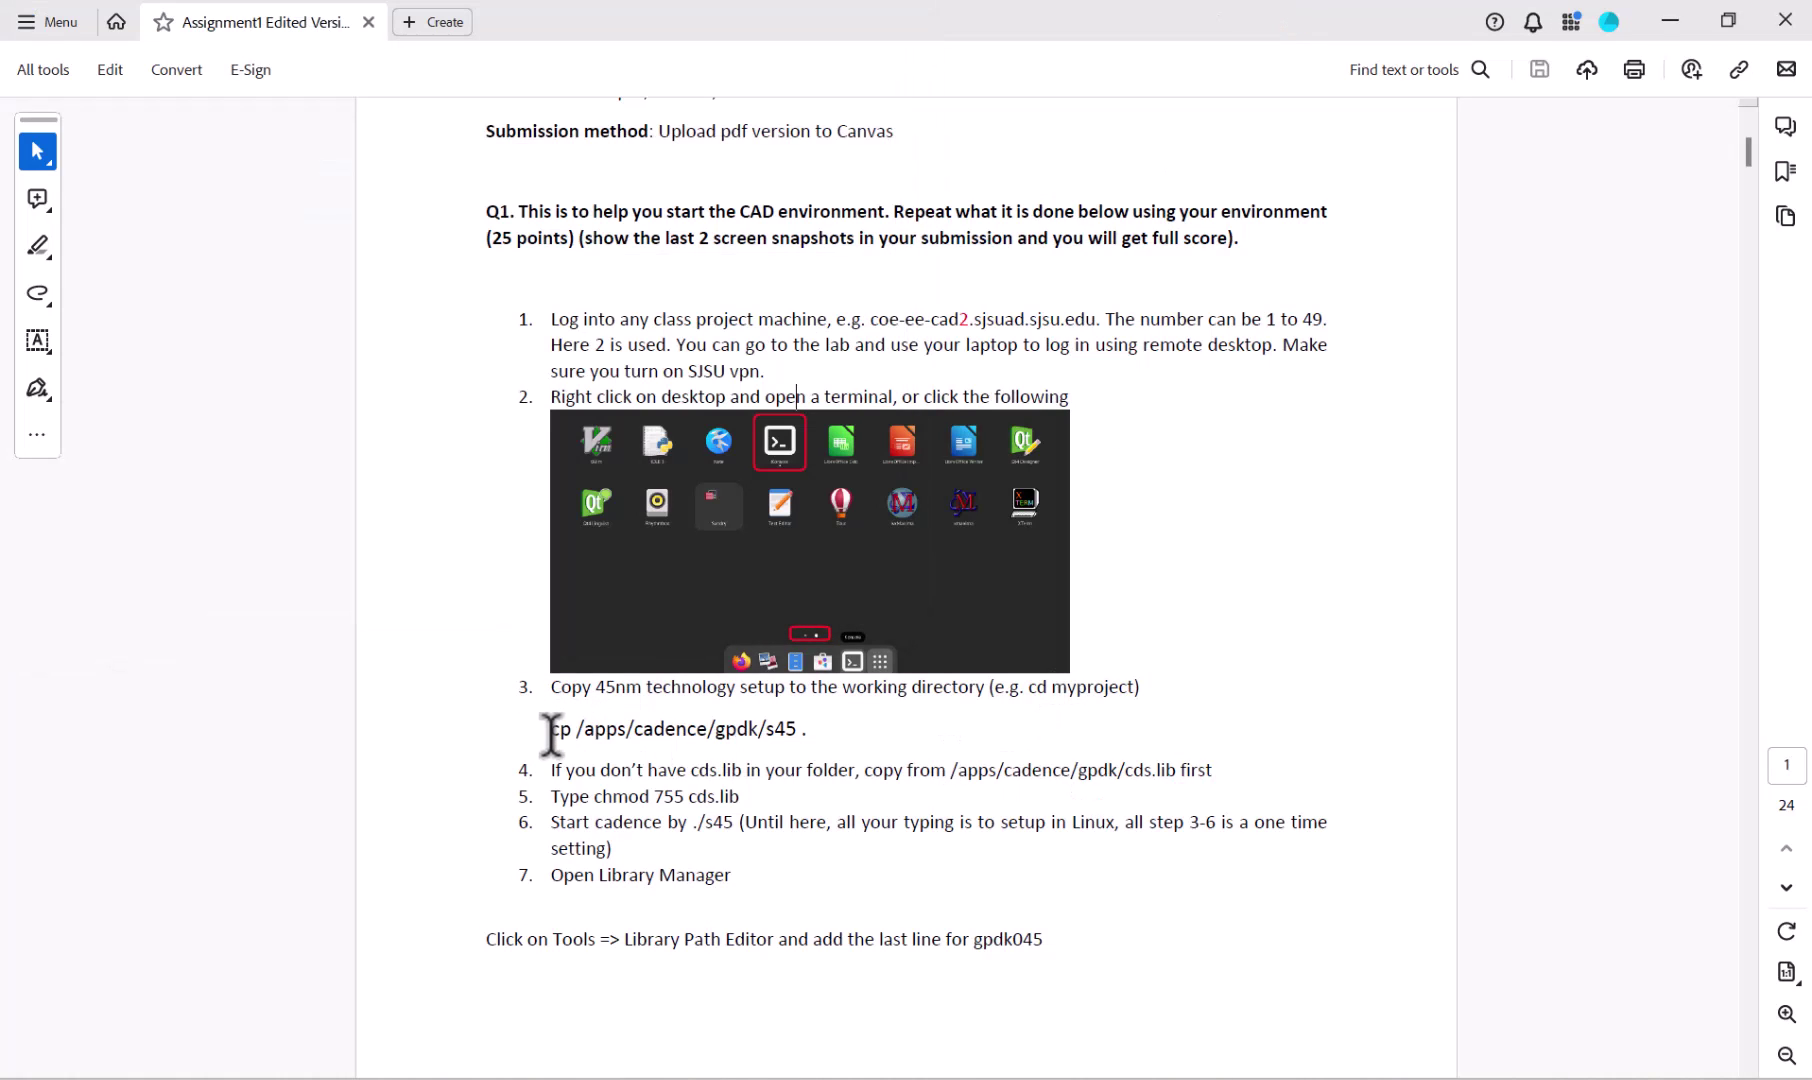
Step: Select the cp /apps/cadence/gpdk/s45 . line in the PDF and switch back to the remote session
{"action": "left_click_drag", "start_coordinate": [545, 729], "coordinate": [814, 708]}
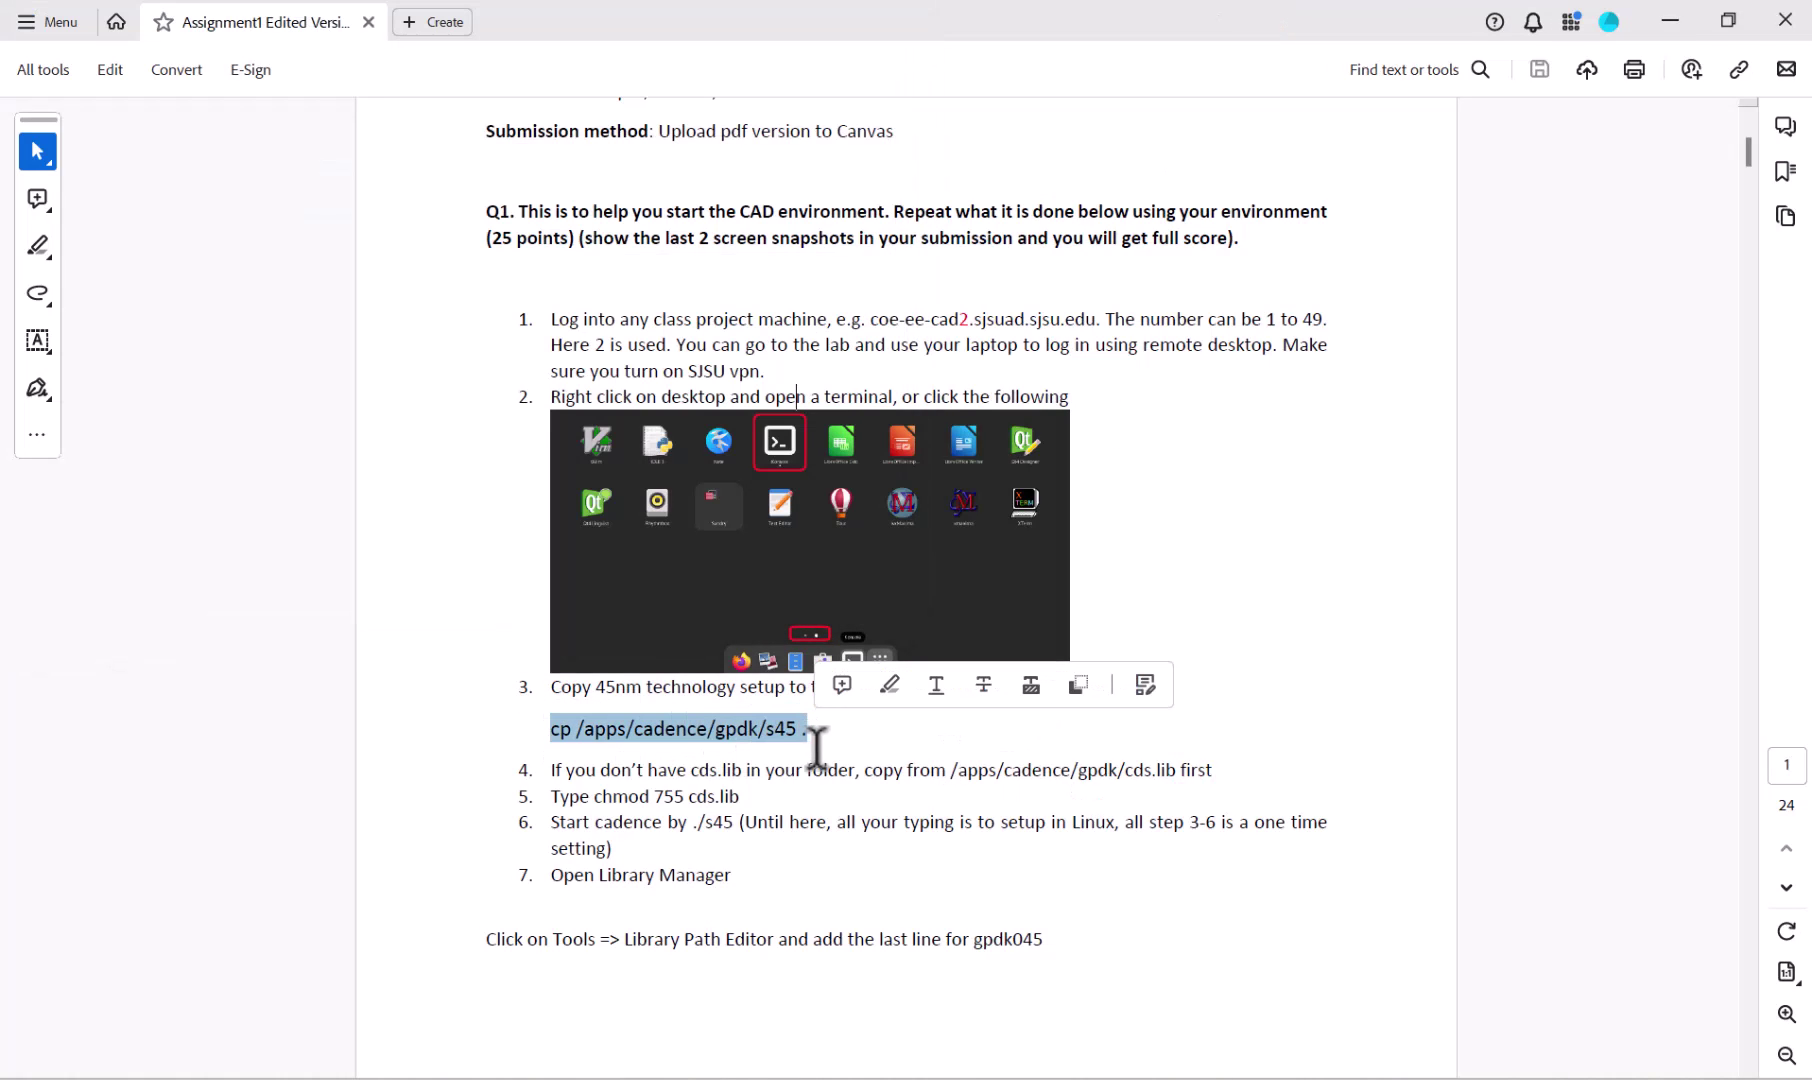
{"action": "left_click_drag", "start_coordinate": [796, 730], "coordinate": [787, 748]}
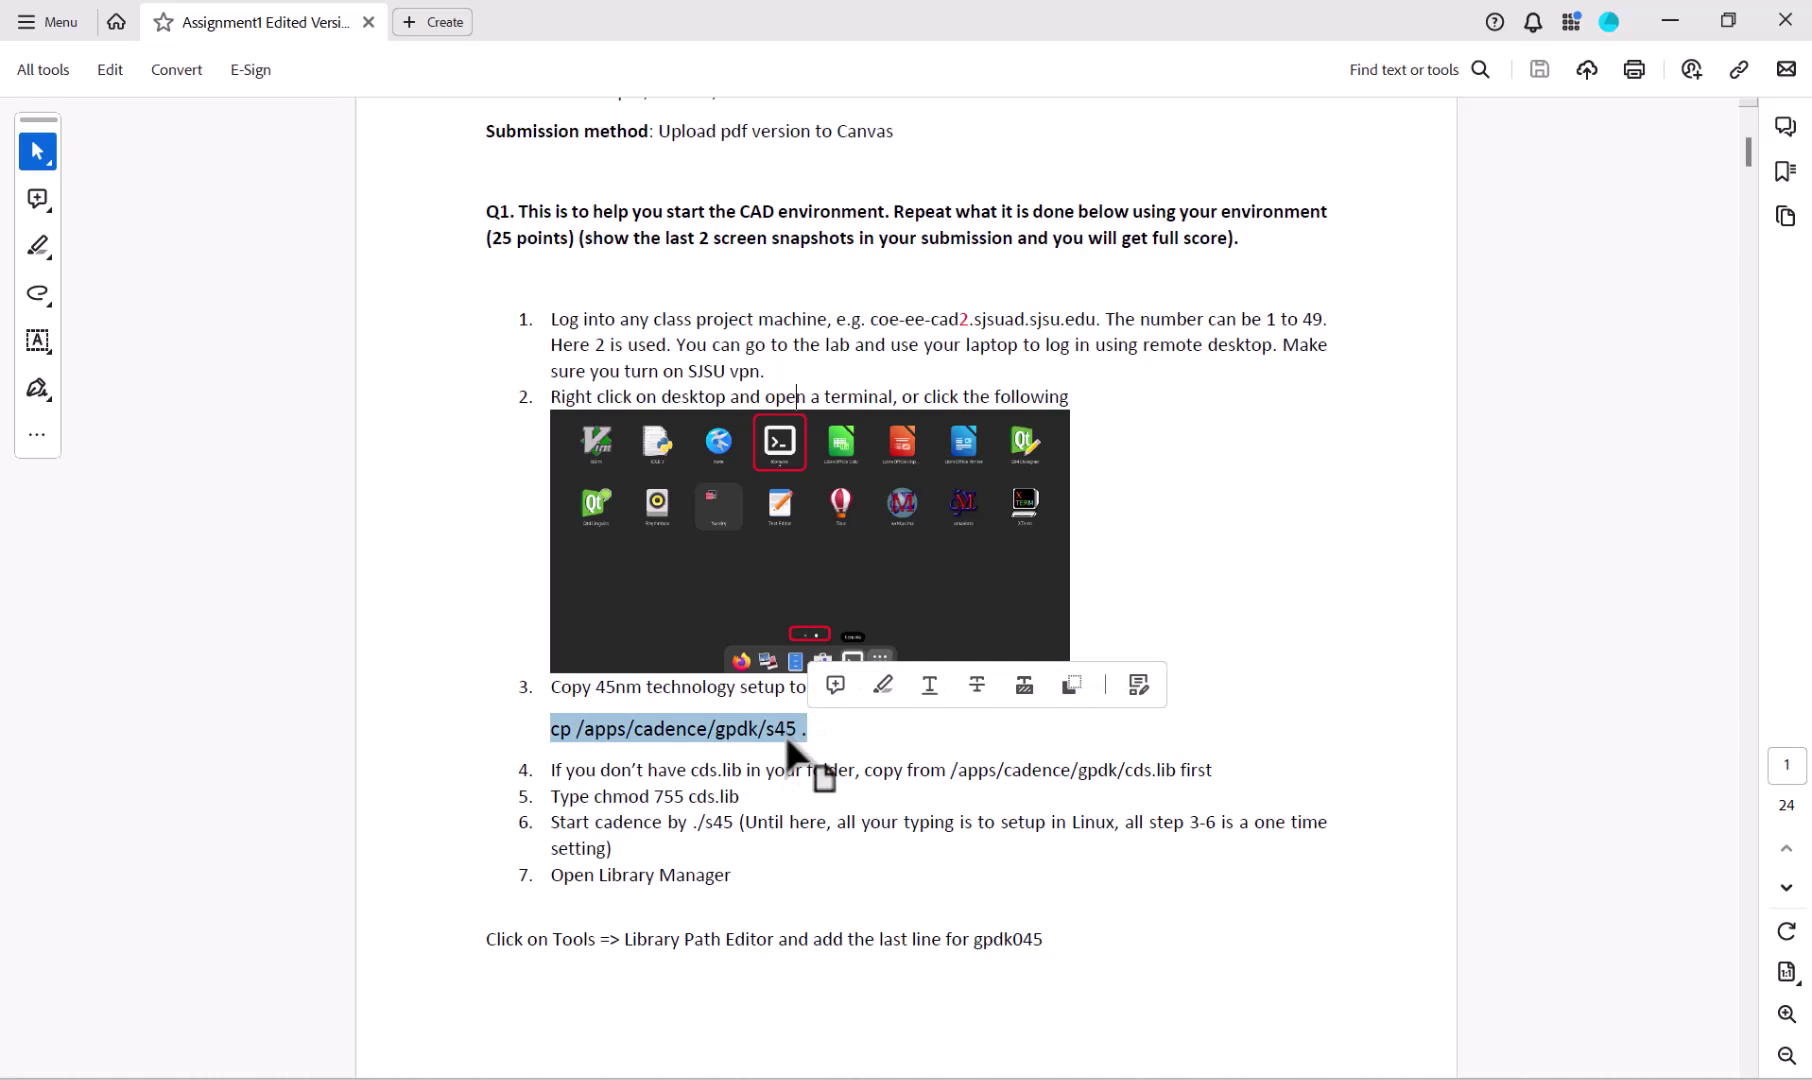
{"action": "left_click", "coordinate": [787, 742]}
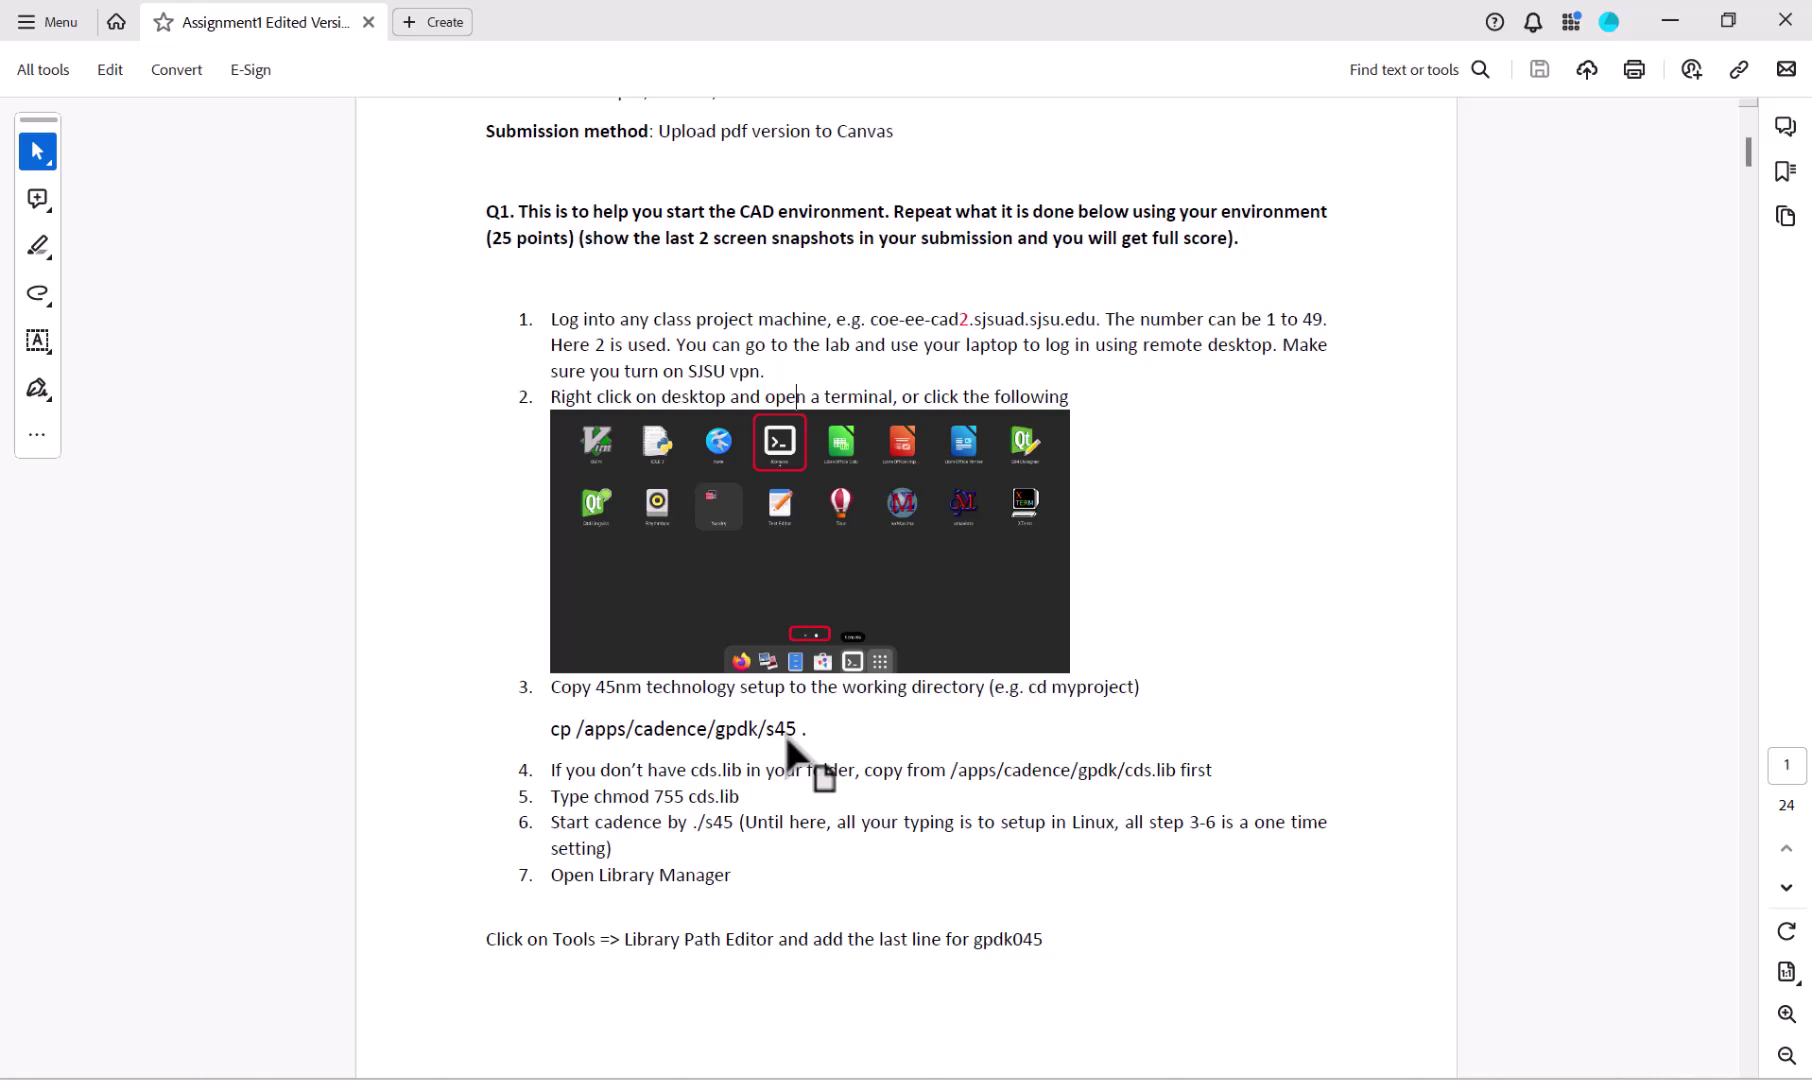
{"action": "key", "text": "alt+Tab"}
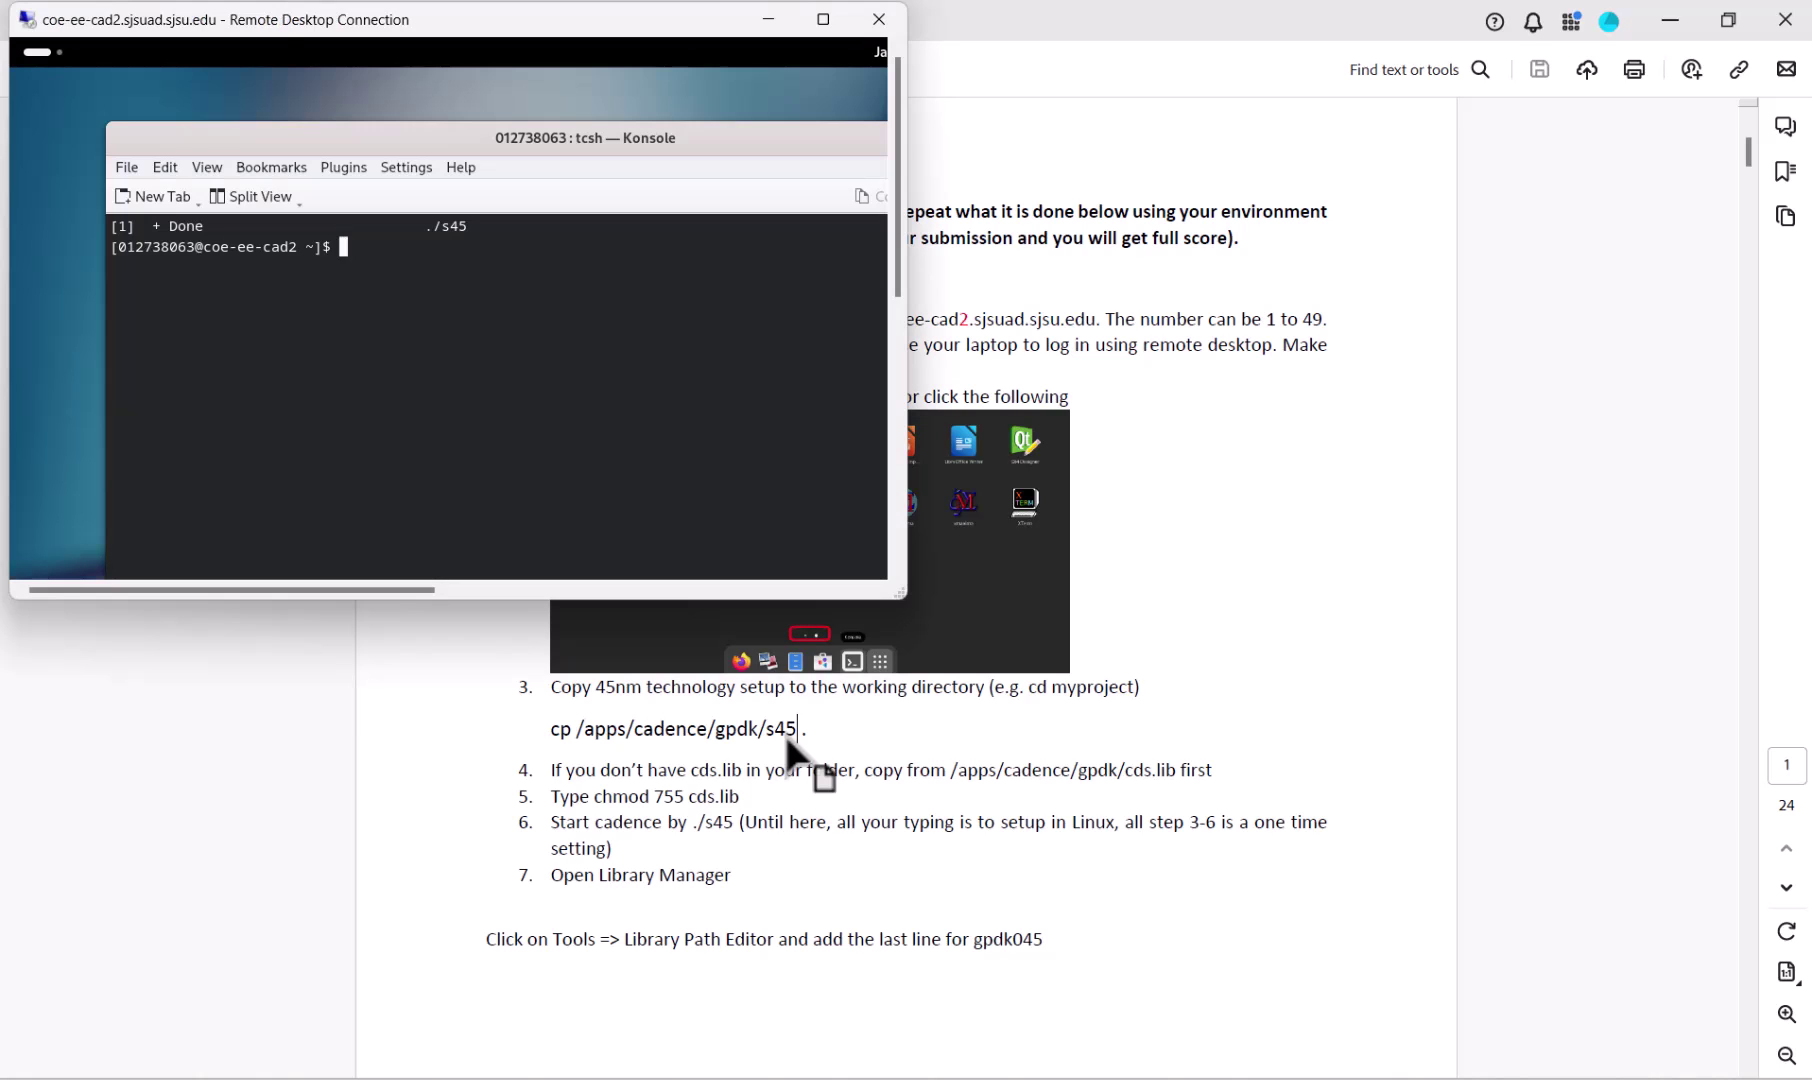
Step: Run ls and pwd in the full-screen Konsole terminal
{"action": "left_click", "coordinate": [823, 19]}
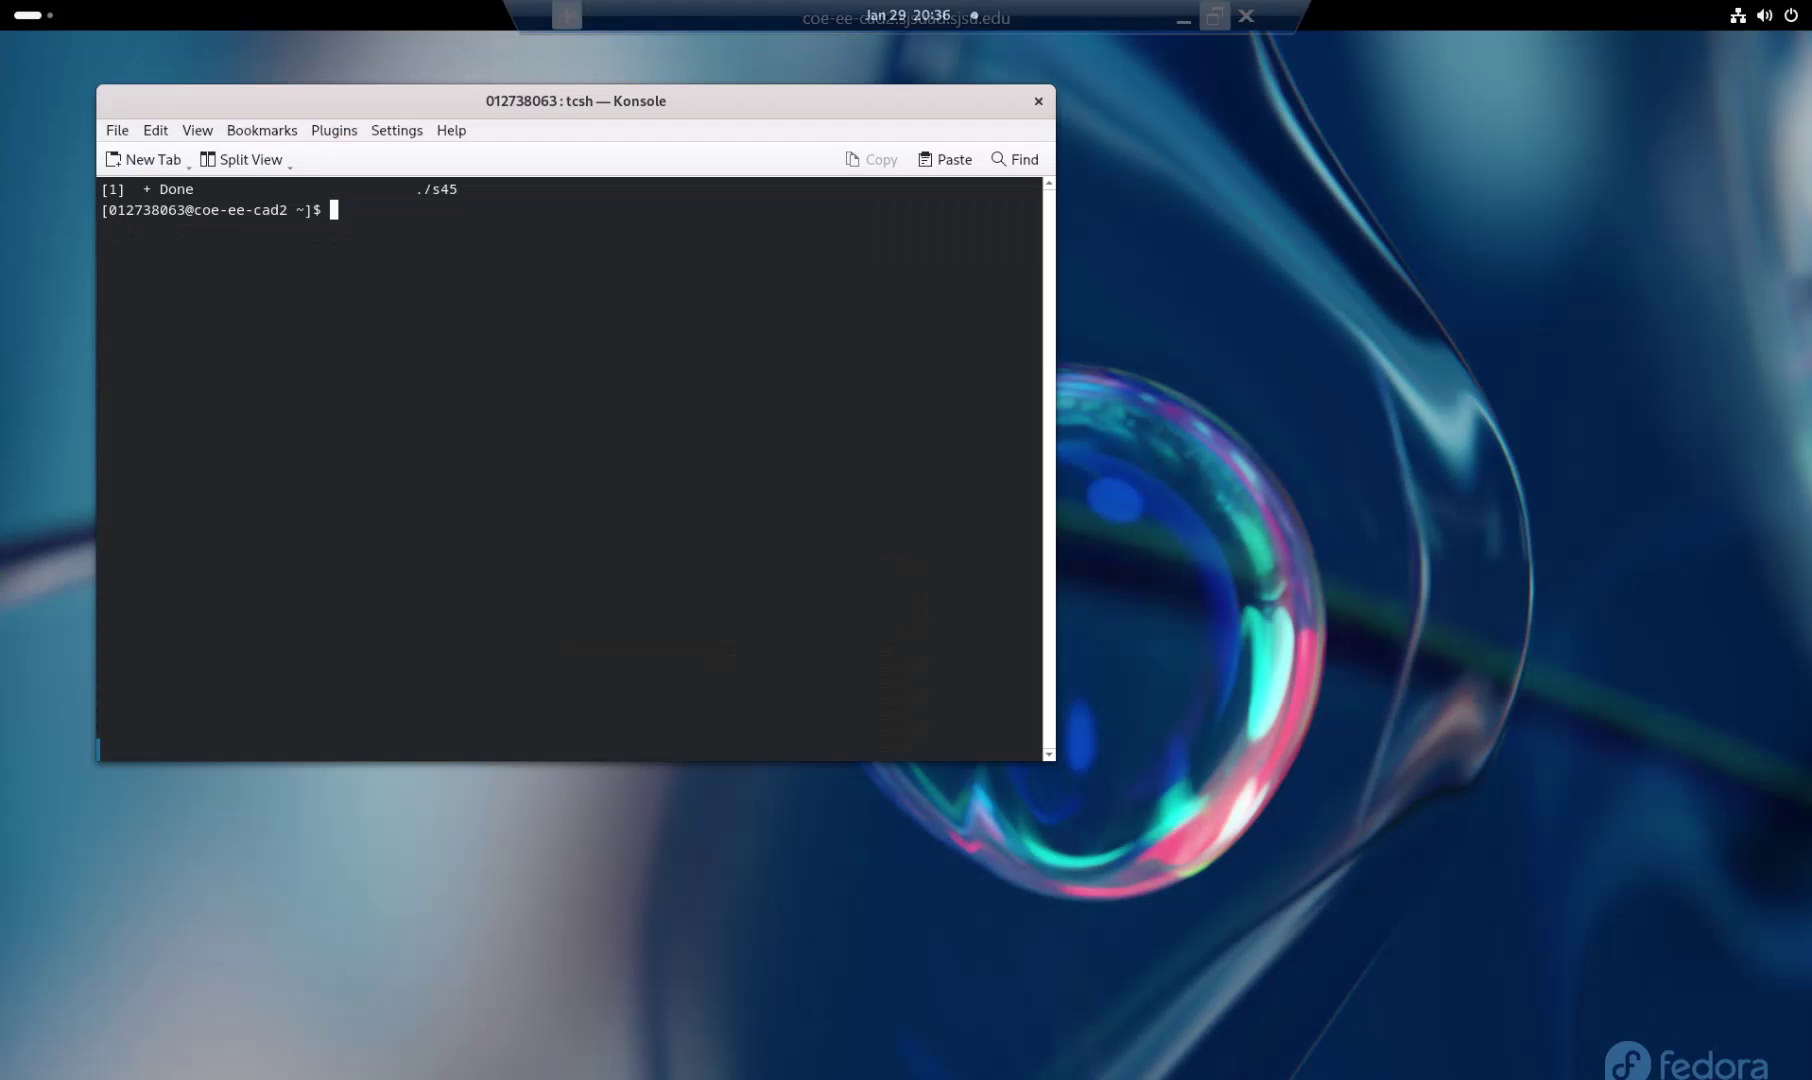
{"action": "type", "text": "ls"}
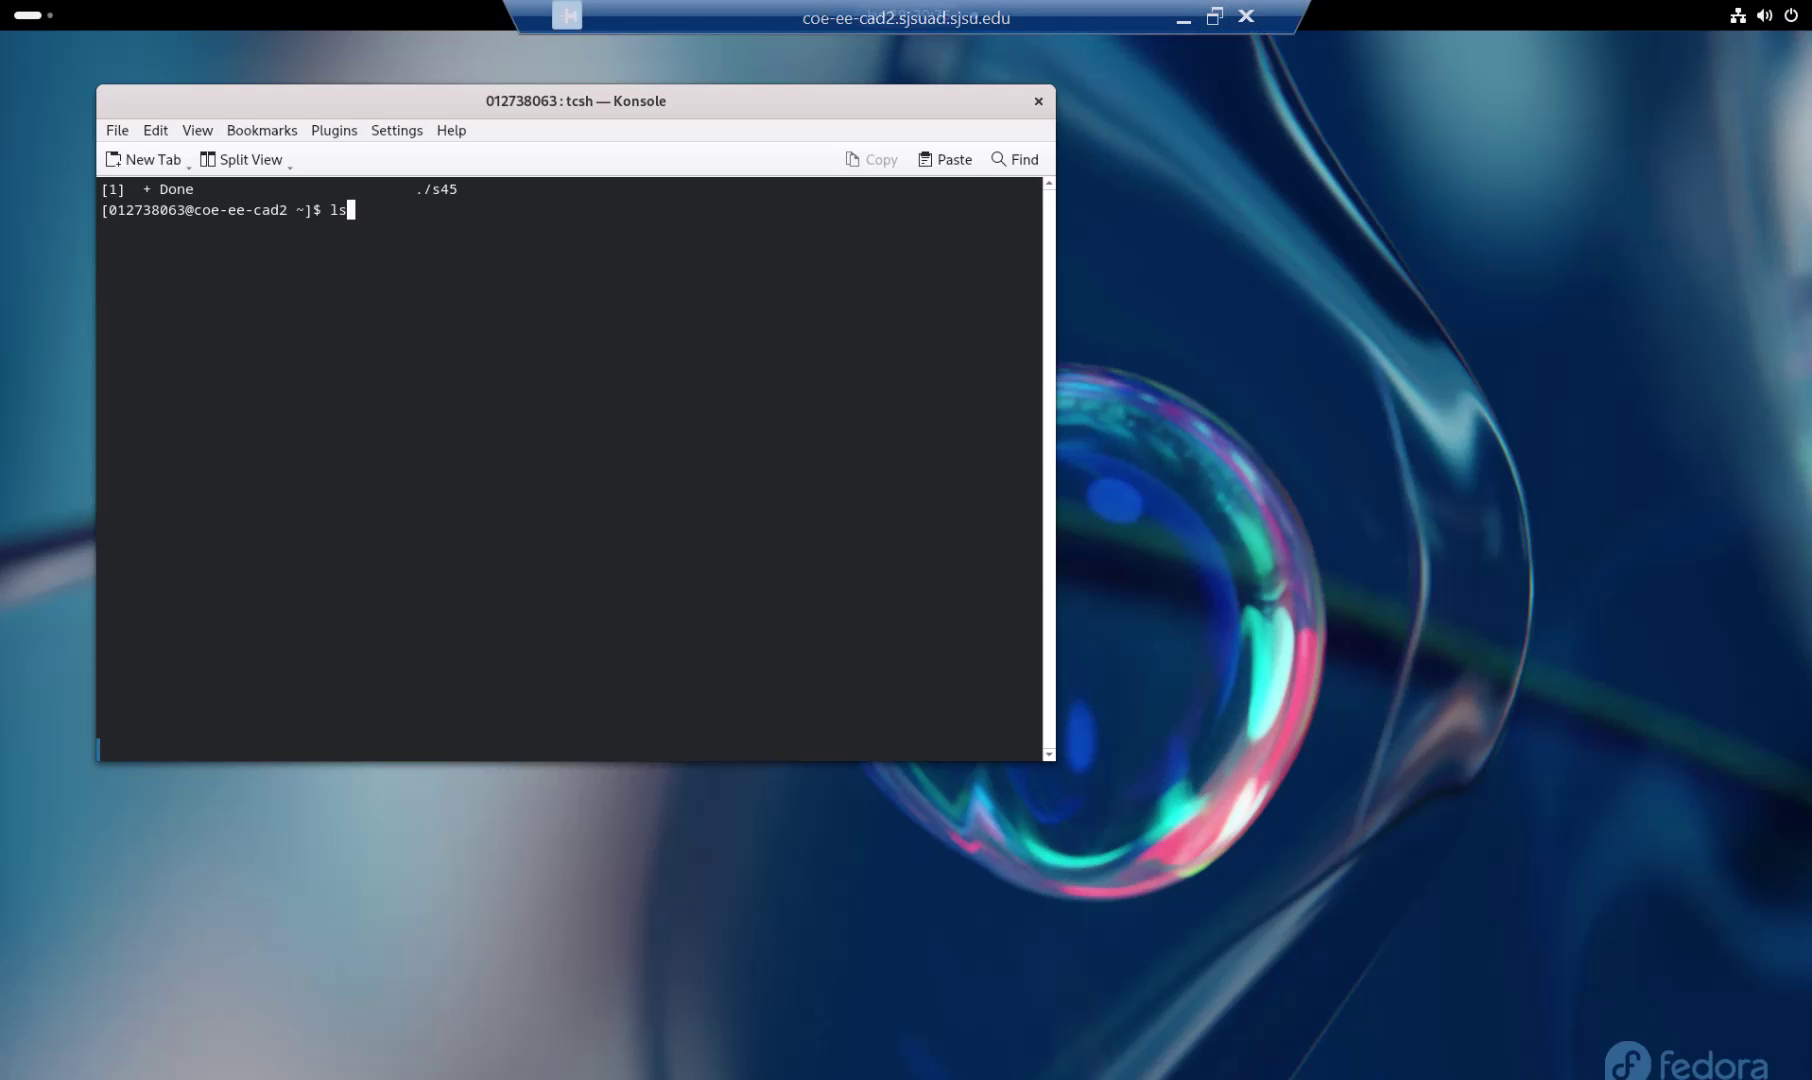
{"action": "key", "text": "Return"}
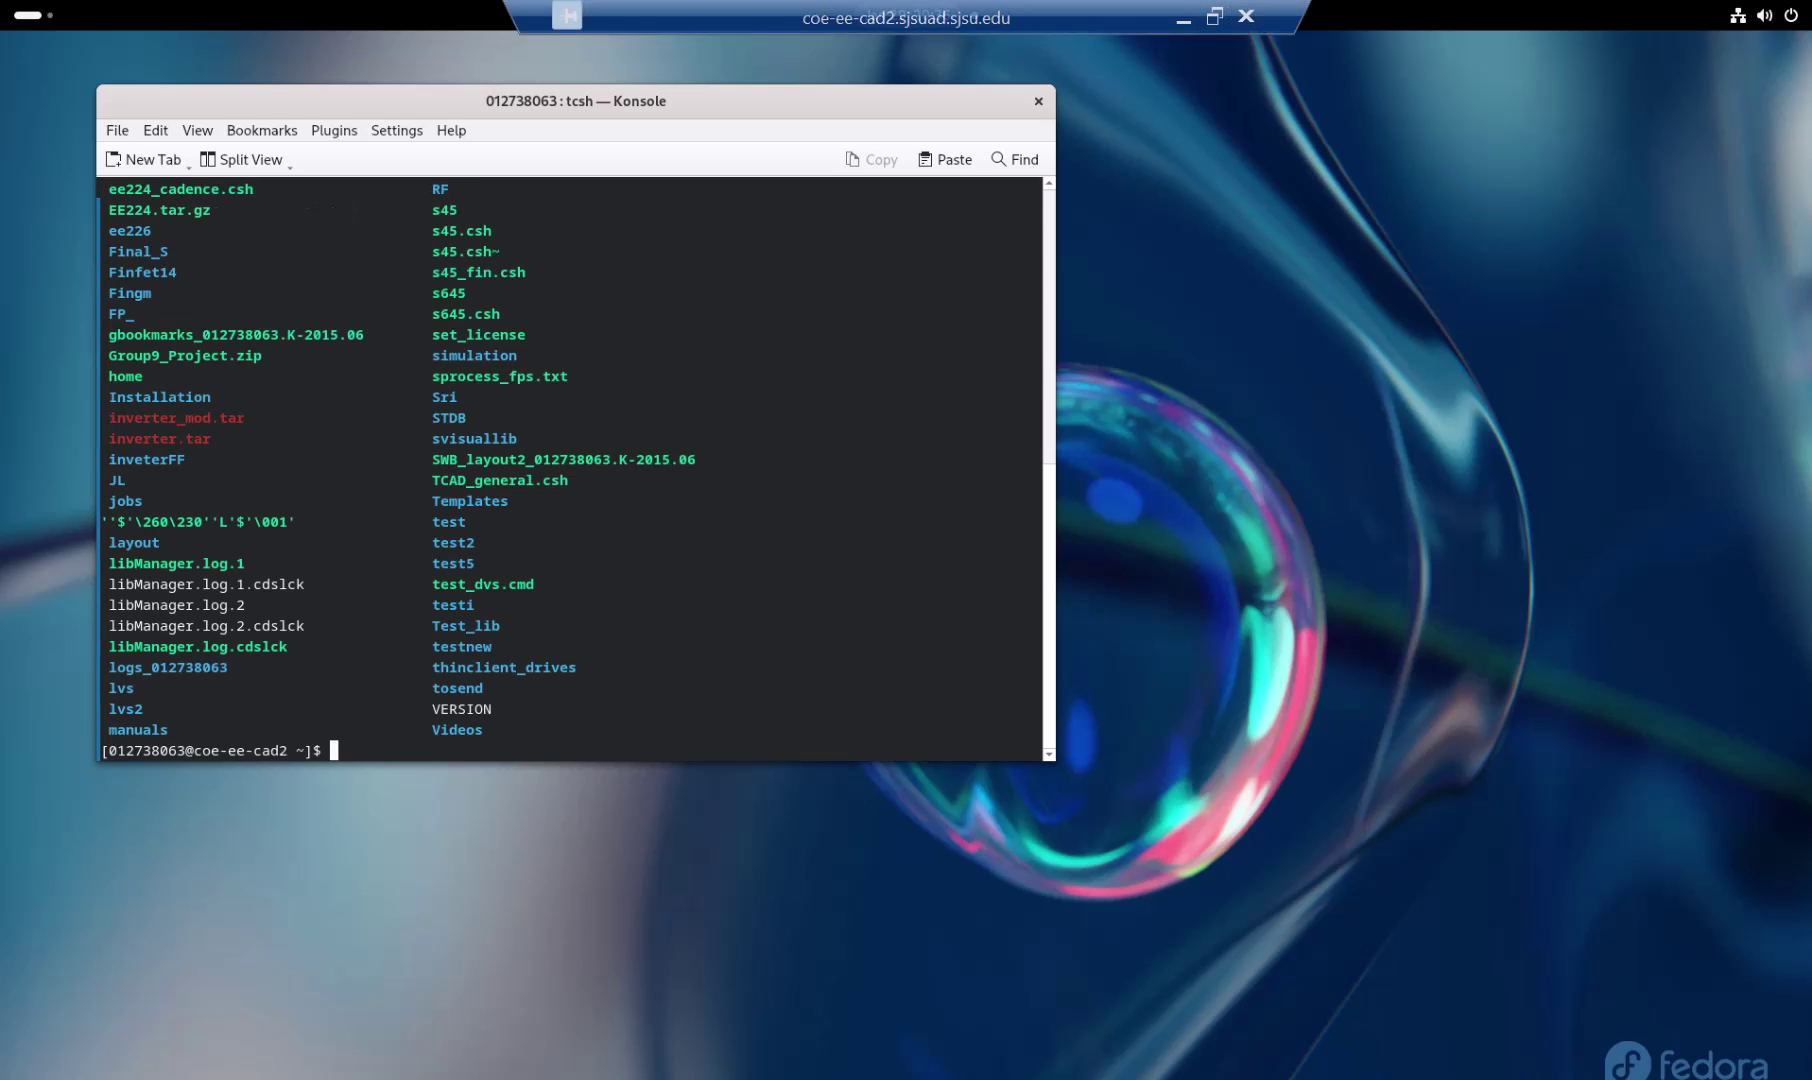
{"action": "type", "text": "pwd"}
{"action": "key", "text": "Return"}
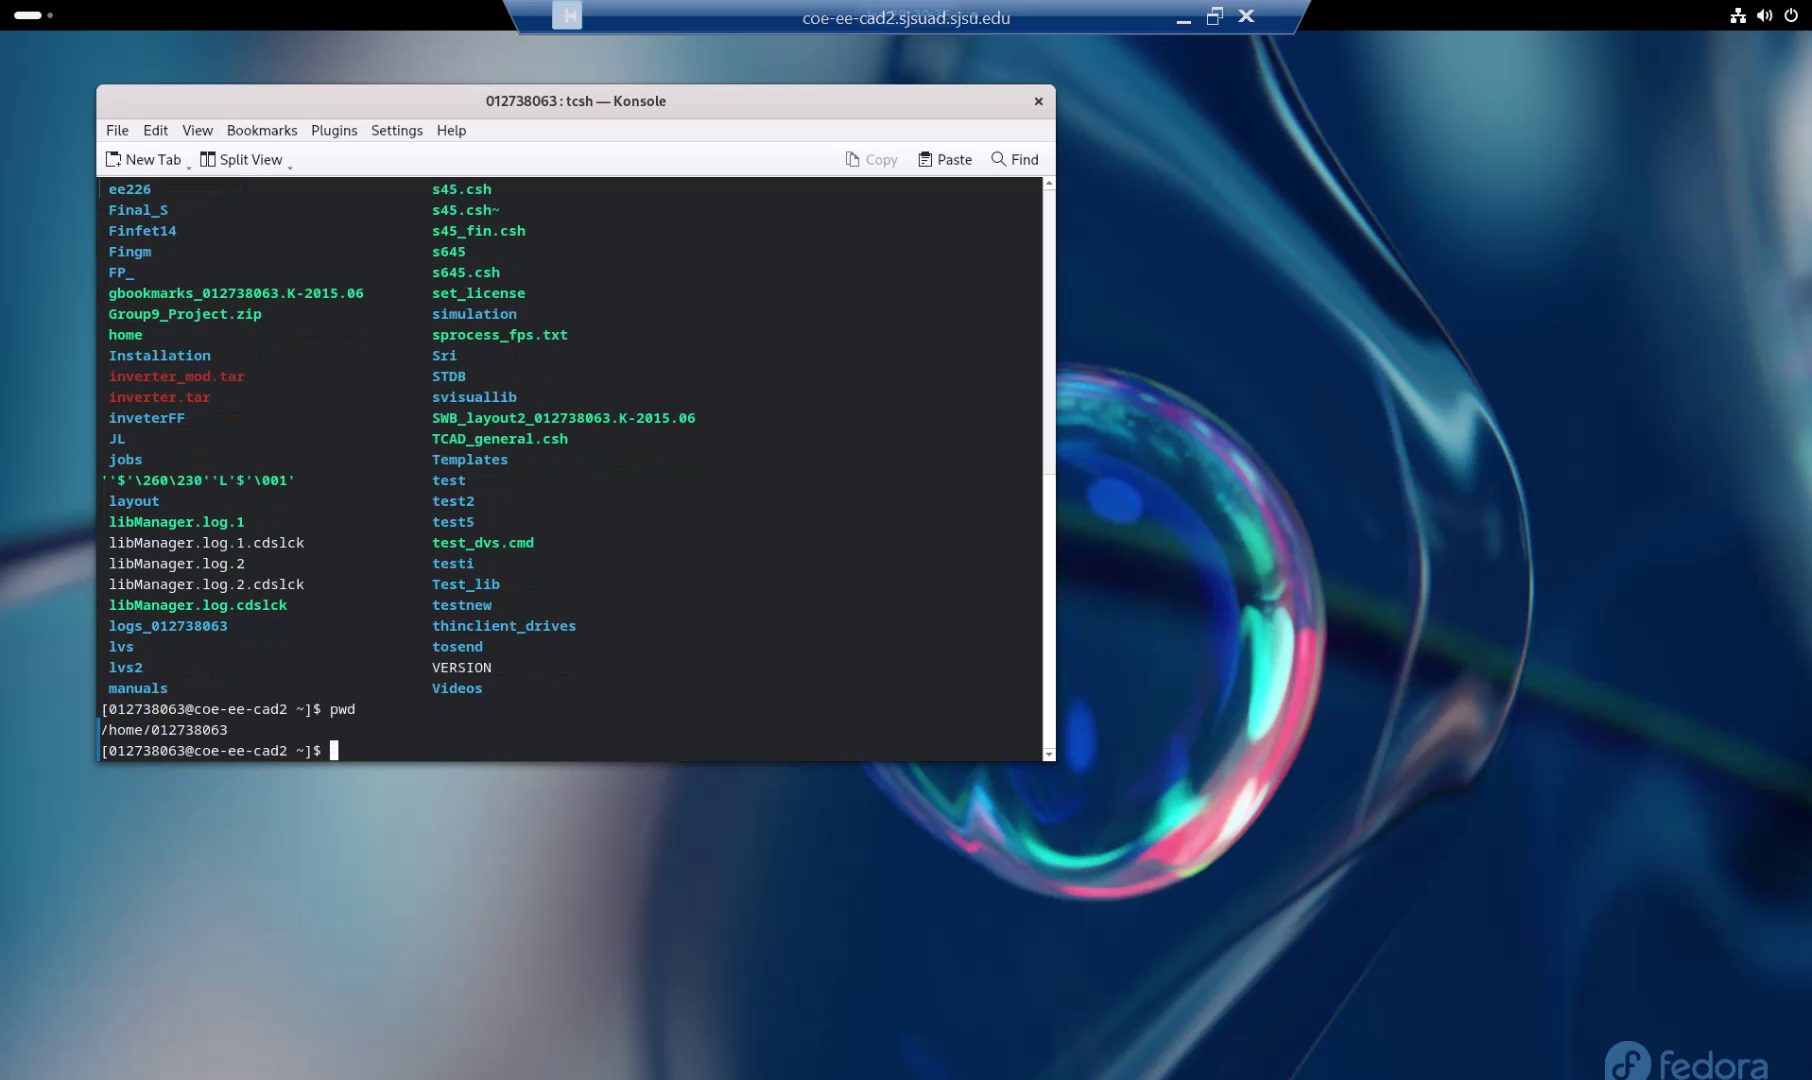
Step: Type the copy command, changing its source to cp /apps/cadence/gpdk/s45
{"action": "type", "text": "cp /apps/cadence/gpdk/cds.lib ."}
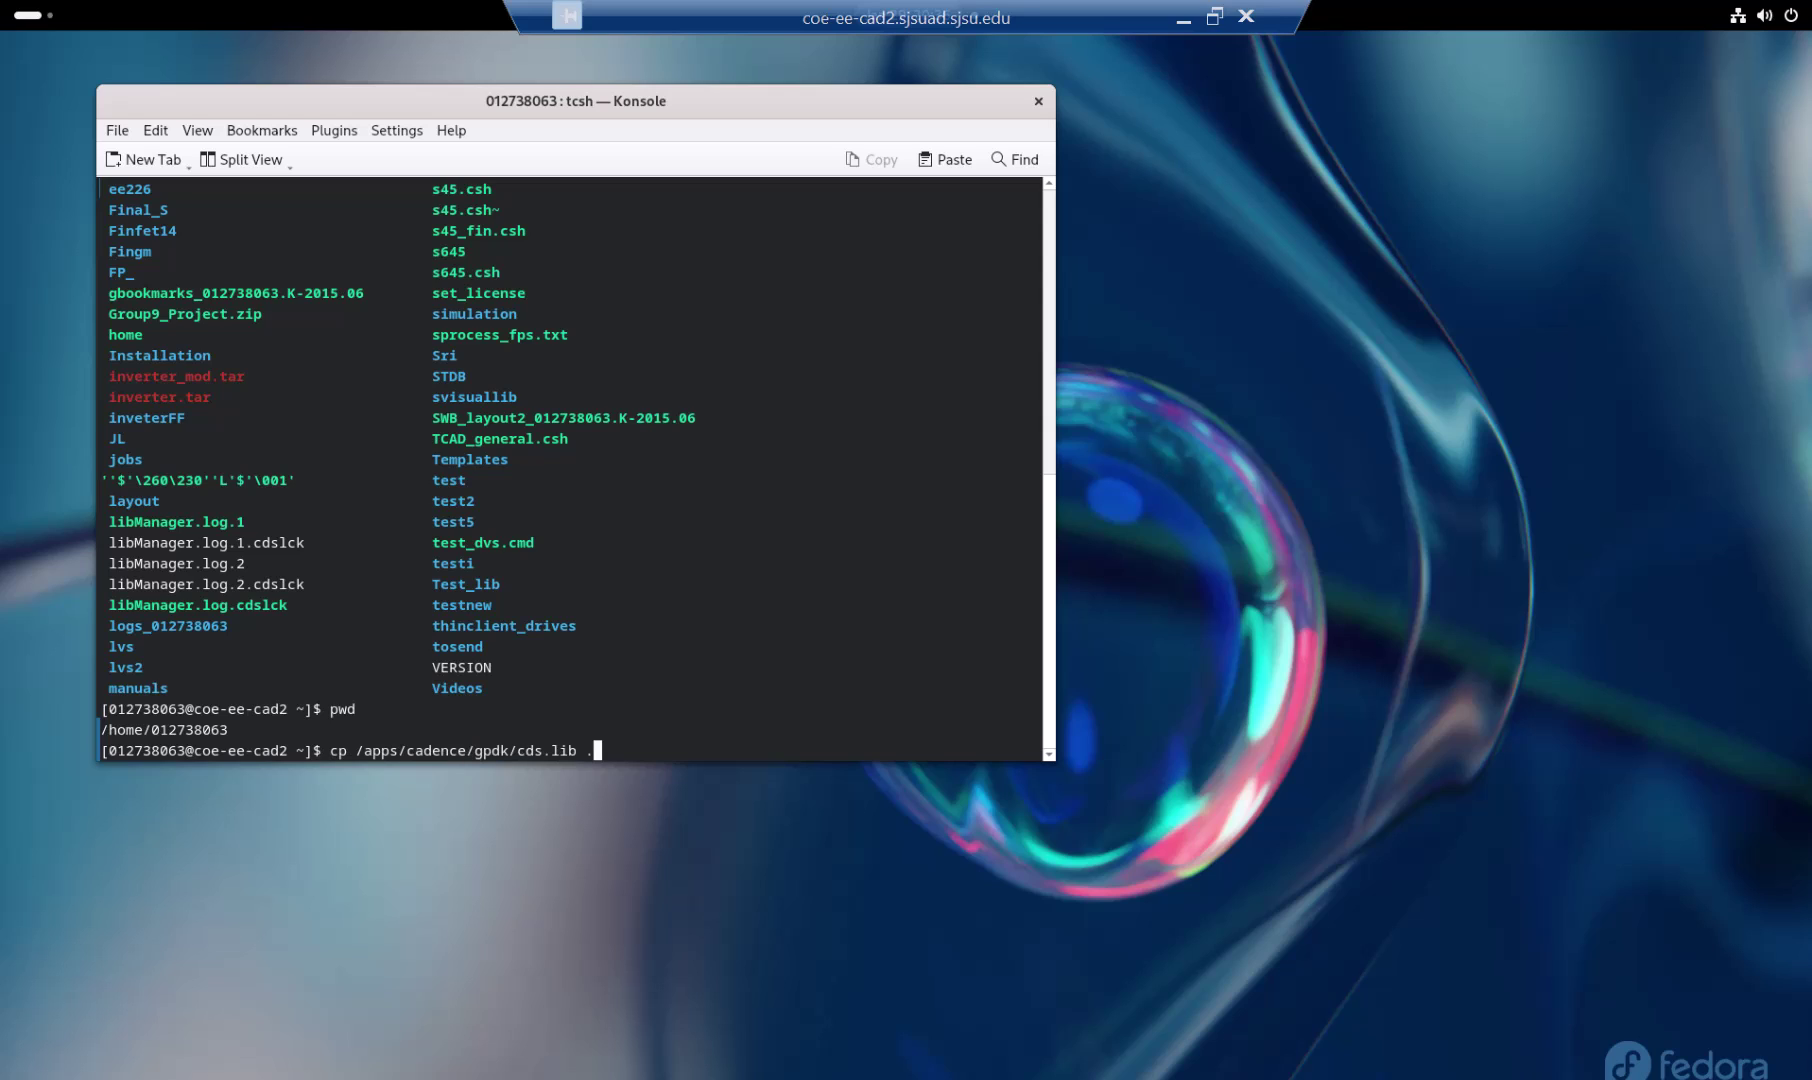
{"action": "key", "text": "Left"}
{"action": "key", "text": "Left"}
{"action": "key", "text": "BackSpace"}
{"action": "key", "text": "BackSpace"}
{"action": "key", "text": "BackSpace"}
{"action": "key", "text": "BackSpace"}
{"action": "key", "text": "BackSpace"}
{"action": "key", "text": "BackSpace"}
{"action": "key", "text": "BackSpace"}
{"action": "type", "text": "s45"}
{"action": "key", "text": "End"}
Step: Run virtuoso& twice, both attempts failing with Command not found
{"action": "key", "text": "Up"}
{"action": "key", "text": "Up"}
{"action": "key", "text": "Up"}
{"action": "key", "text": "Up"}
{"action": "key", "text": "Up"}
{"action": "key", "text": "Up"}
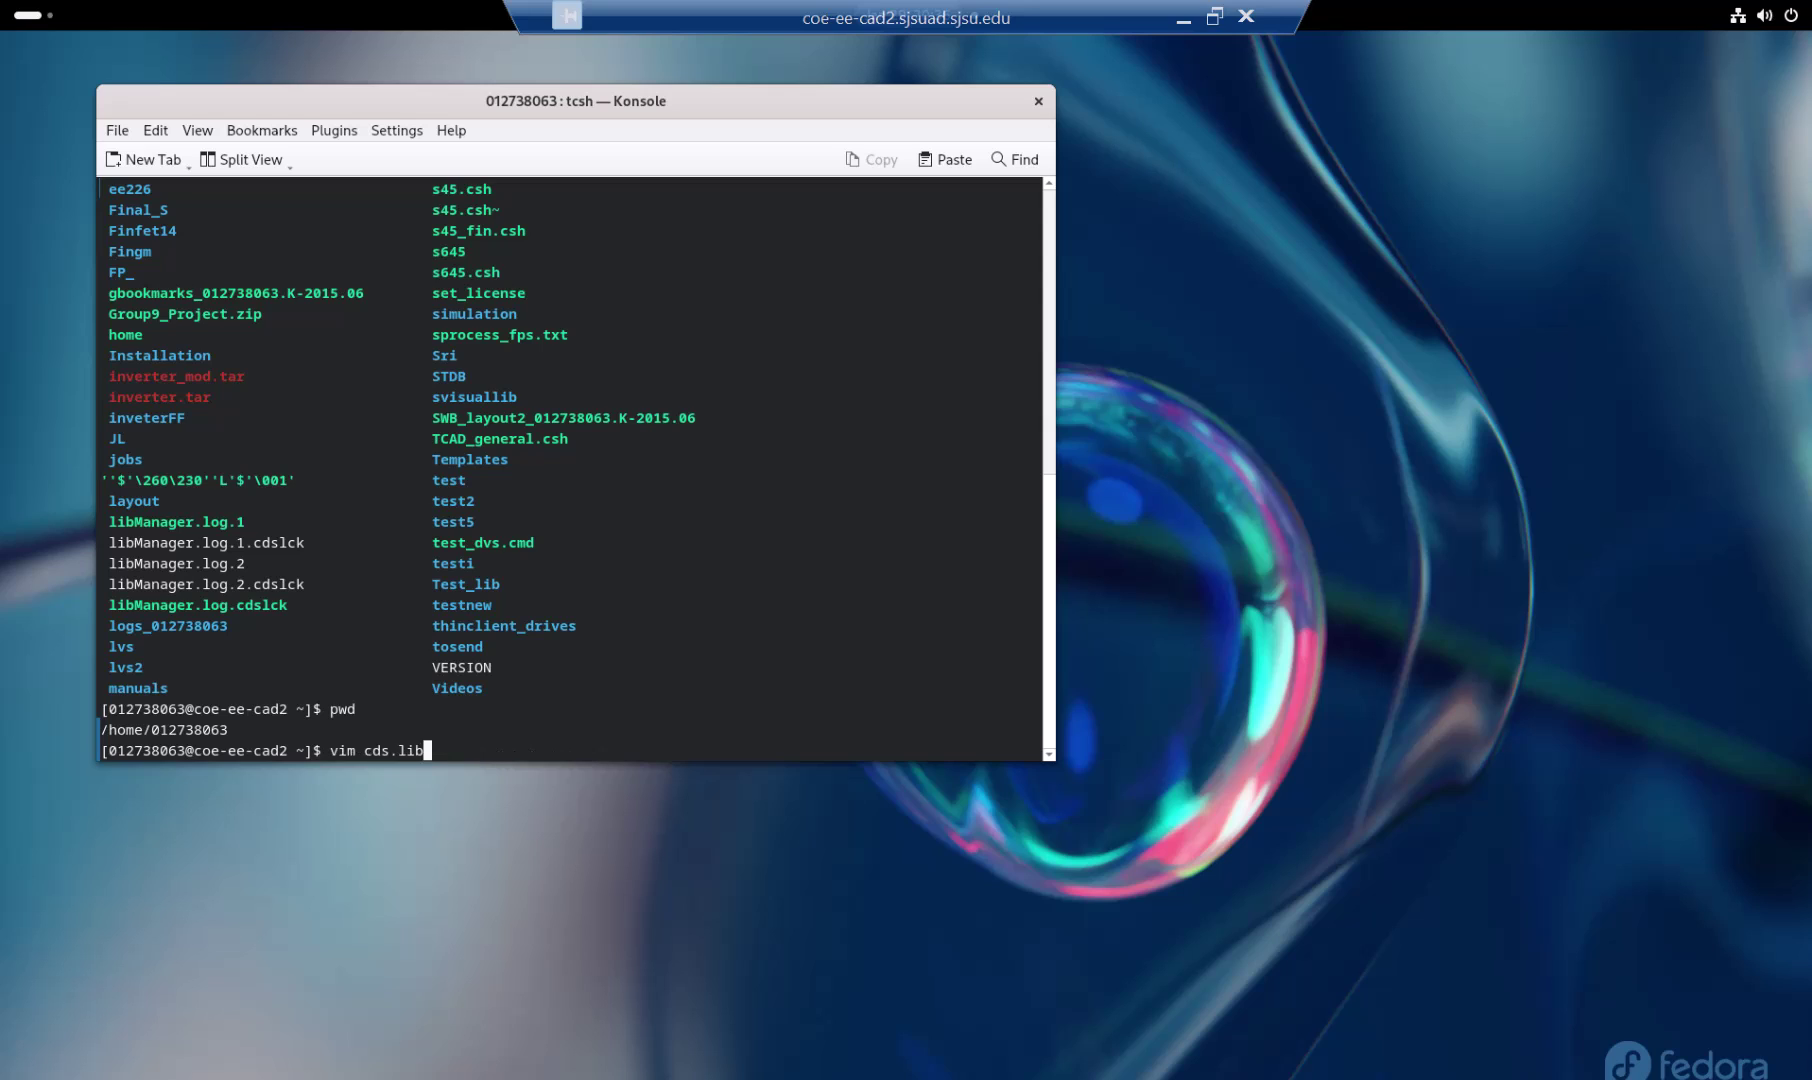
{"action": "key", "text": "BackSpace"}
{"action": "key", "text": "BackSpace"}
{"action": "type", "text": "cp"}
{"action": "key", "text": "BackSpace"}
{"action": "key", "text": "BackSpace"}
{"action": "key", "text": "BackSpace"}
{"action": "type", "text": "vit"}
{"action": "key", "text": "BackSpace"}
{"action": "type", "text": "rtuoso&"}
{"action": "key", "text": "Return"}
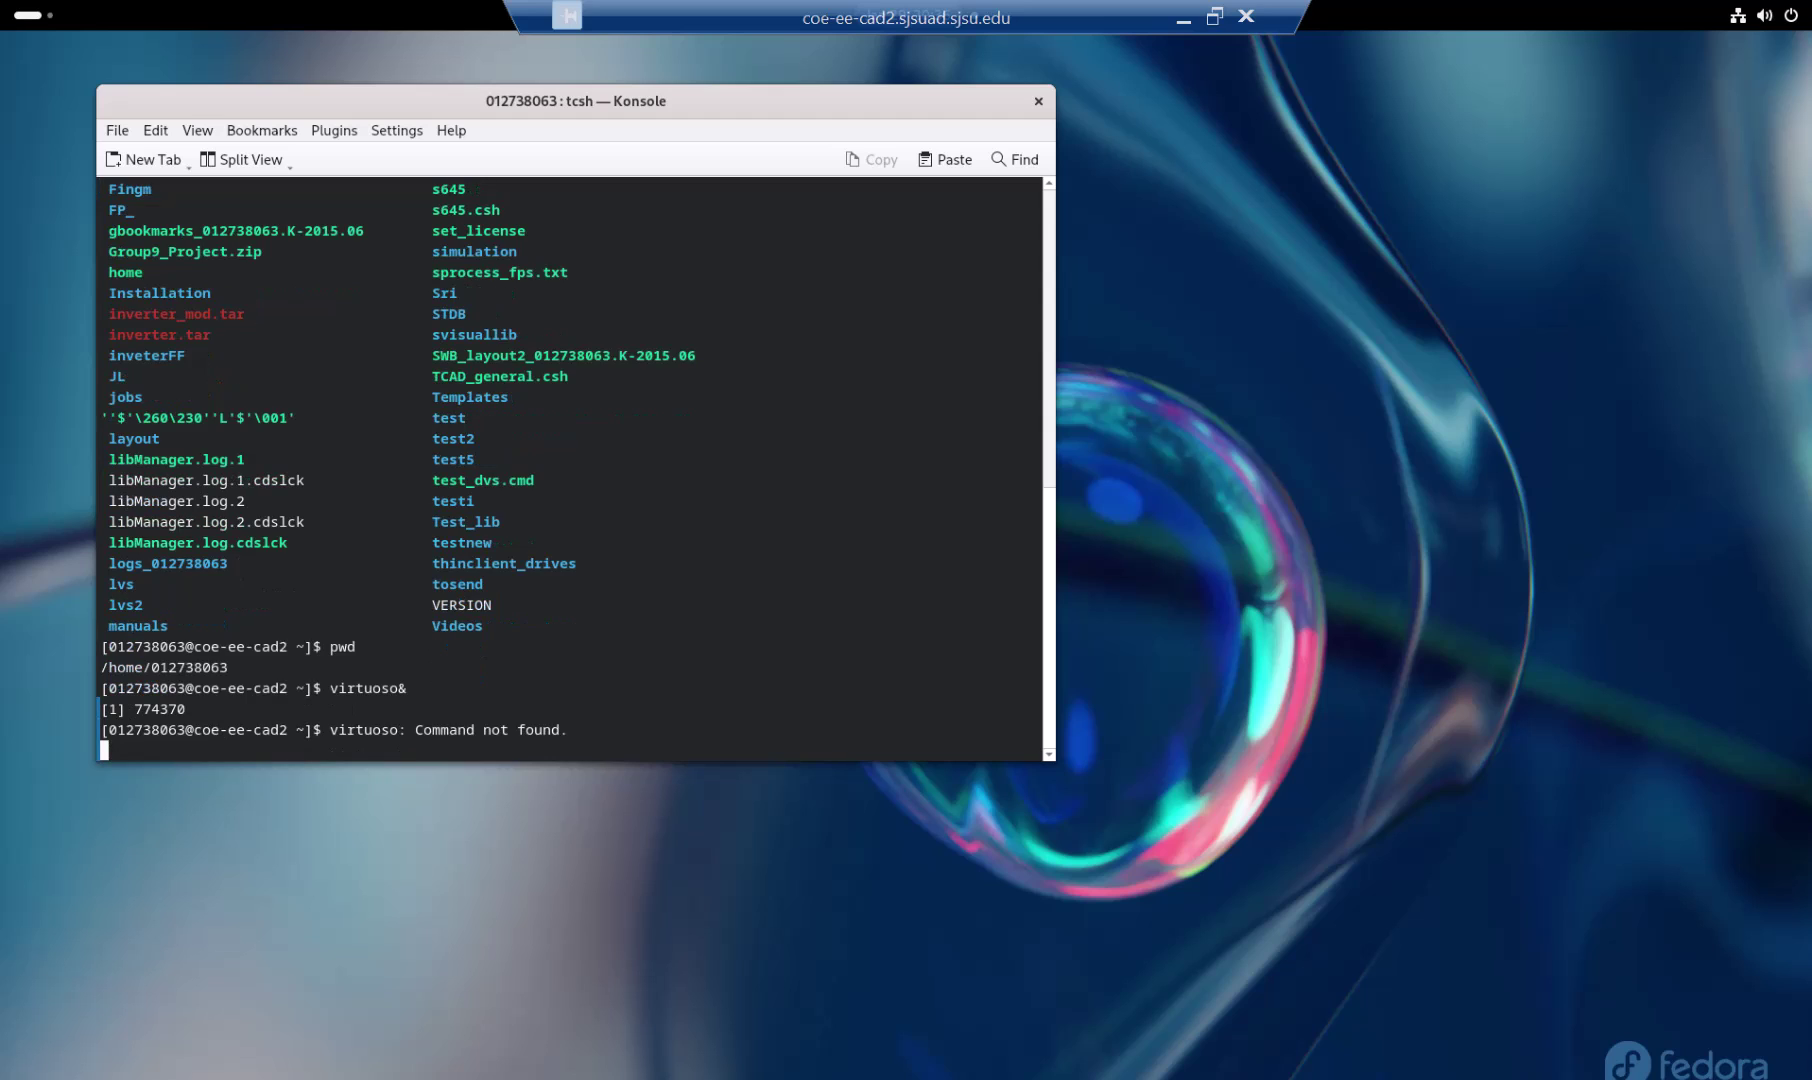
{"action": "key", "text": "Return"}
{"action": "type", "text": "vir"}
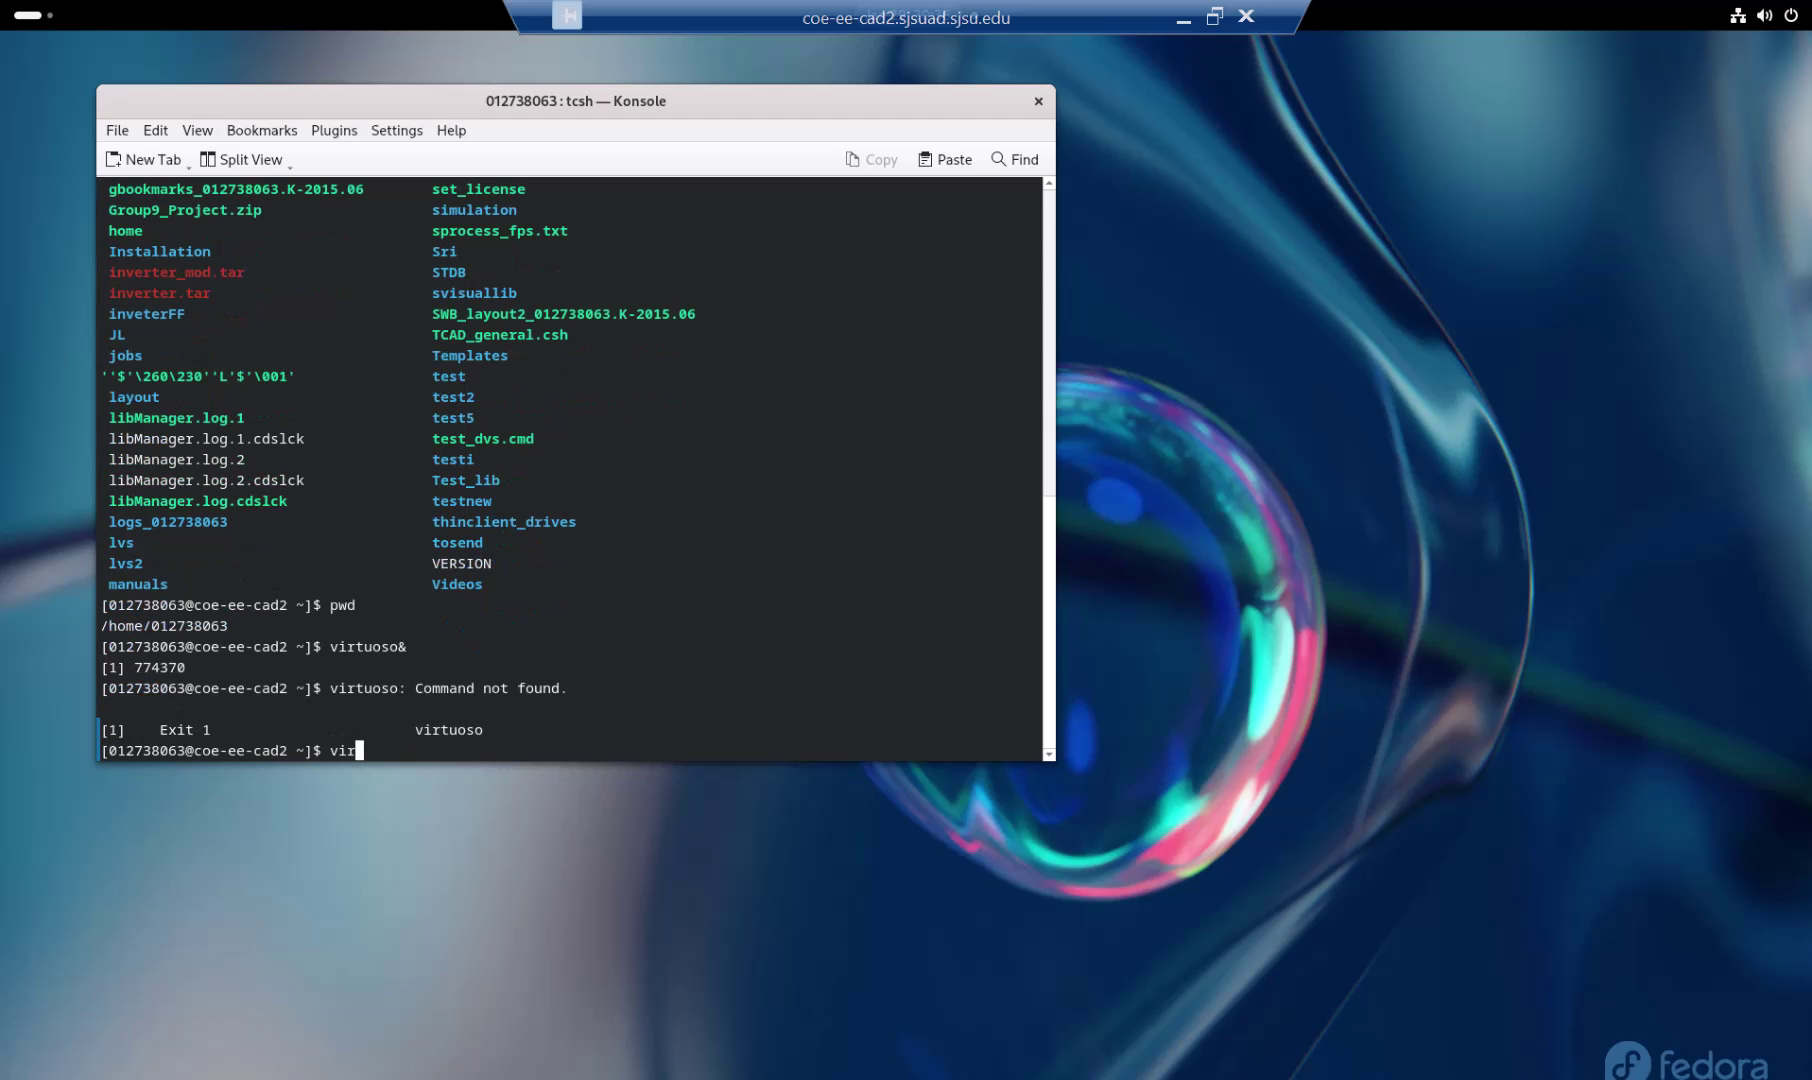
{"action": "type", "text": "tuoso&"}
{"action": "key", "text": "Return"}
Step: Clear the prompt and run ./s45& to start the Cadence setup
{"action": "key", "text": "Return"}
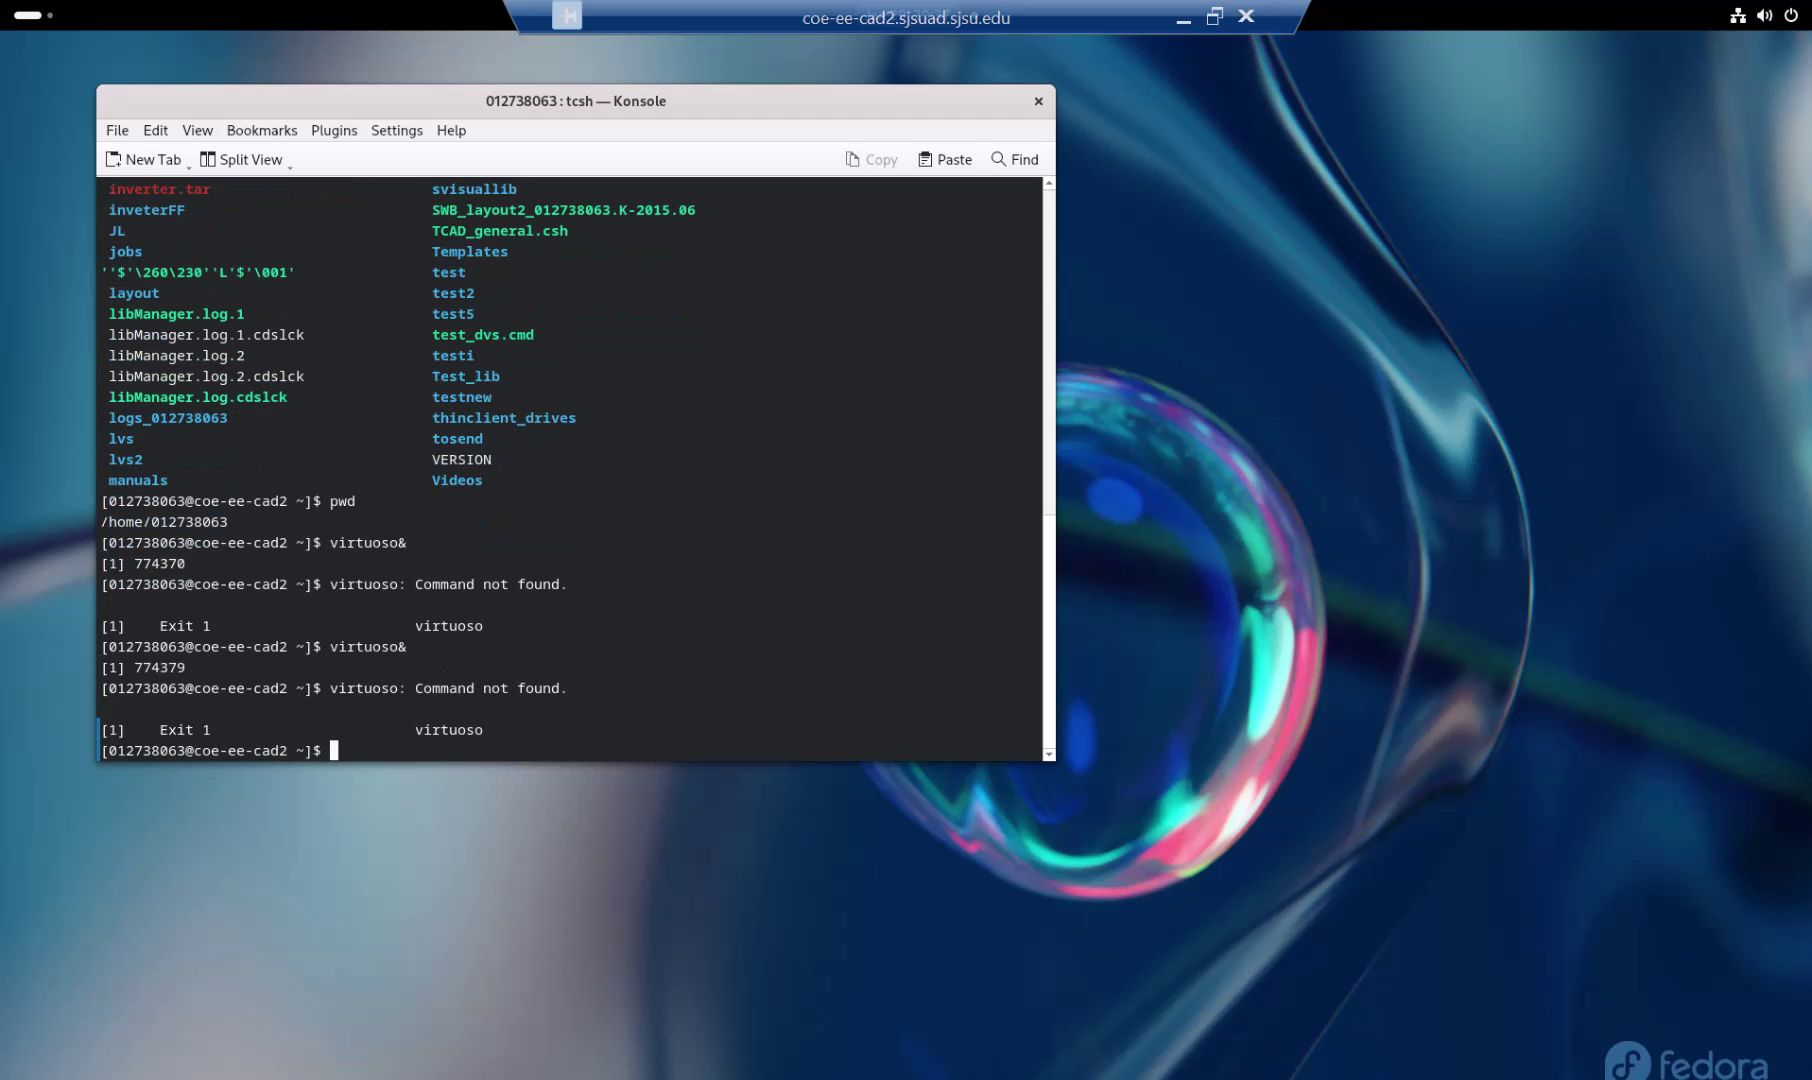
{"action": "type", "text": "./s45&"}
{"action": "key", "text": "Return"}
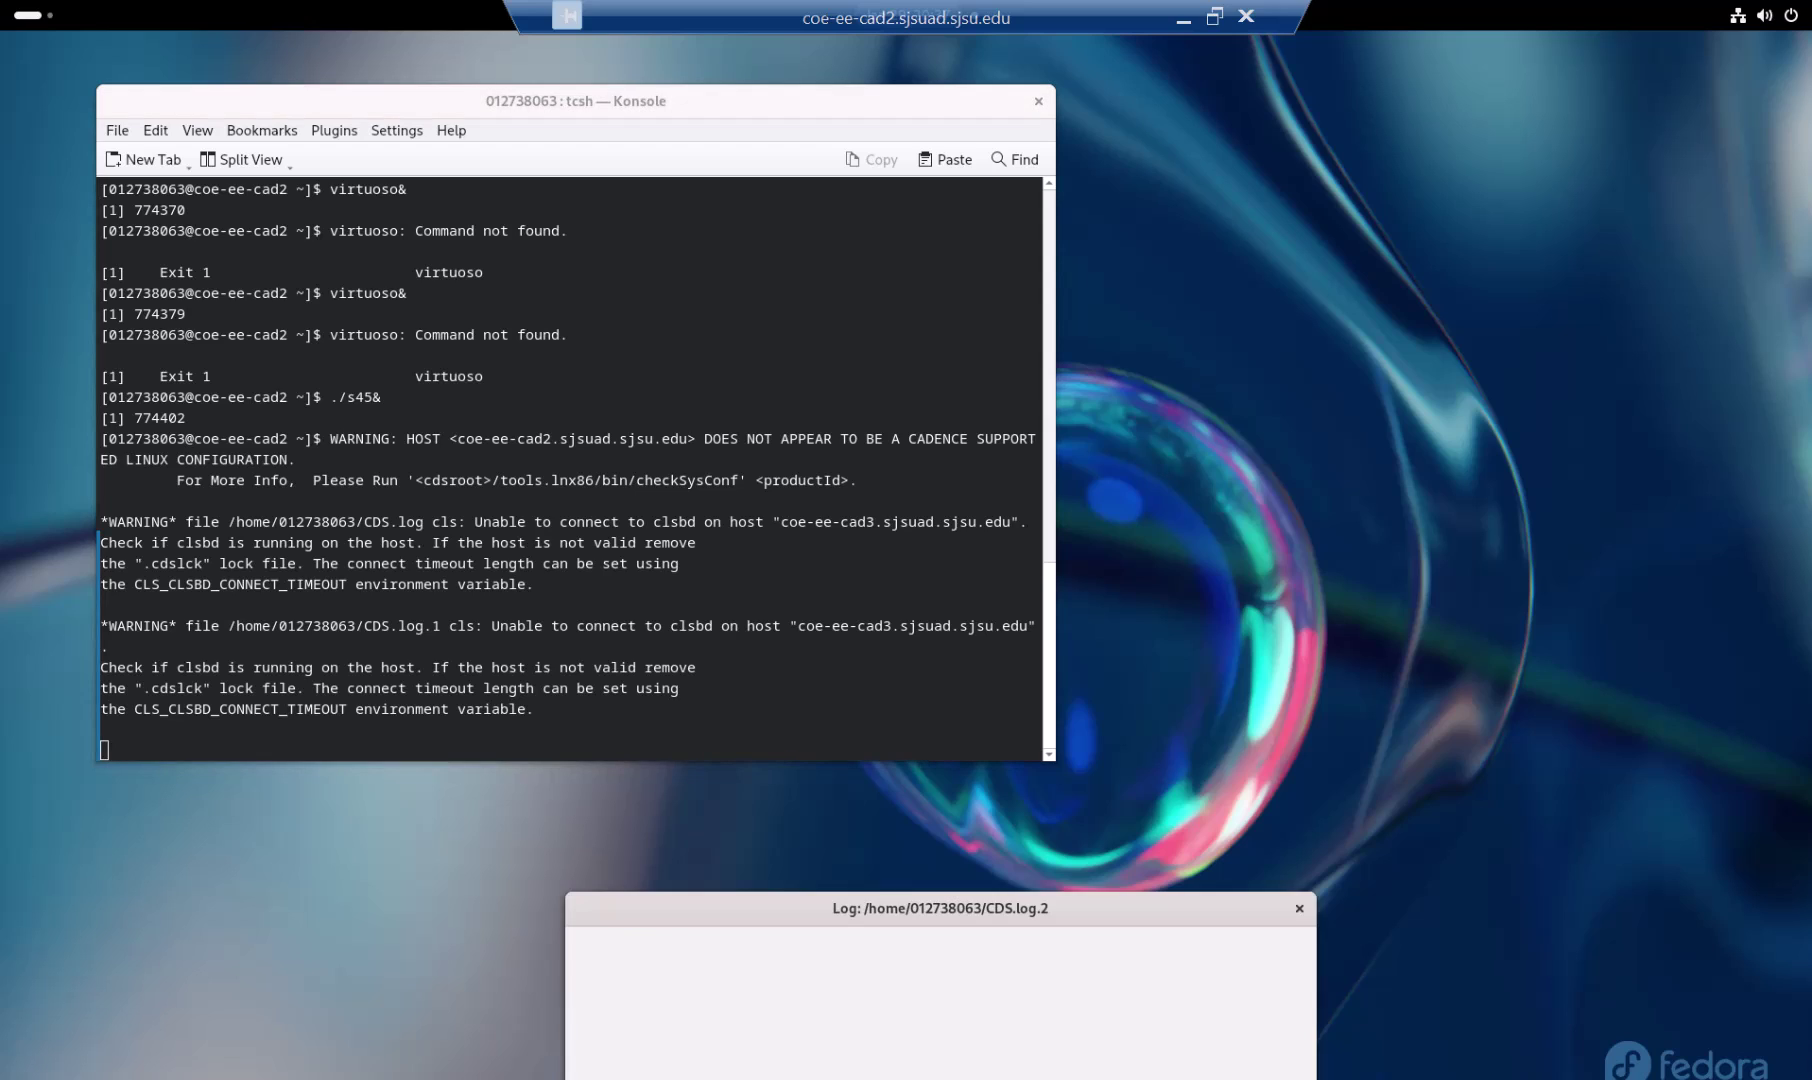
Step: Move the CIW log window up, then choose File > New > Library in the CIW
{"action": "left_click_drag", "start_coordinate": [1087, 906], "coordinate": [1053, 737]}
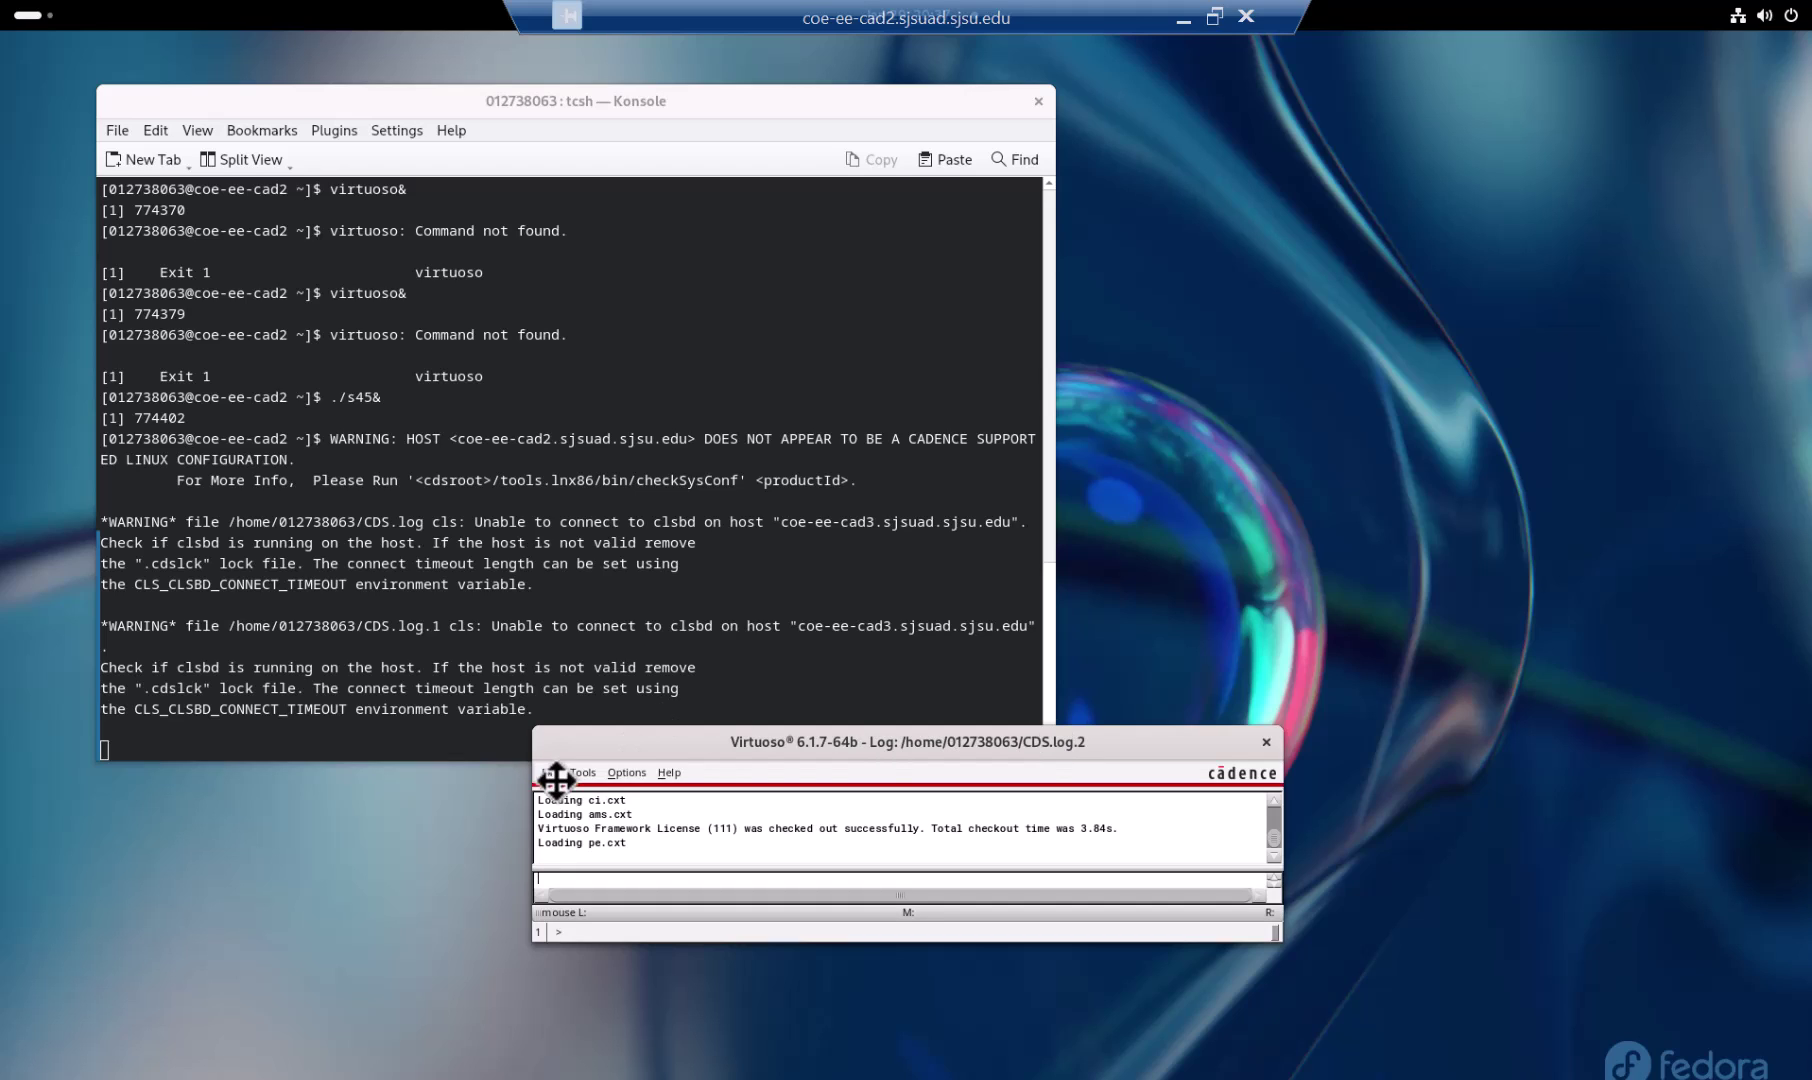
{"action": "left_click", "coordinate": [548, 771]}
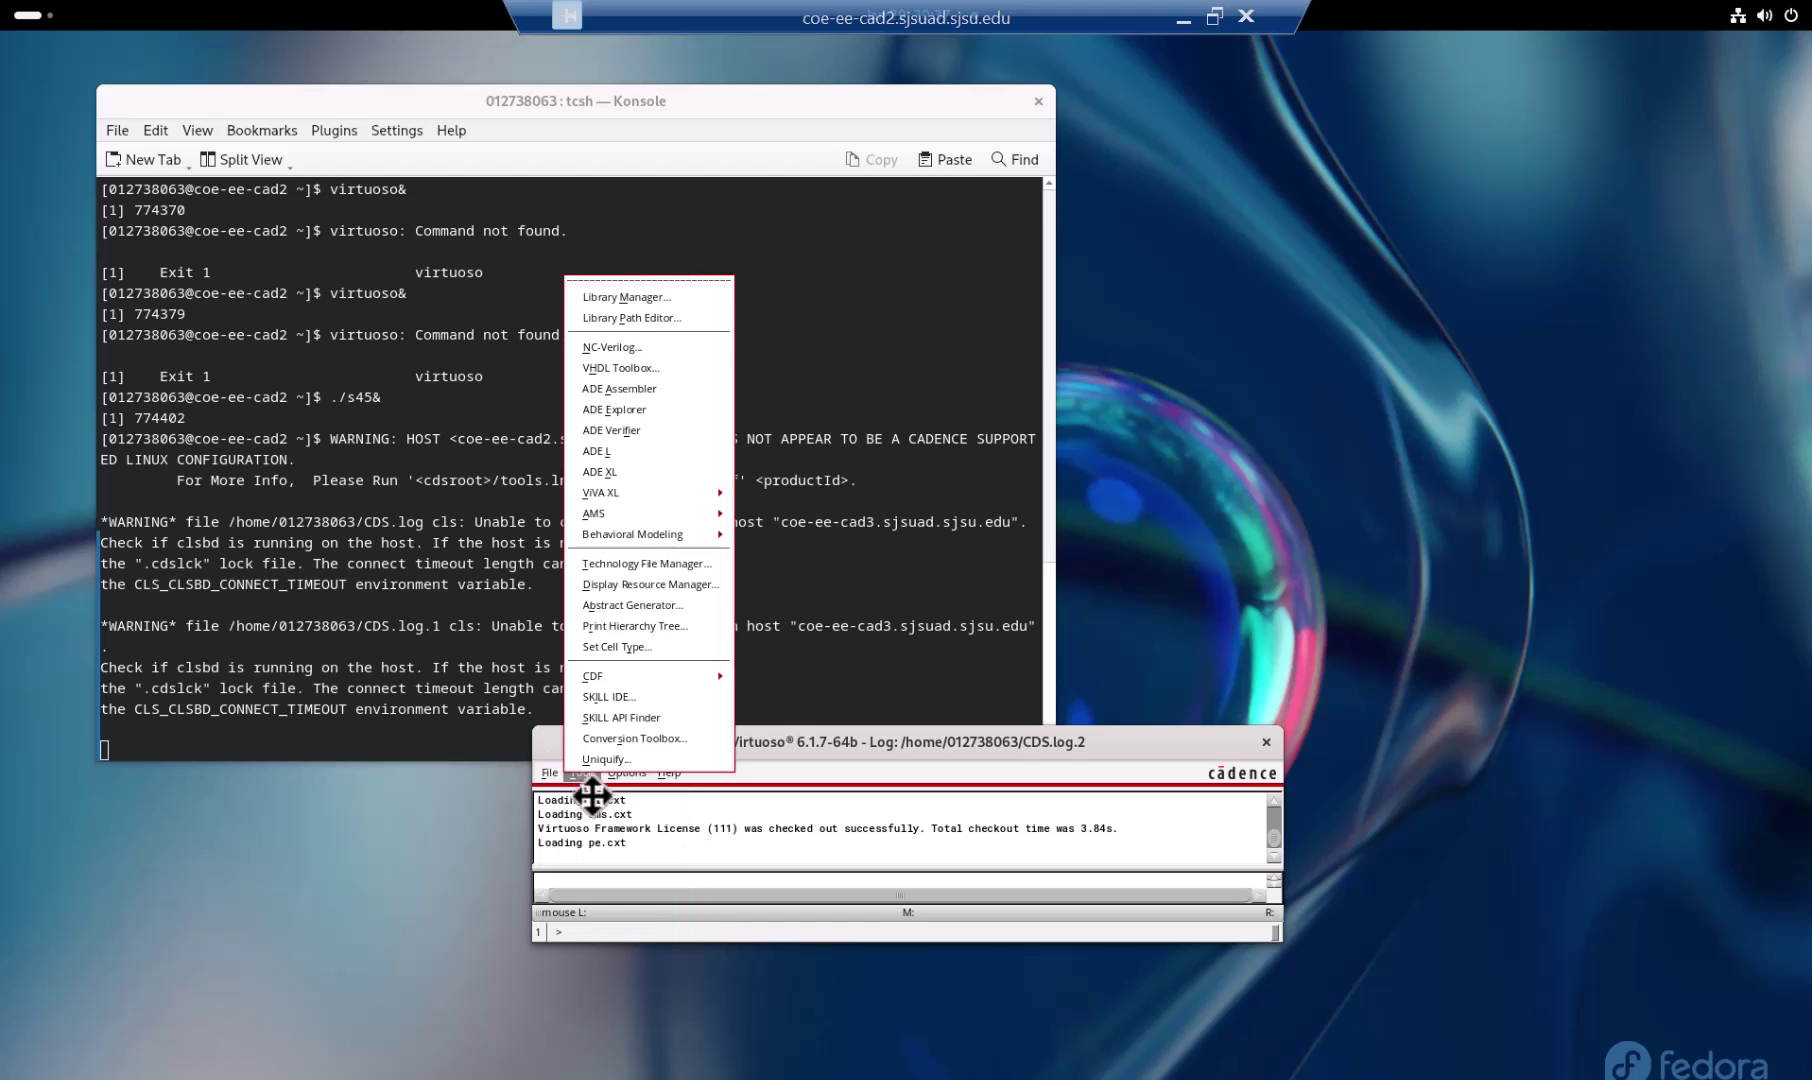
{"action": "mouse_move", "coordinate": [584, 803]}
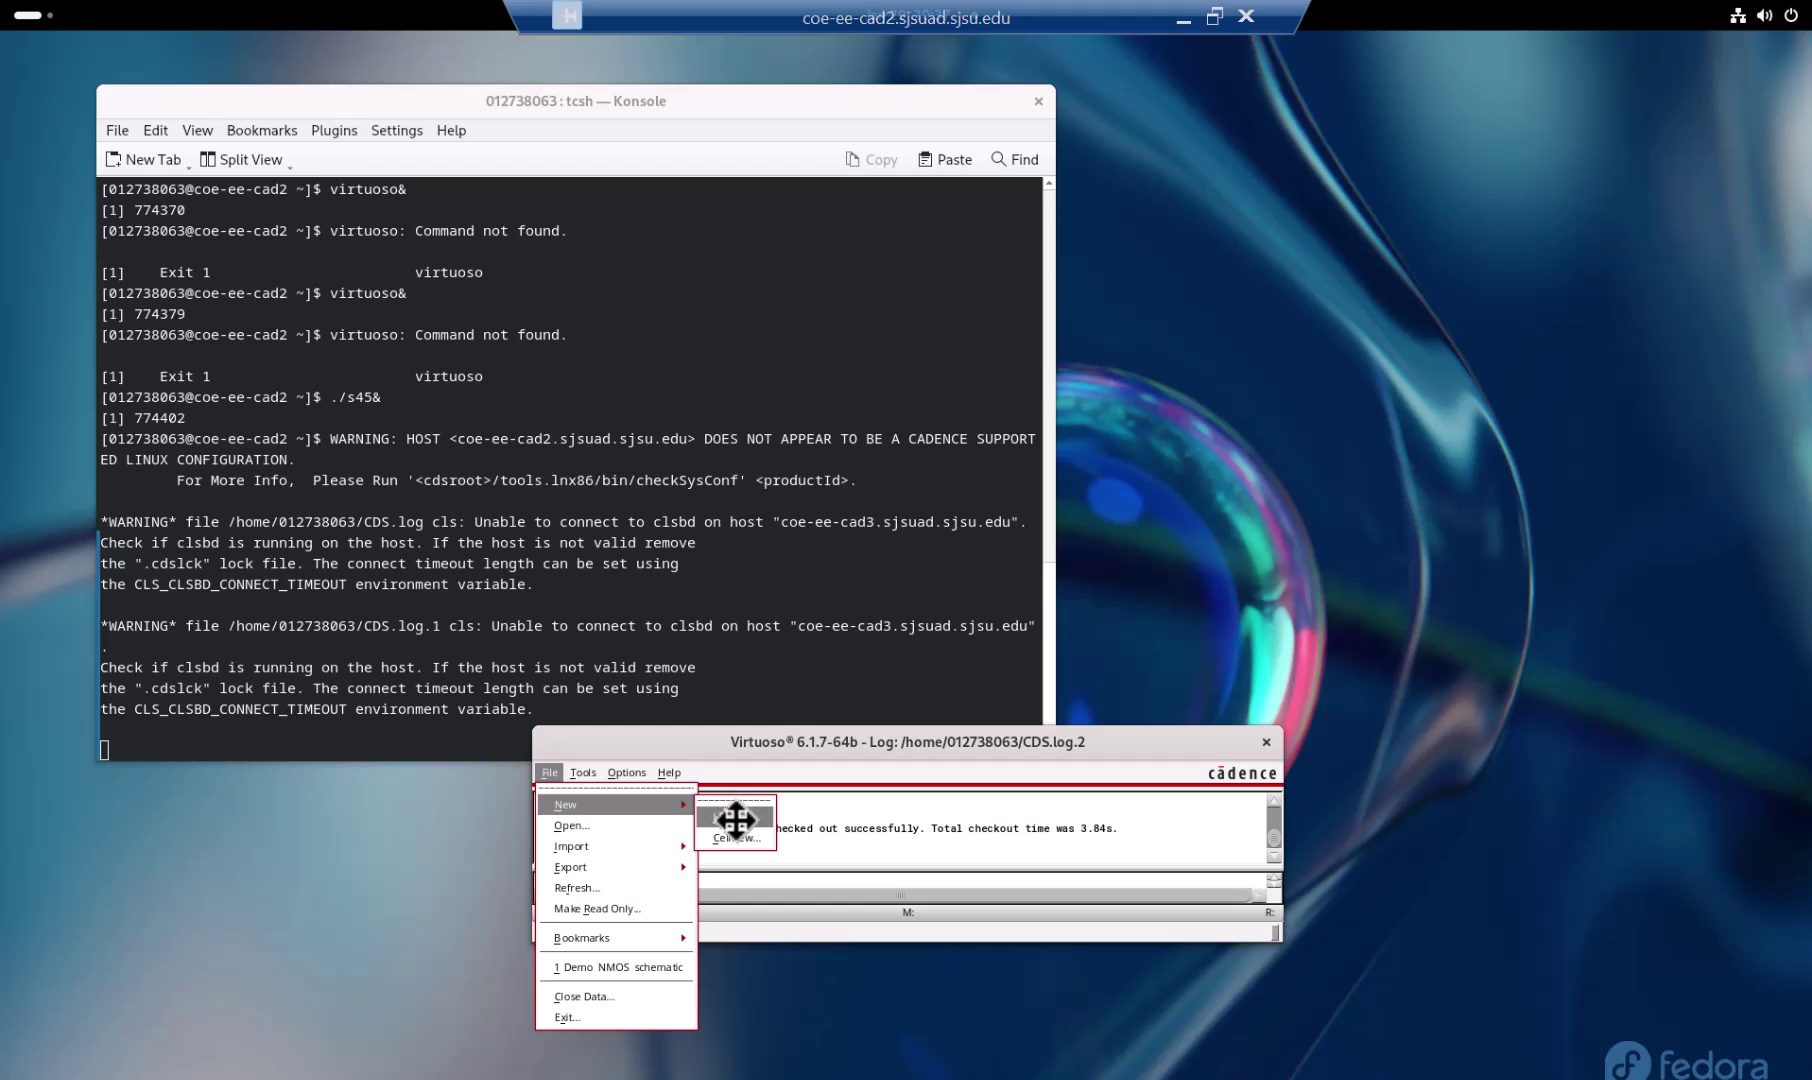
{"action": "left_click", "coordinate": [735, 820]}
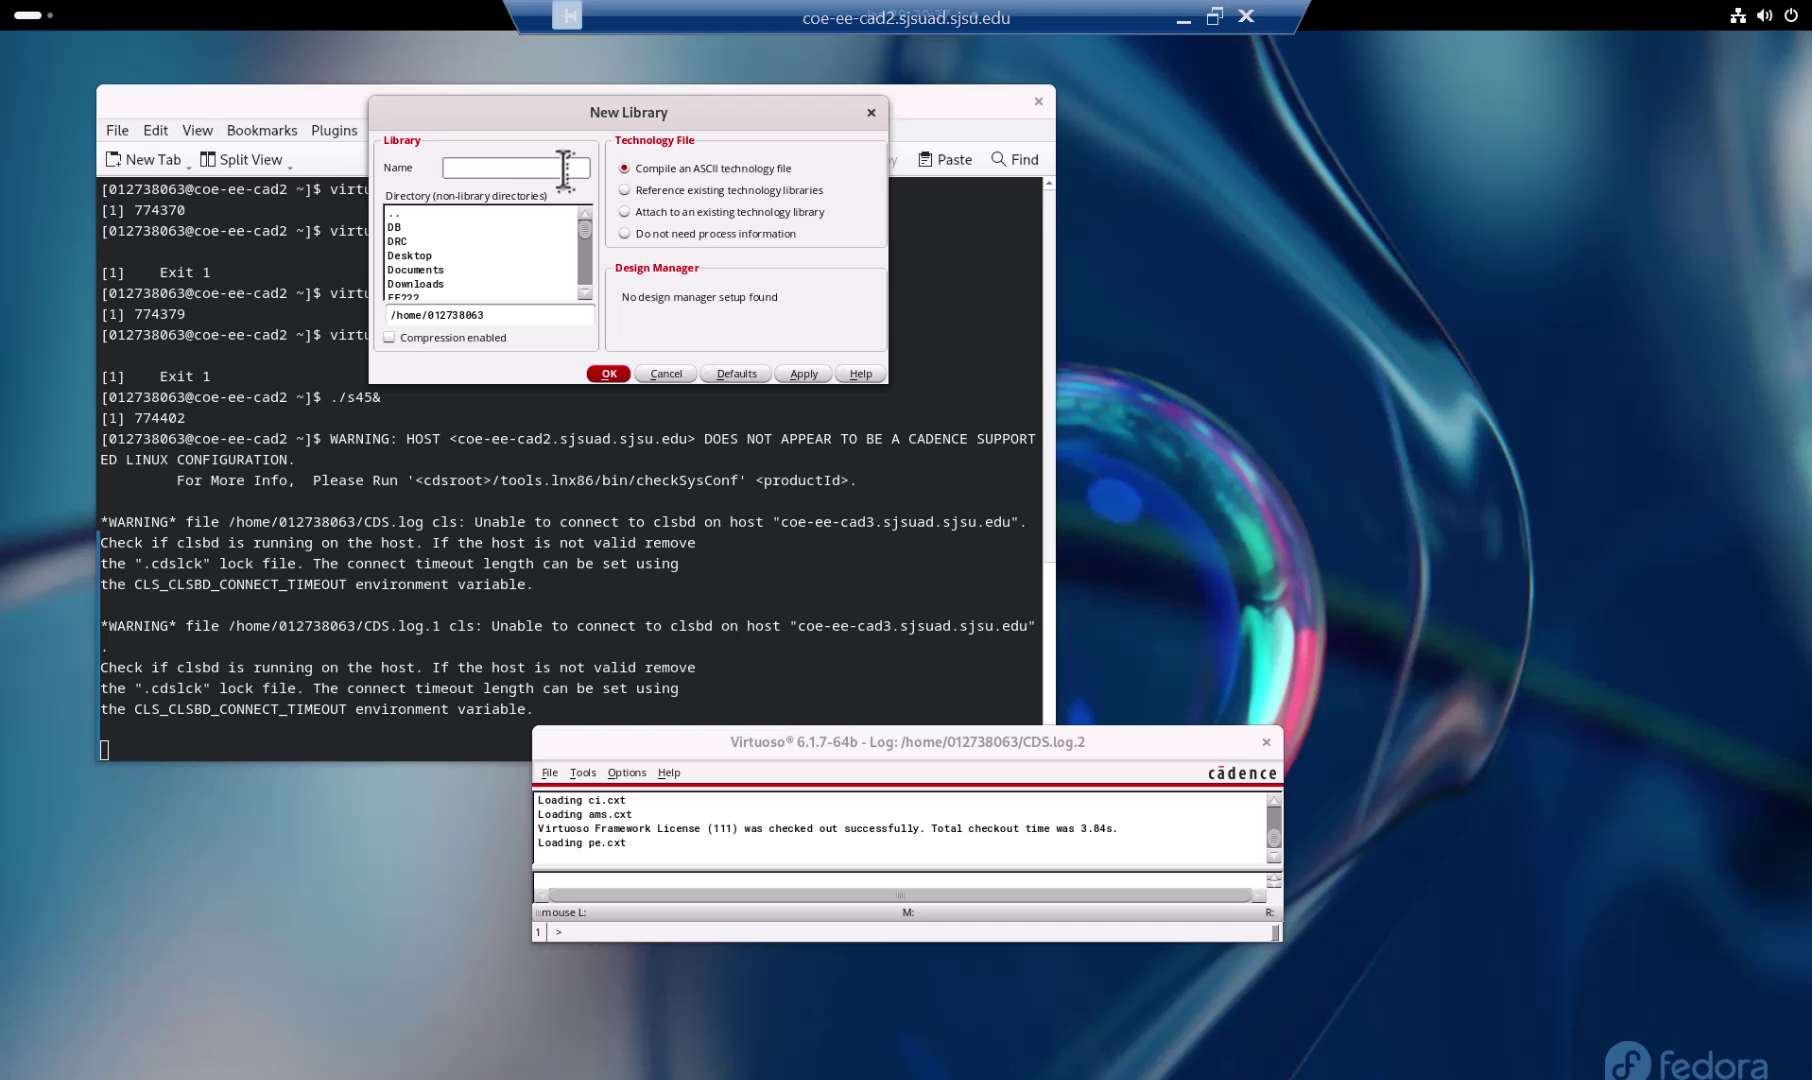
Step: Name the library EE226, choose Attach to an existing technology library, and pick gpdk045
{"action": "type", "text": "EE226"}
{"action": "left_click", "coordinate": [626, 212]}
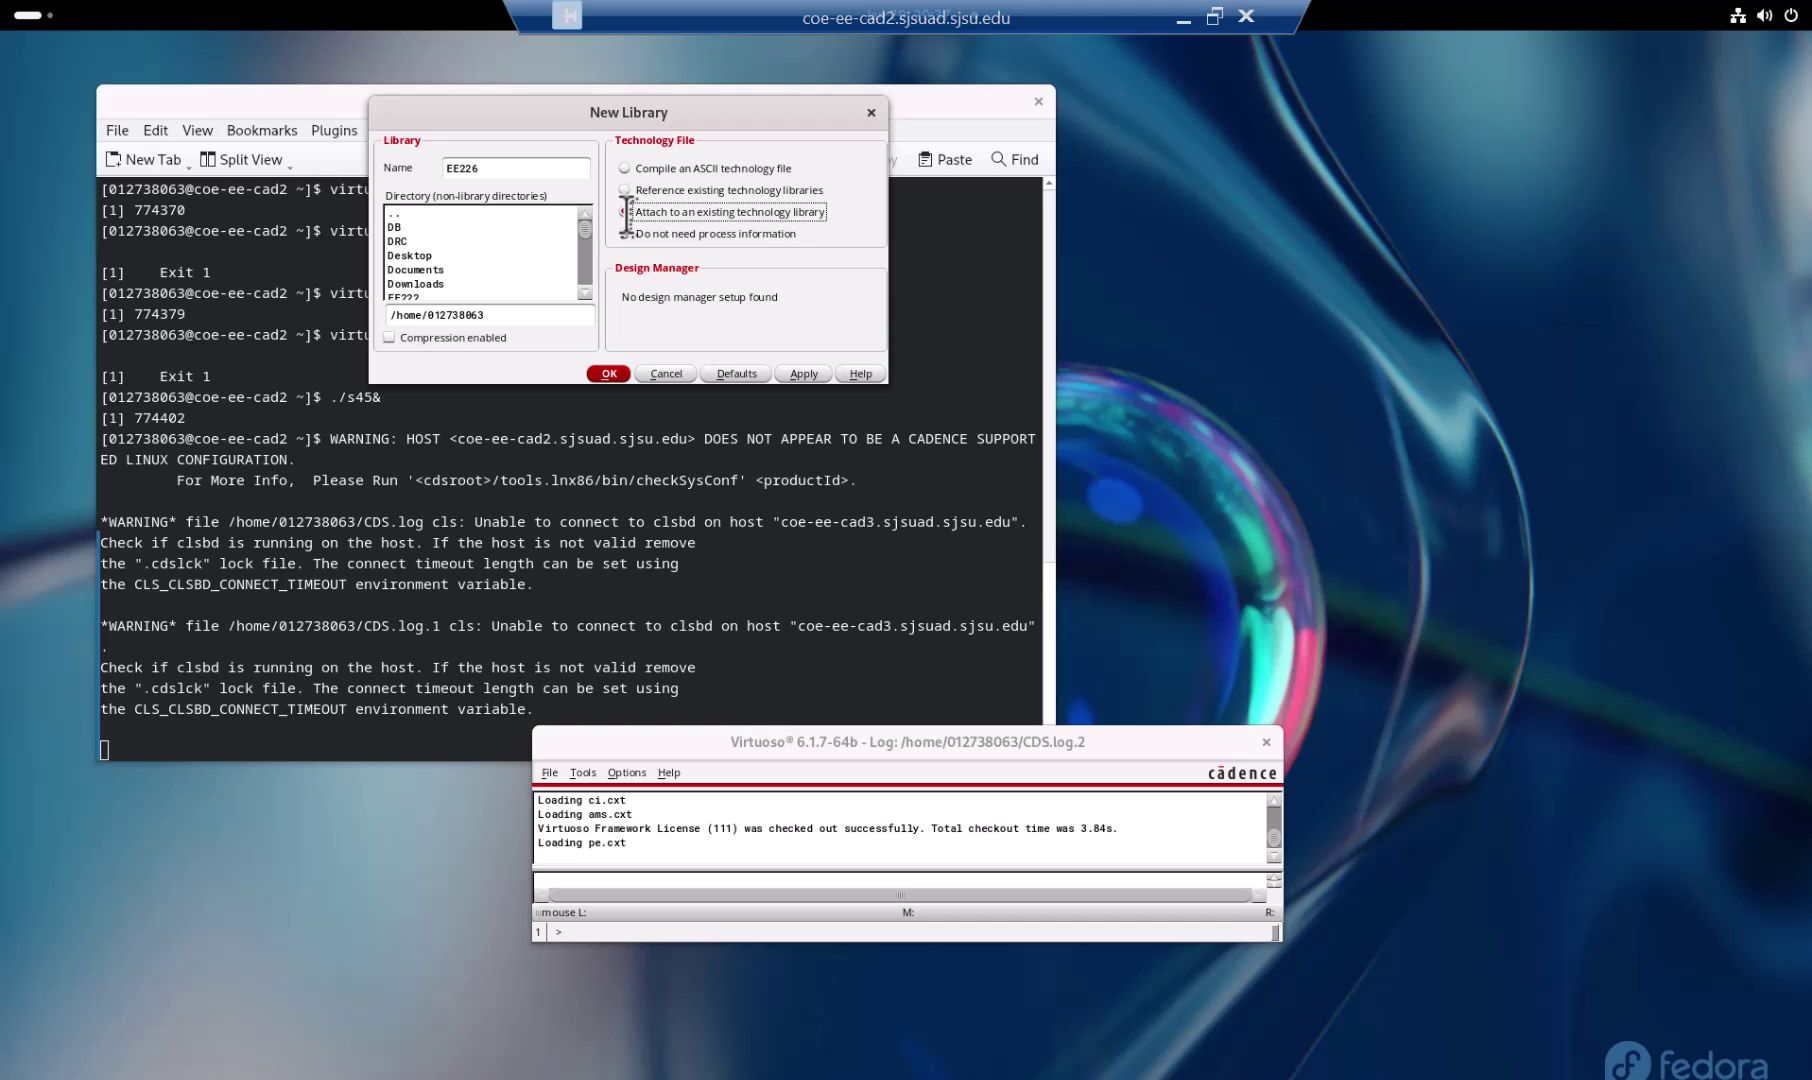
{"action": "left_click", "coordinate": [606, 373]}
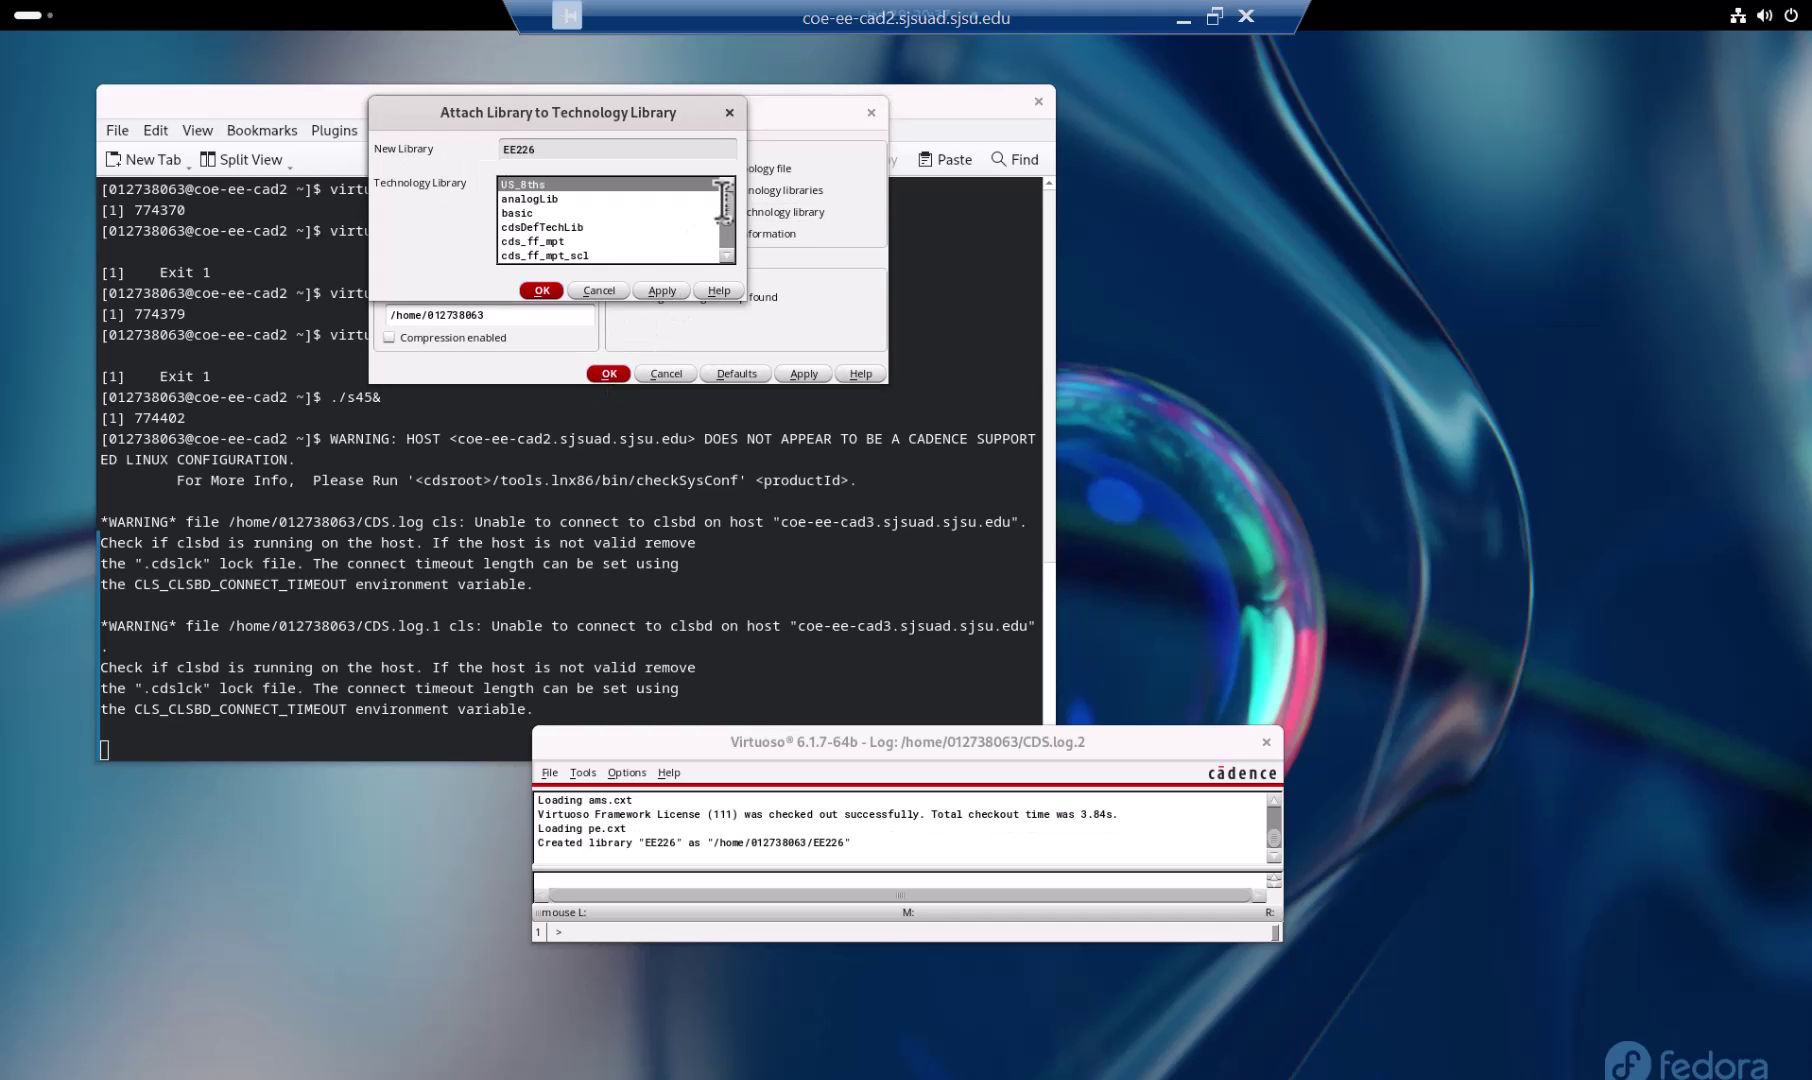
{"action": "scroll", "coordinate": [723, 203], "scroll_direction": "down", "scroll_amount": 3}
{"action": "left_click", "coordinate": [572, 227]}
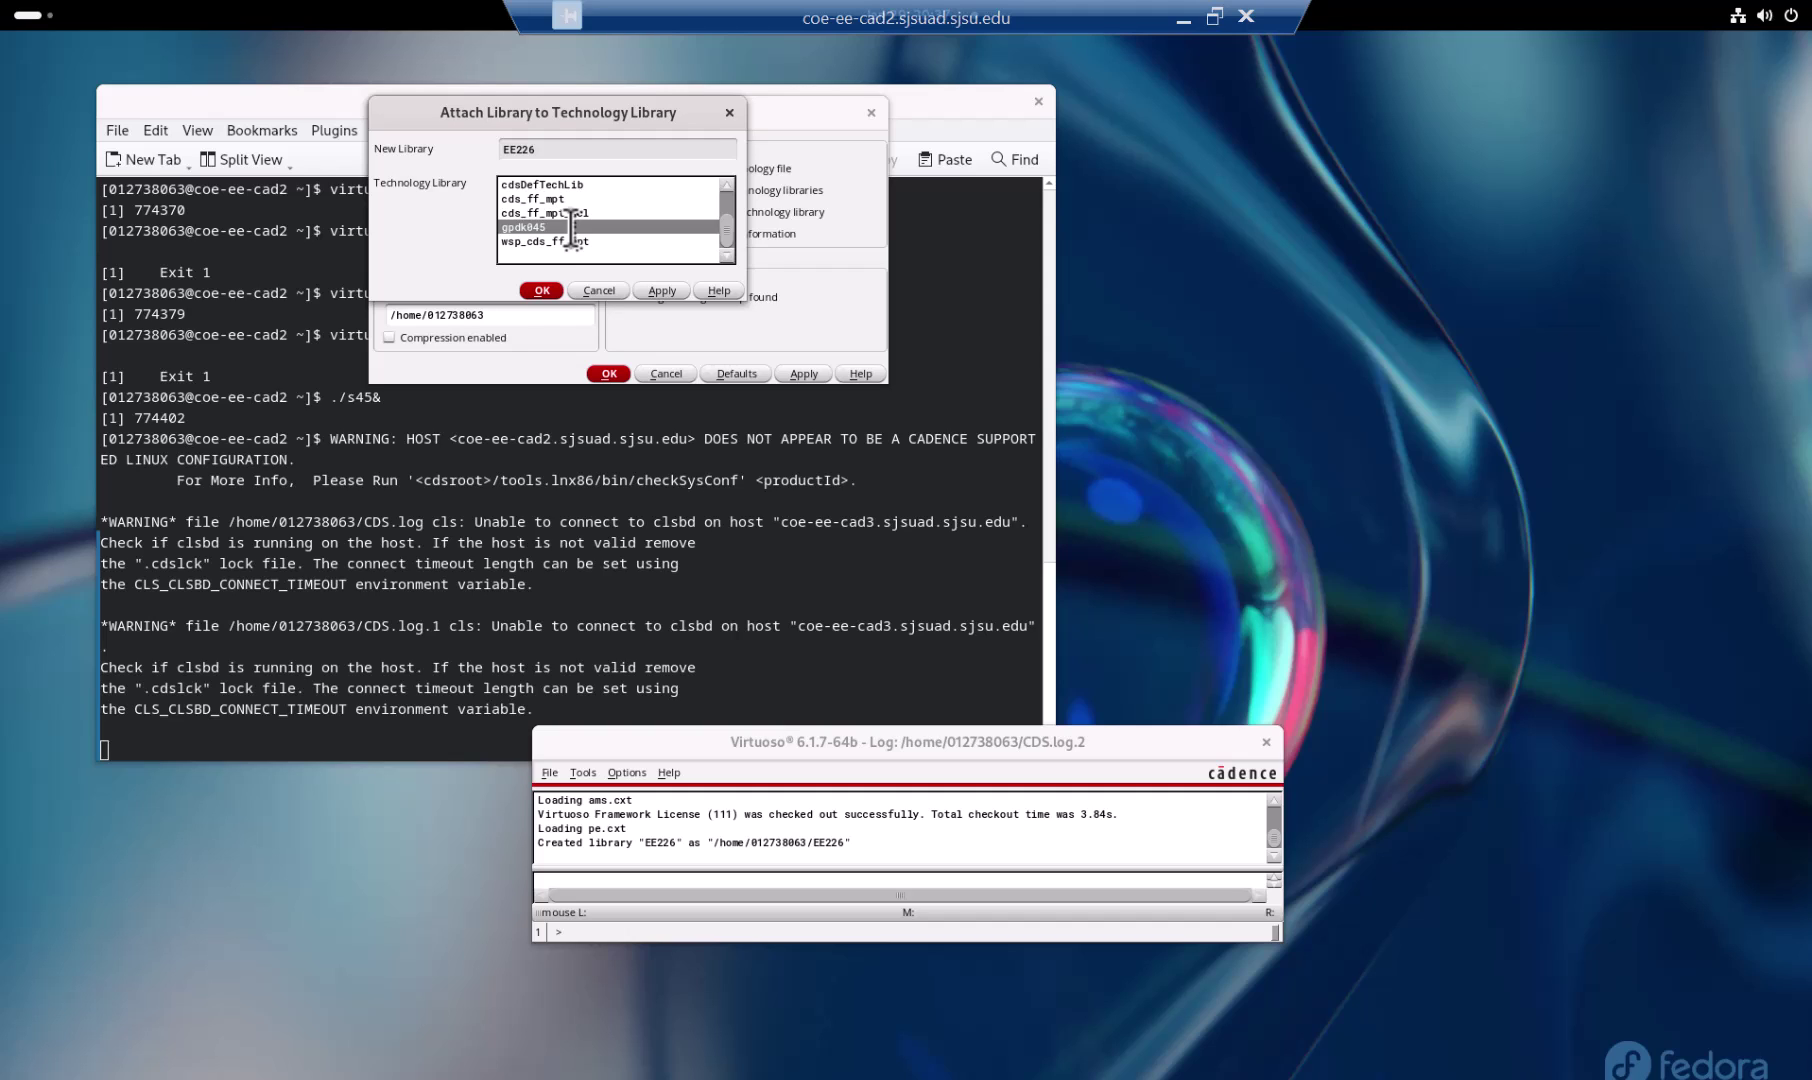
{"action": "left_click", "coordinate": [541, 290]}
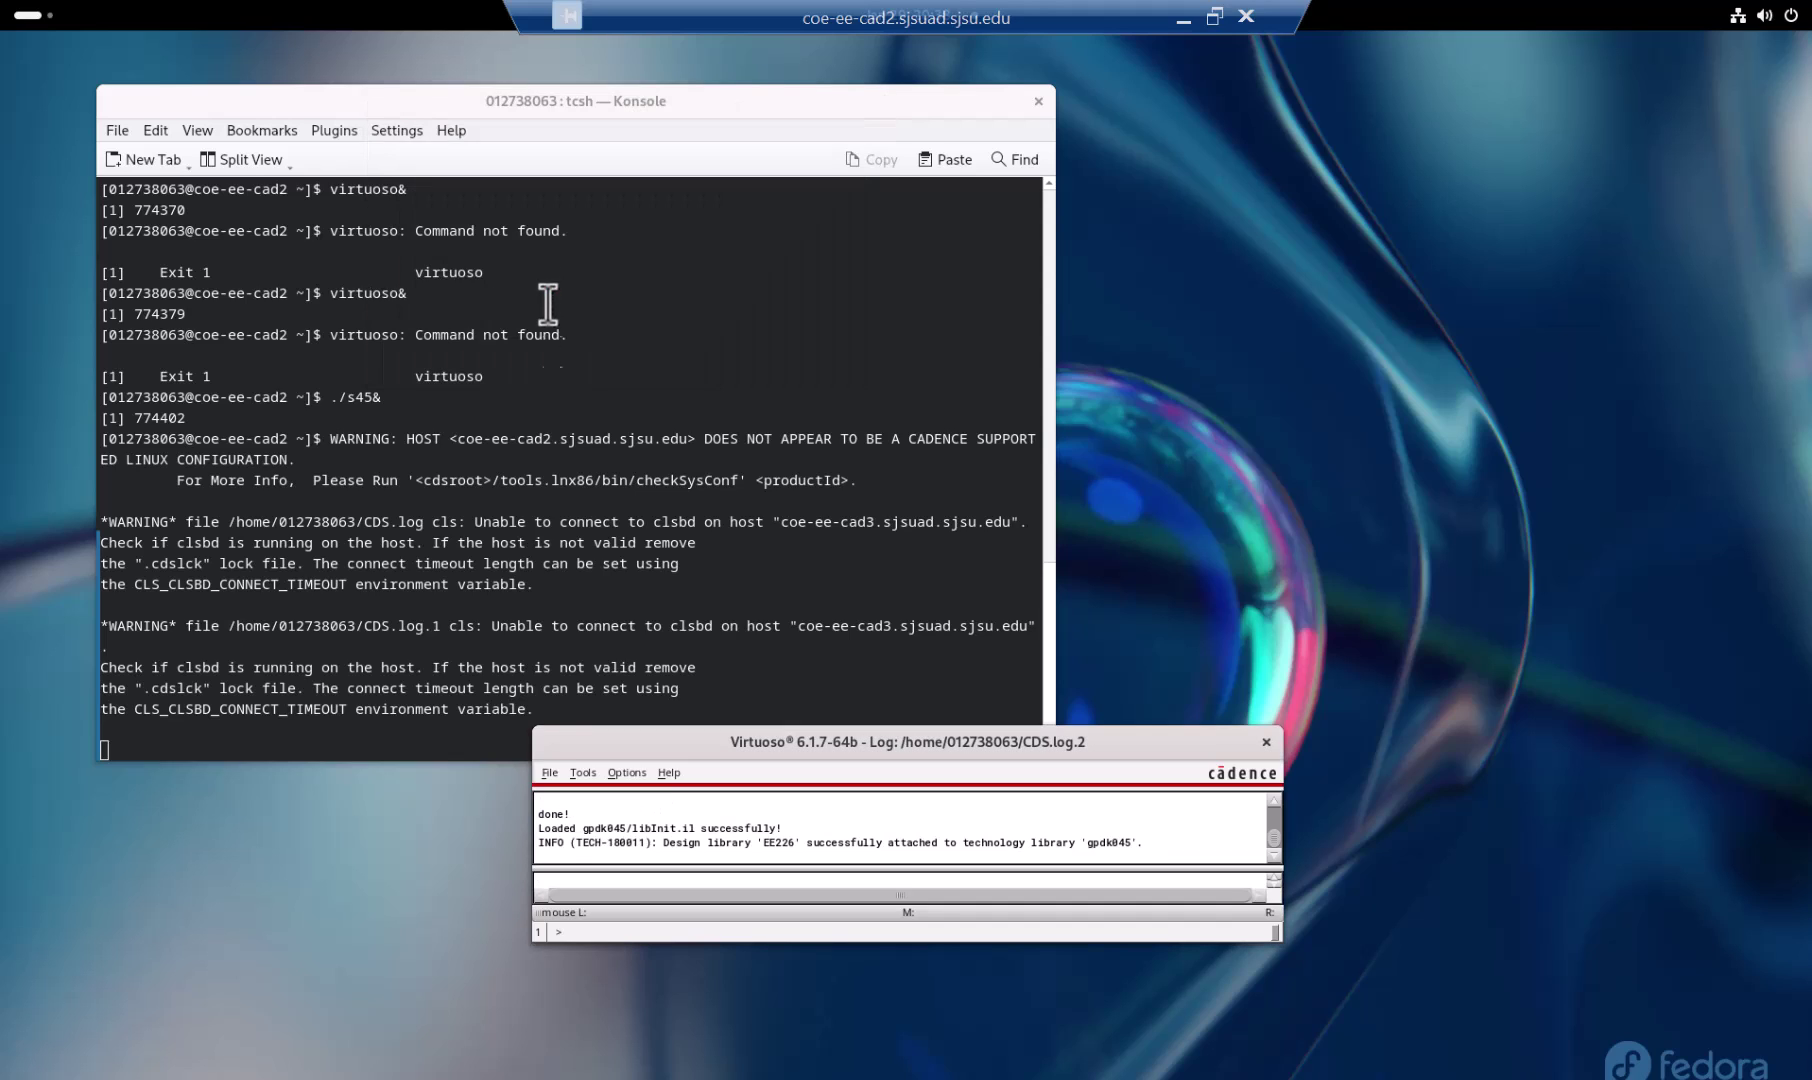
Step: Create a File > New > Cellview with Cell nmos and Library EE226
{"action": "left_click", "coordinate": [550, 772]}
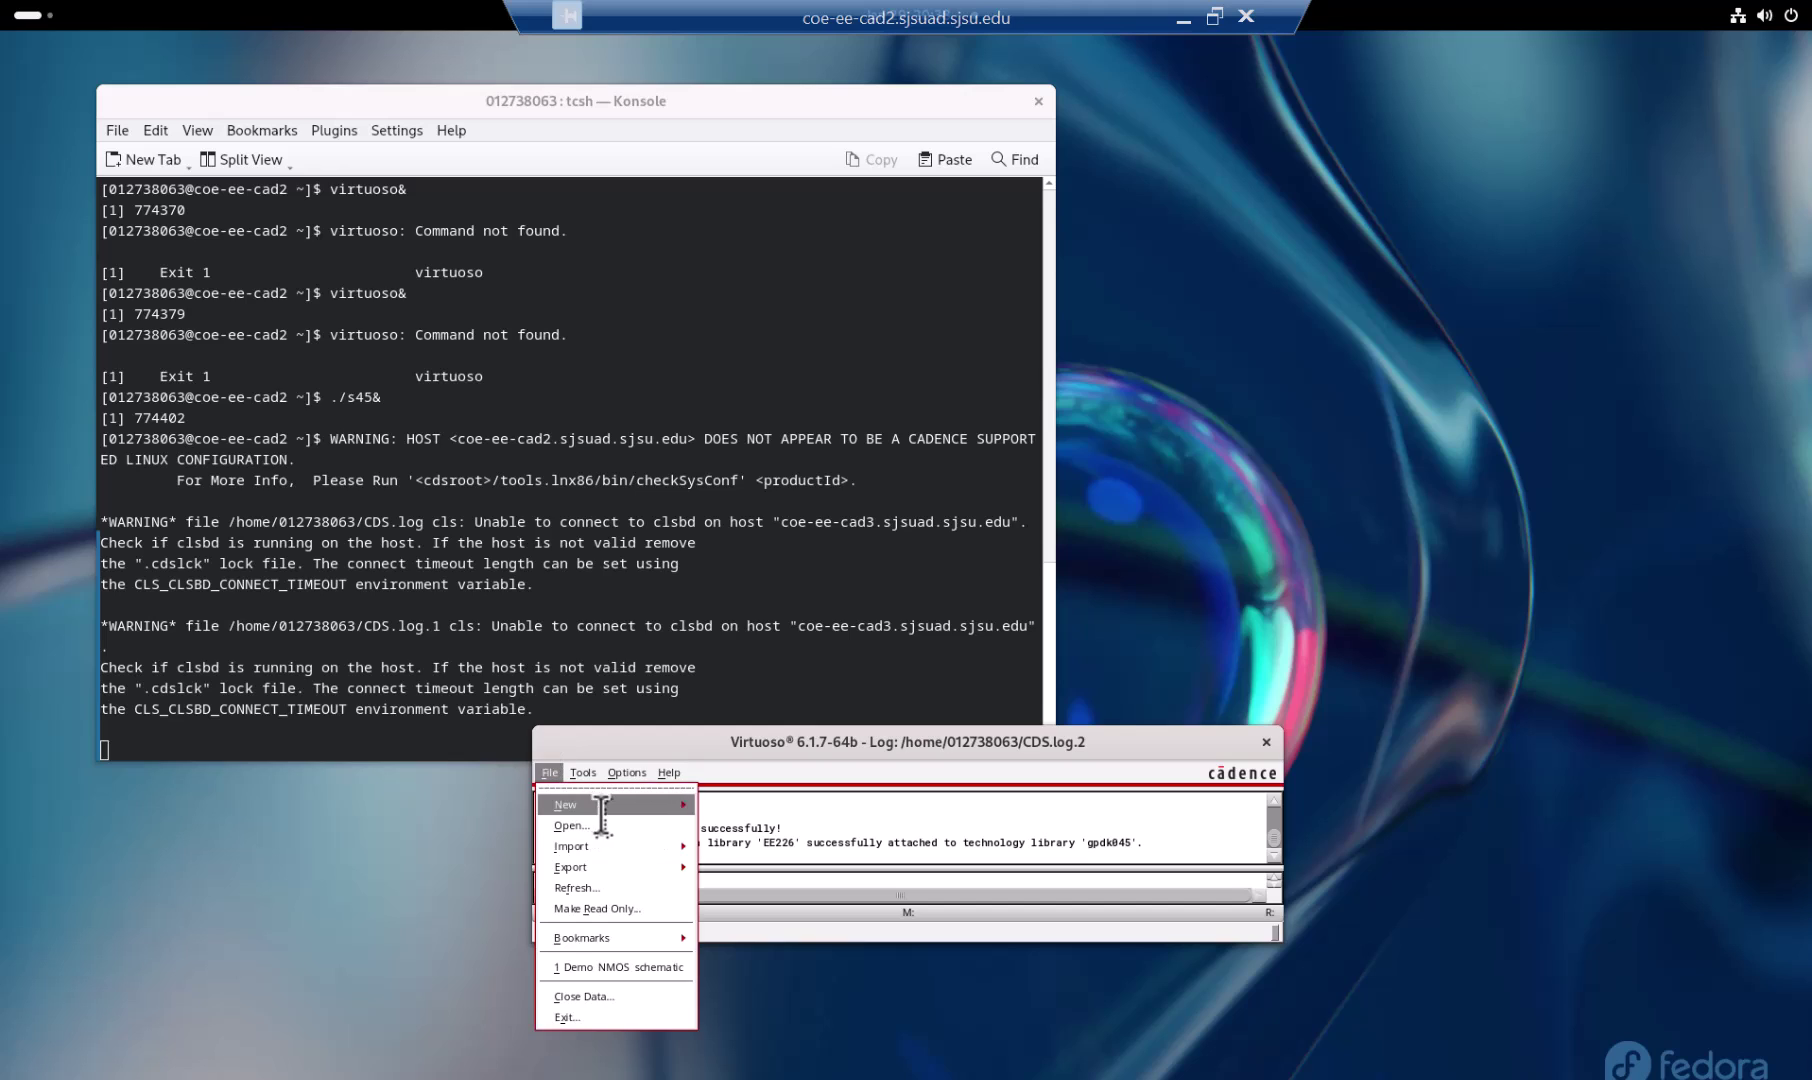
{"action": "mouse_move", "coordinate": [645, 805]}
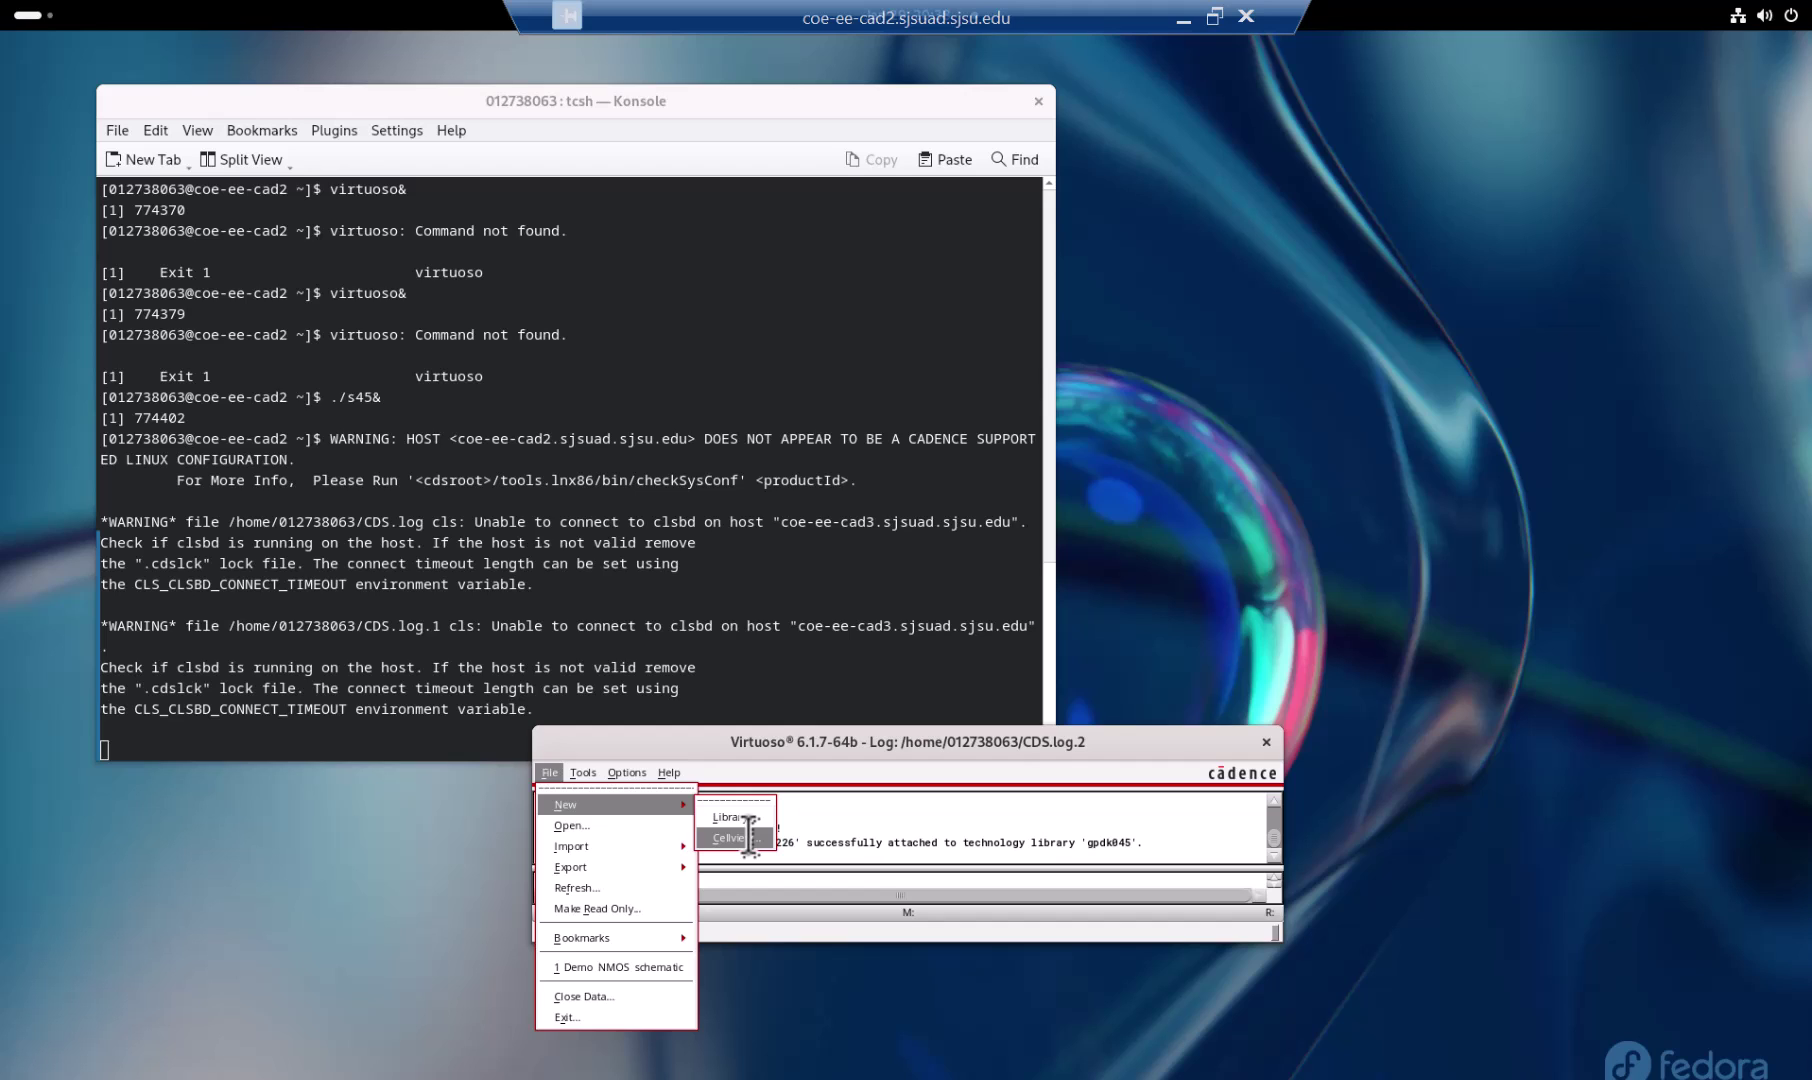
{"action": "left_click", "coordinate": [740, 837]}
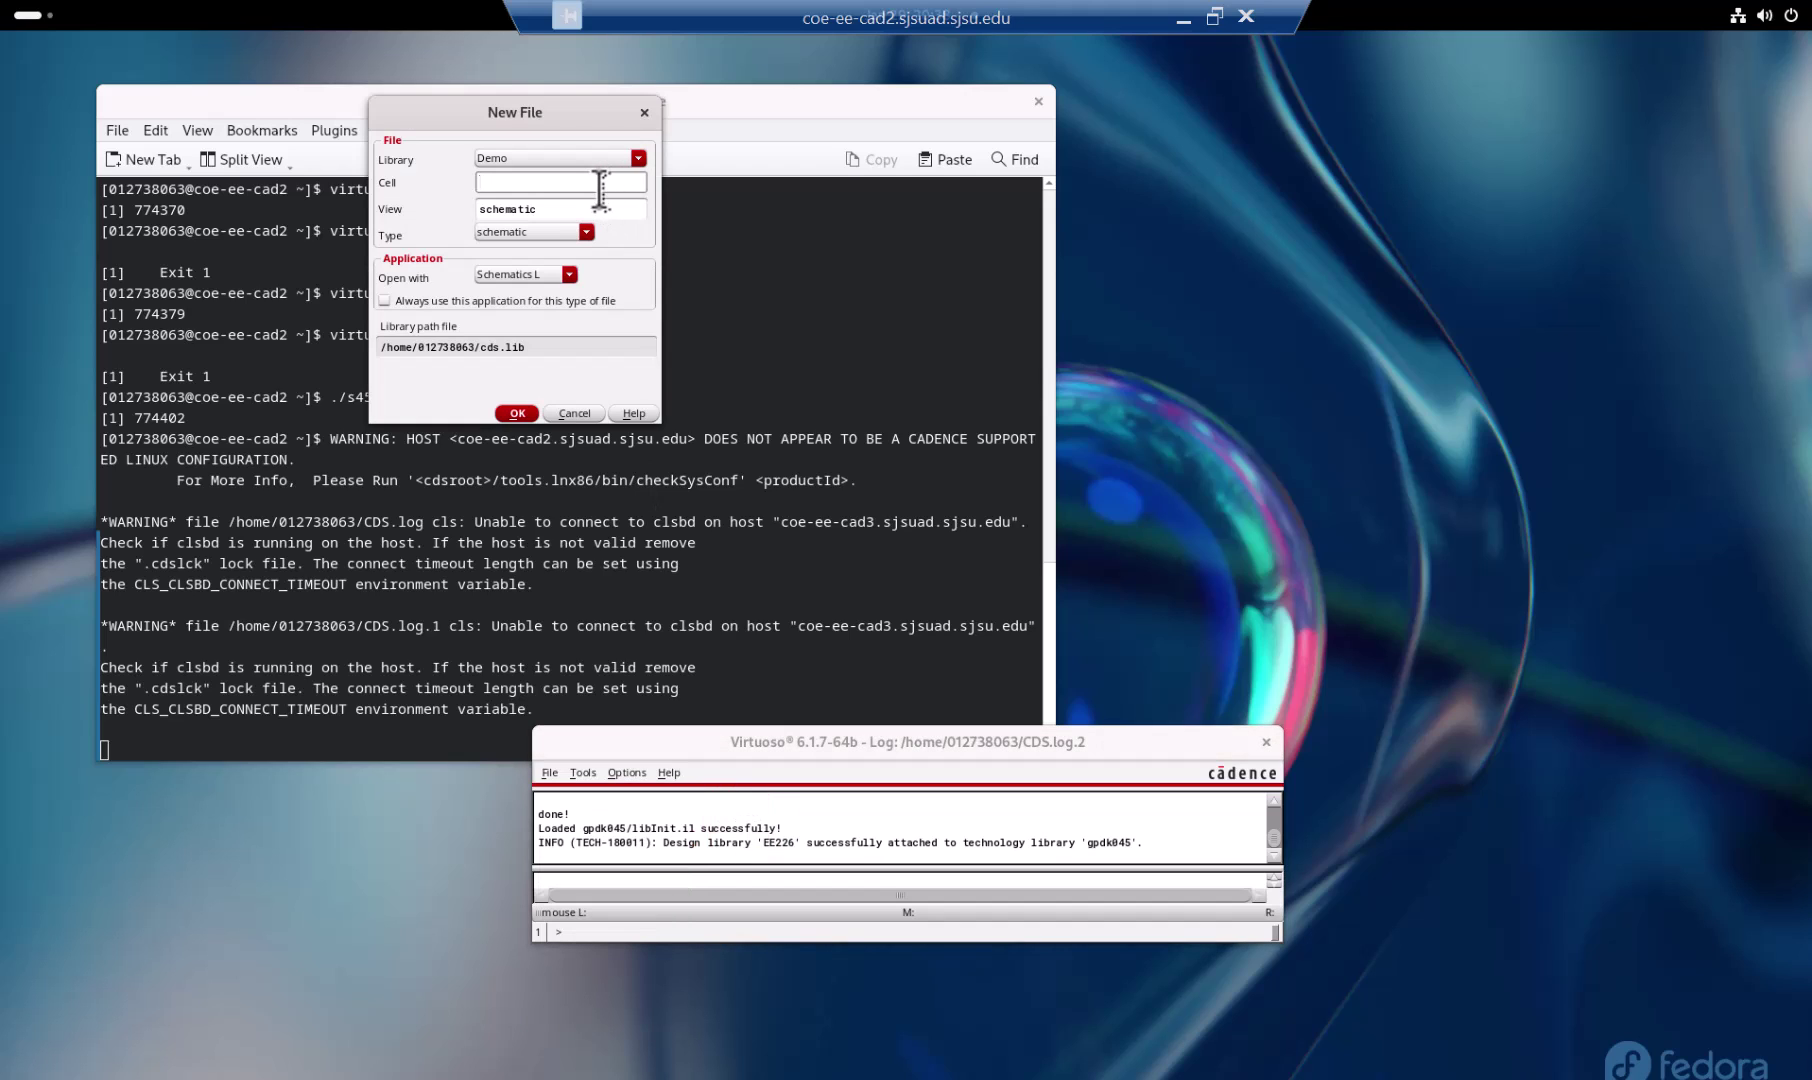
{"action": "type", "text": "nand2"}
{"action": "key", "text": "BackSpace"}
{"action": "key", "text": "BackSpace"}
{"action": "key", "text": "BackSpace"}
{"action": "key", "text": "BackSpace"}
{"action": "type", "text": "mos"}
{"action": "left_click", "coordinate": [610, 157]}
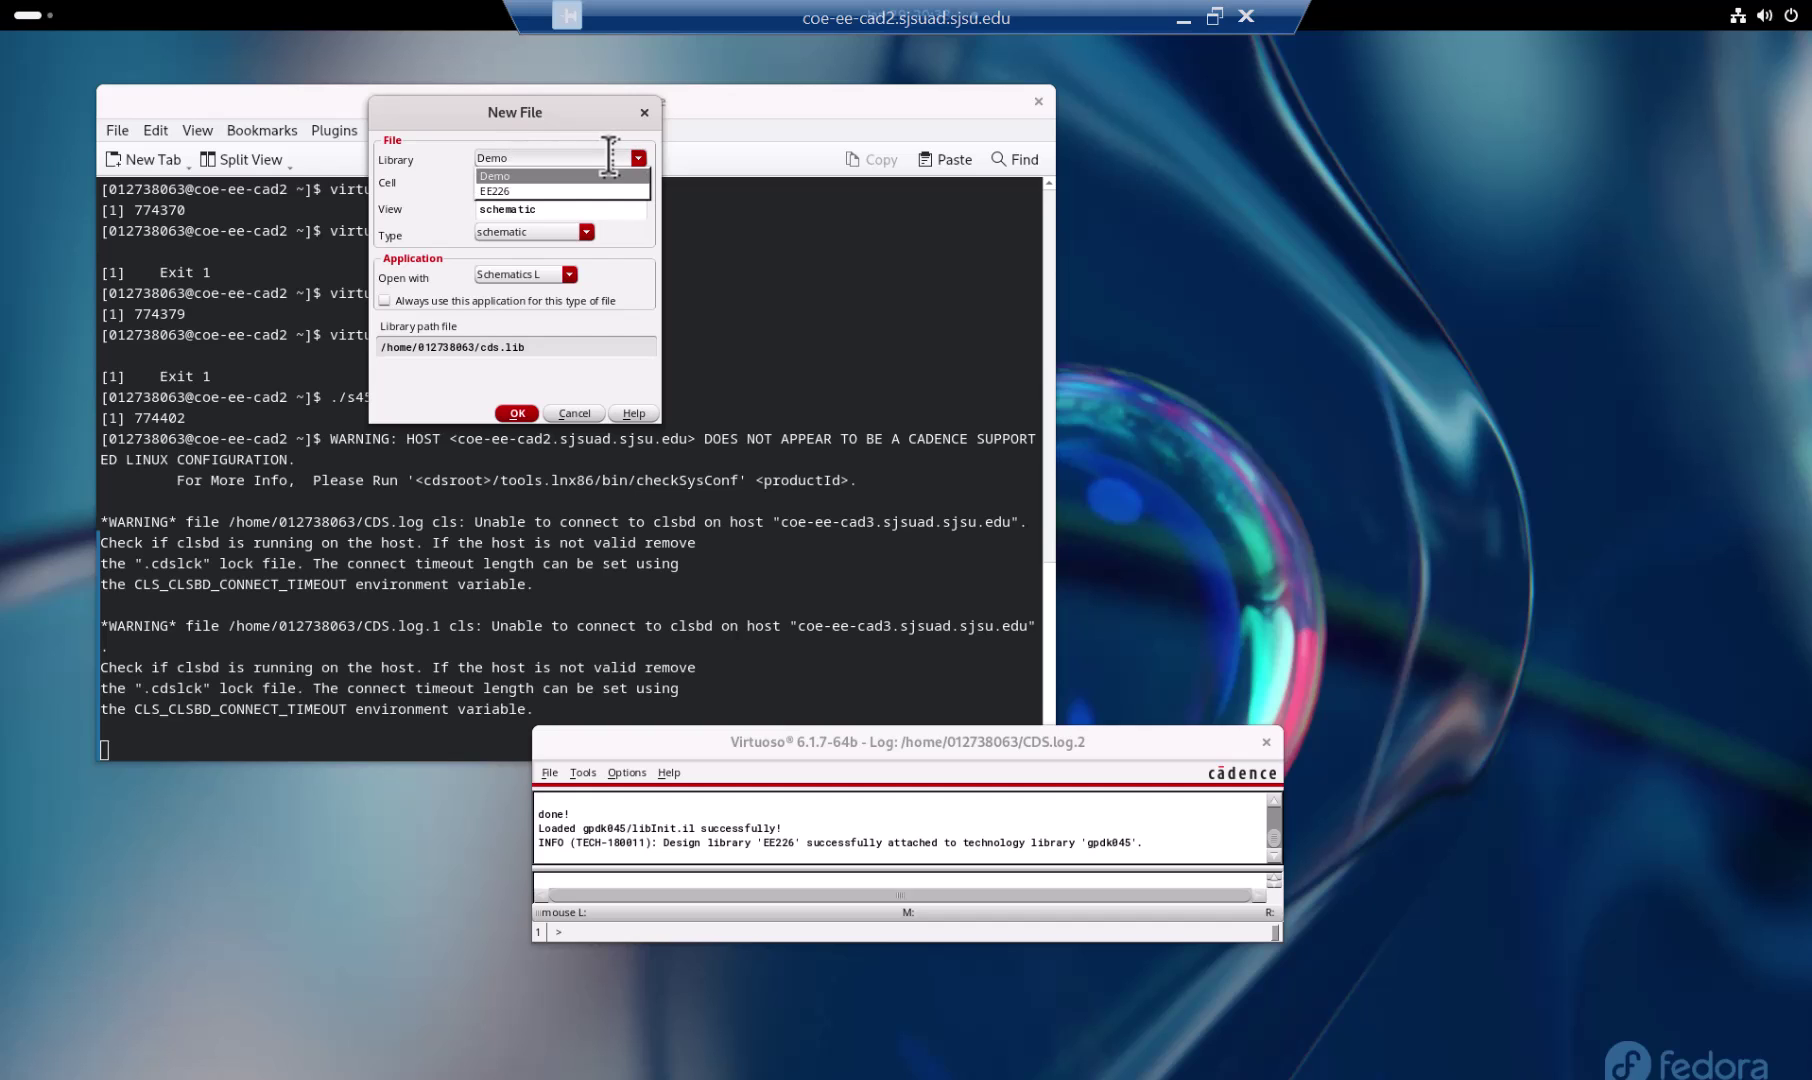
{"action": "left_click", "coordinate": [597, 189]}
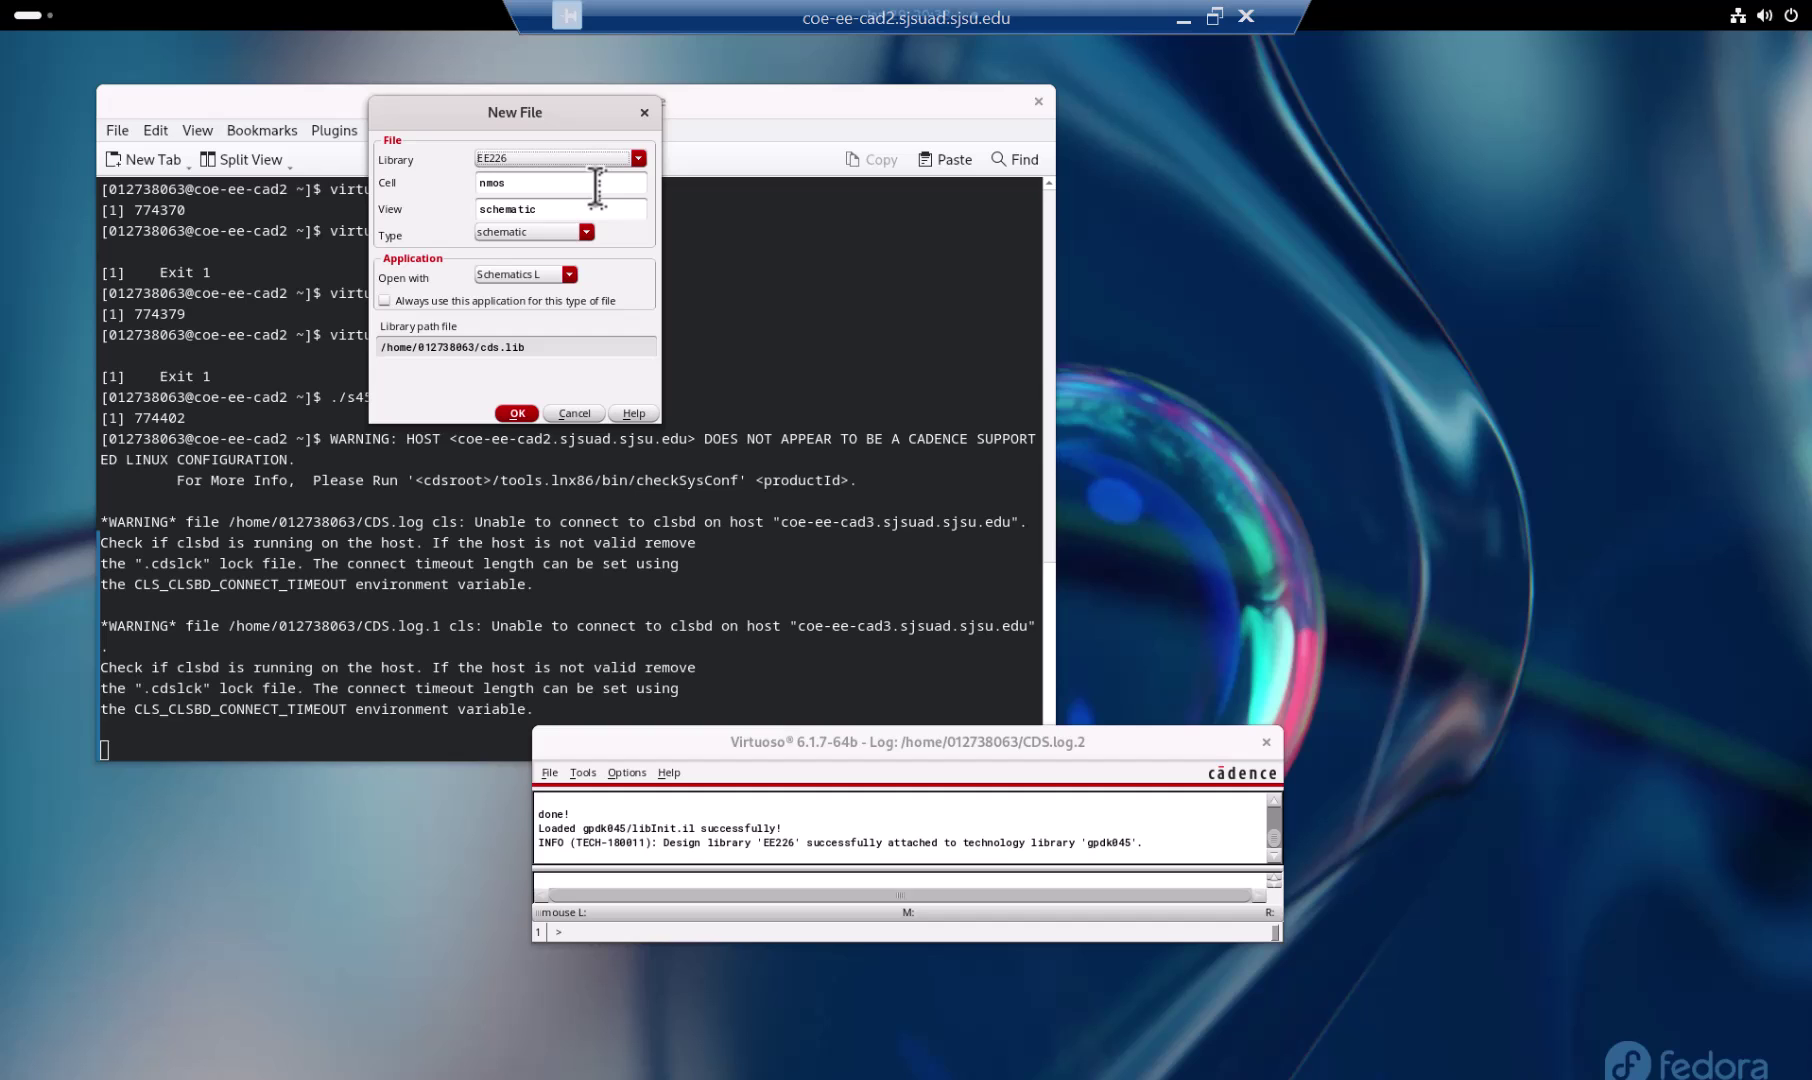
{"action": "left_click", "coordinate": [514, 413]}
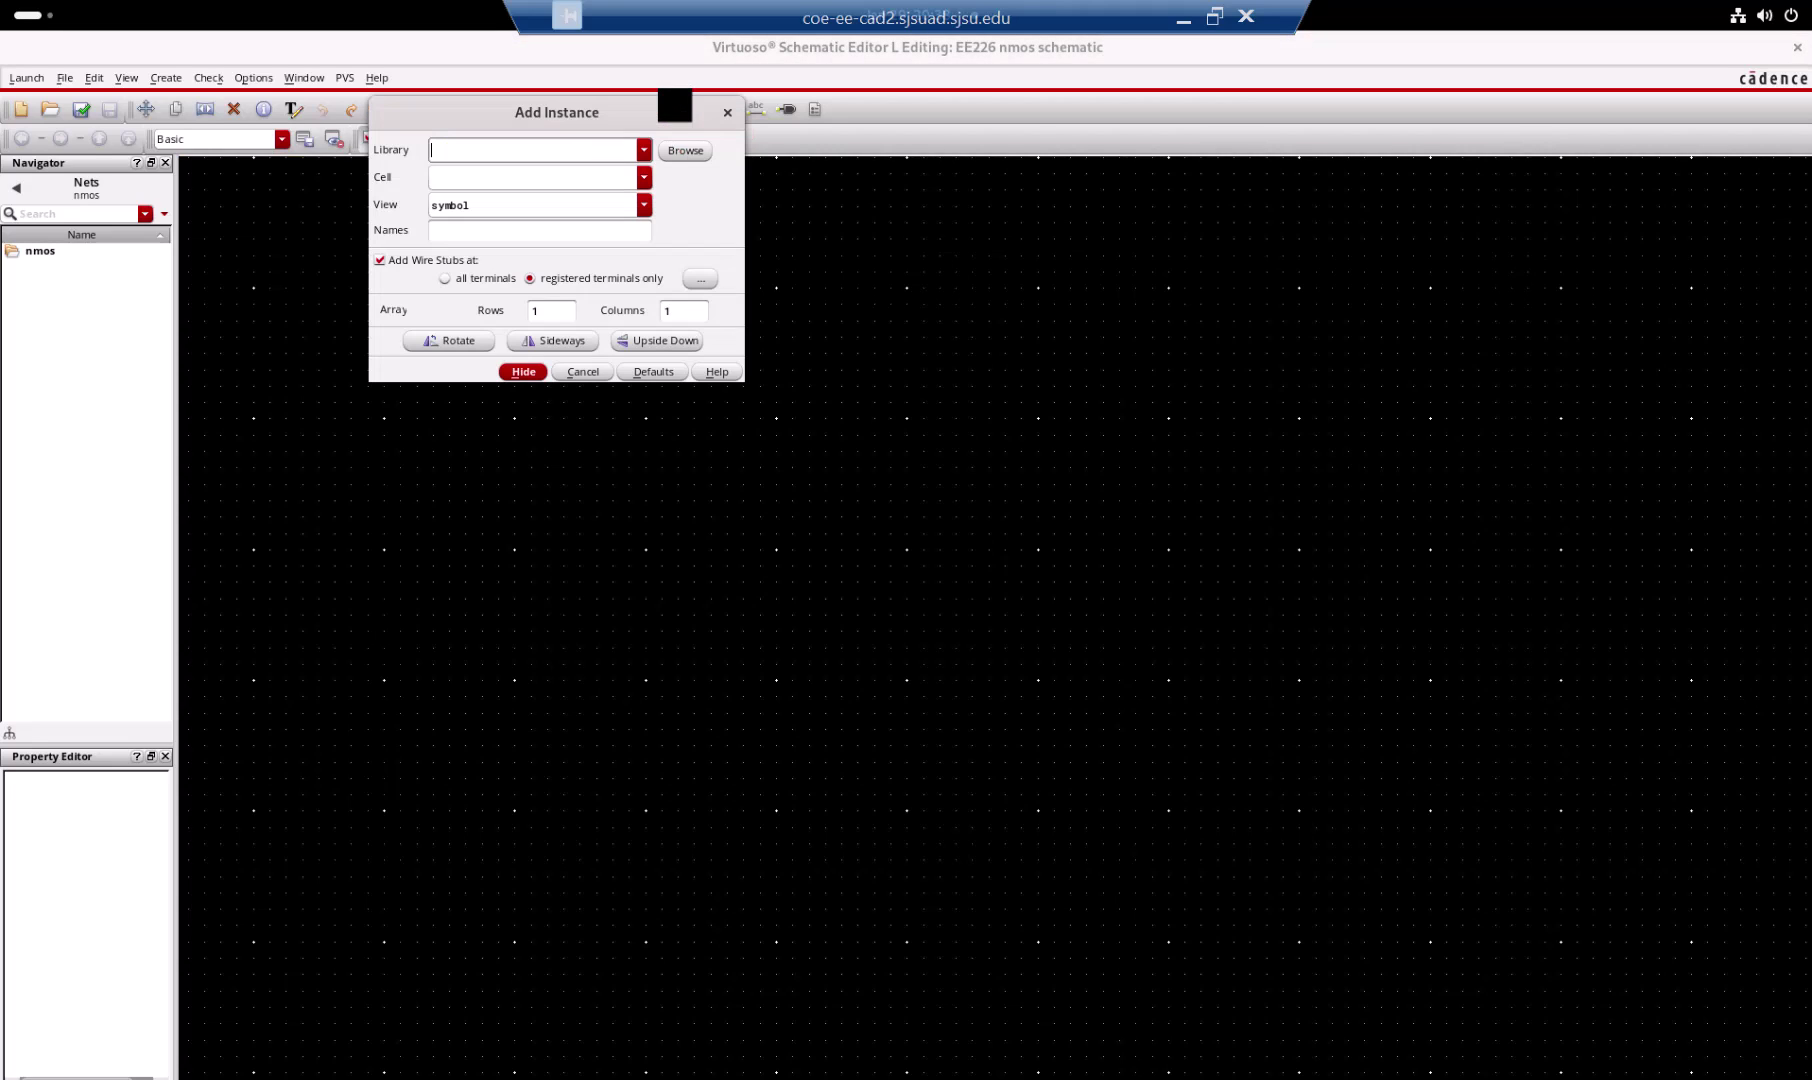
Step: Pick the nmos1v symbol from gpdk045, filtering cells with *mos*
{"action": "left_click", "coordinate": [644, 148]}
{"action": "left_click", "coordinate": [680, 152]}
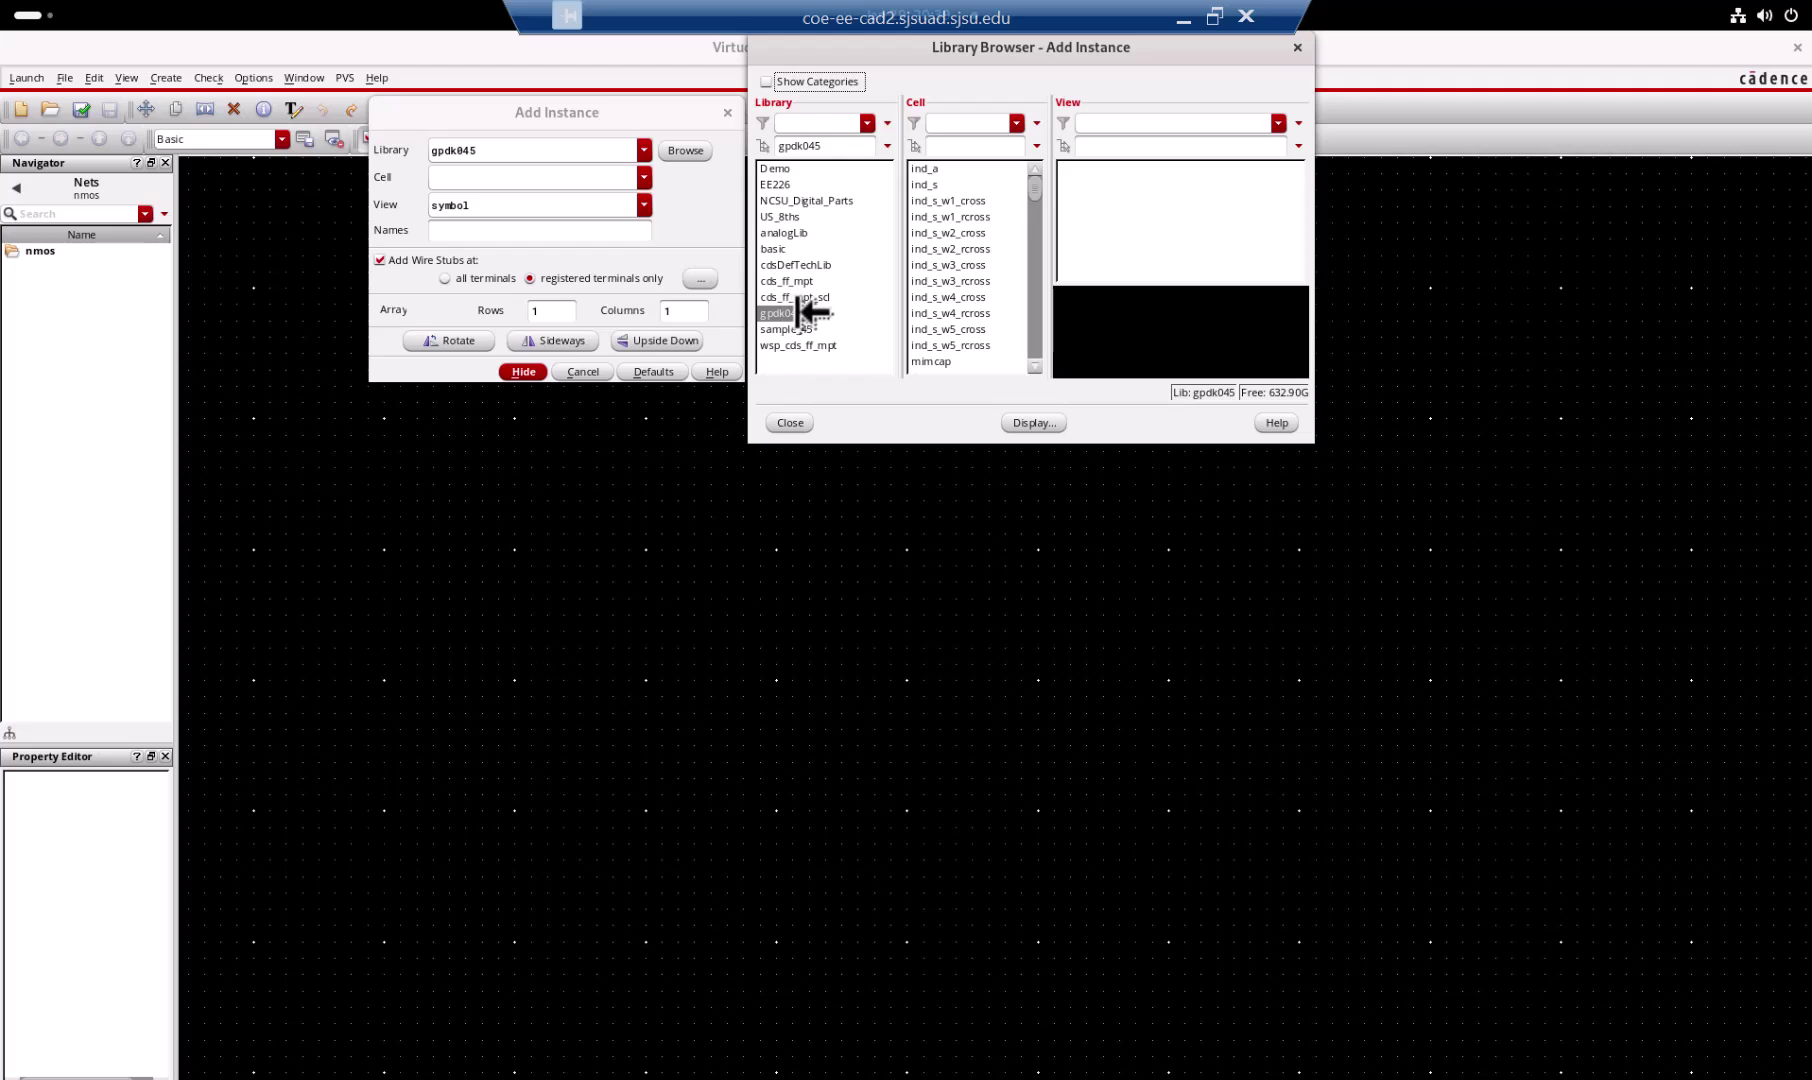
{"action": "left_click", "coordinate": [958, 146]}
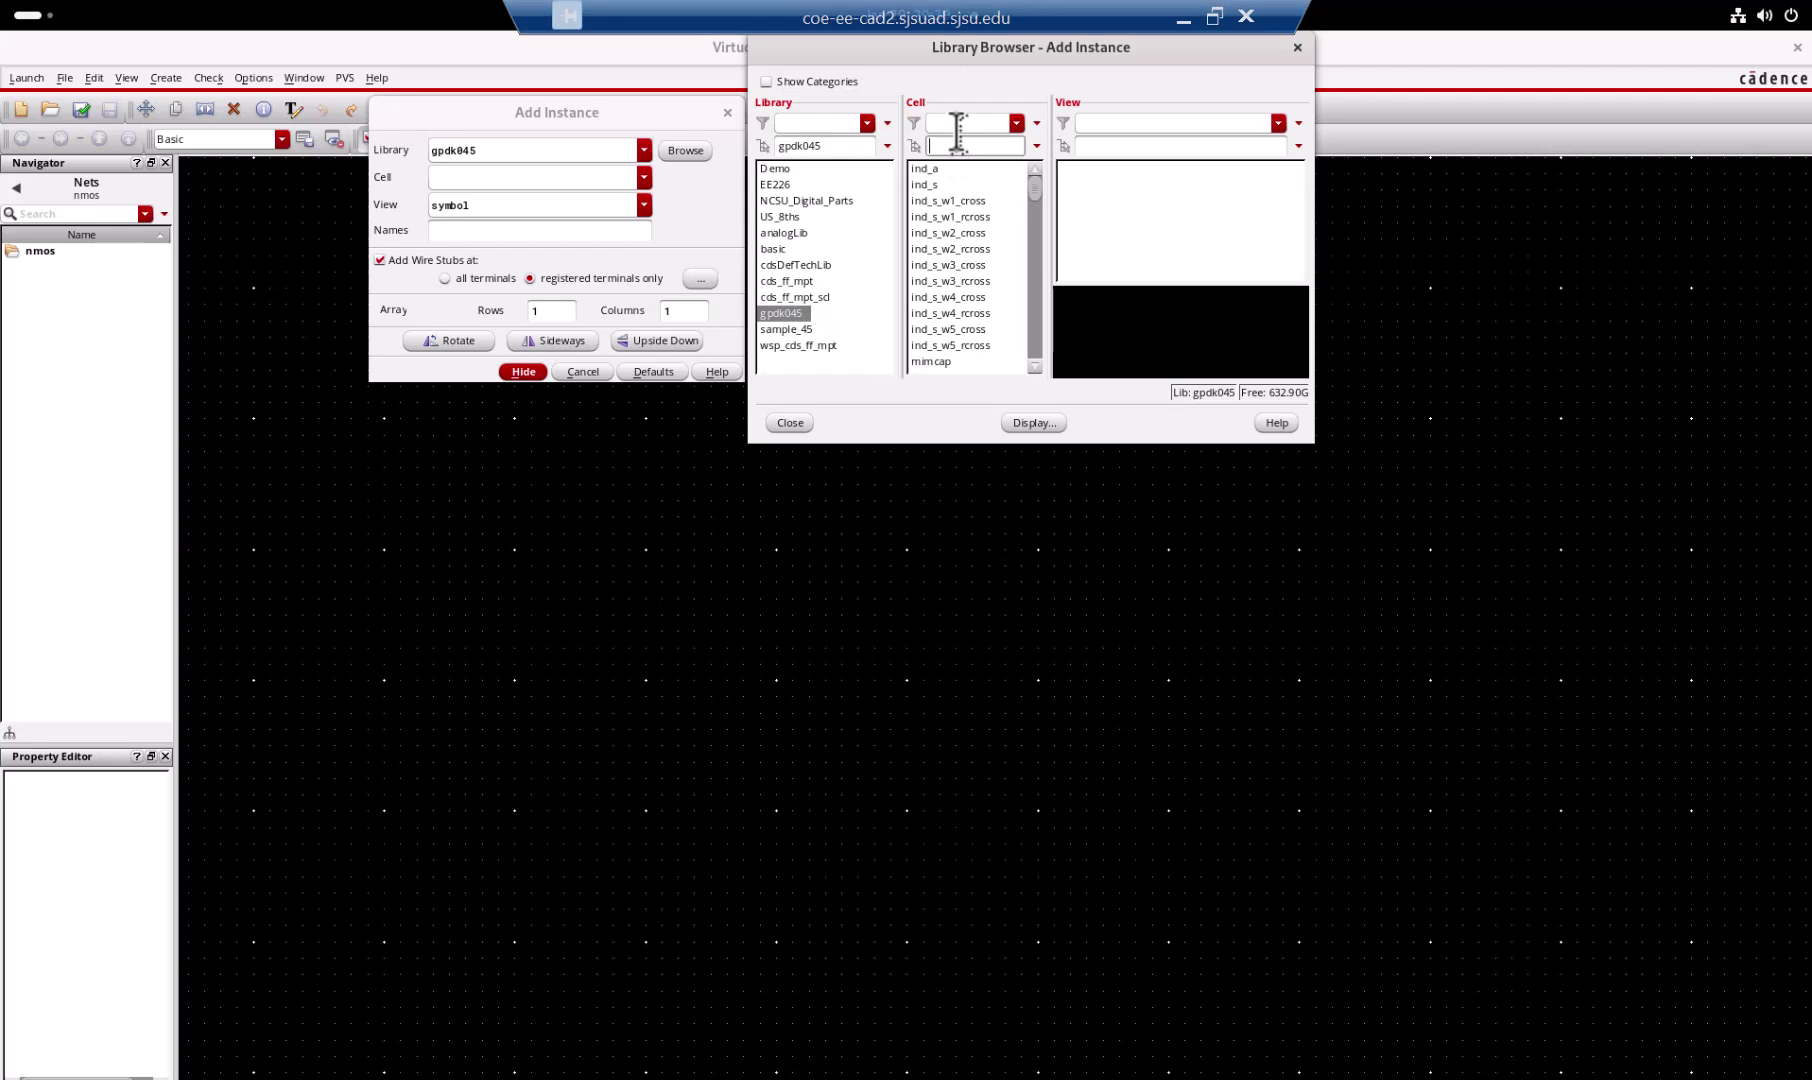
{"action": "left_click", "coordinate": [958, 125]}
{"action": "type", "text": "&"}
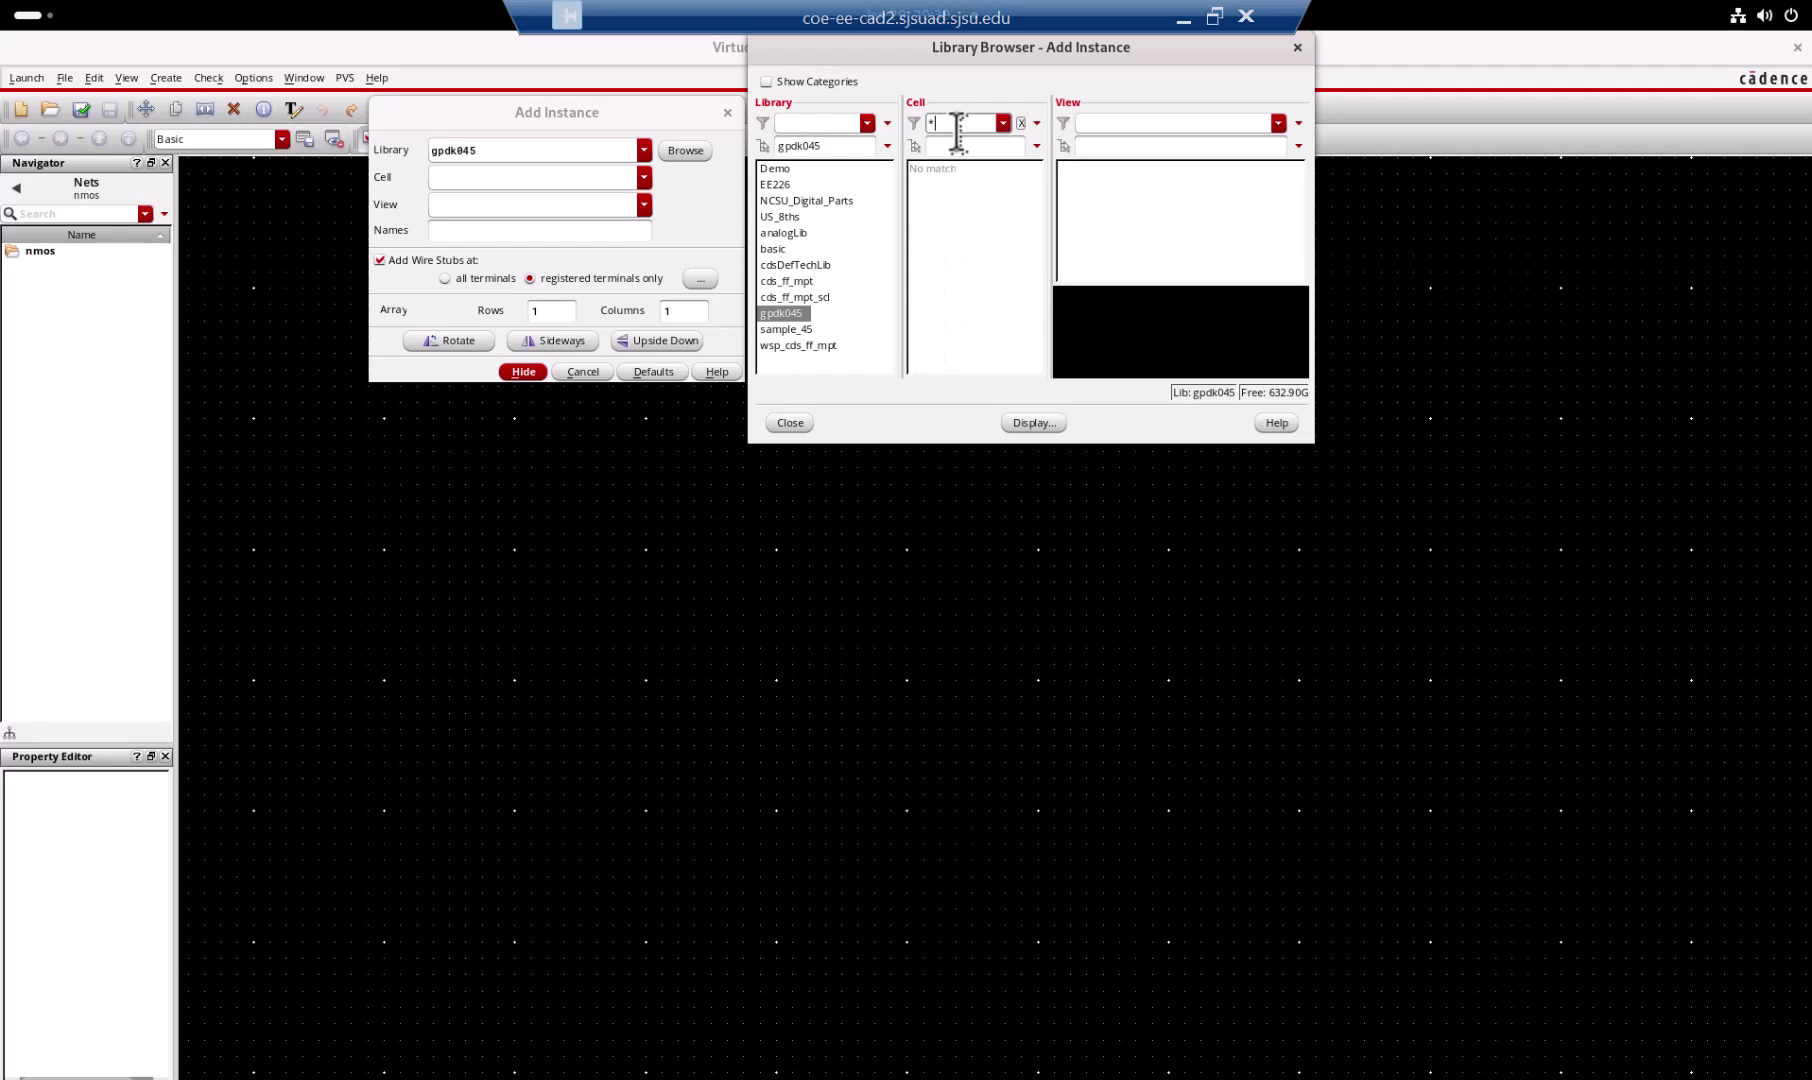
{"action": "type", "text": "mos*"}
{"action": "left_click", "coordinate": [940, 168]}
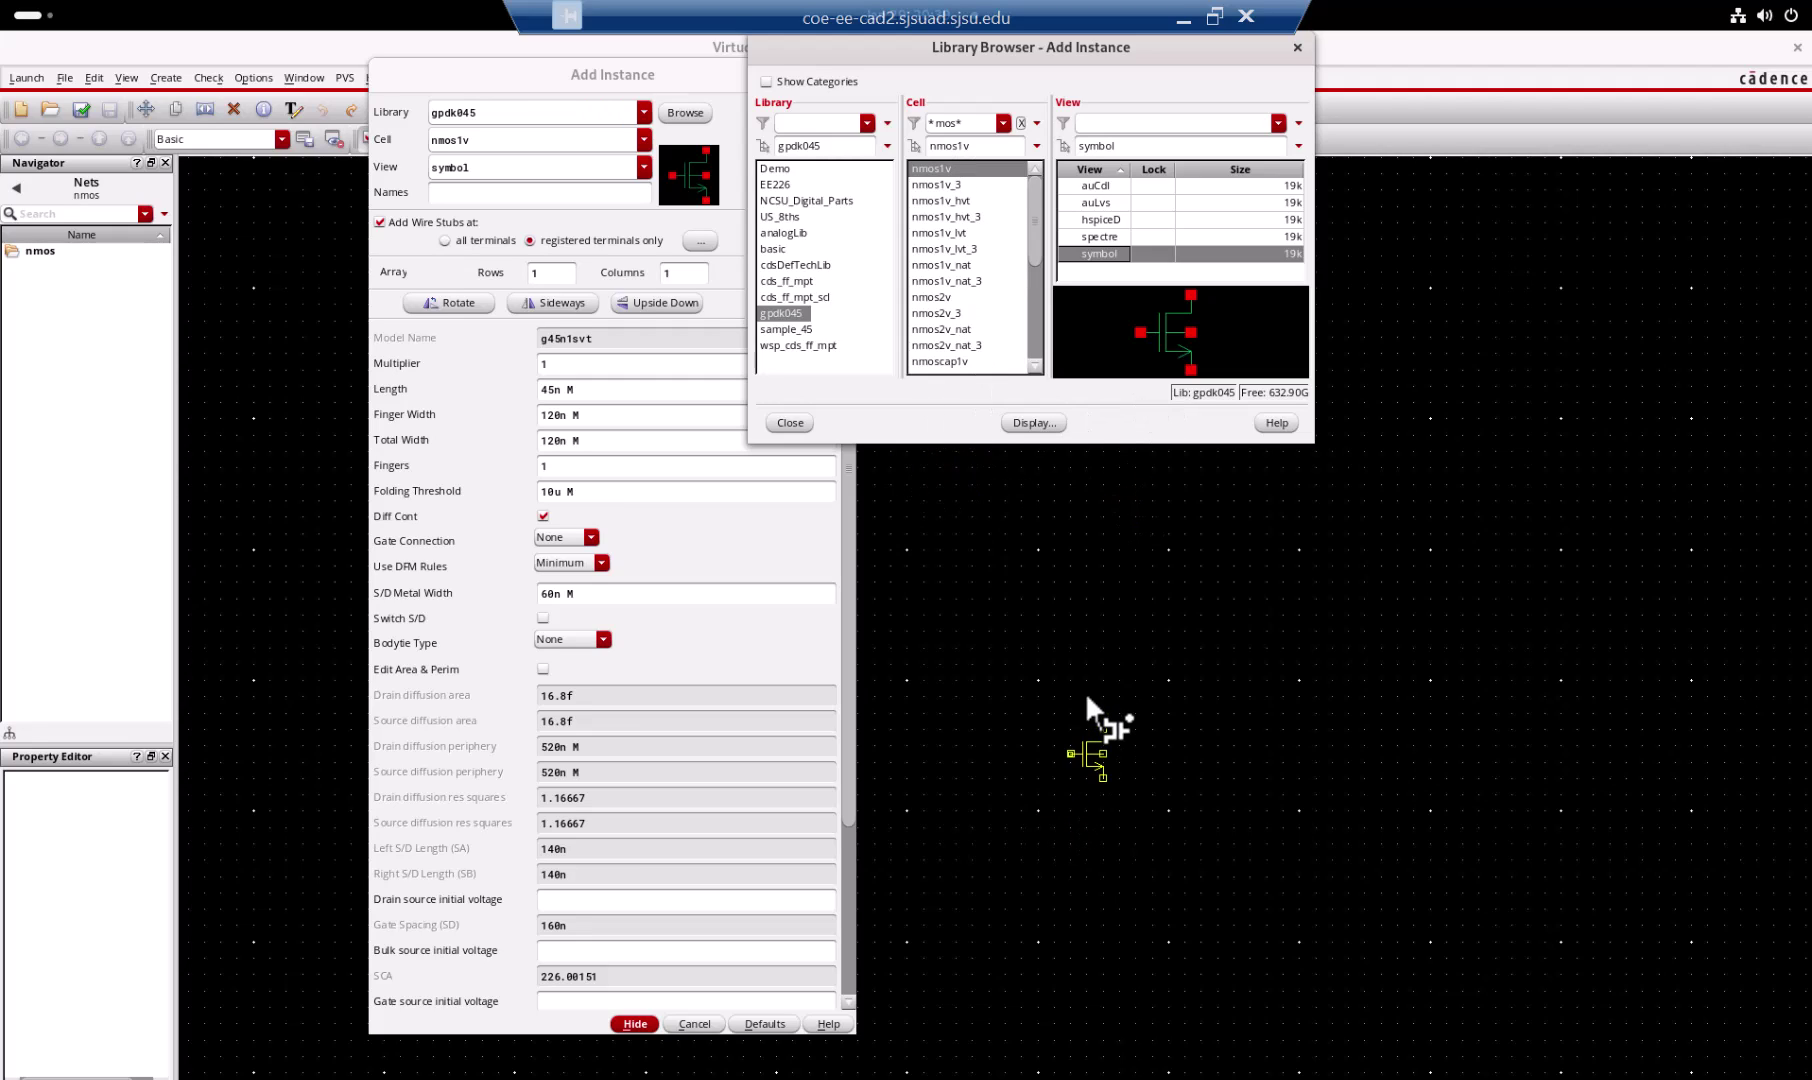
Step: Set Bodytie Type to Integrated and place the nmos1v transistor on the schematic
{"action": "right_click", "coordinate": [1110, 696]}
{"action": "left_click", "coordinate": [603, 640]}
{"action": "left_click", "coordinate": [591, 645]}
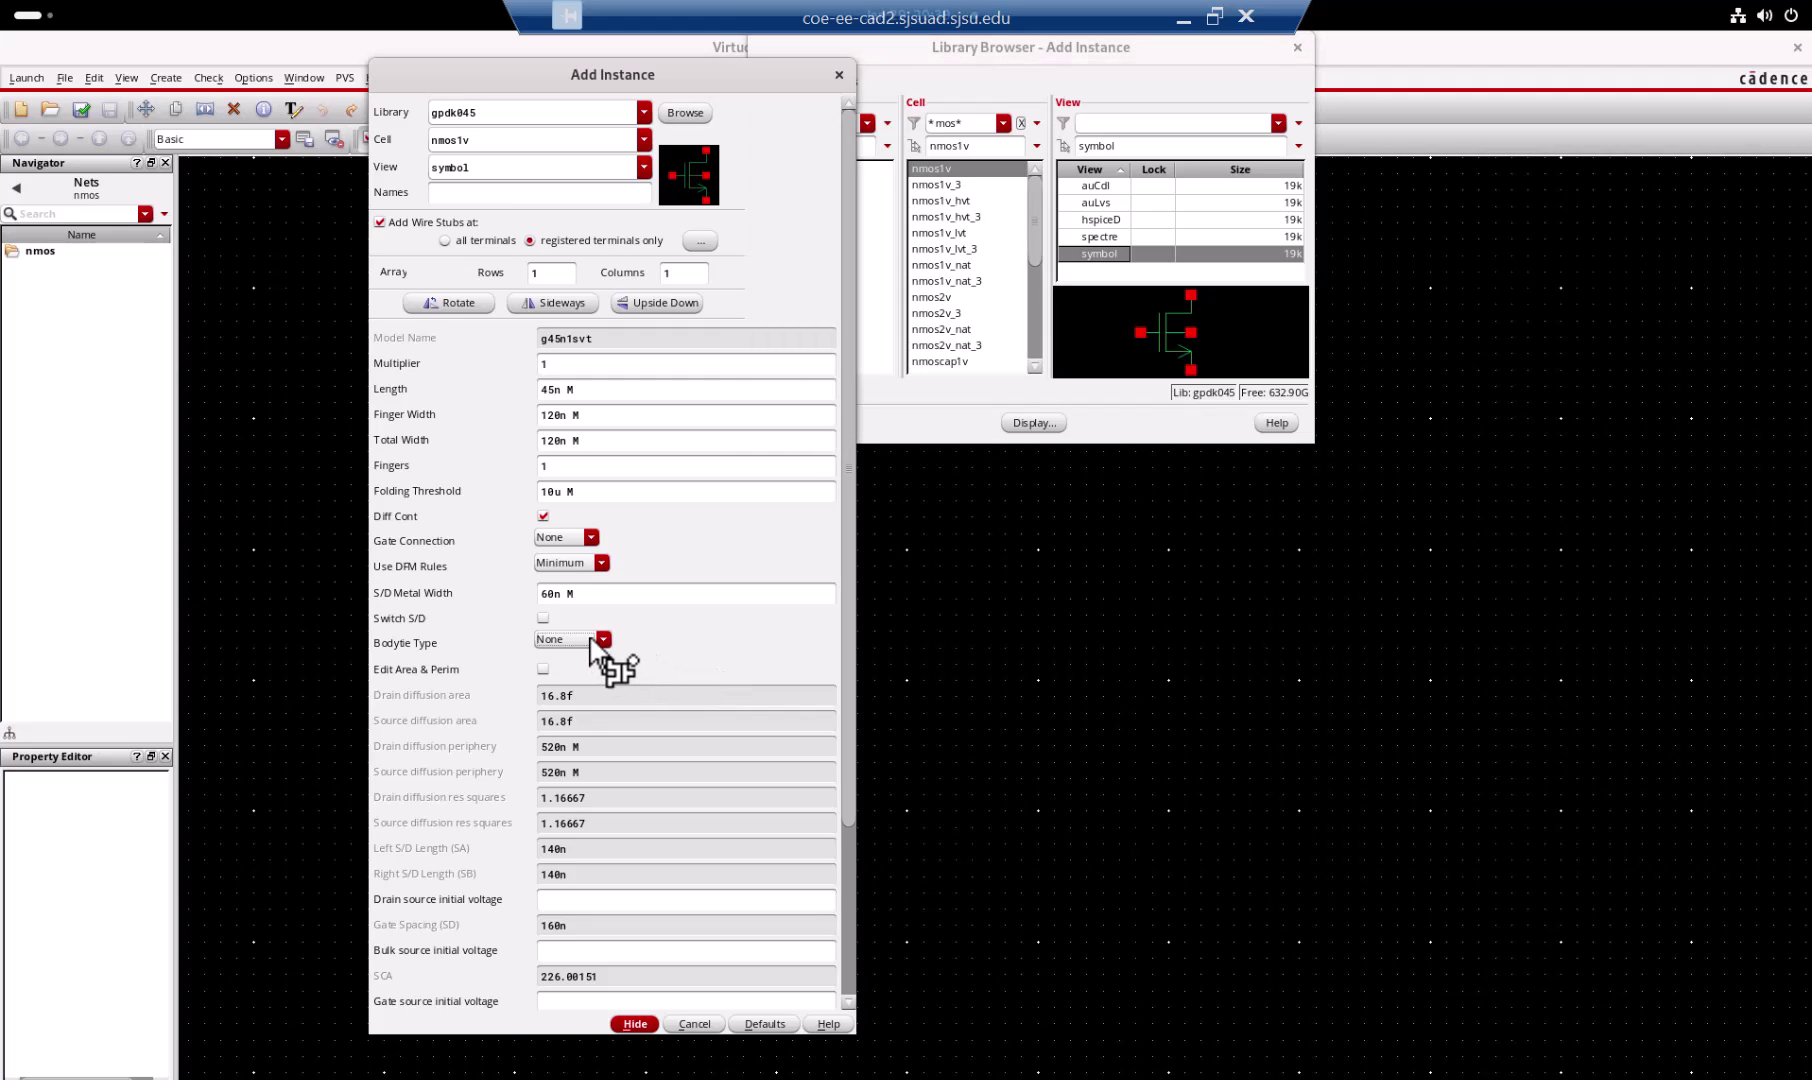
{"action": "left_click", "coordinate": [591, 643]}
{"action": "left_click", "coordinate": [587, 668]}
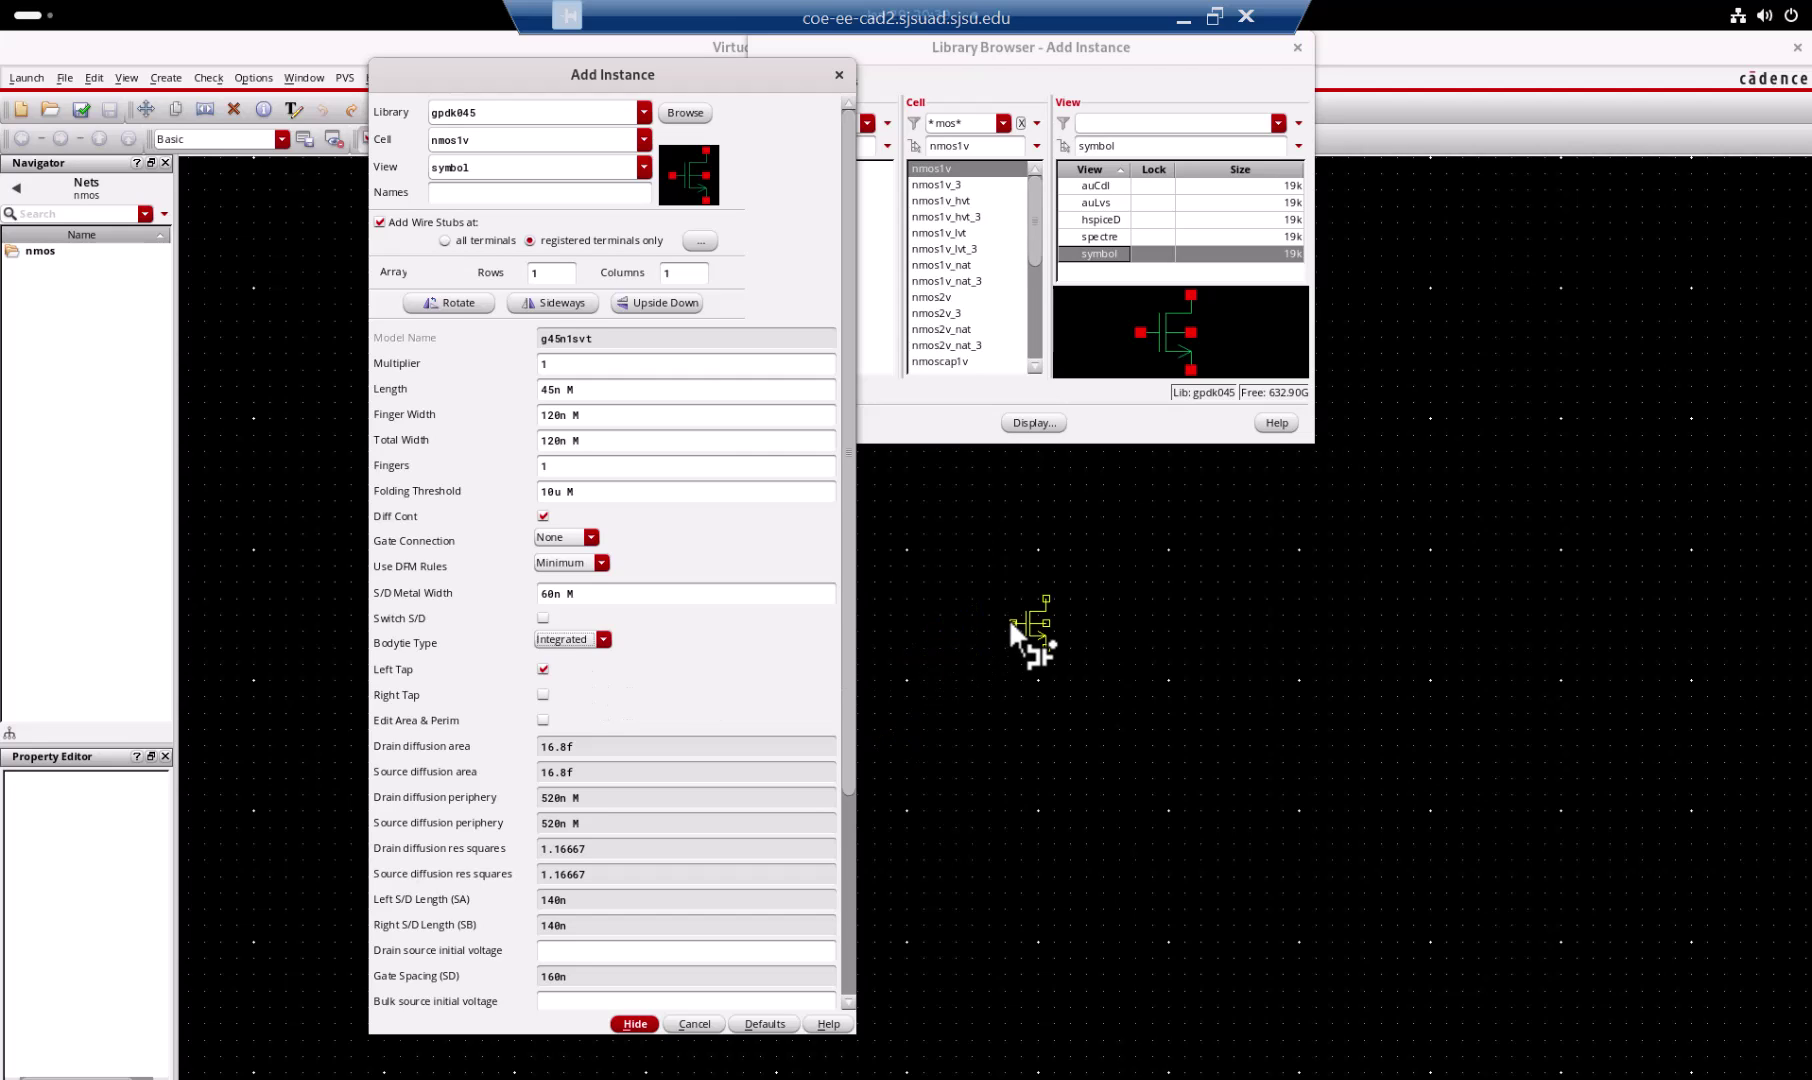
{"action": "left_click", "coordinate": [1008, 619]}
{"action": "key", "text": "Escape"}
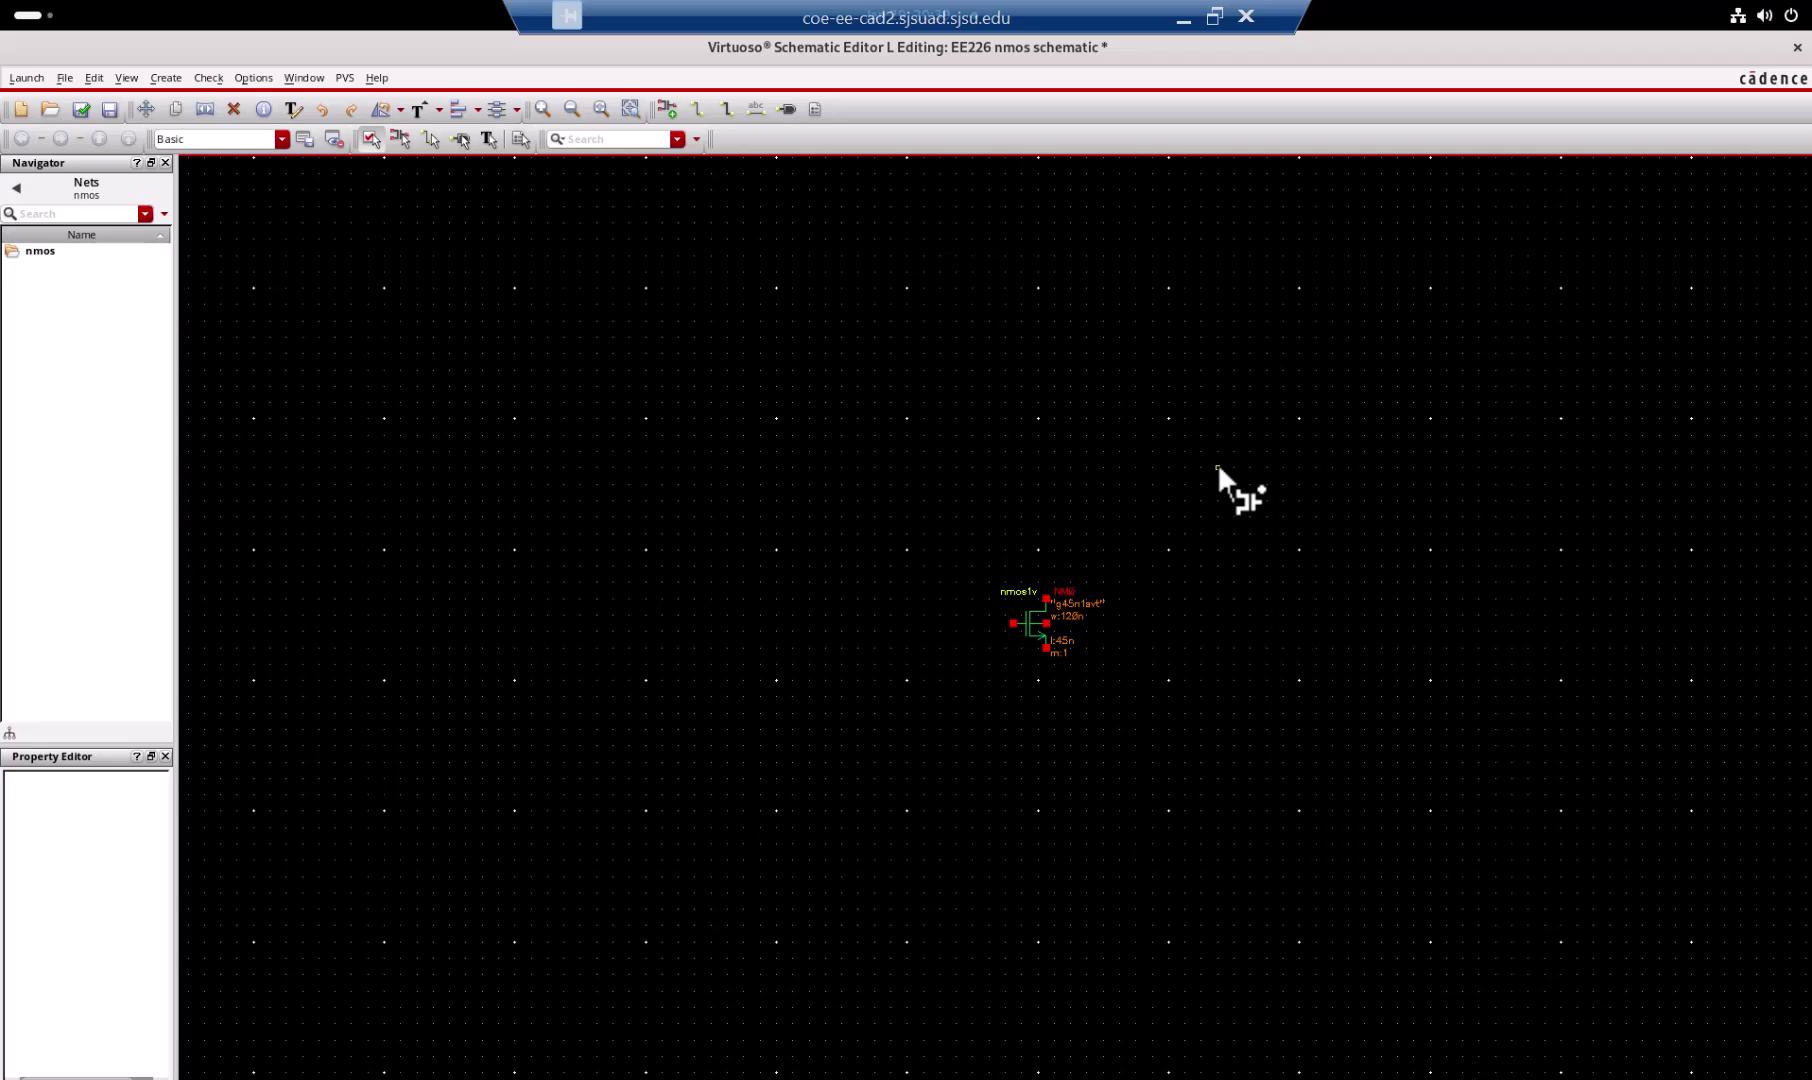
Step: Draw a wire from the nmos1v bulk pin, cornering to the right, to the source pin
{"action": "key", "text": "f"}
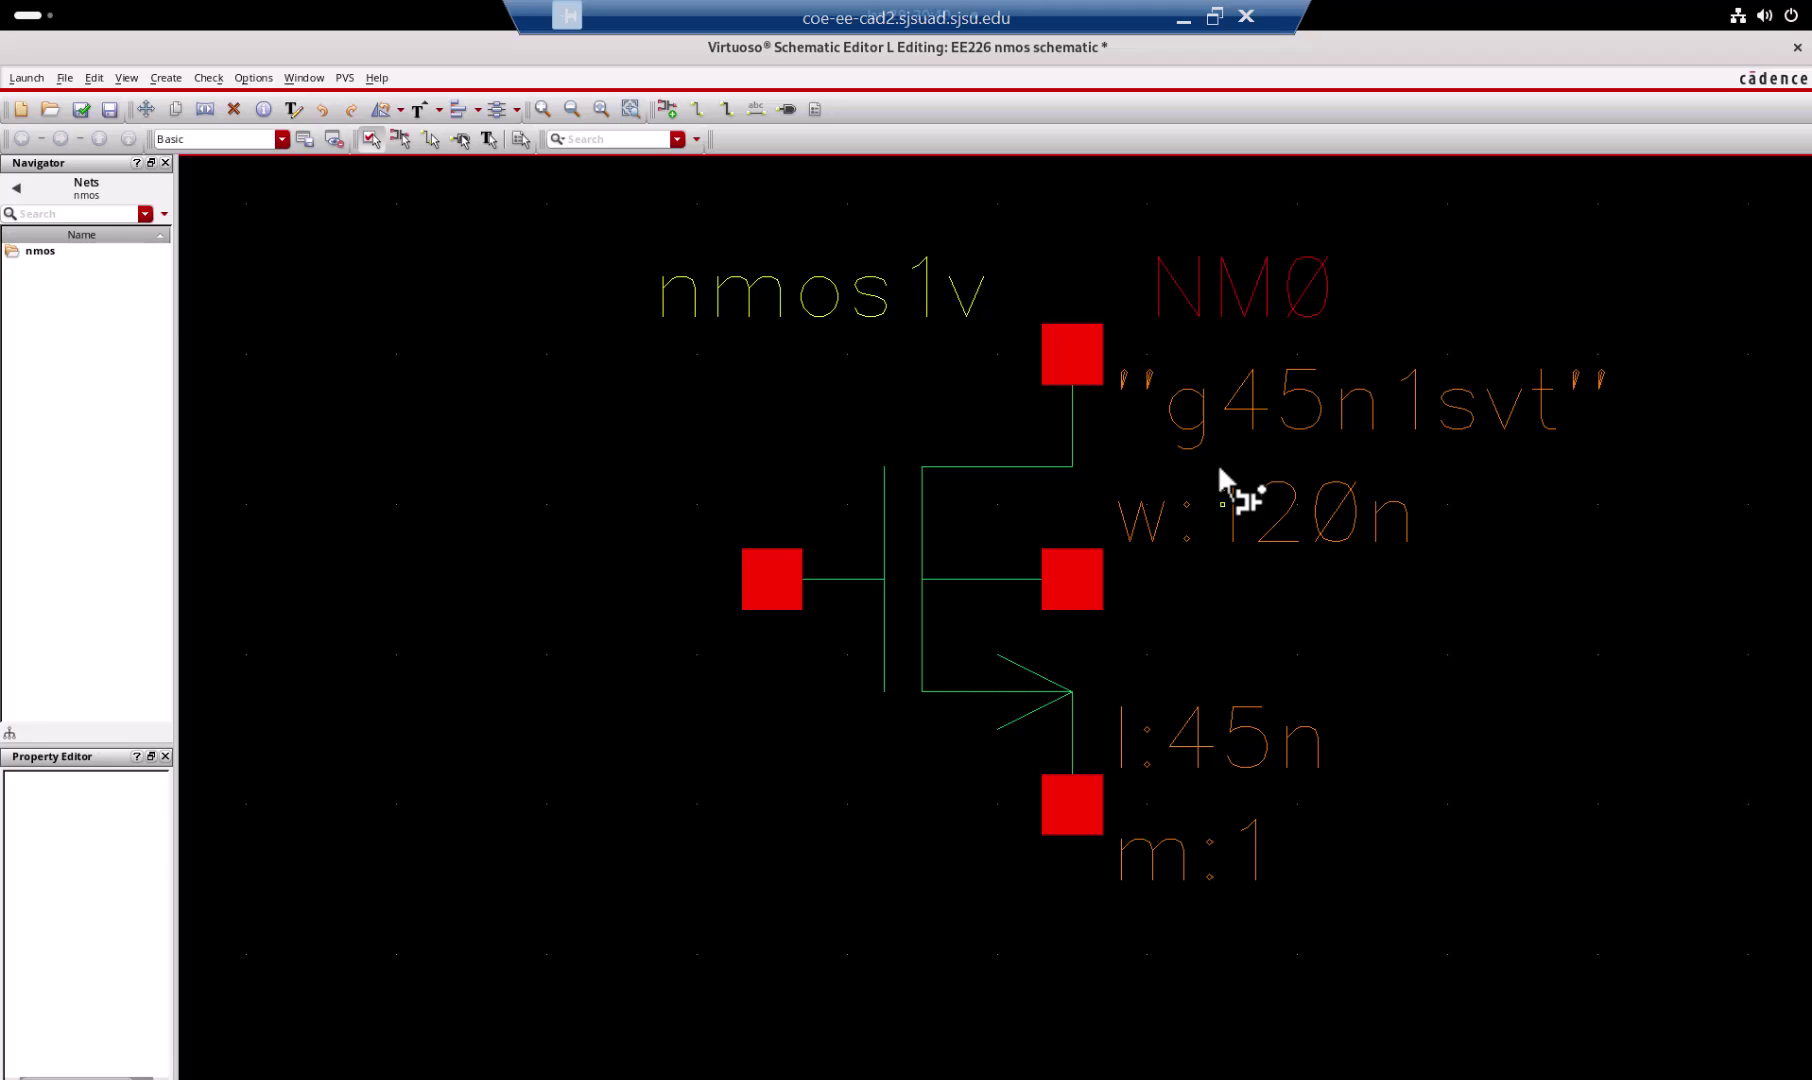
{"action": "left_click", "coordinate": [521, 139]}
{"action": "left_click", "coordinate": [1072, 579]}
{"action": "double_click", "coordinate": [1408, 594]}
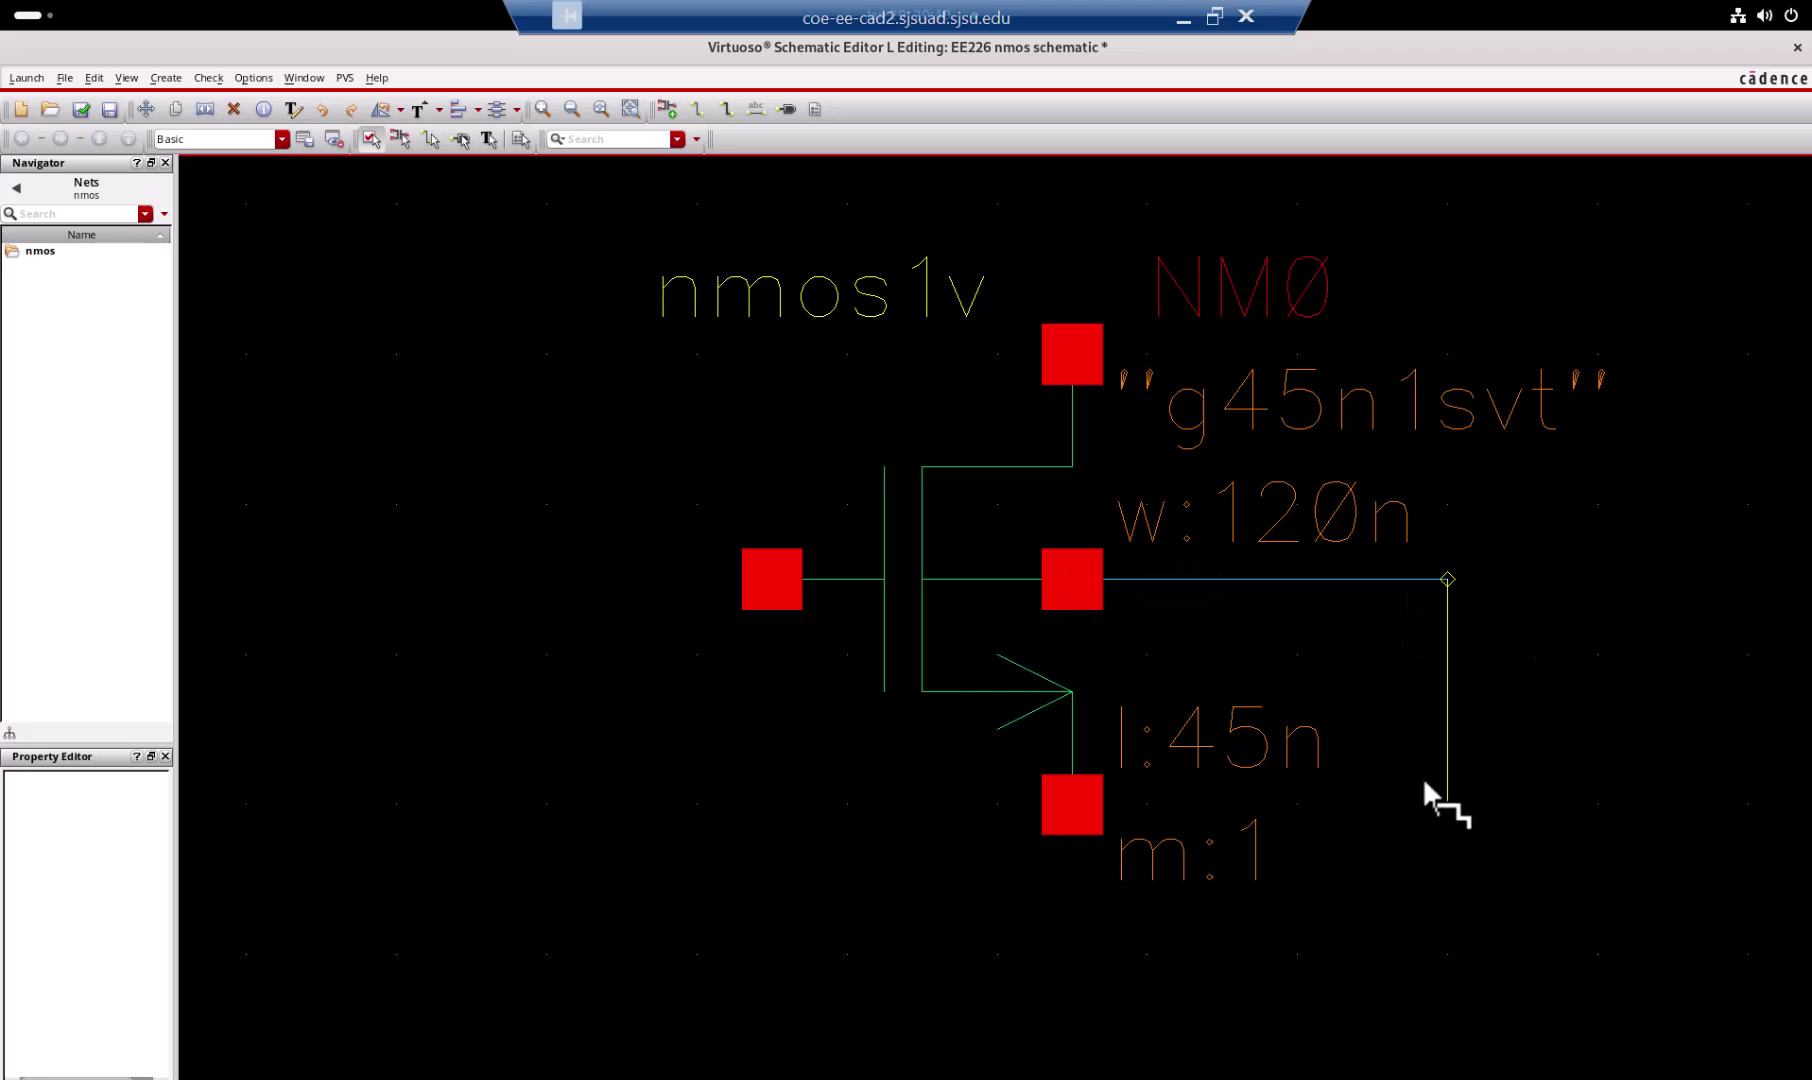
{"action": "left_click", "coordinate": [1073, 805]}
Step: Launch Layout GXL with Create New and Automatic configuration, creating EE226/nmos/layout
{"action": "left_click", "coordinate": [30, 77]}
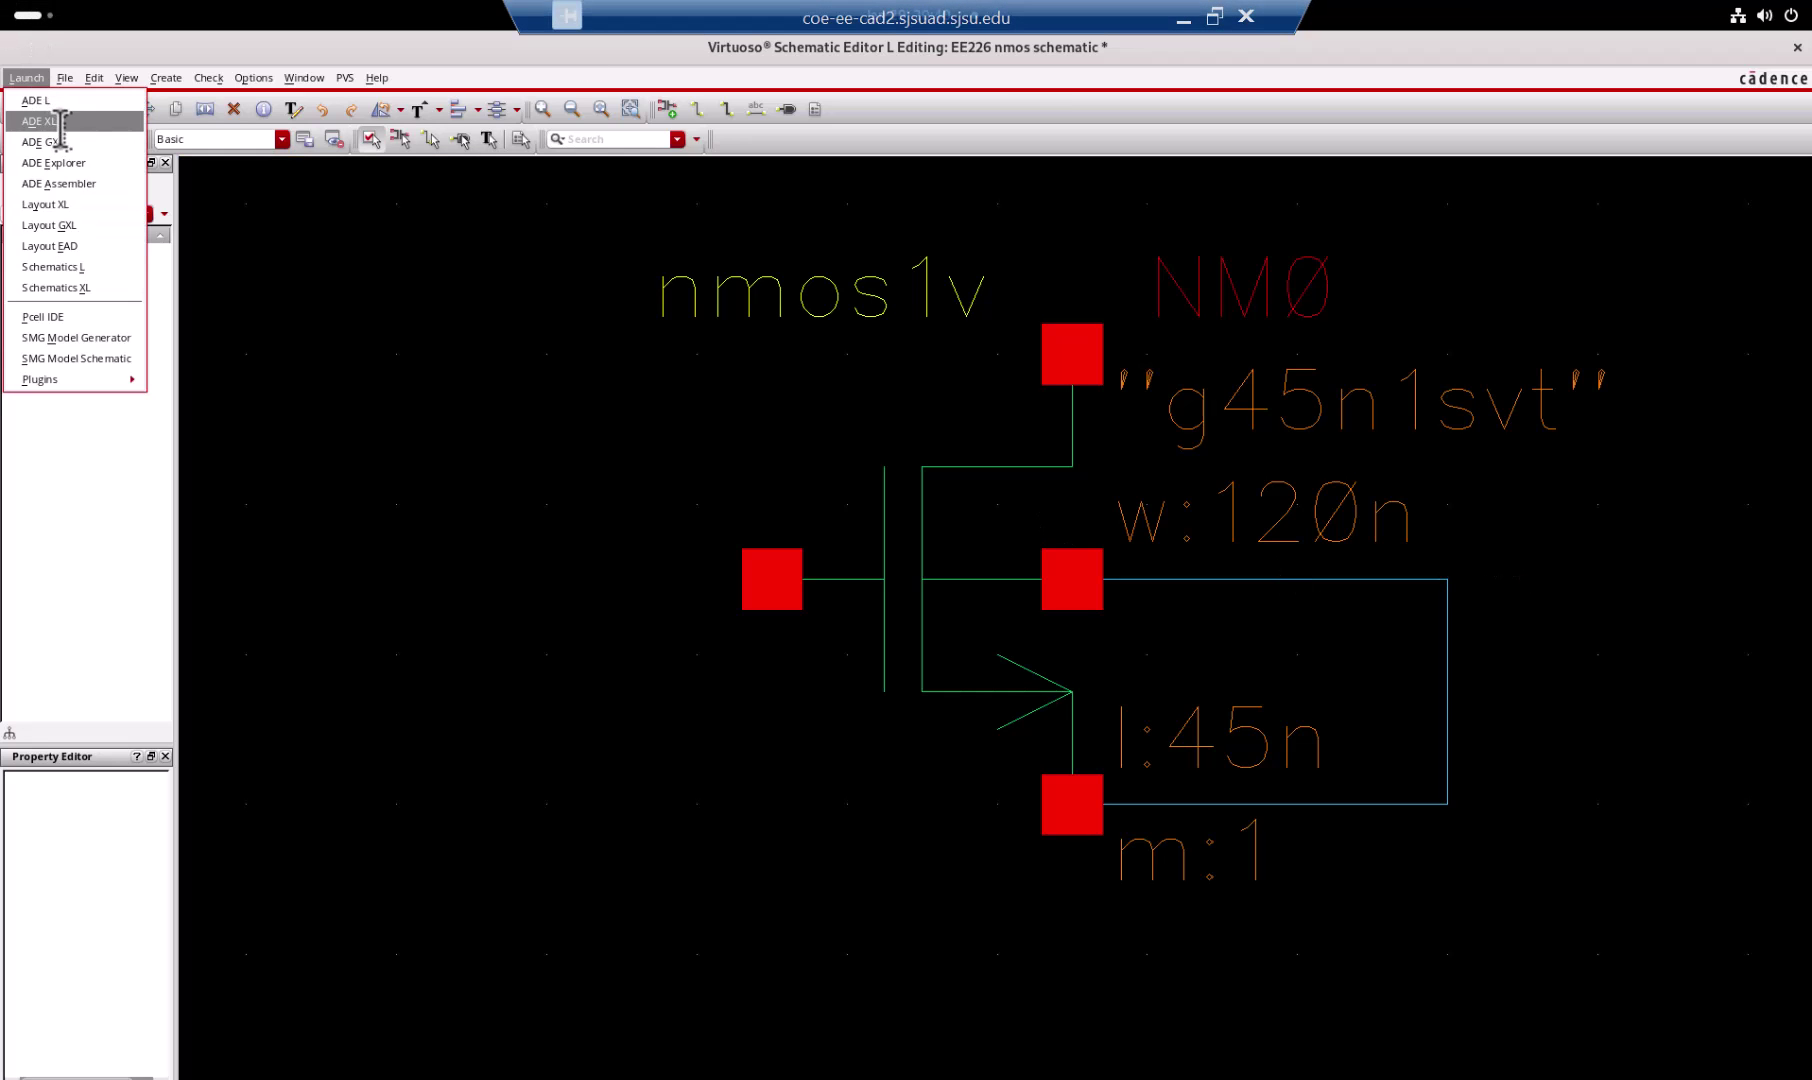
{"action": "left_click", "coordinate": [90, 223]}
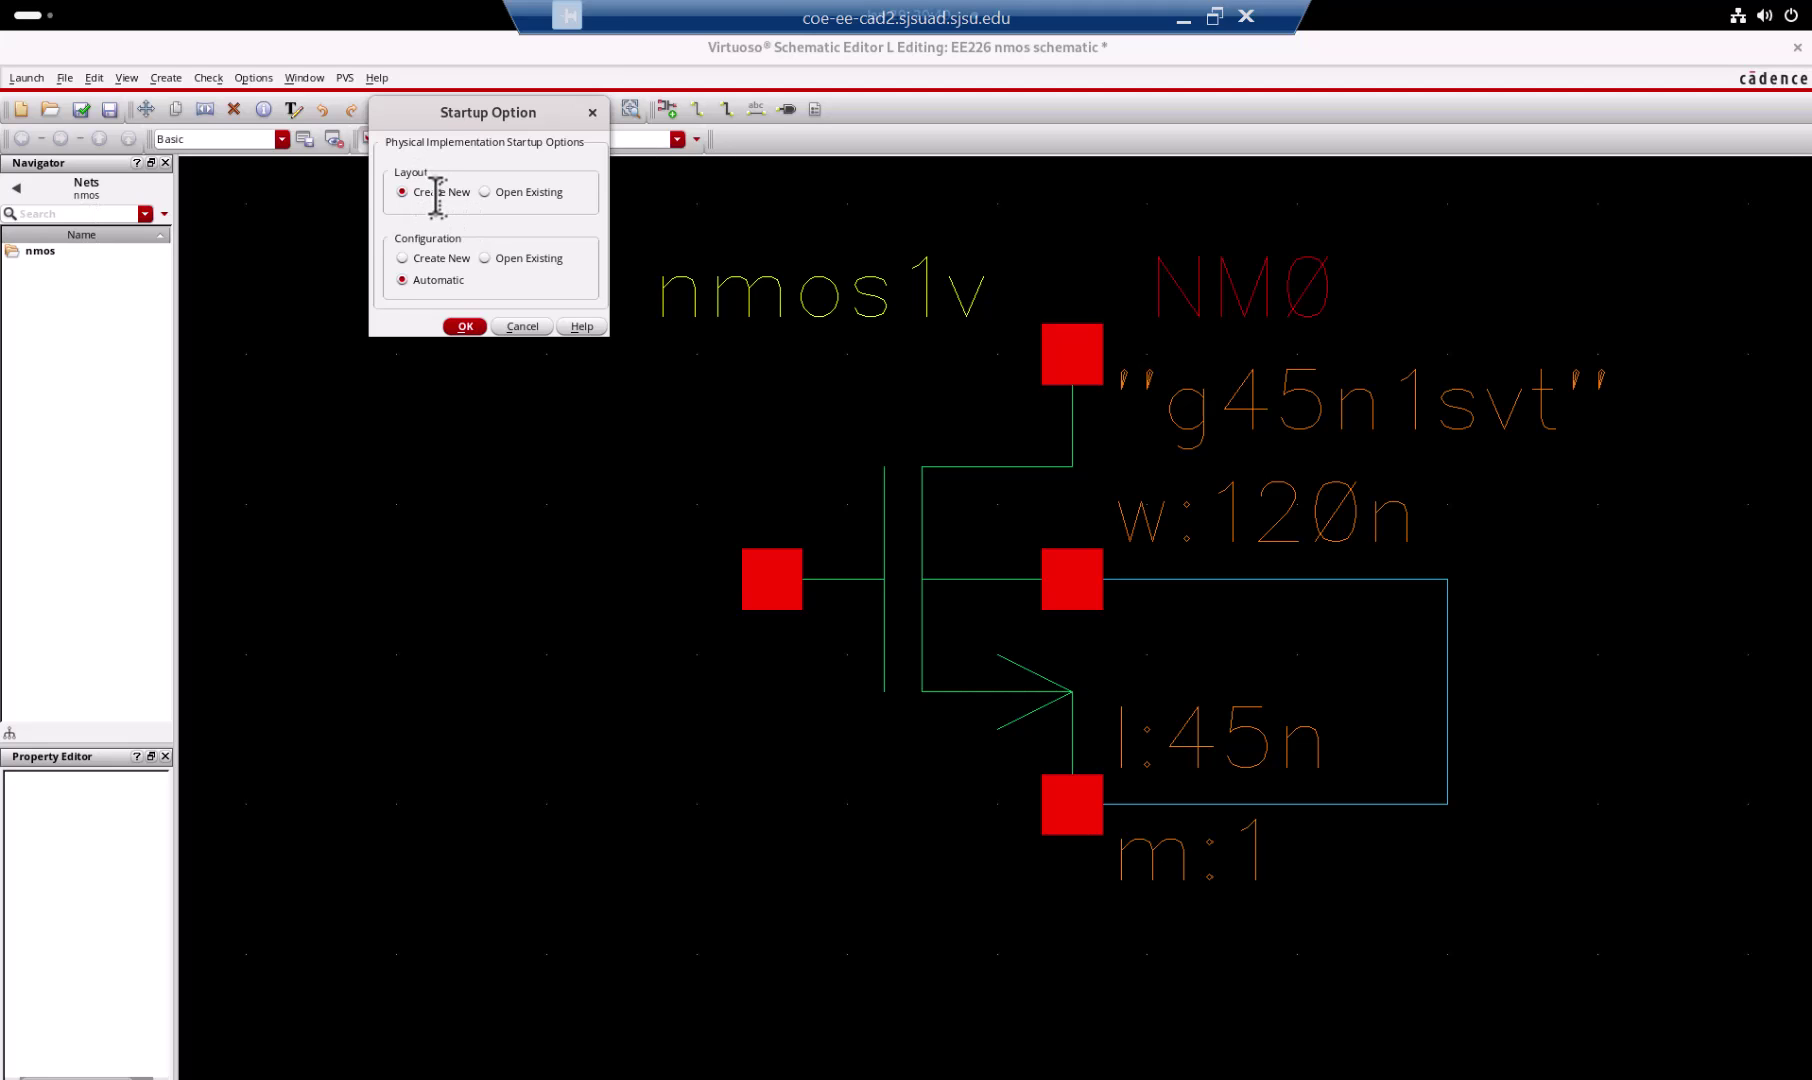
{"action": "left_click", "coordinate": [465, 326]}
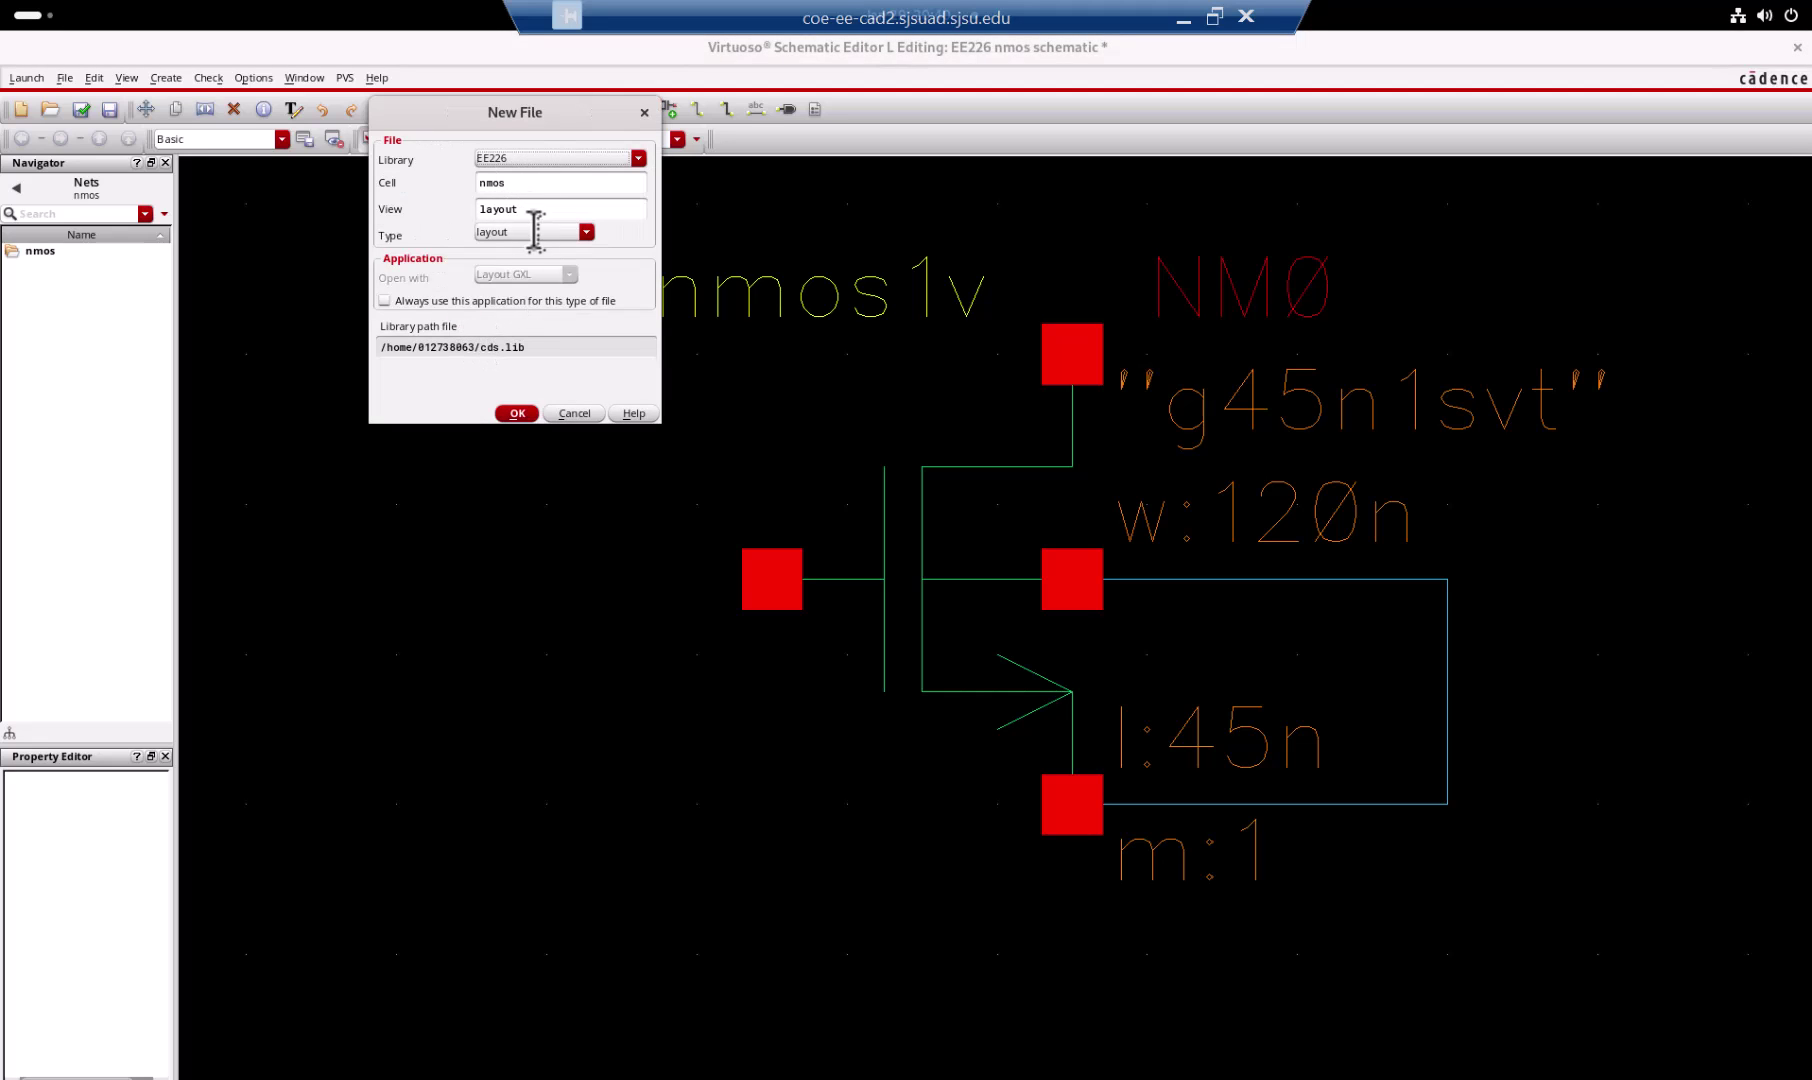
{"action": "left_click", "coordinate": [540, 231]}
{"action": "left_click", "coordinate": [543, 231]}
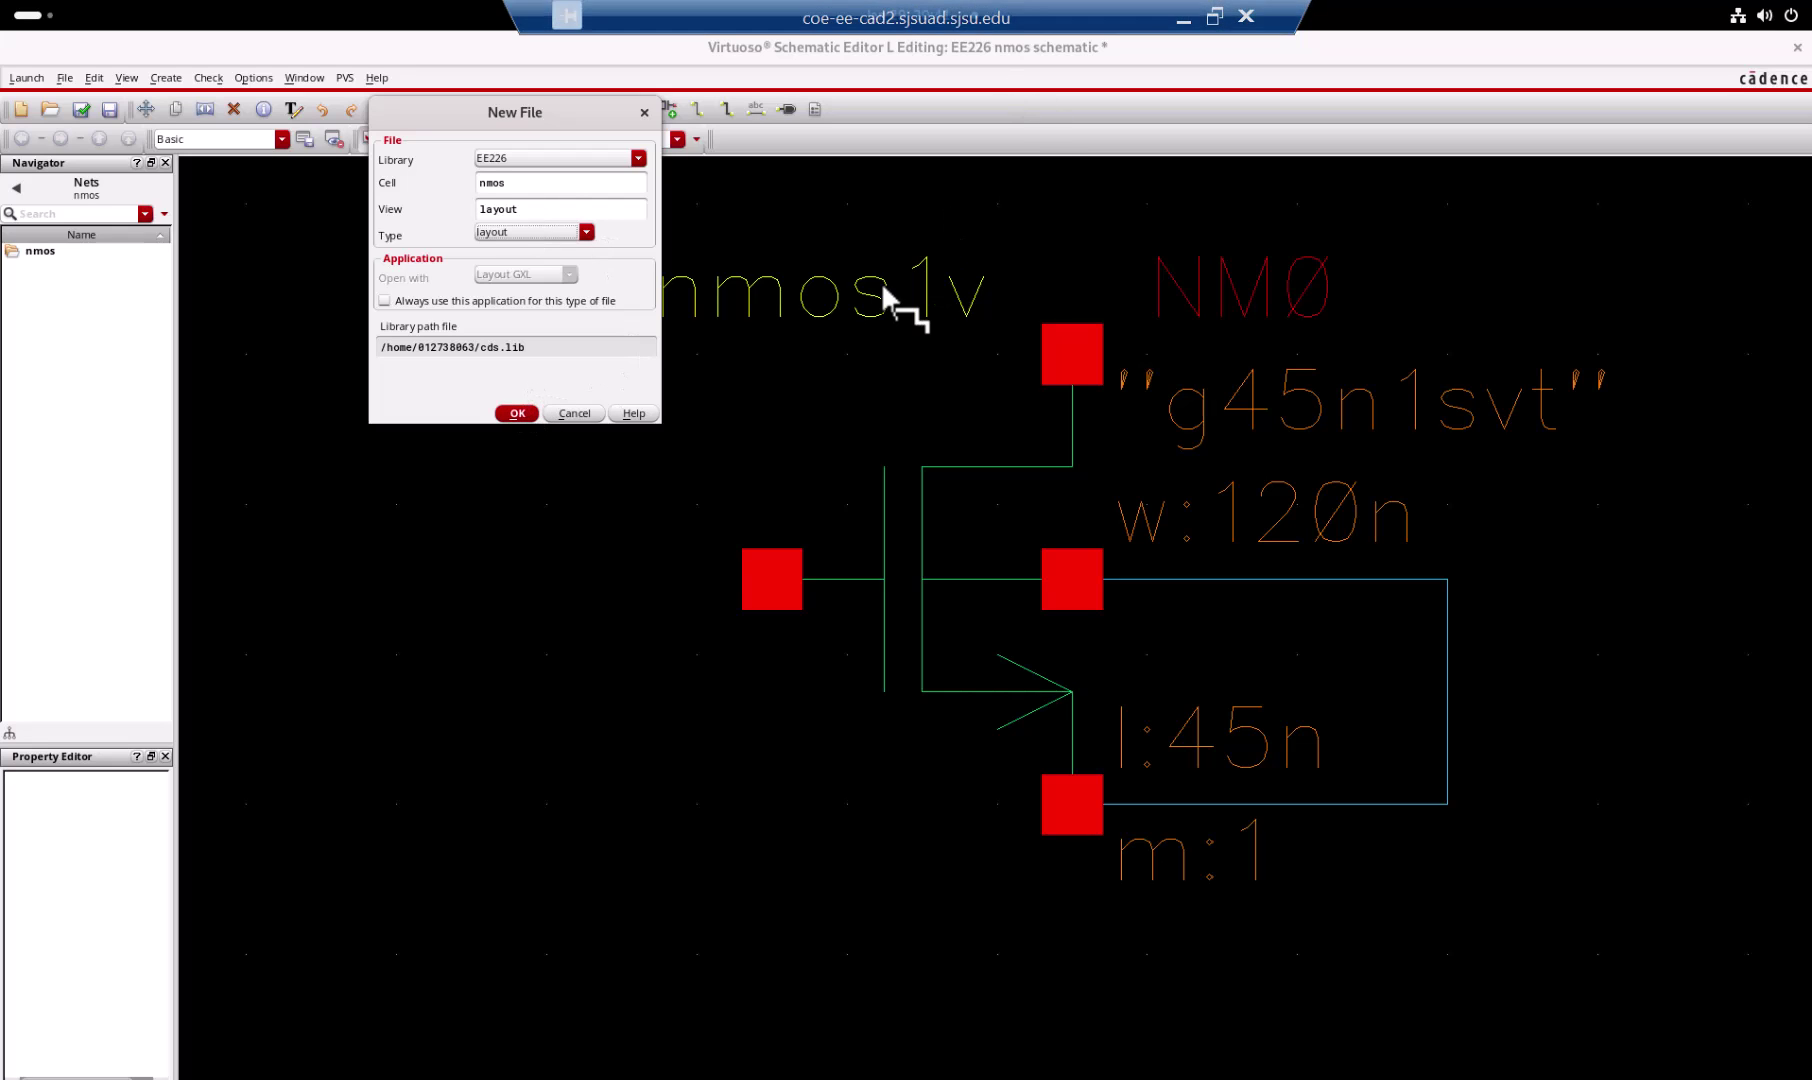
{"action": "left_click", "coordinate": [518, 412]}
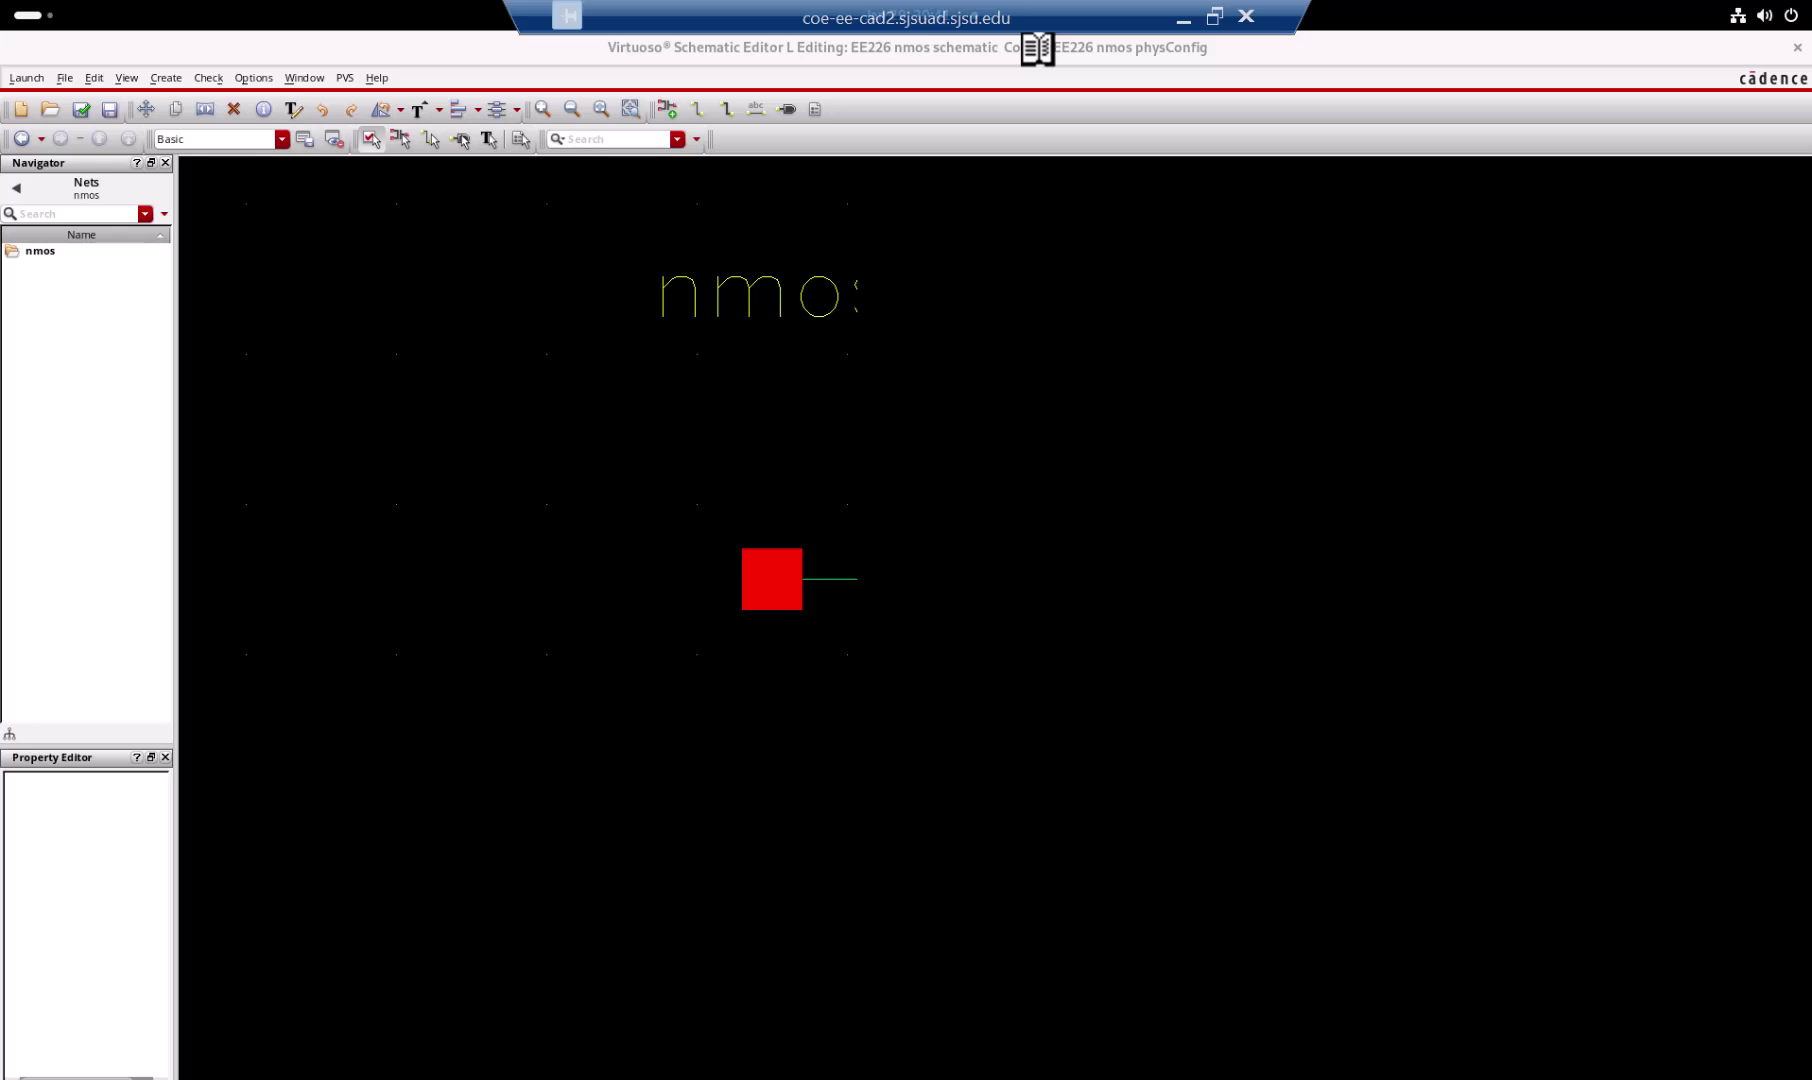
Step: Restore the schematic window and move it to the upper left beside the layout
{"action": "double_click", "coordinate": [1037, 47]}
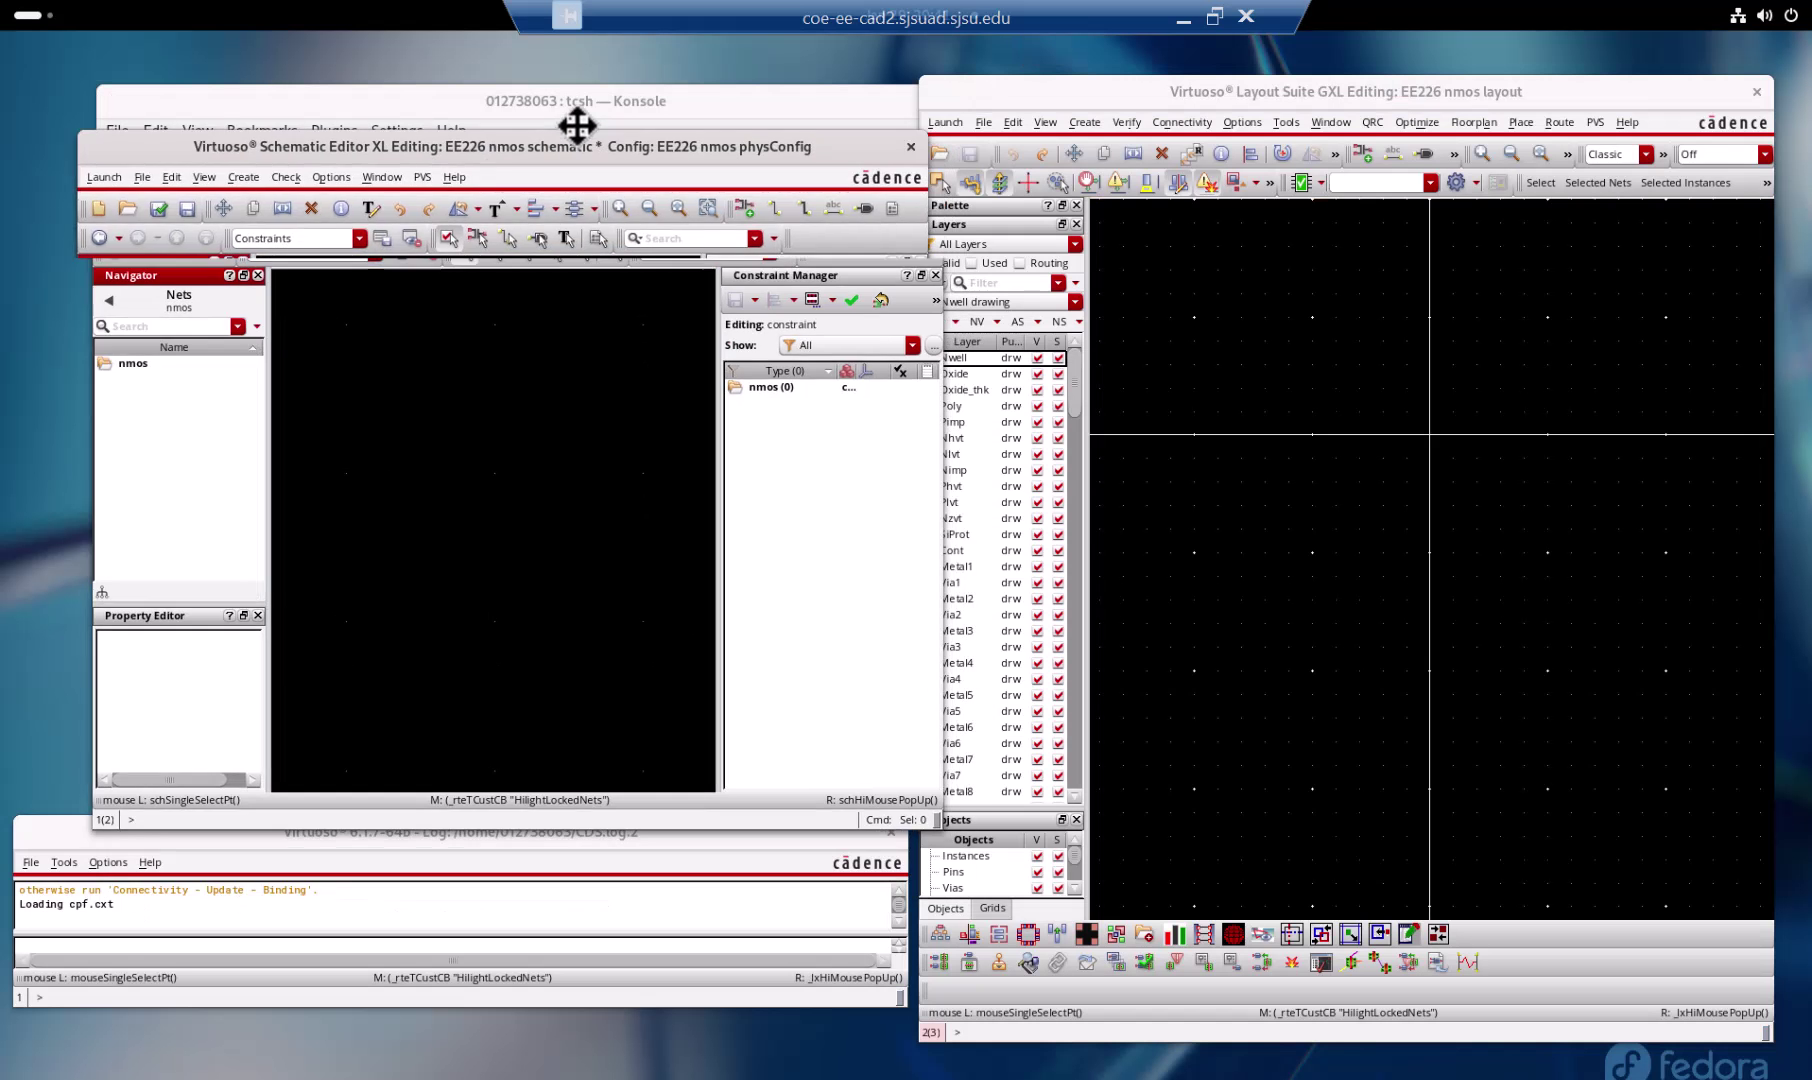
{"action": "left_click_drag", "start_coordinate": [577, 125], "coordinate": [509, 93]}
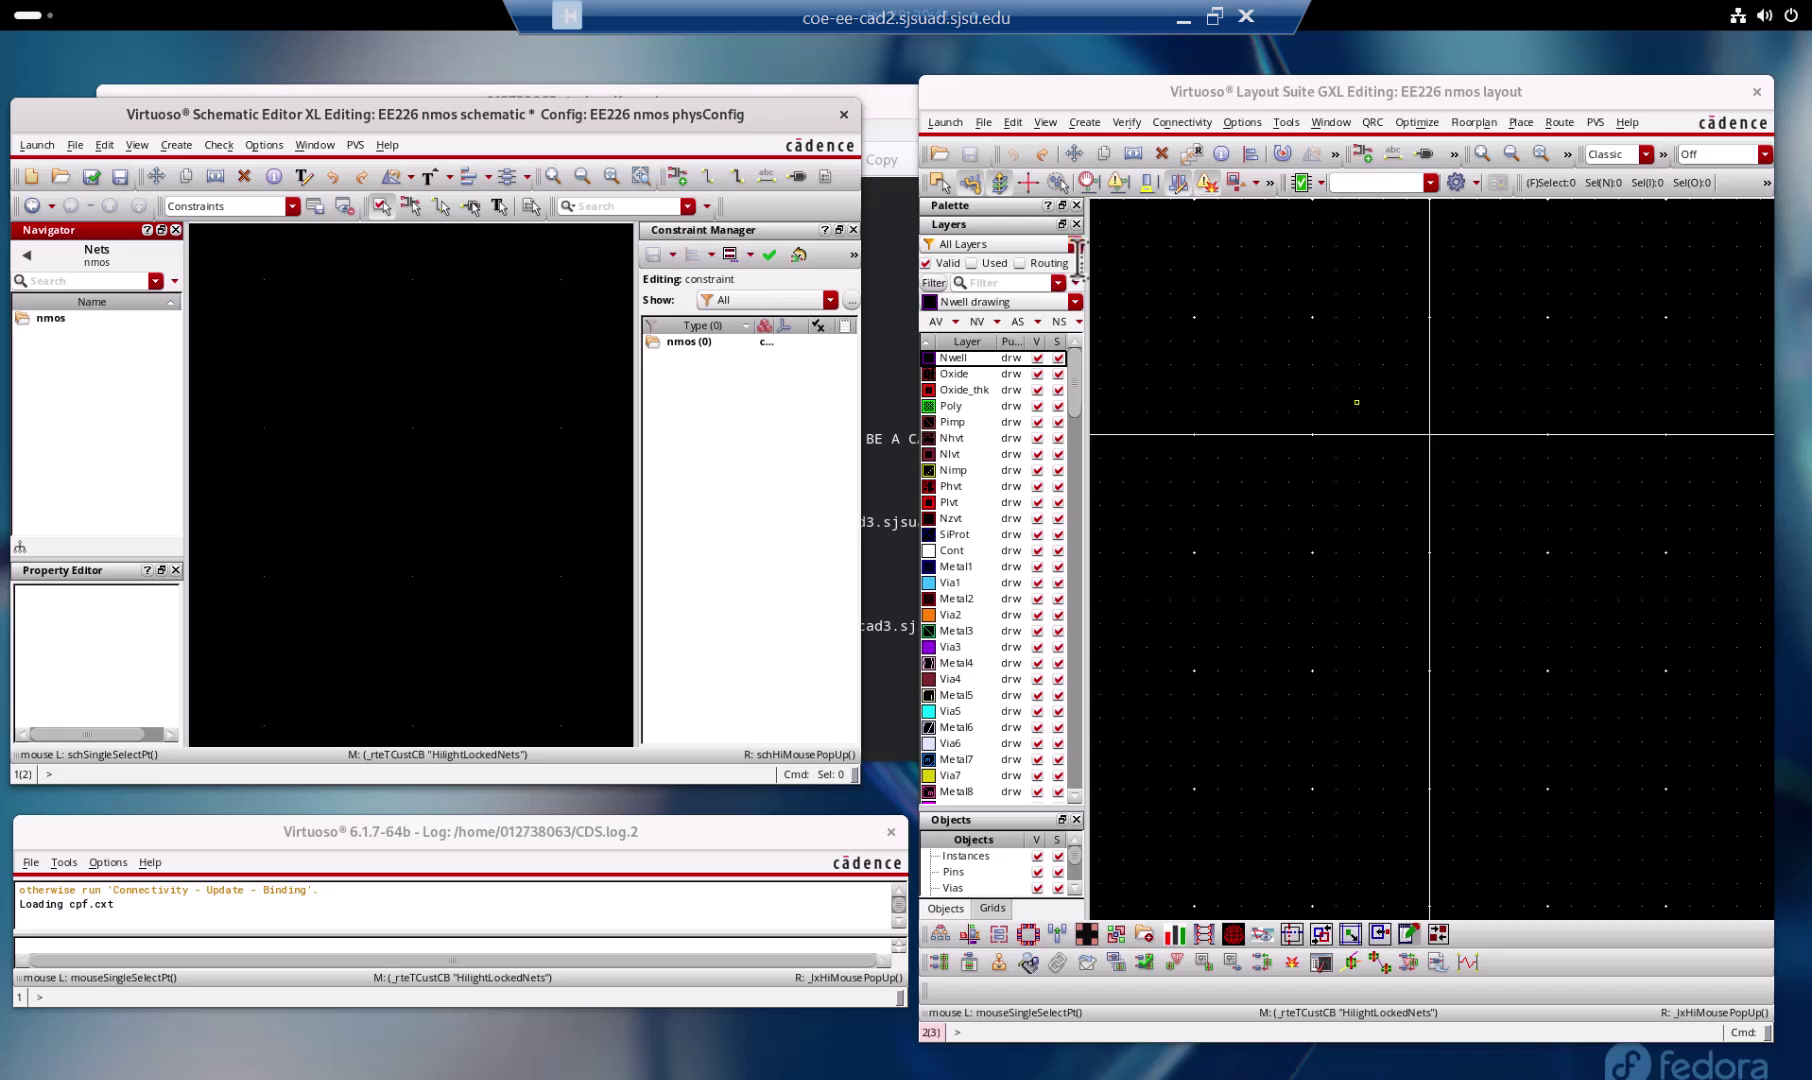
{"action": "key", "text": "Delete"}
Step: Undo the accidental delete, fit the view, and cancel the stray rotate command
{"action": "key", "text": "u"}
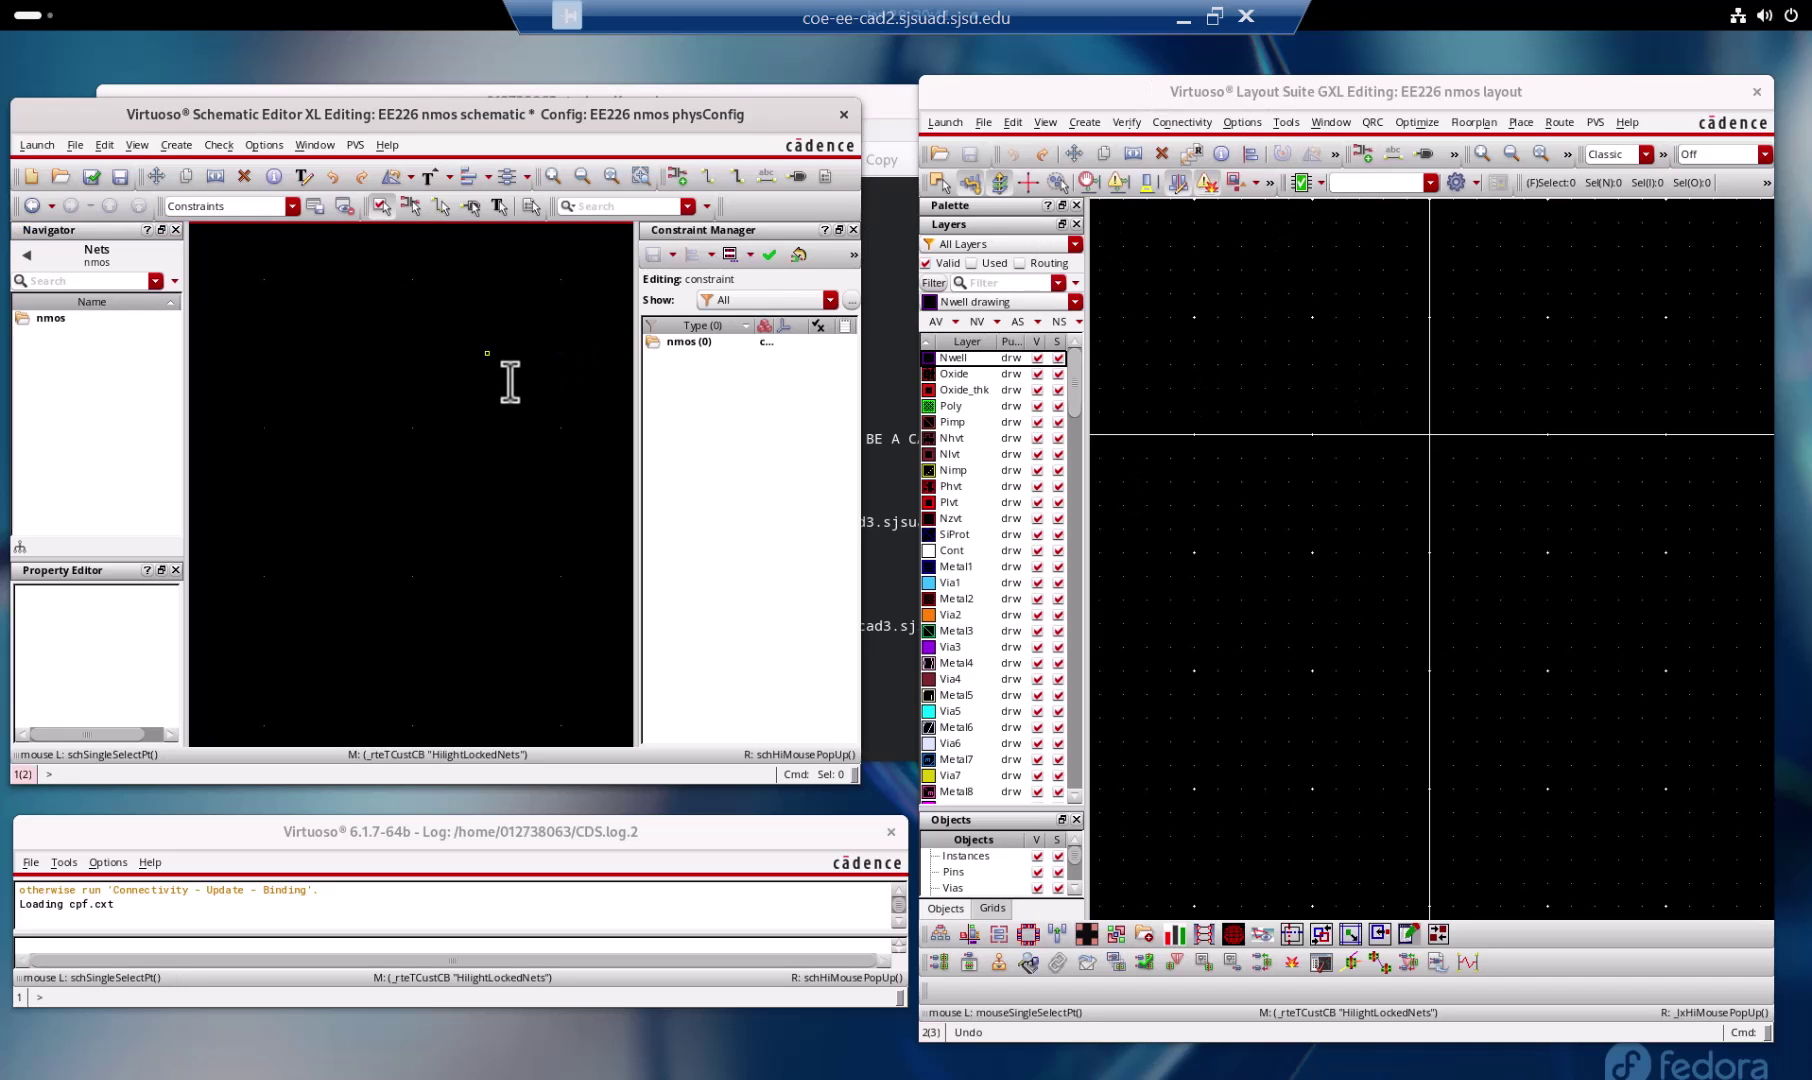
{"action": "key", "text": "f"}
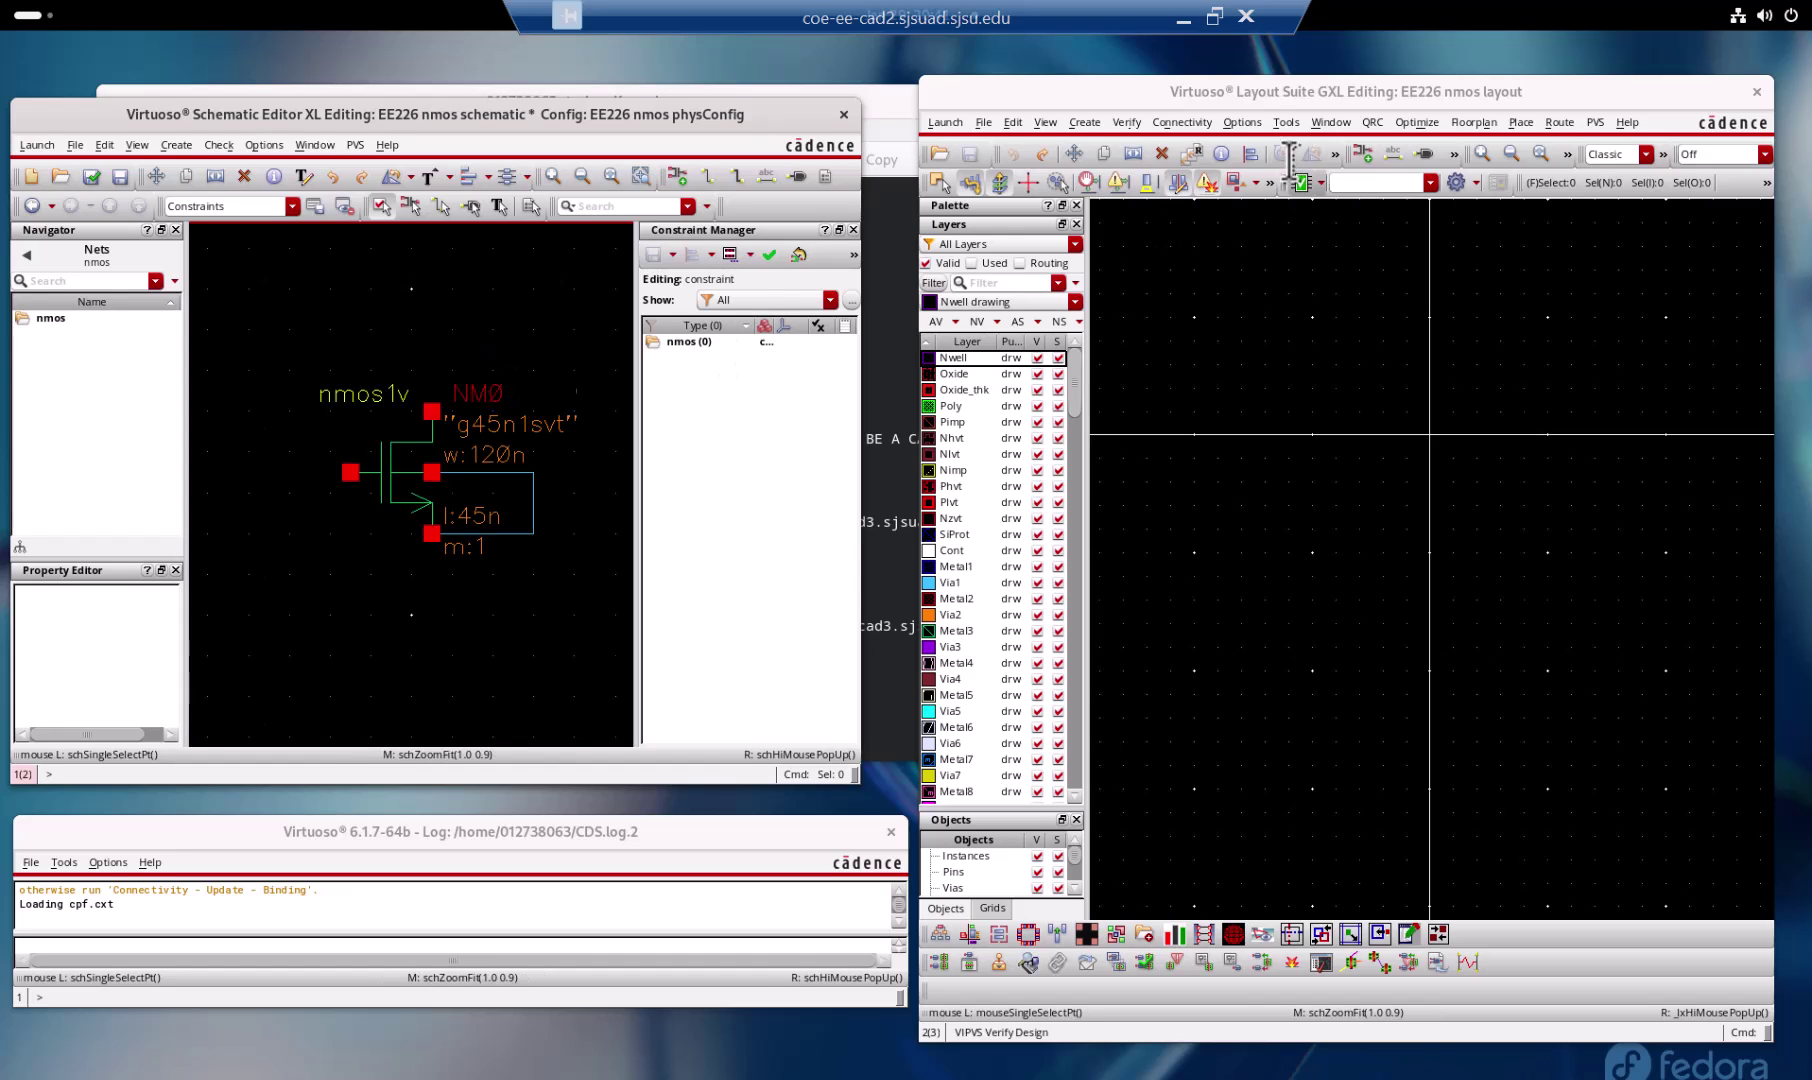
{"action": "key", "text": "shift+o"}
{"action": "left_click", "coordinate": [1181, 95]}
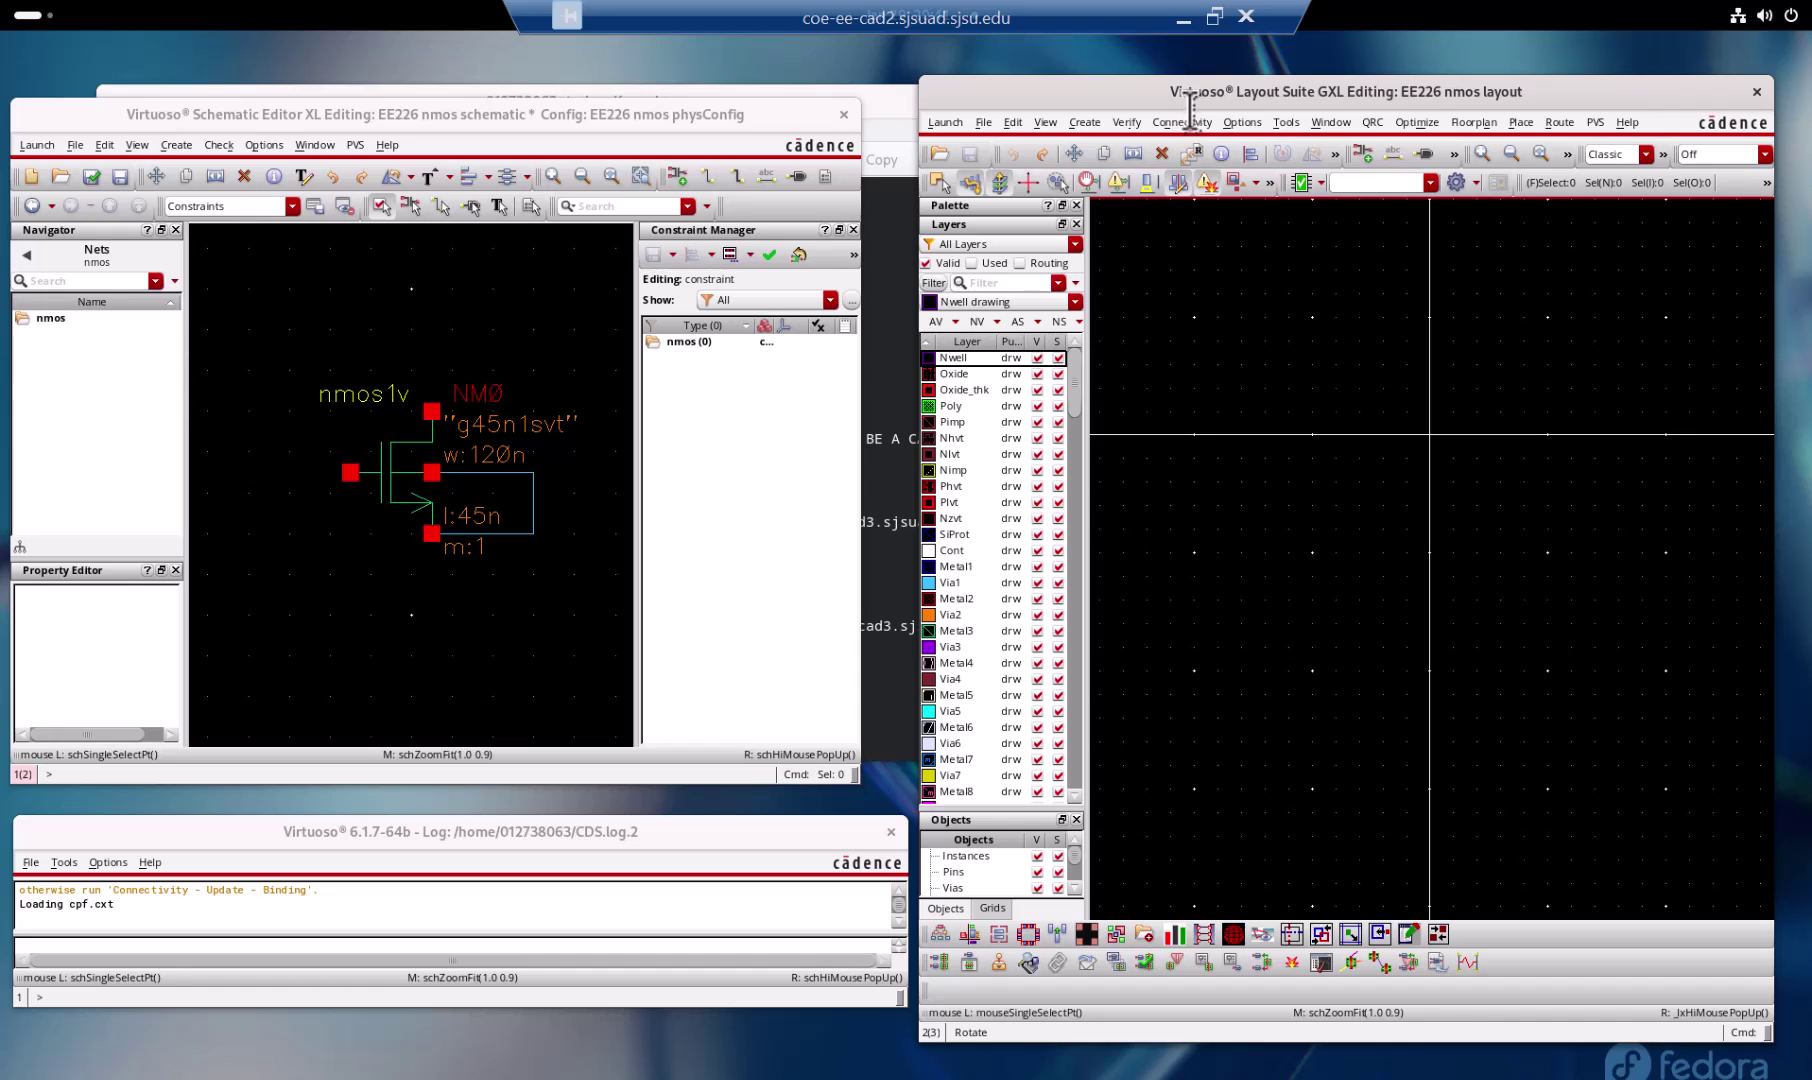
{"action": "key", "text": "Escape"}
Step: Run Connectivity > Generate > All From Source, allowing extraction and accepting default settings
{"action": "left_click", "coordinate": [1183, 122]}
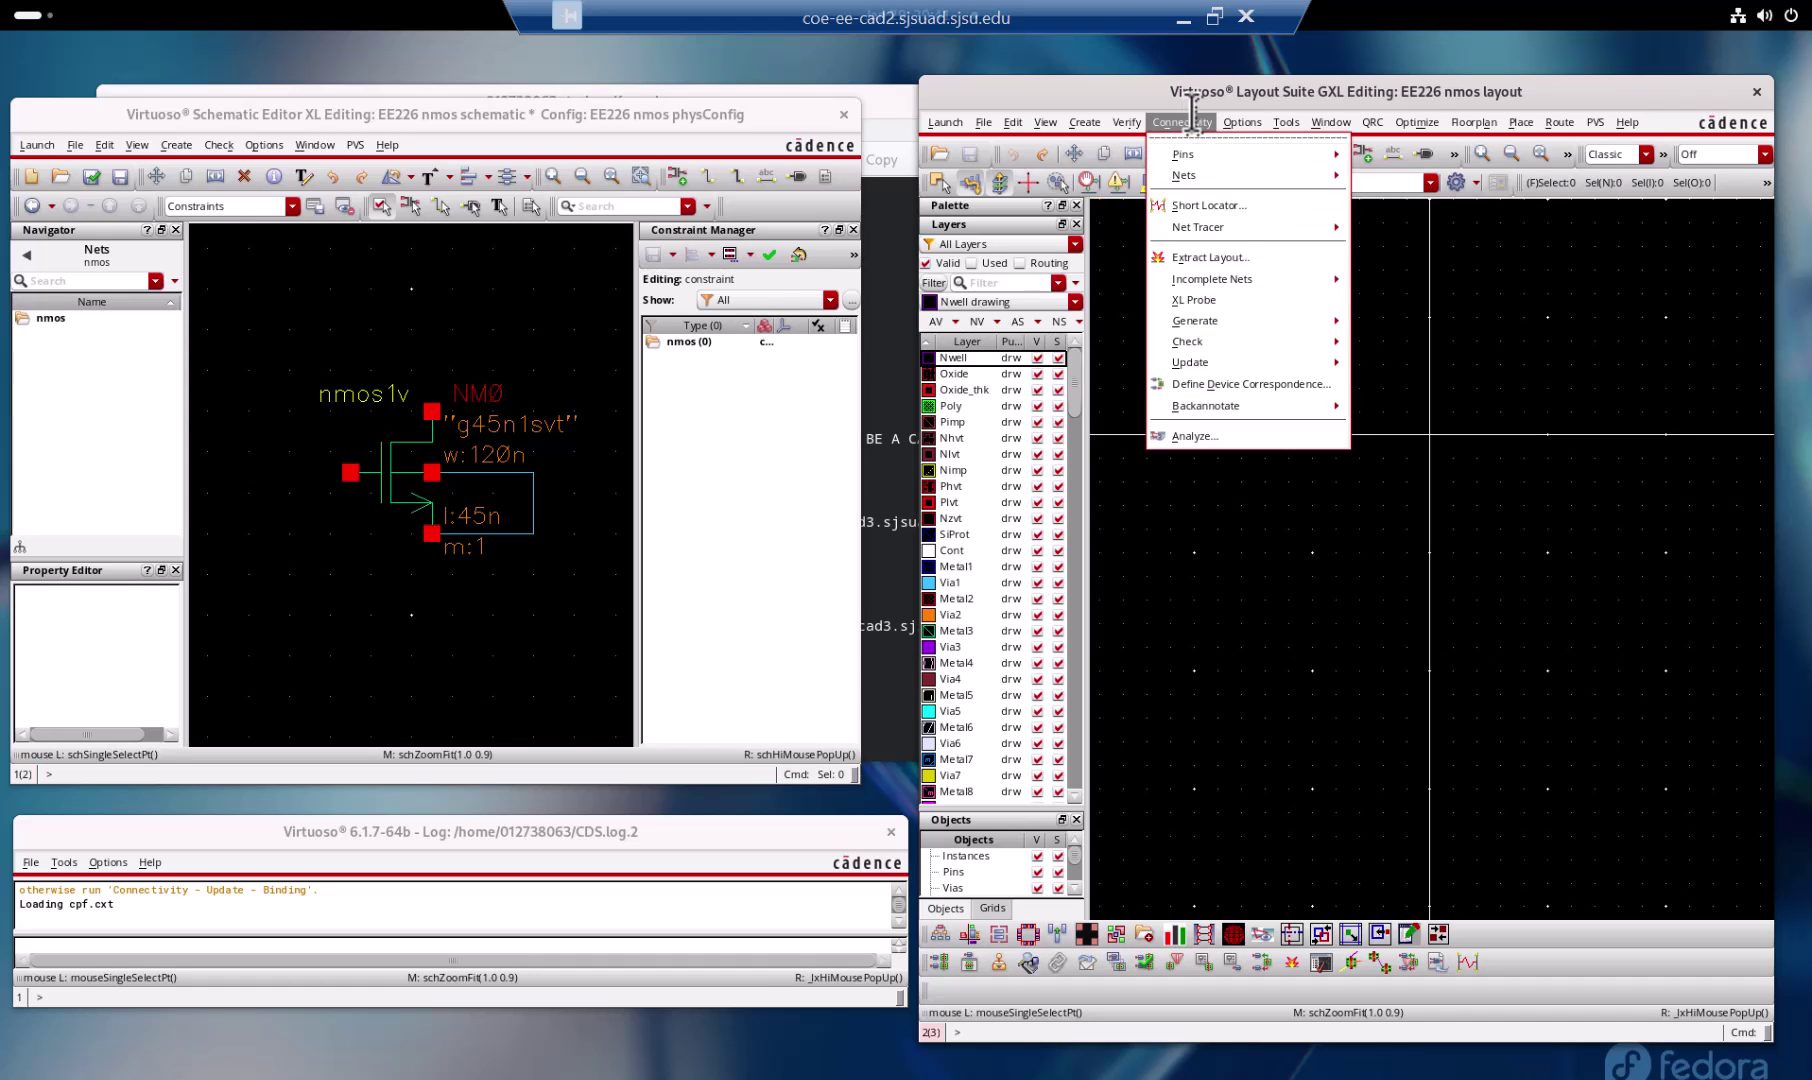
{"action": "mouse_move", "coordinate": [1290, 320]}
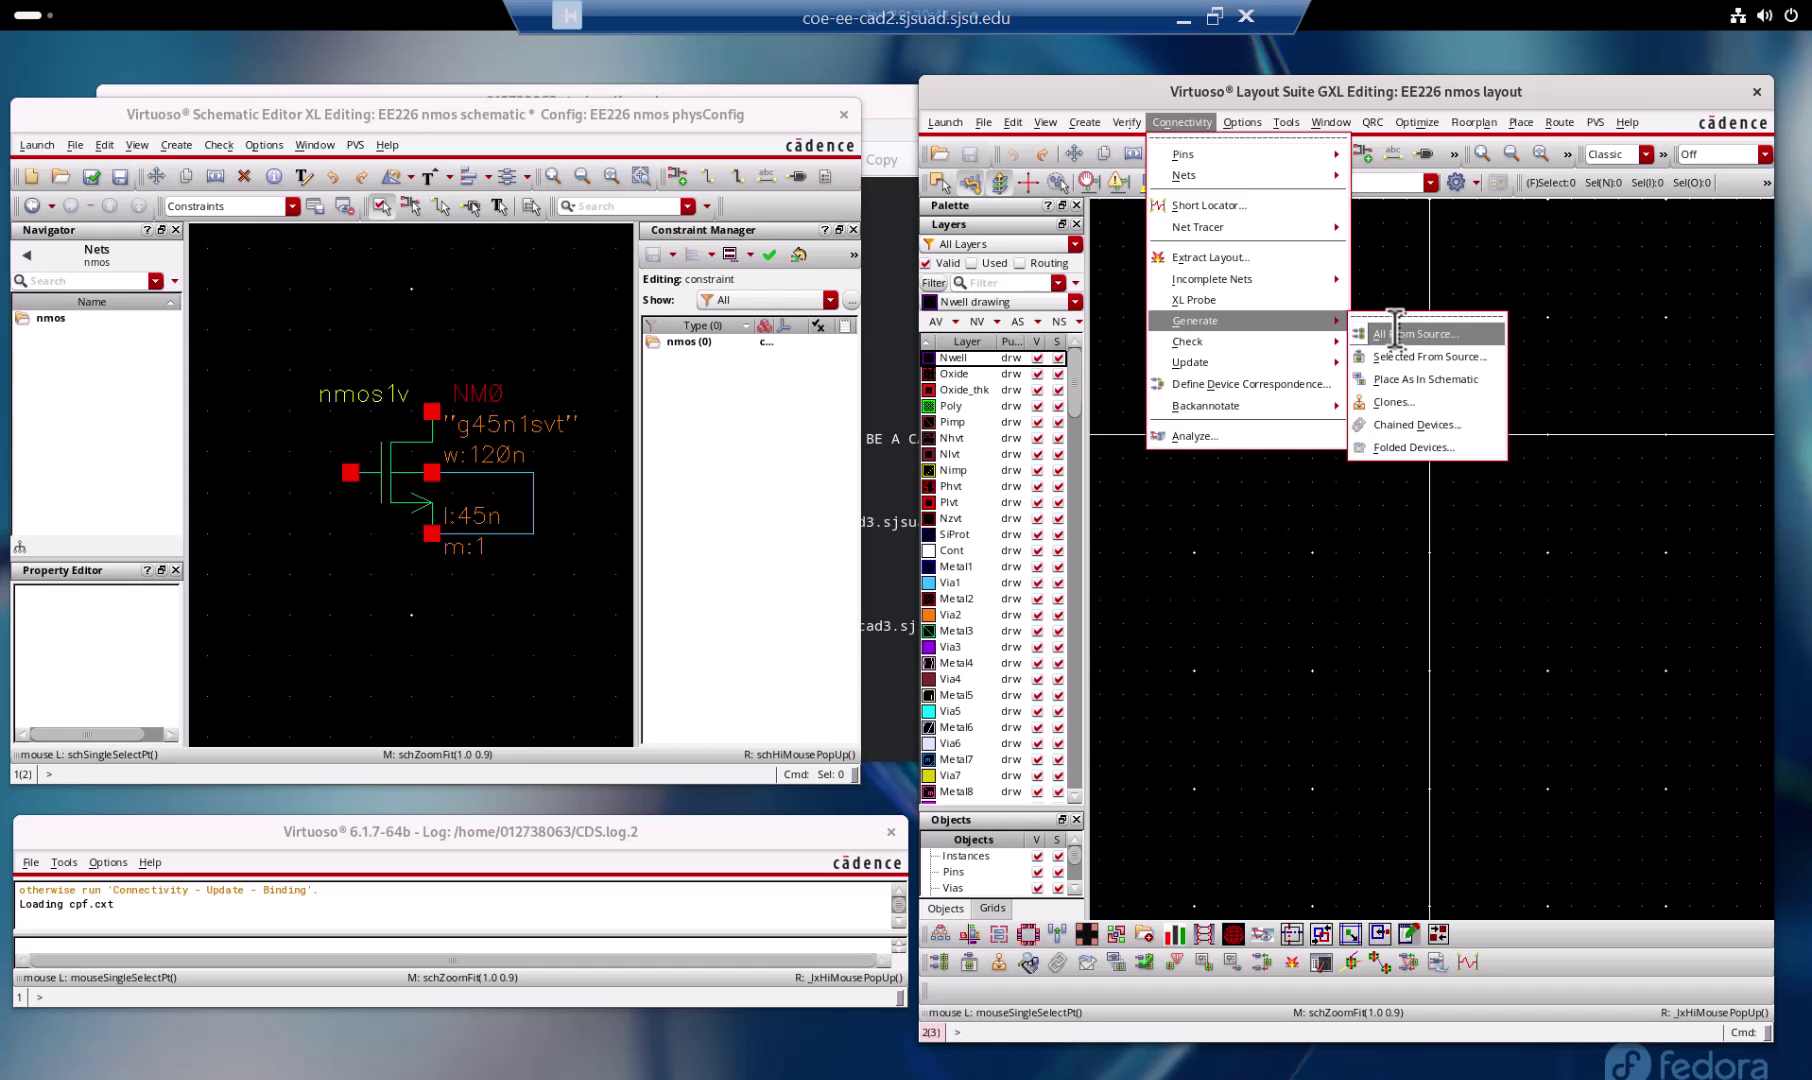
{"action": "left_click", "coordinate": [1395, 332]}
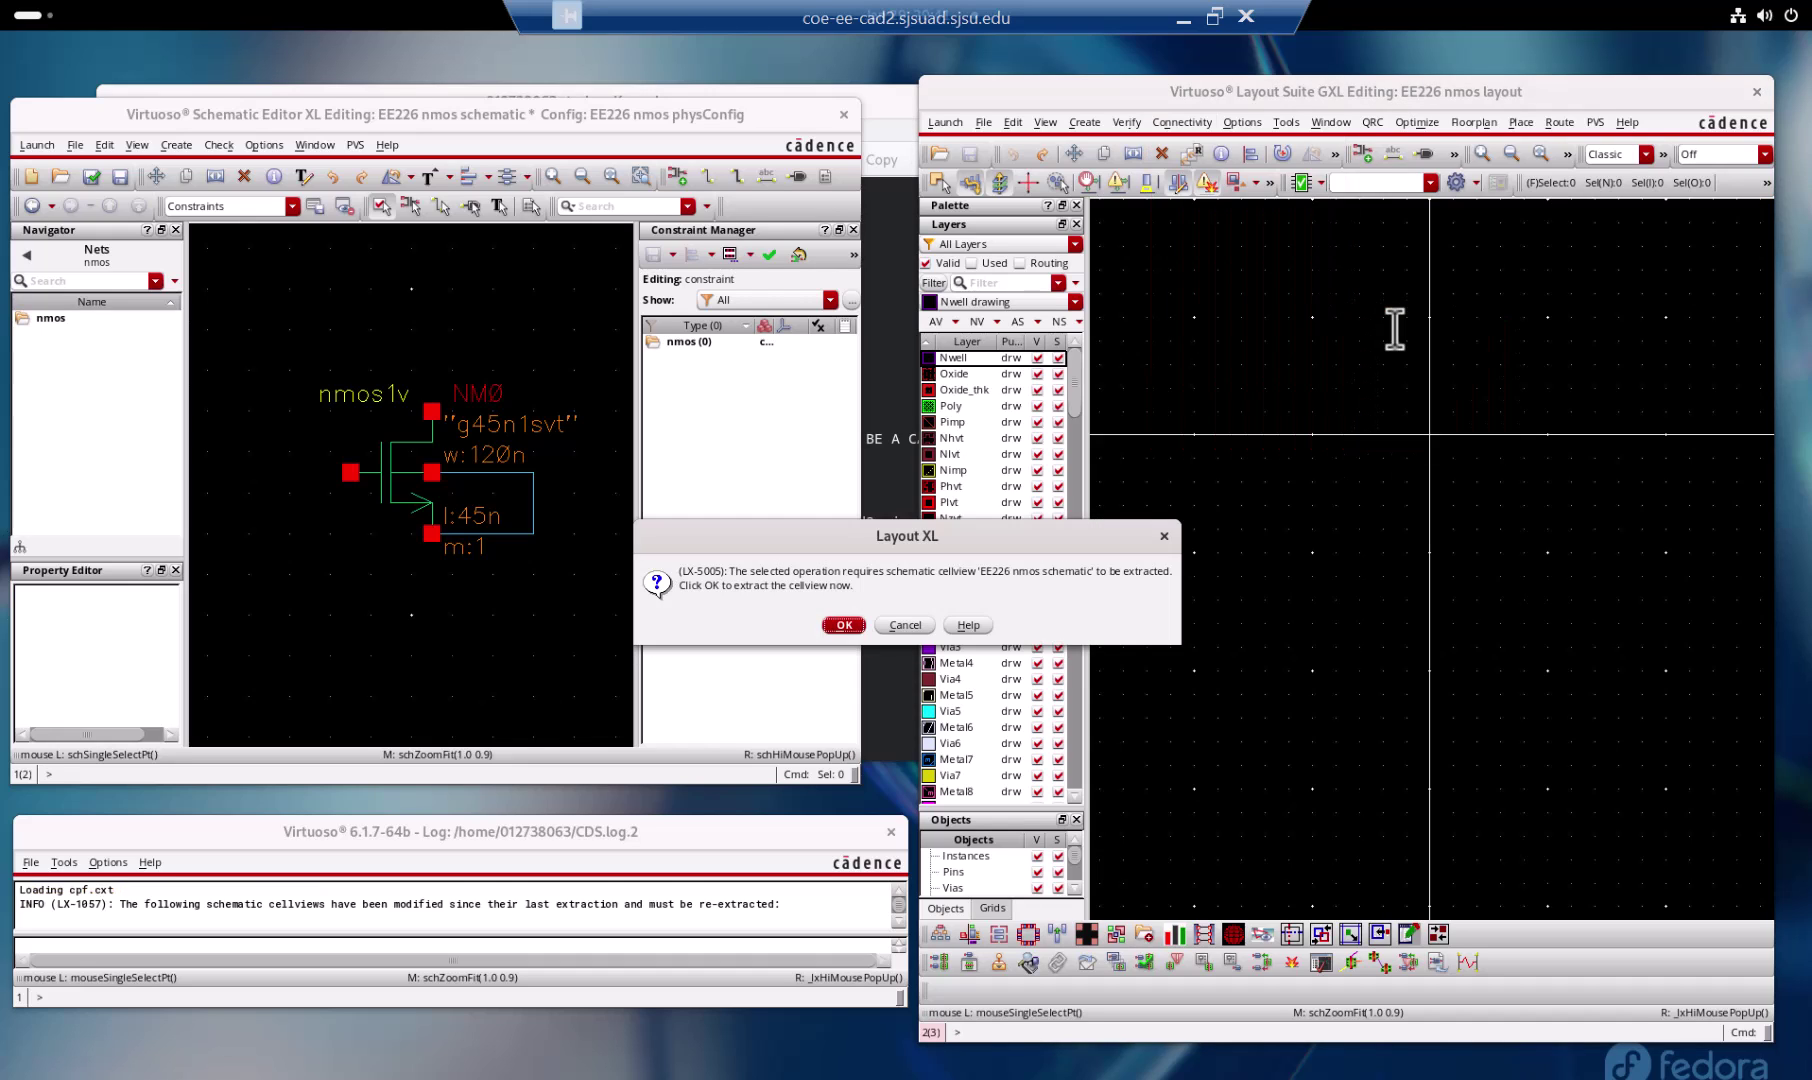
{"action": "left_click", "coordinate": [847, 626]}
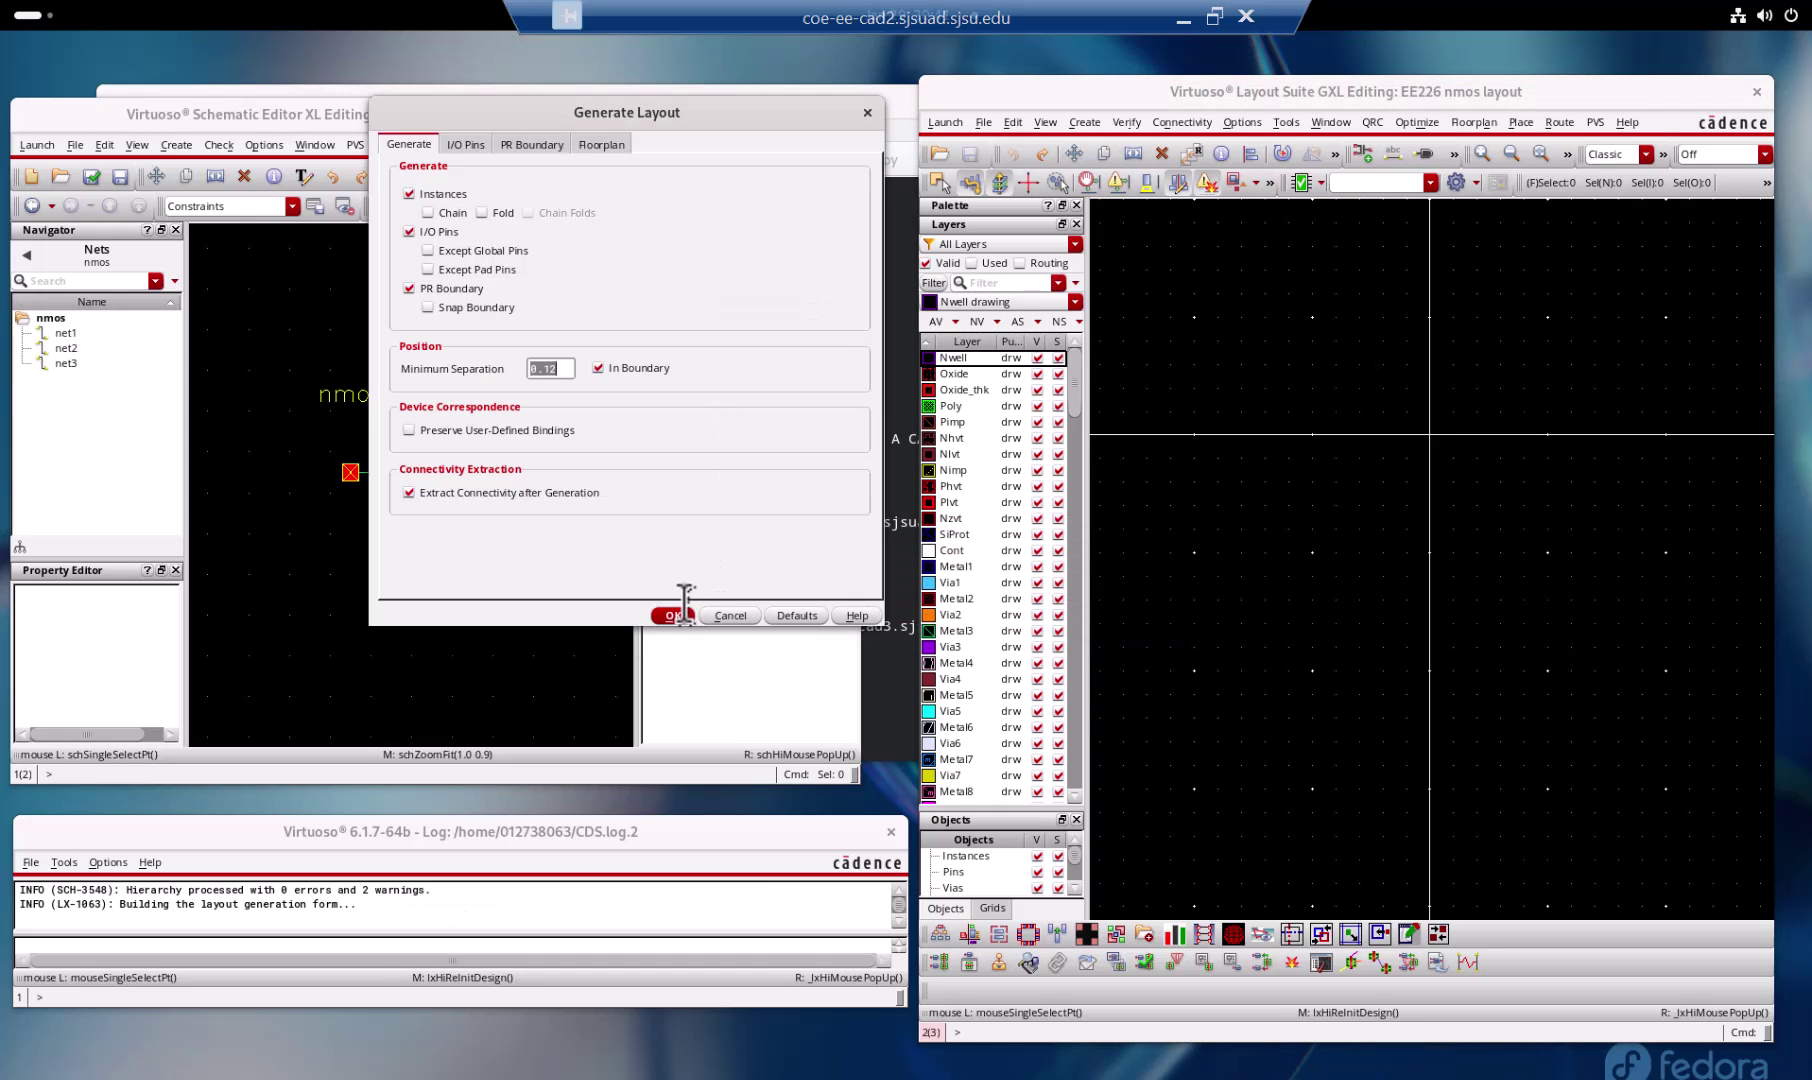
{"action": "left_click", "coordinate": [676, 614]}
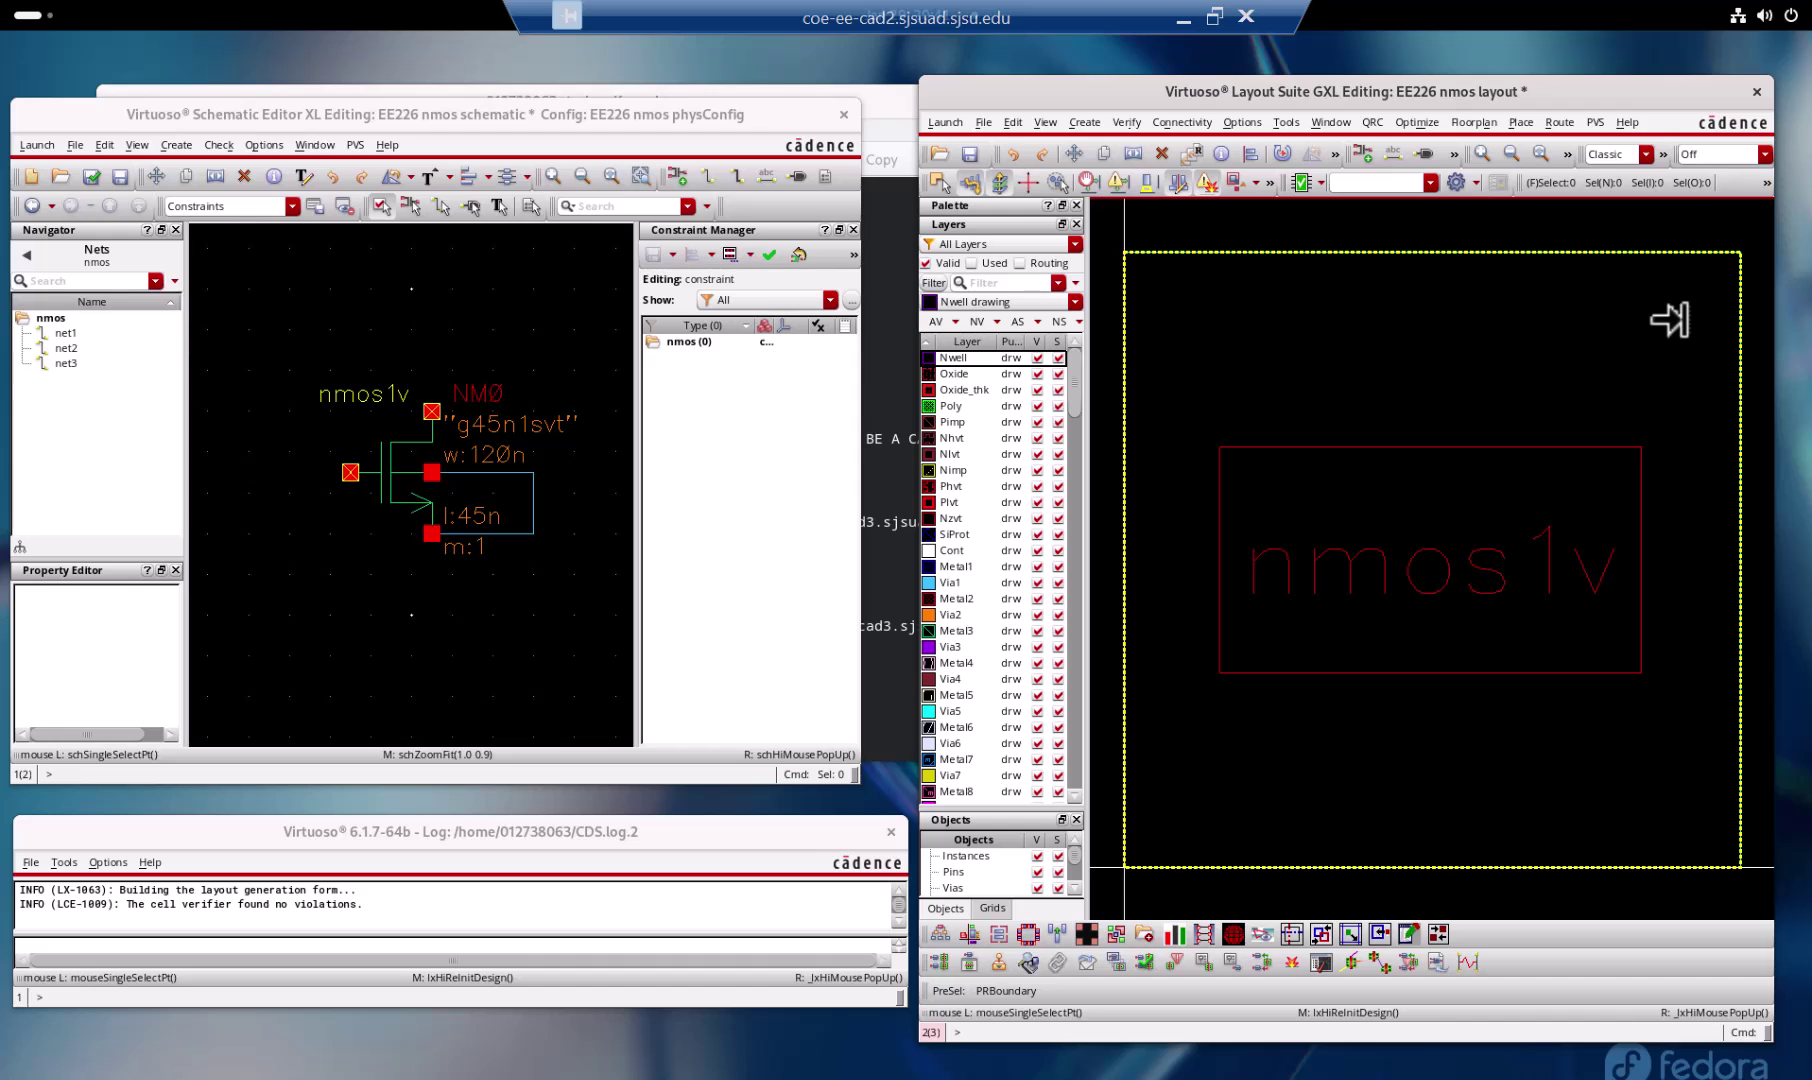
Step: Display all hierarchy levels with Shift+F and maximize the nmos layout window
{"action": "key", "text": "shift"}
{"action": "key", "text": "shift+f"}
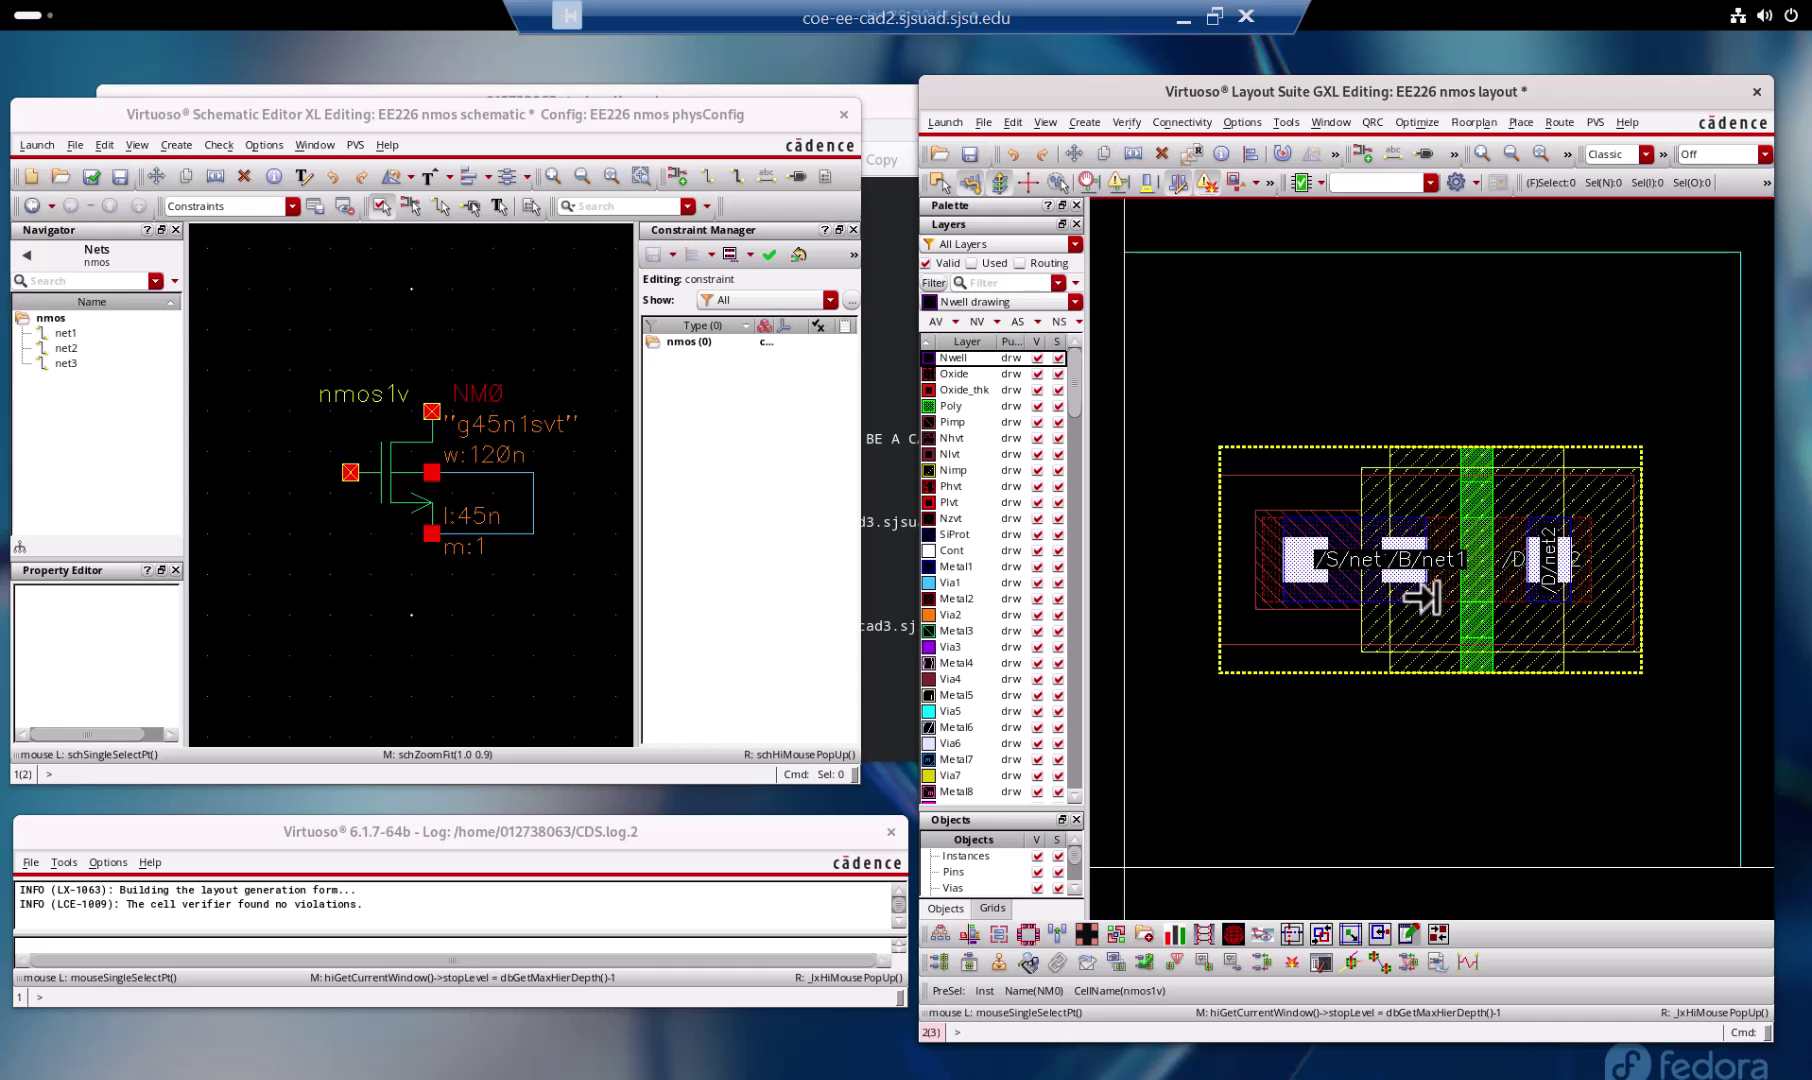
{"action": "left_click", "coordinate": [1073, 153]}
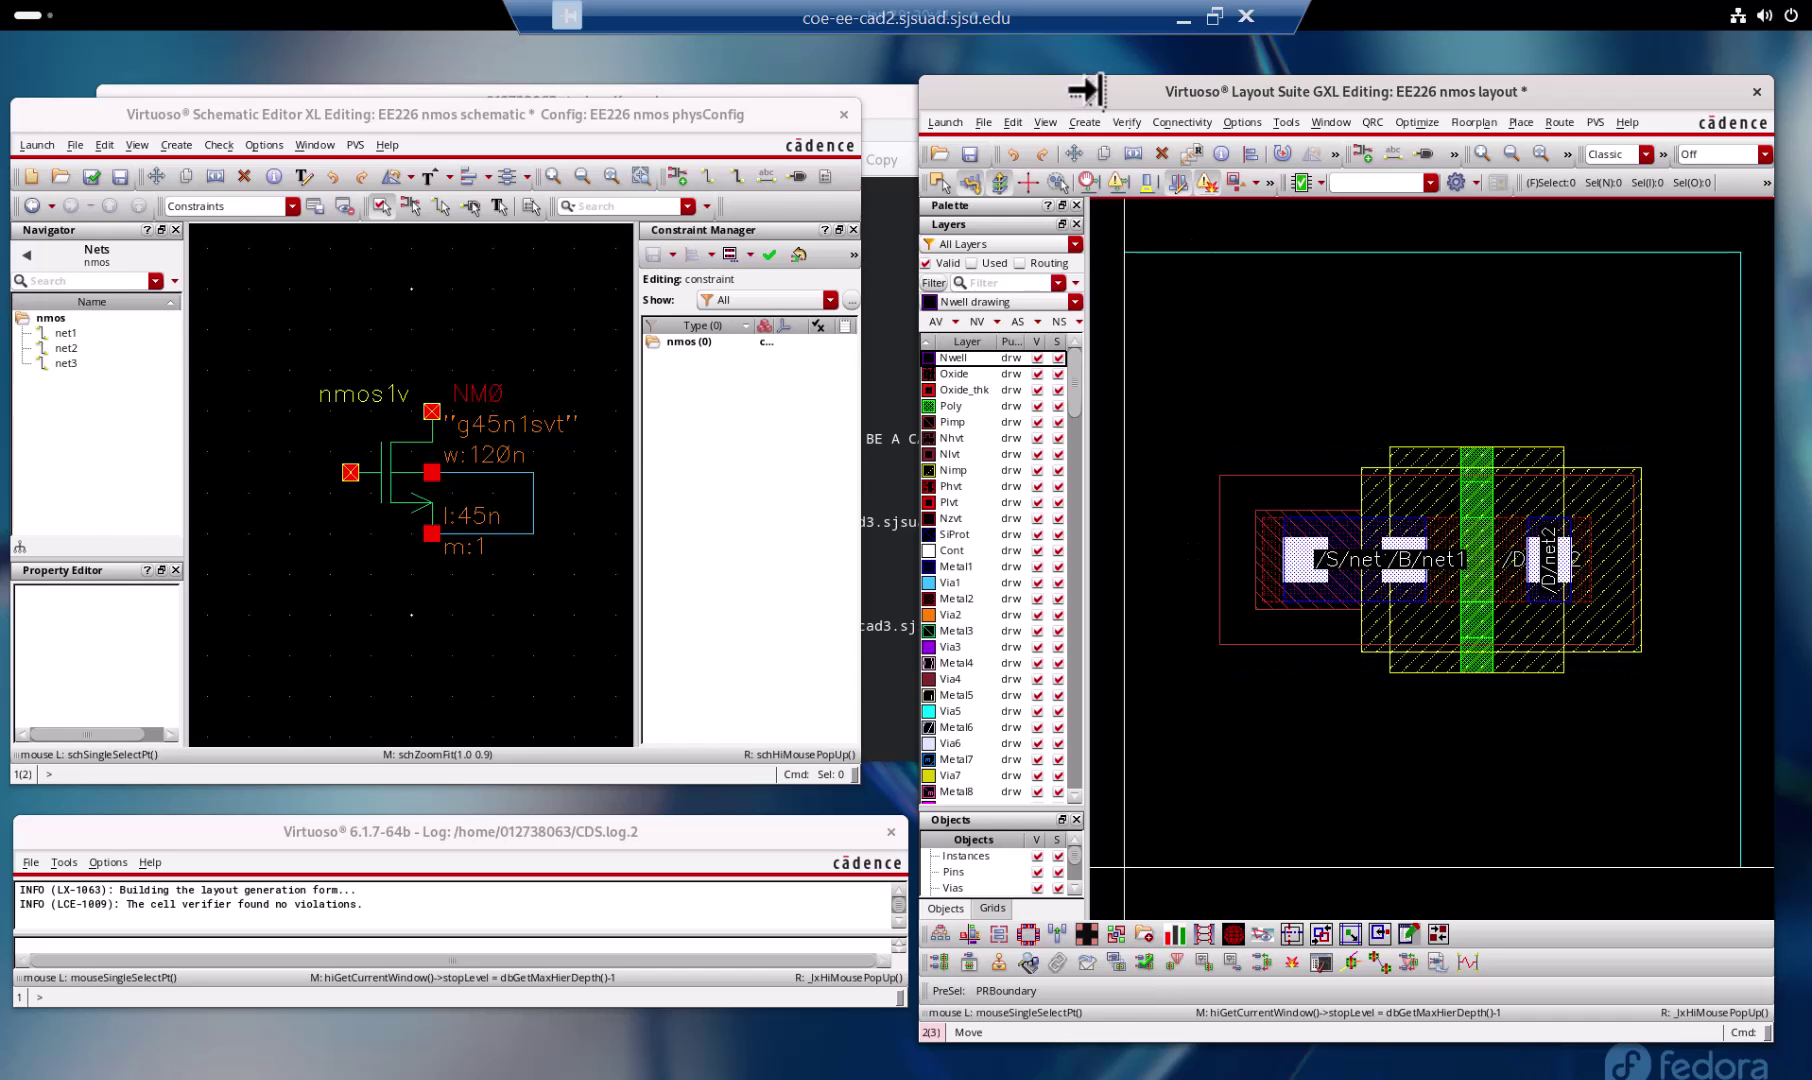
{"action": "double_click", "coordinate": [1090, 92]}
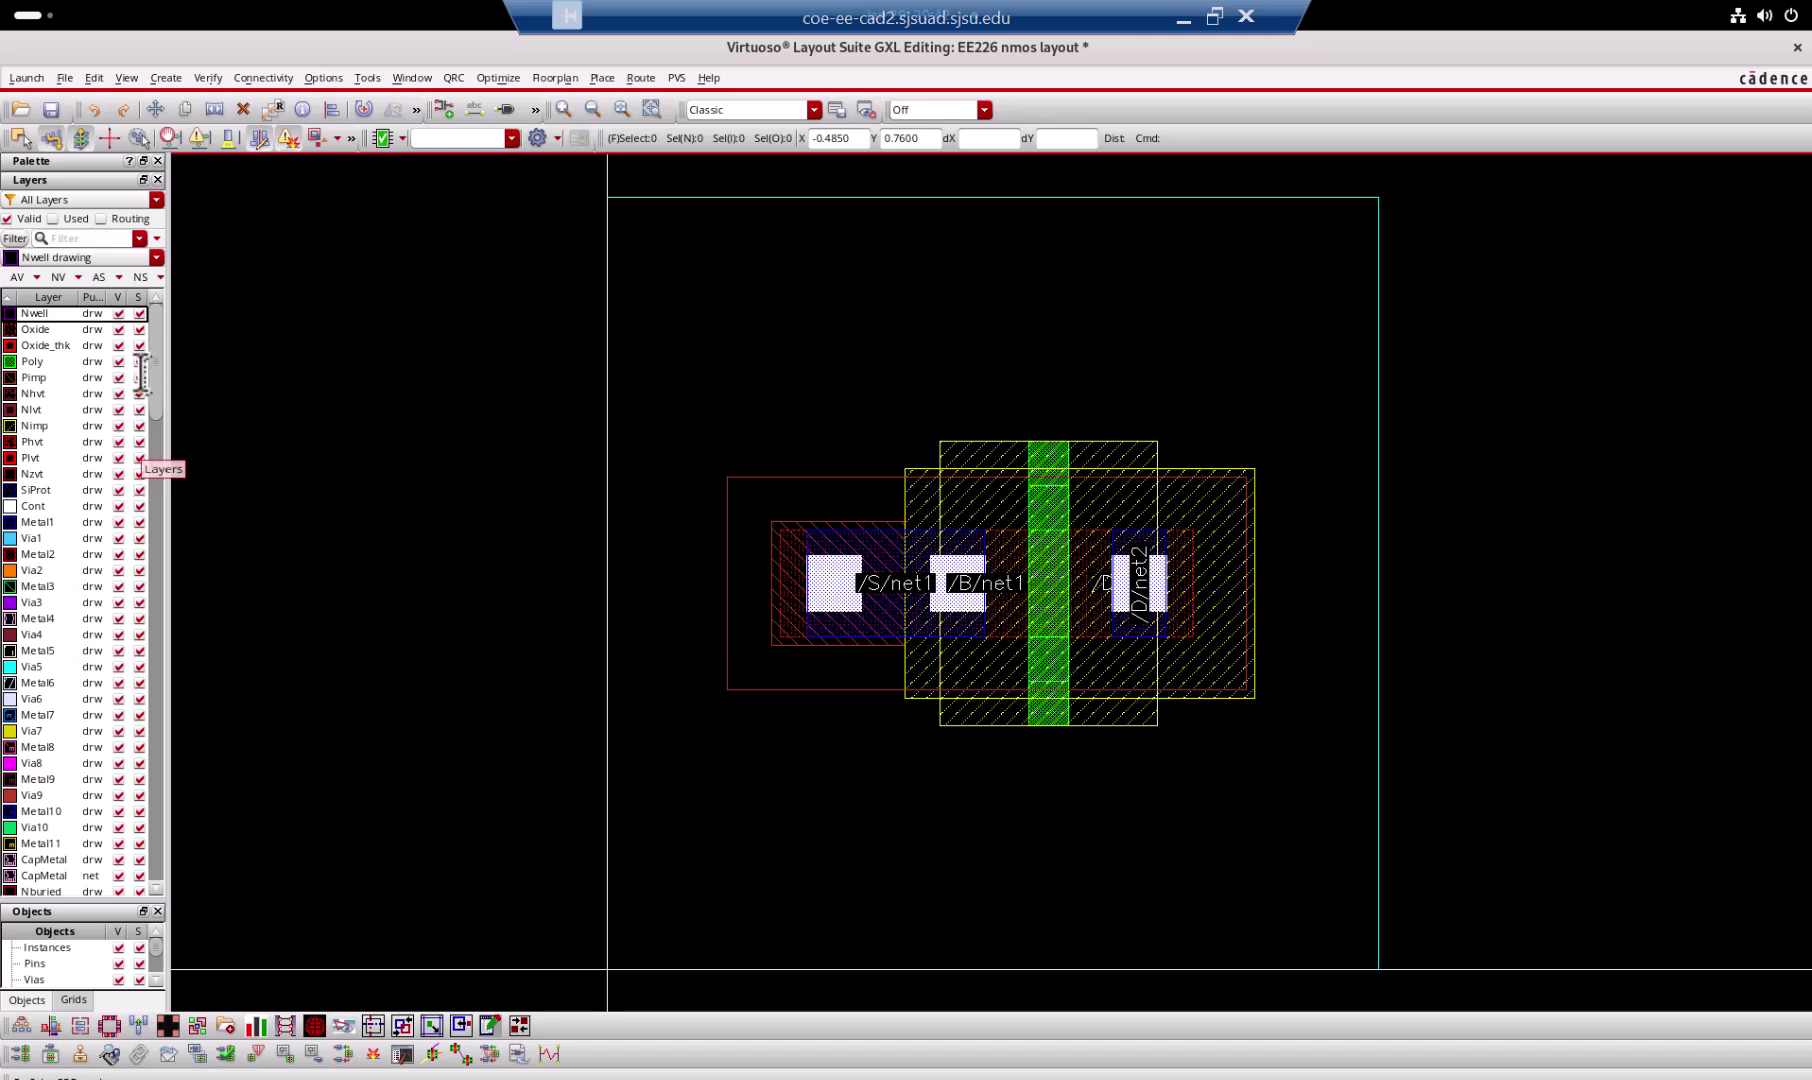
Step: Sort the Layers palette by purpose and name, reset the order, and leave only Nwell visible
{"action": "left_click", "coordinate": [90, 296]}
{"action": "left_click", "coordinate": [92, 296]}
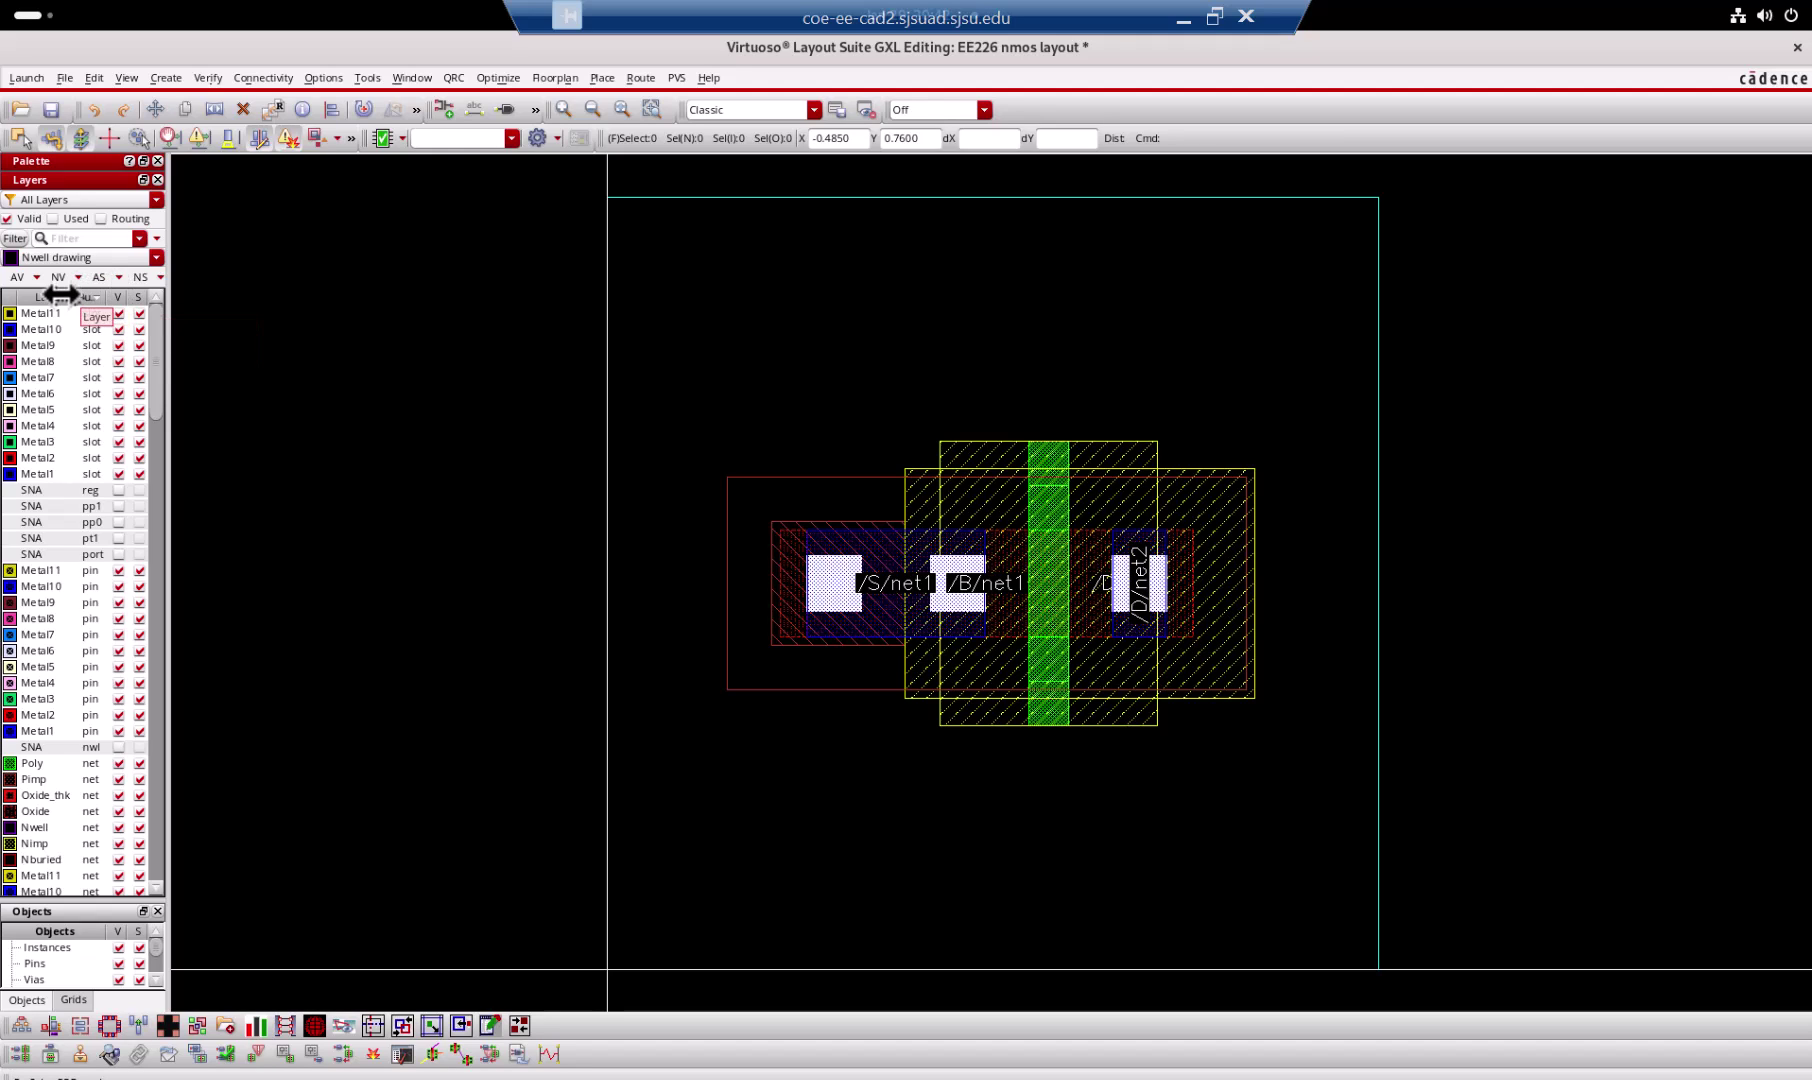
{"action": "left_click", "coordinate": [48, 297]}
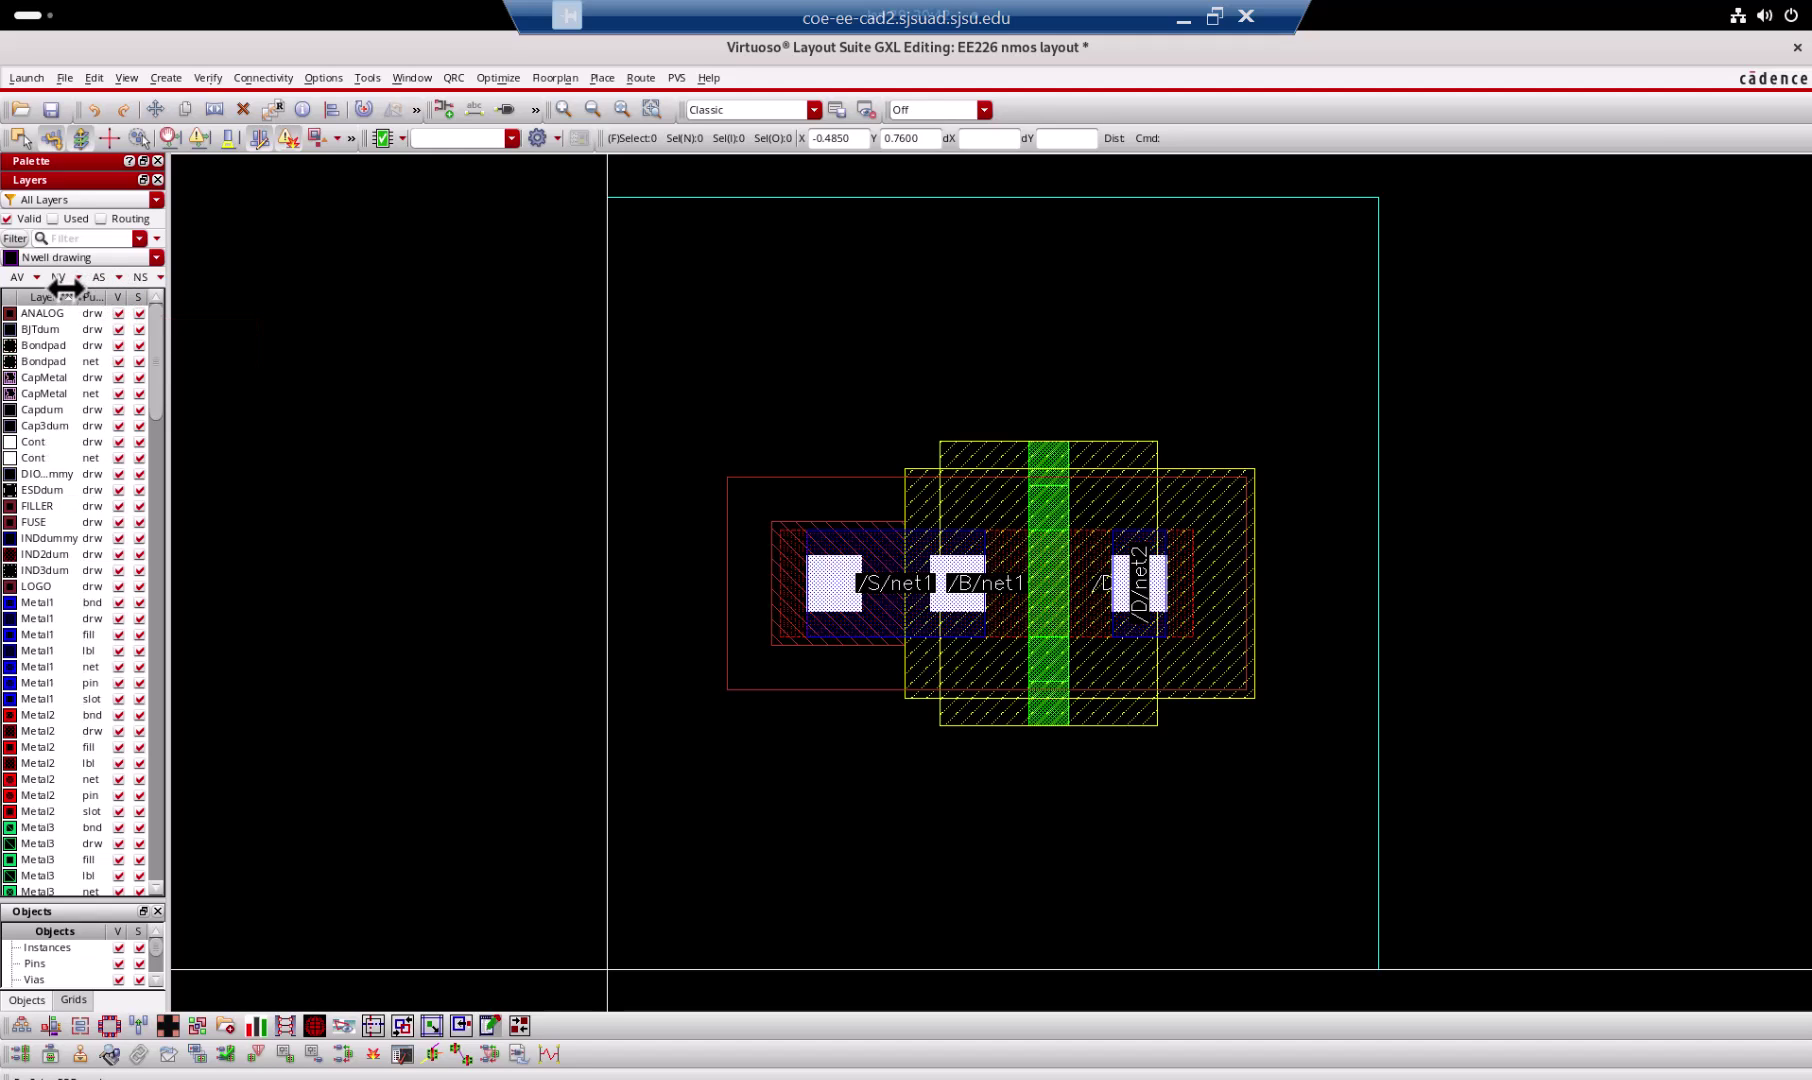
{"action": "left_click", "coordinate": [58, 295]}
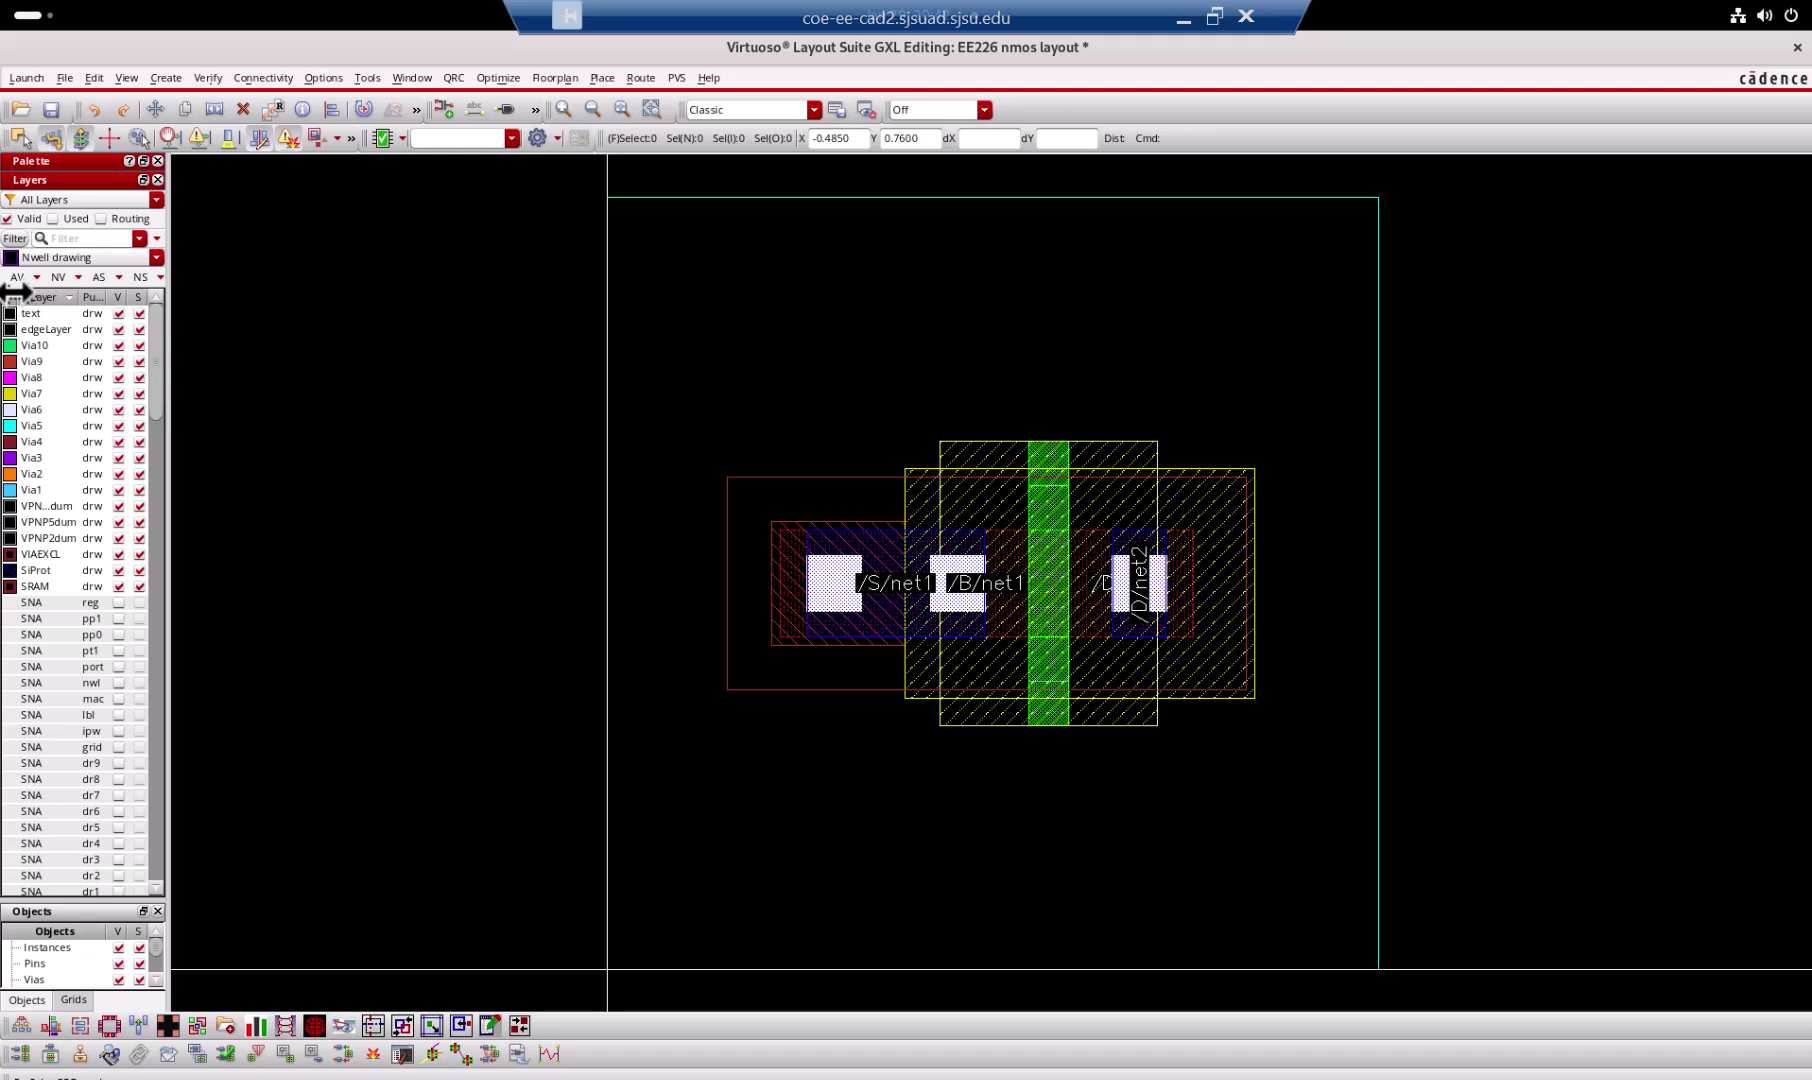
{"action": "left_click", "coordinate": [24, 296]}
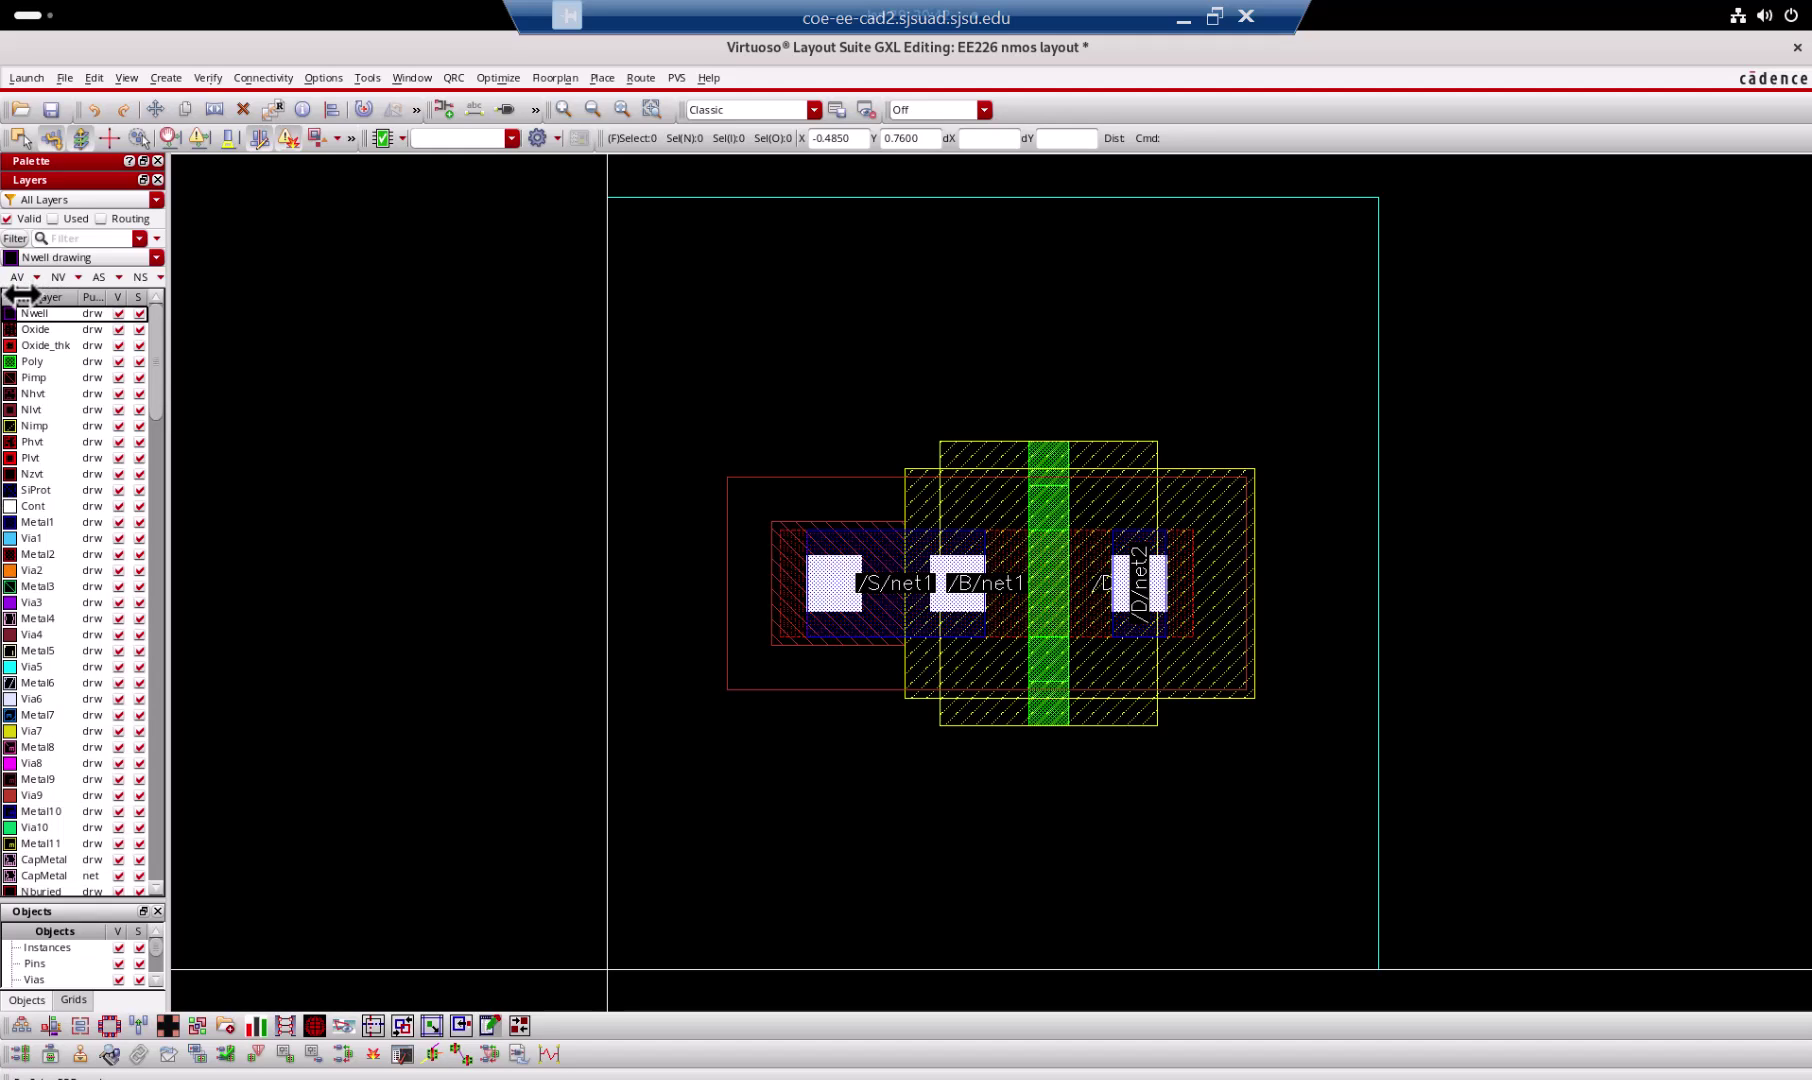
{"action": "left_click", "coordinate": [121, 295]}
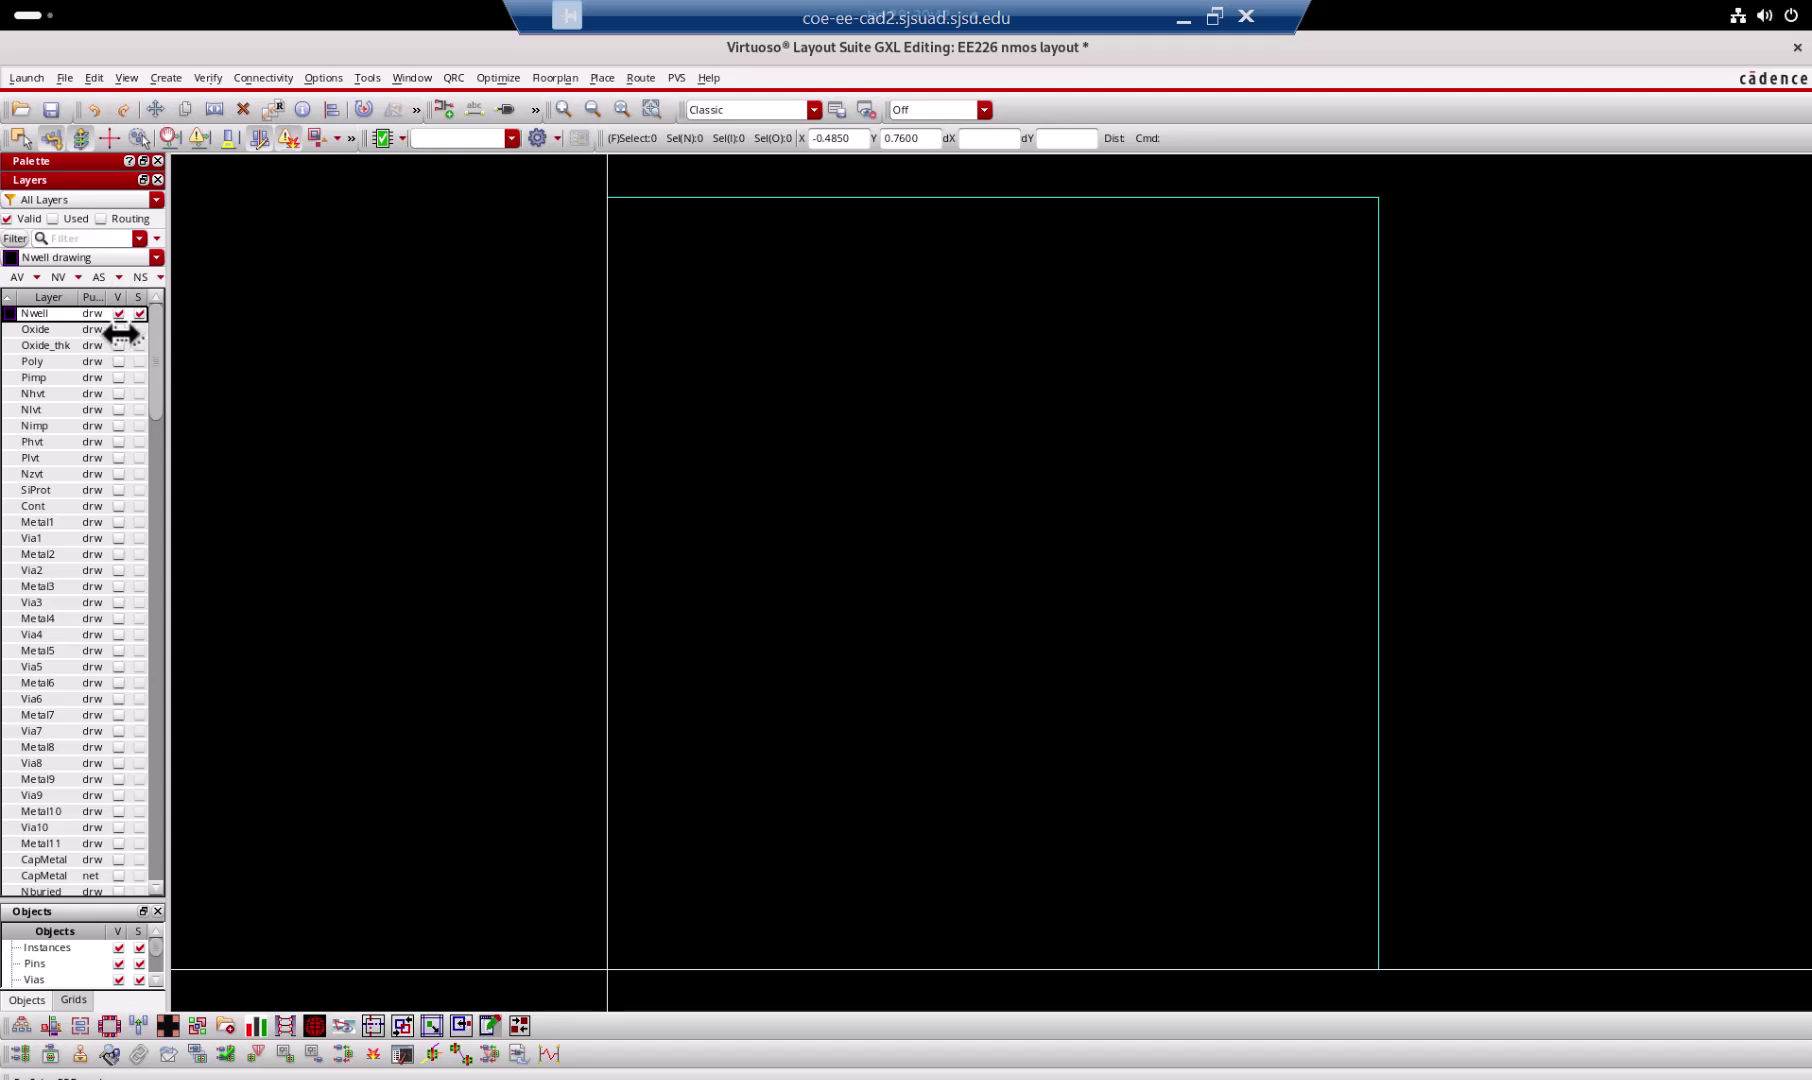
Step: Make Oxide, Poly, Nimp, Pimp, Metal1 and Cont visible, then window the remote desktop
{"action": "left_click", "coordinate": [120, 329]}
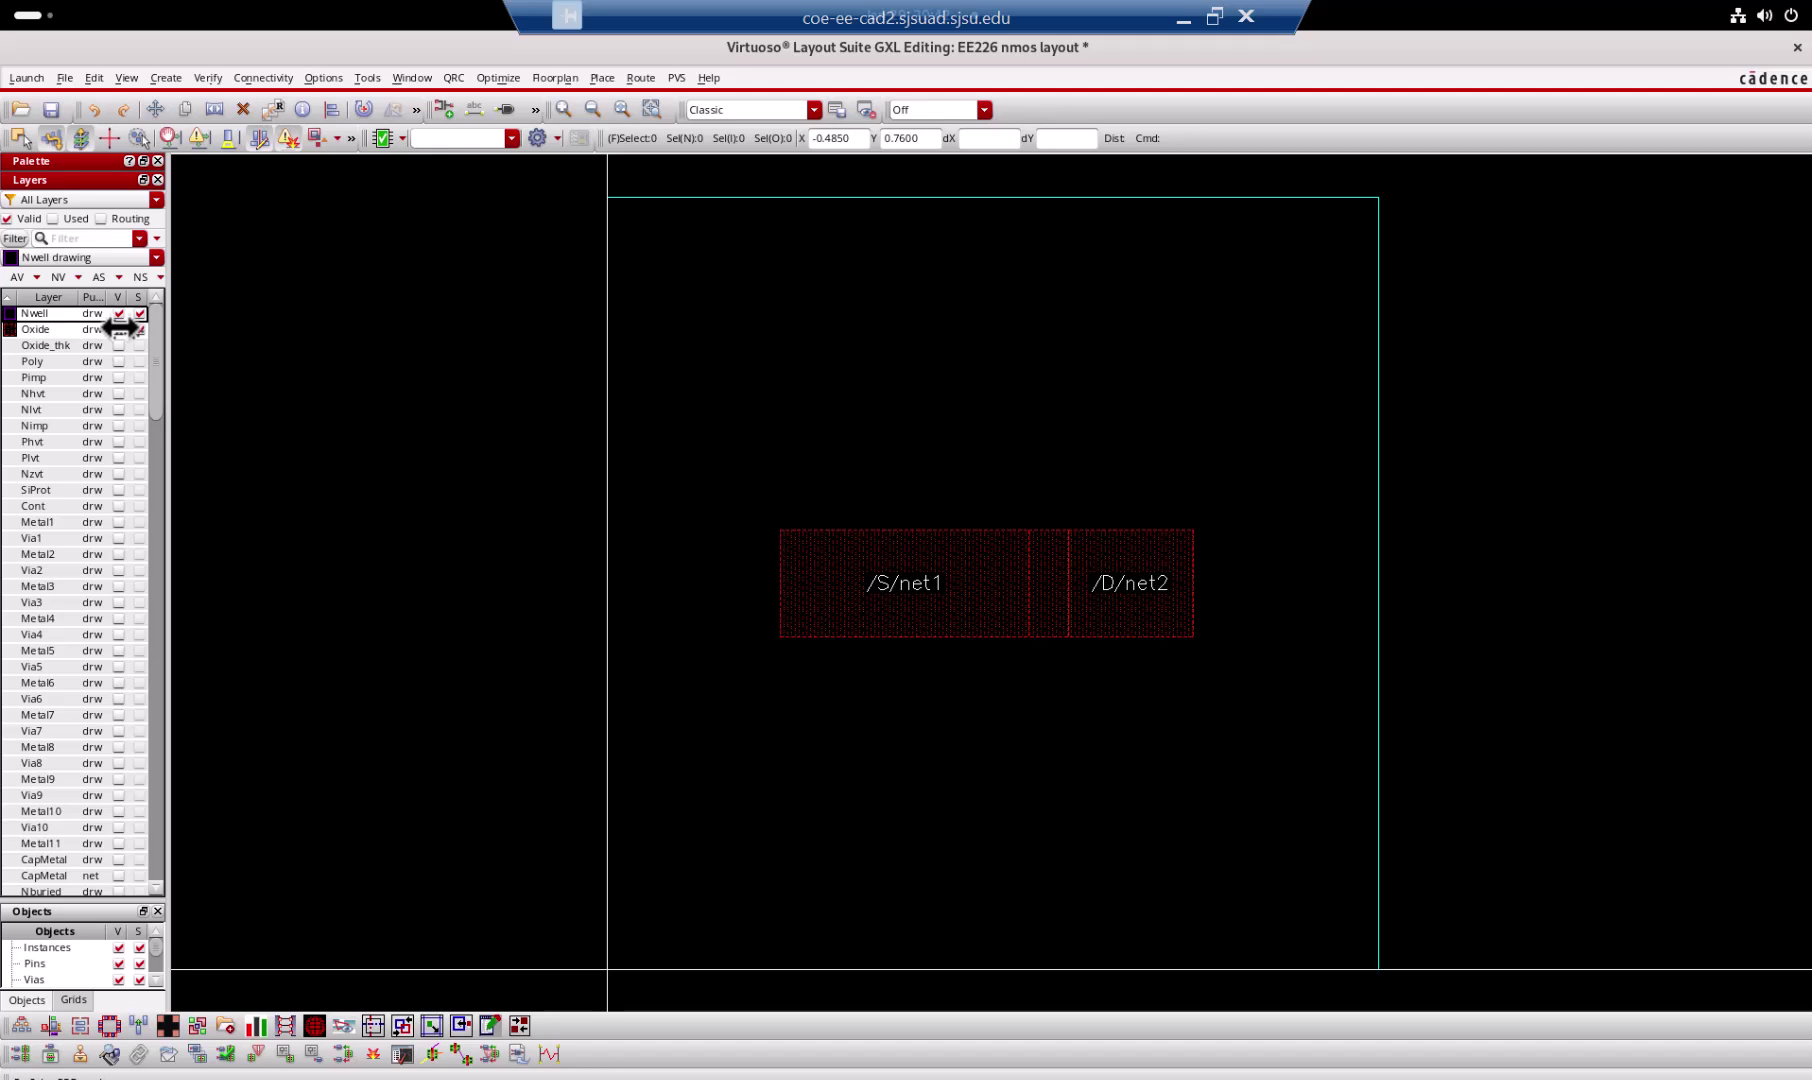
{"action": "left_click", "coordinate": [120, 360]}
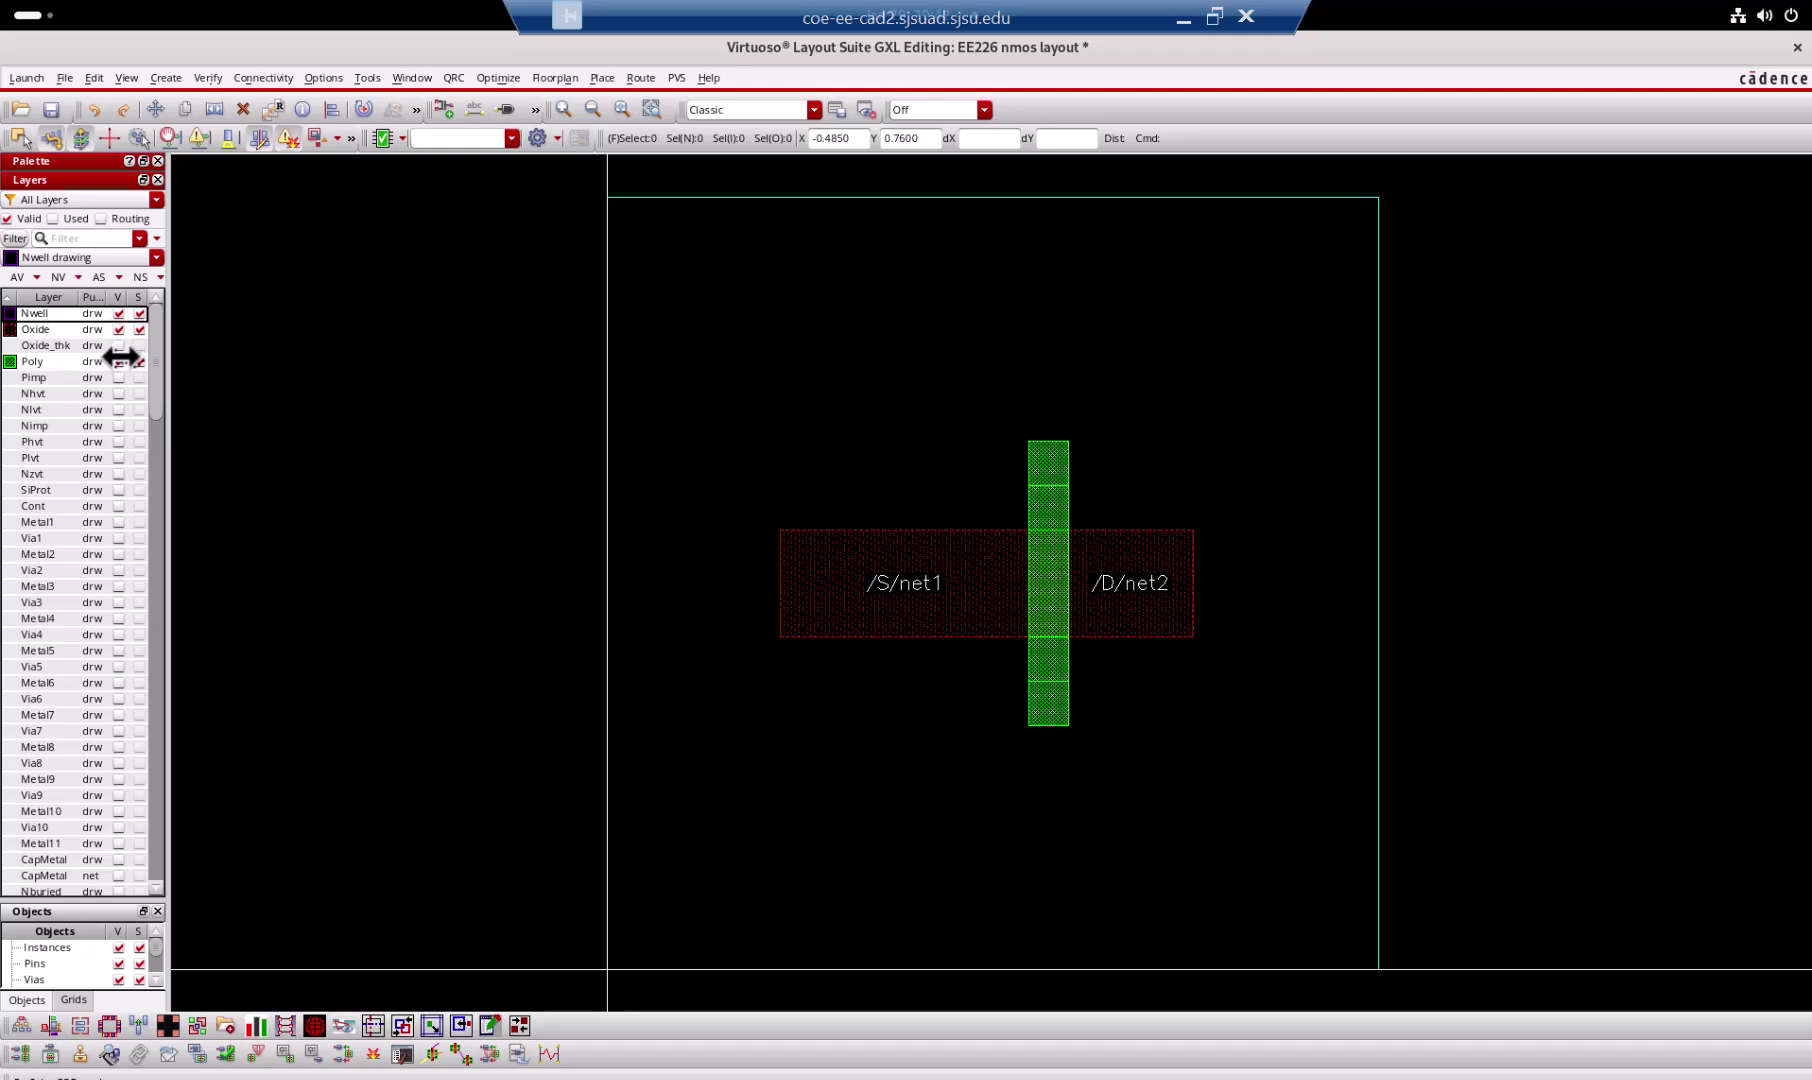
{"action": "left_click", "coordinate": [118, 424]}
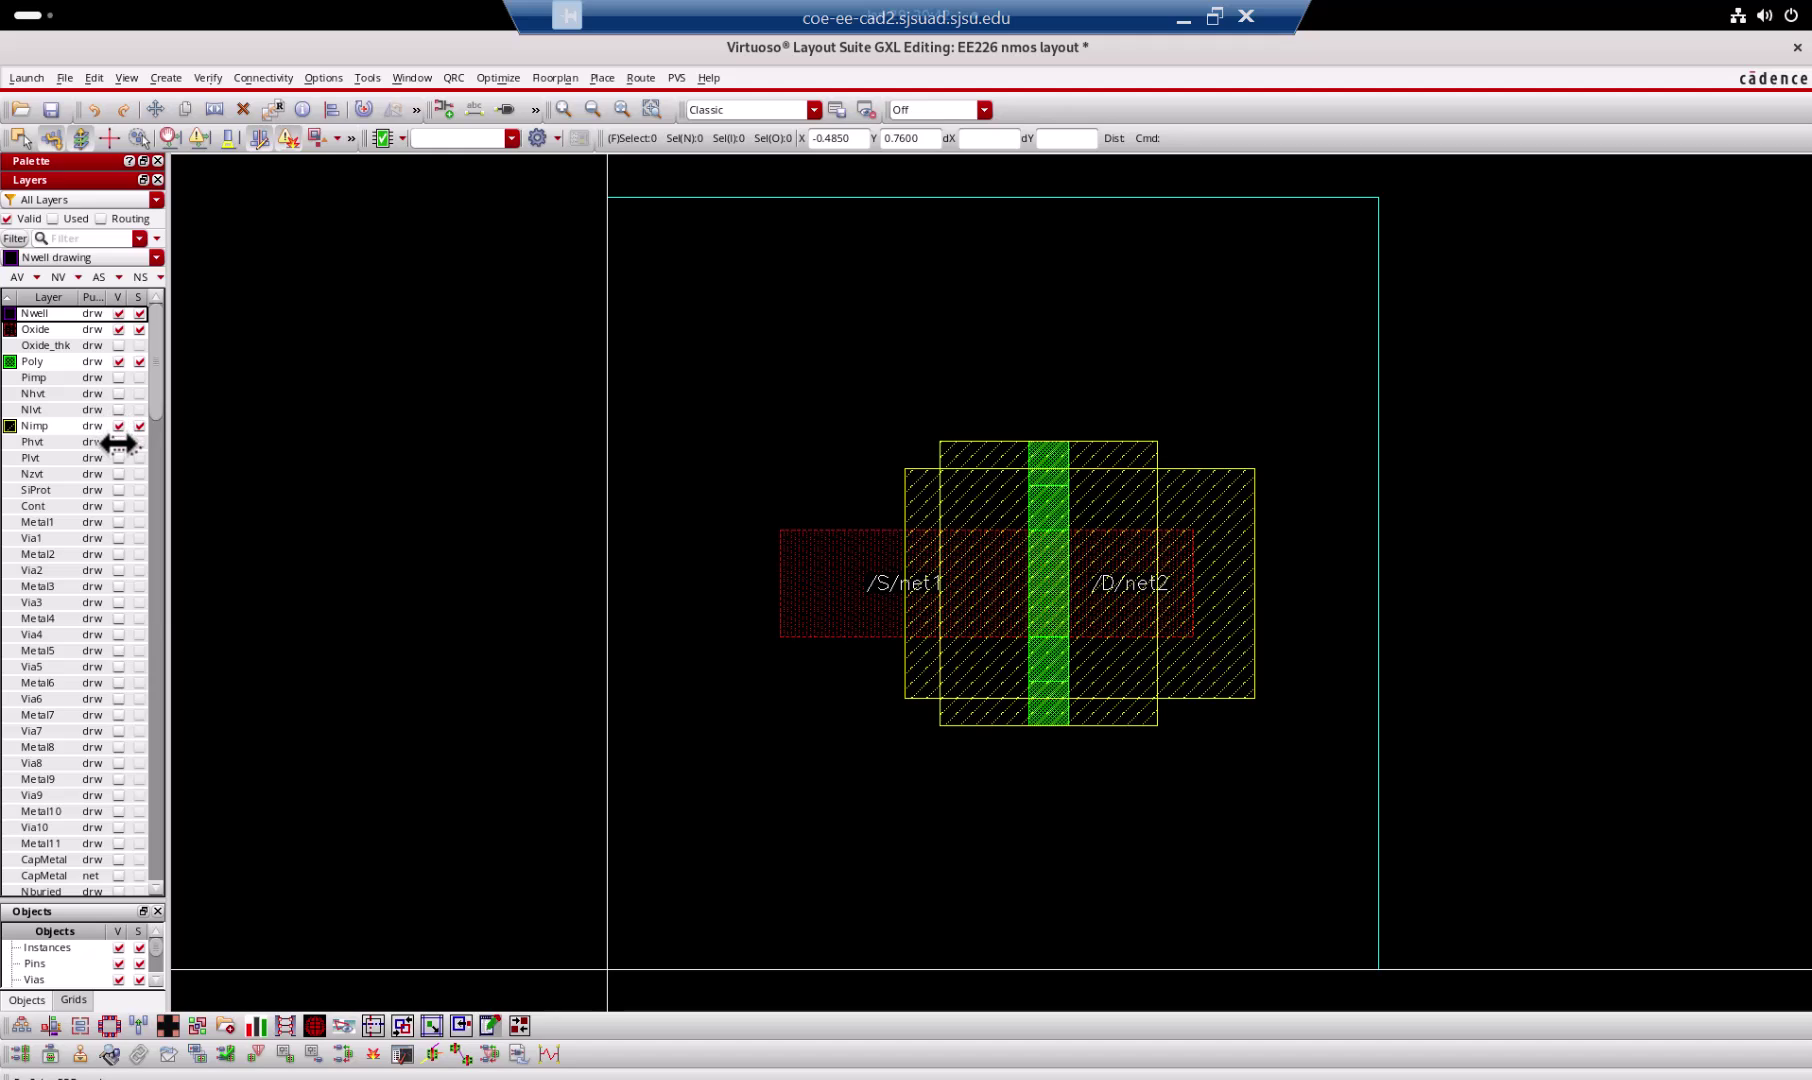
{"action": "left_click", "coordinate": [117, 376]}
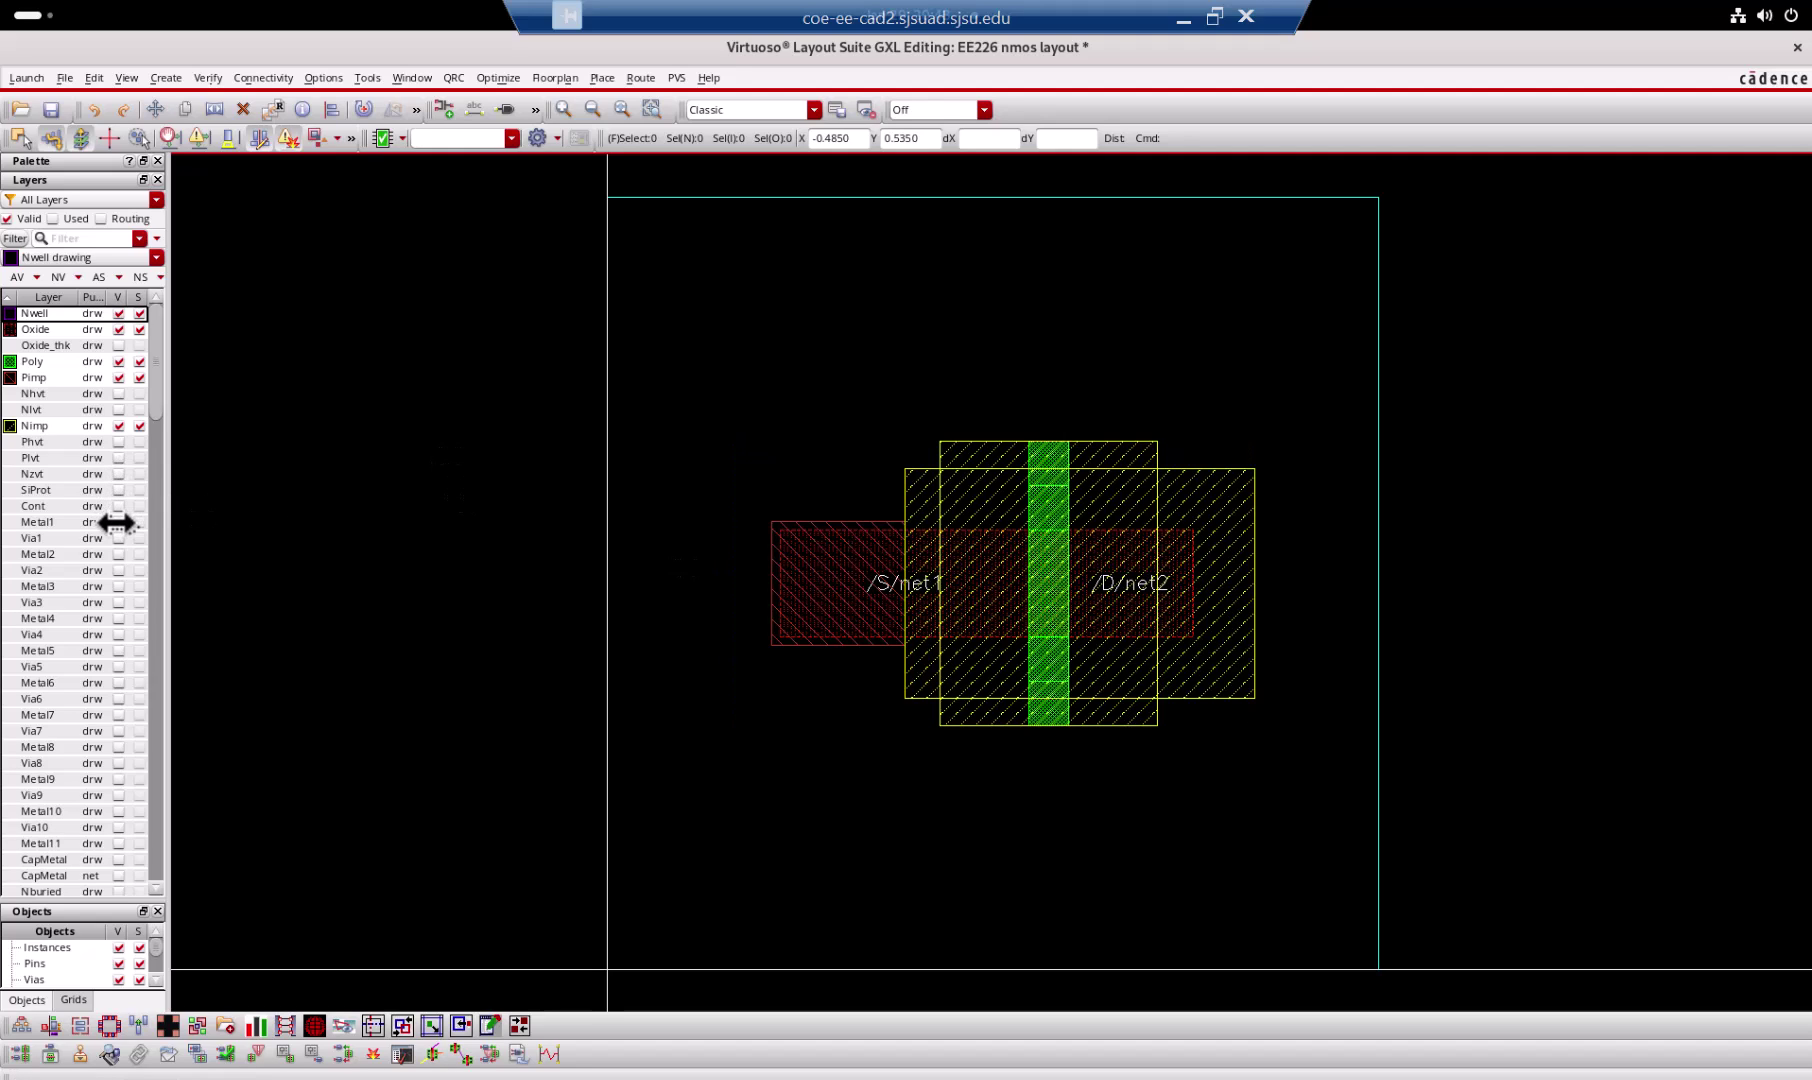
{"action": "left_click", "coordinate": [117, 522]}
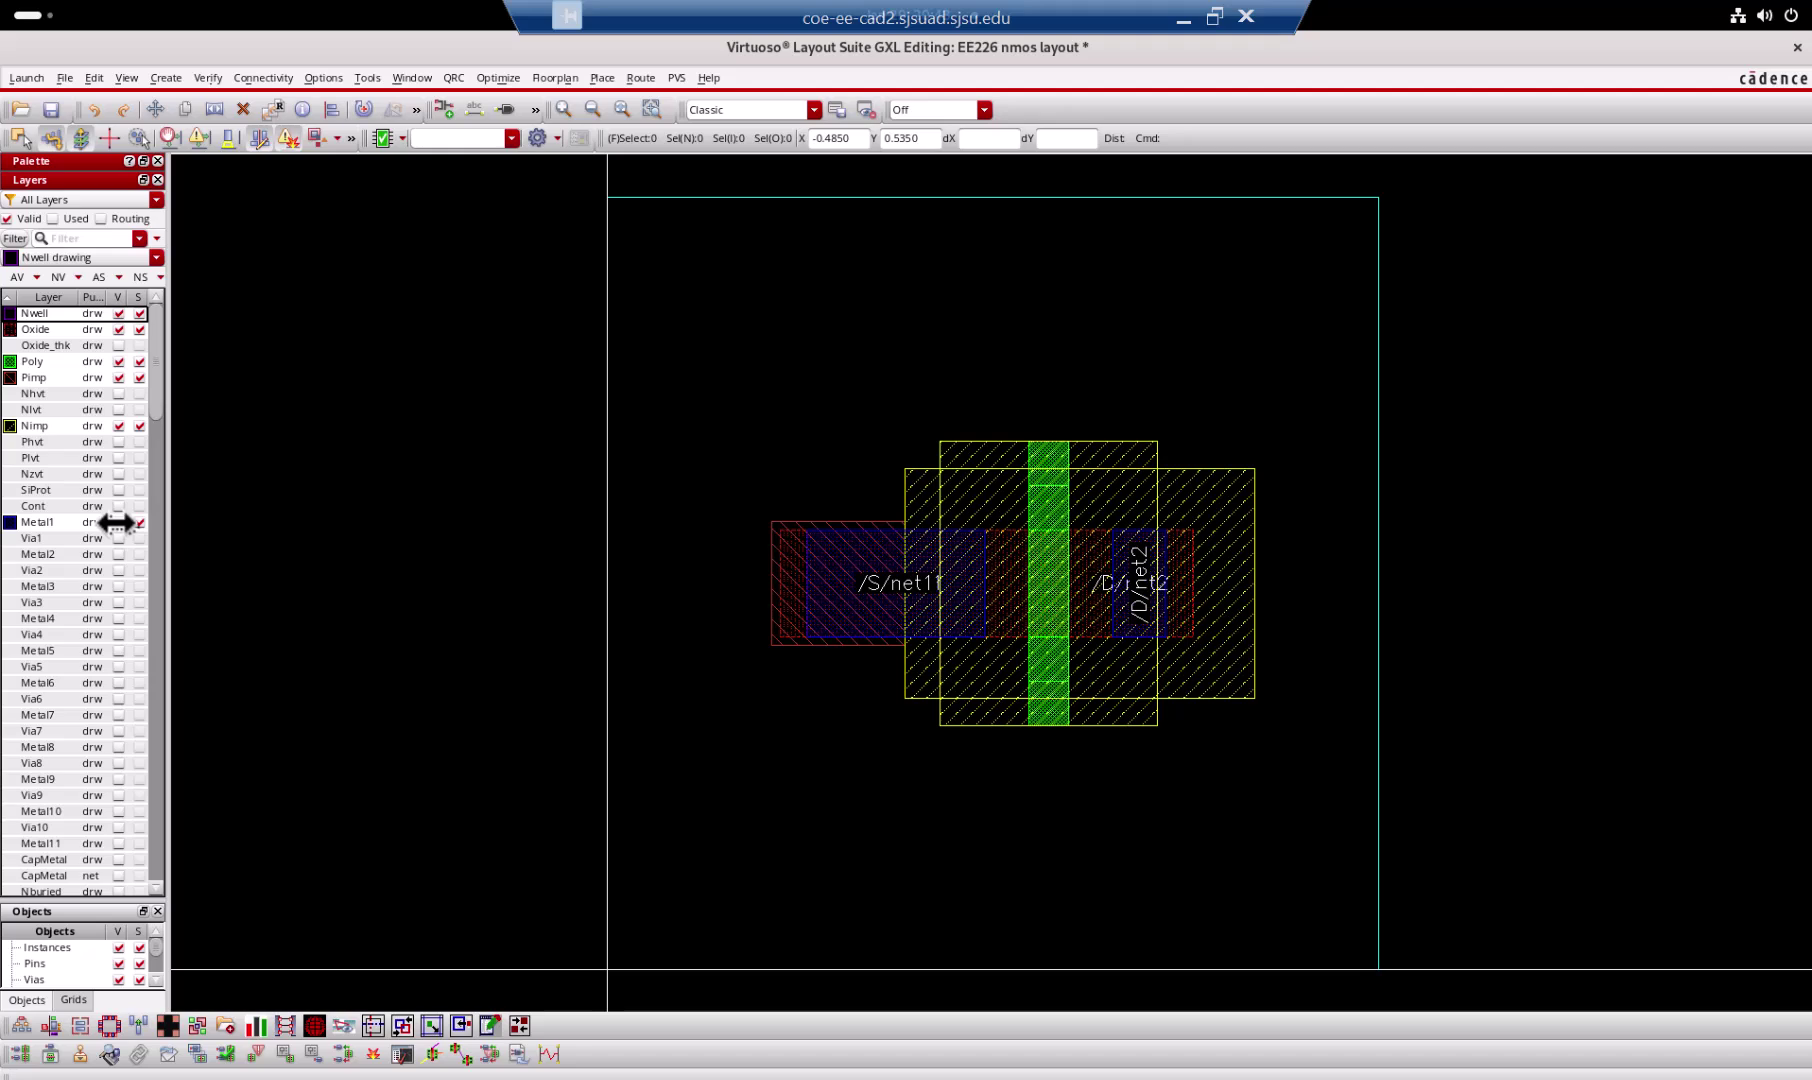
{"action": "left_click", "coordinate": [118, 506]}
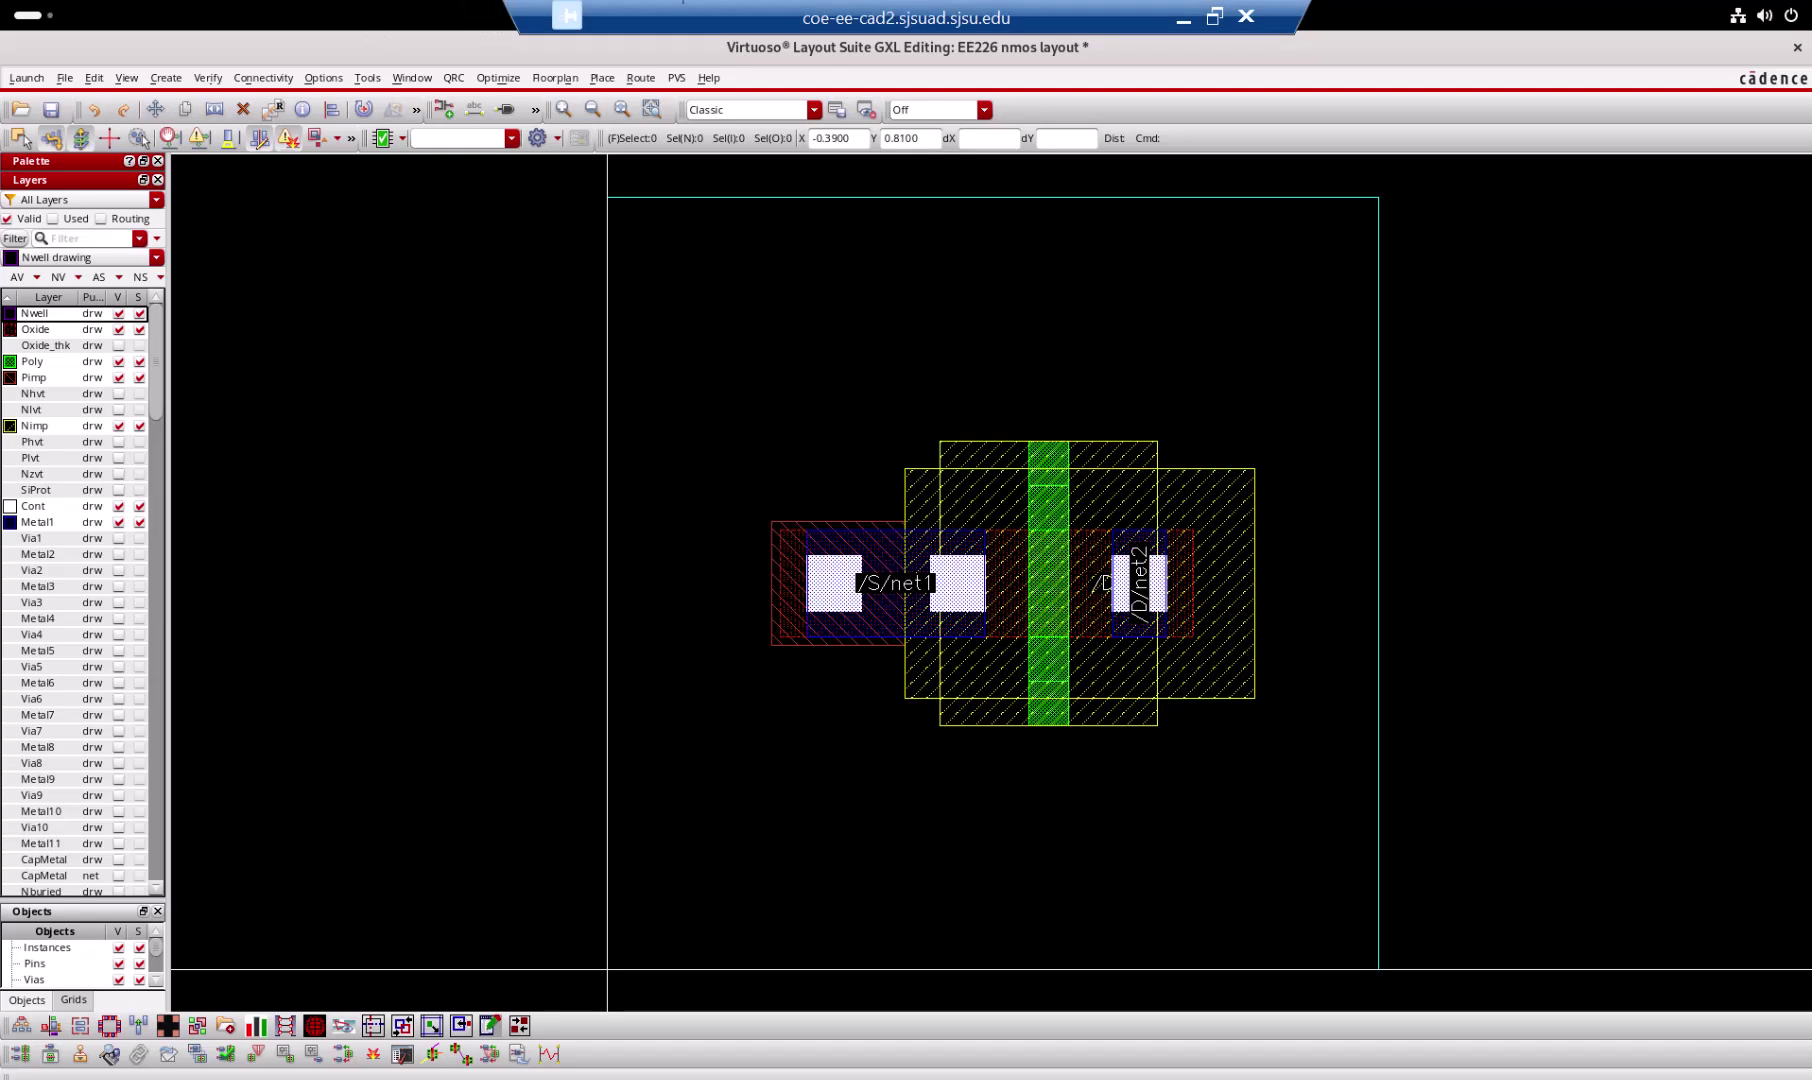
{"action": "left_click", "coordinate": [1214, 16]}
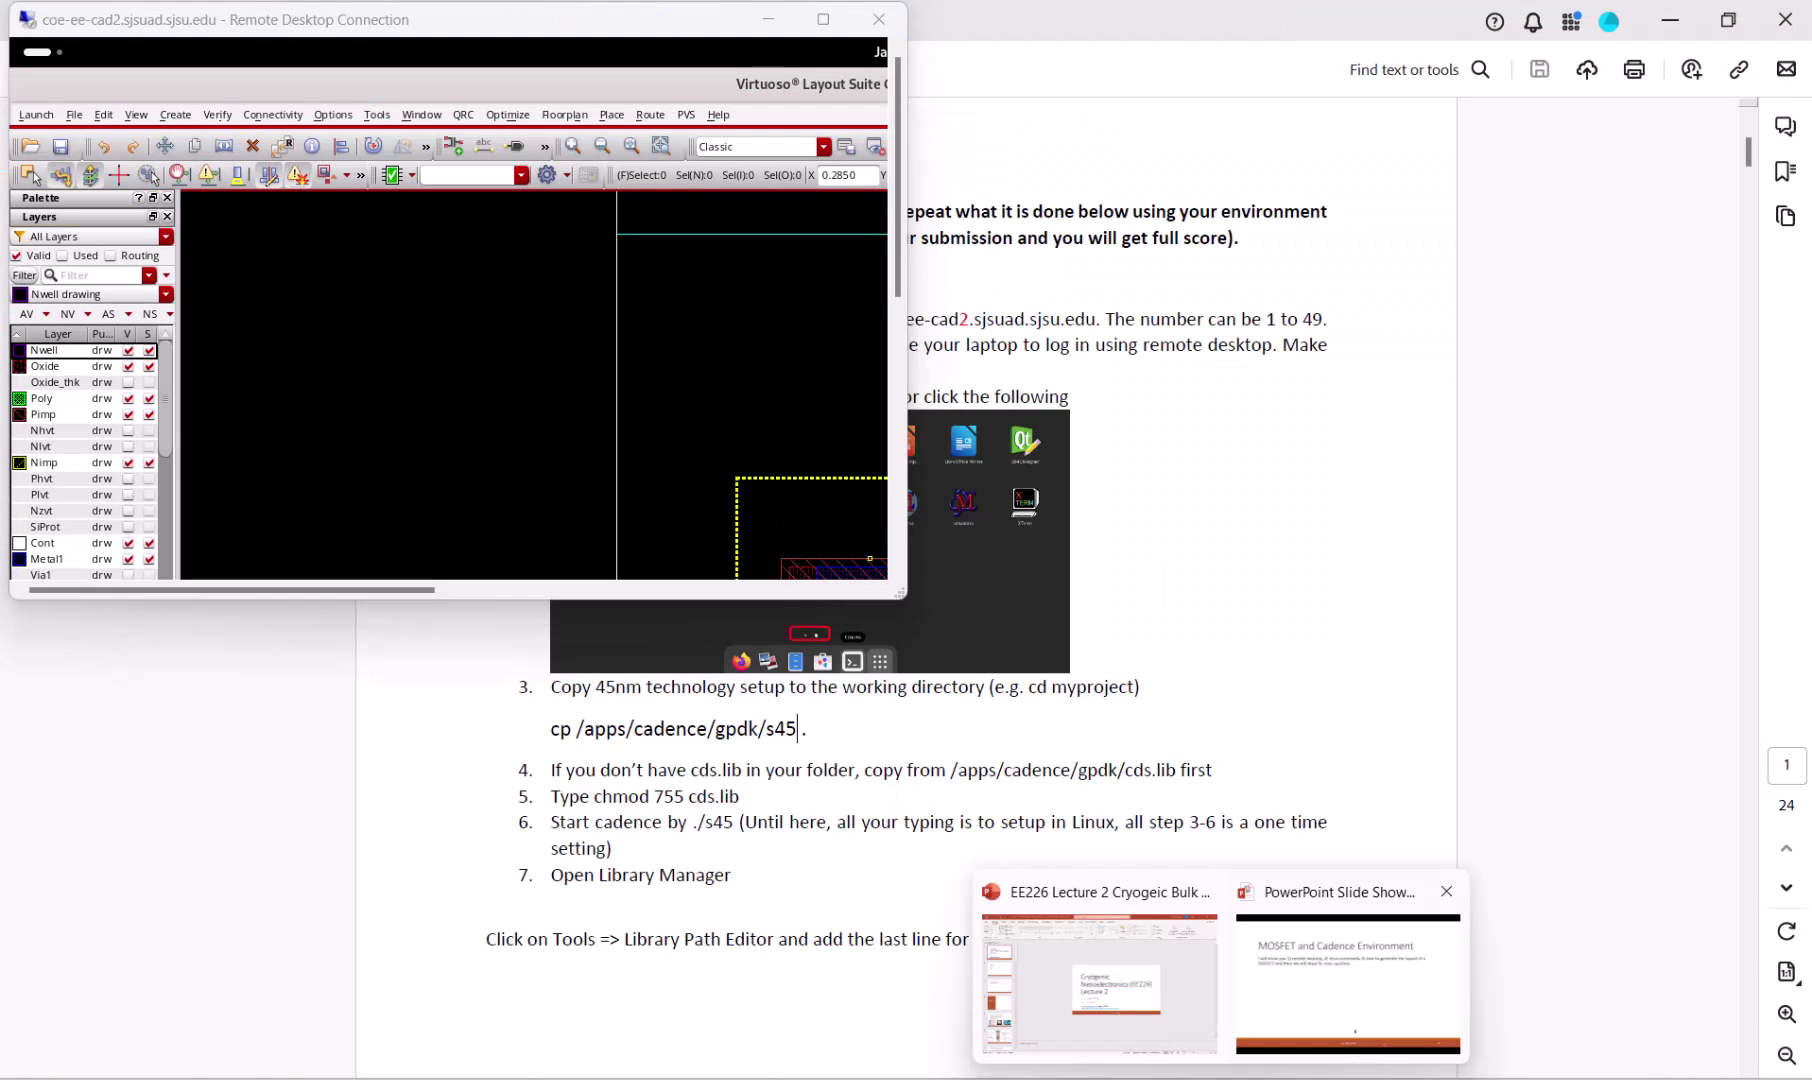
Step: Bring up the PowerPoint slideshow on slide 27, Cross Sections
{"action": "left_click", "coordinate": [1375, 975]}
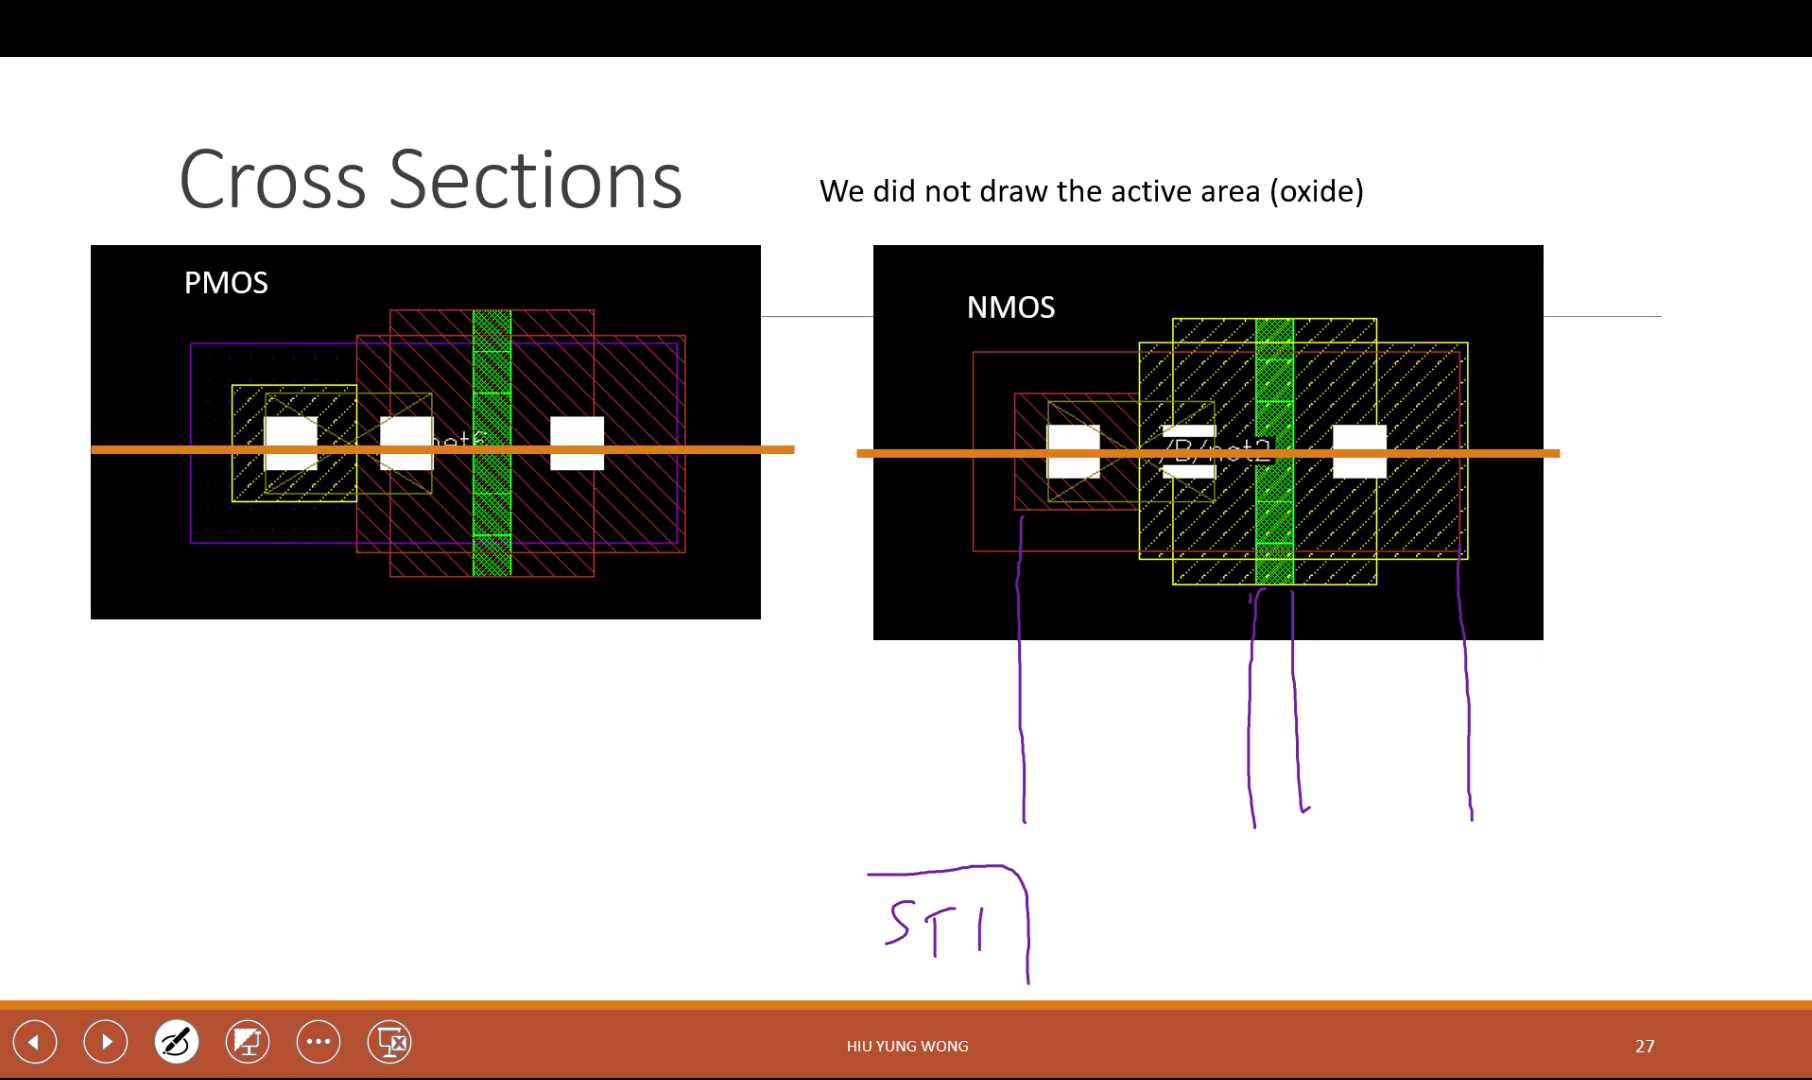
Step: Ink the right STI region with its label and the silicon surface line between both STIs
{"action": "mouse_move", "coordinate": [1480, 861]}
{"action": "left_mouse_down"}
{"action": "mouse_move", "coordinate": [1478, 963]}
{"action": "mouse_move", "coordinate": [1662, 845]}
{"action": "left_mouse_up"}
{"action": "mouse_move", "coordinate": [1536, 882]}
{"action": "left_mouse_down"}
{"action": "mouse_move", "coordinate": [1505, 895]}
{"action": "mouse_move", "coordinate": [1500, 927]}
{"action": "left_mouse_up"}
{"action": "mouse_move", "coordinate": [1538, 900]}
{"action": "left_mouse_down"}
{"action": "mouse_move", "coordinate": [1578, 889]}
{"action": "mouse_move", "coordinate": [1565, 929]}
{"action": "mouse_move", "coordinate": [1608, 889]}
{"action": "mouse_move", "coordinate": [1609, 937]}
{"action": "left_mouse_up"}
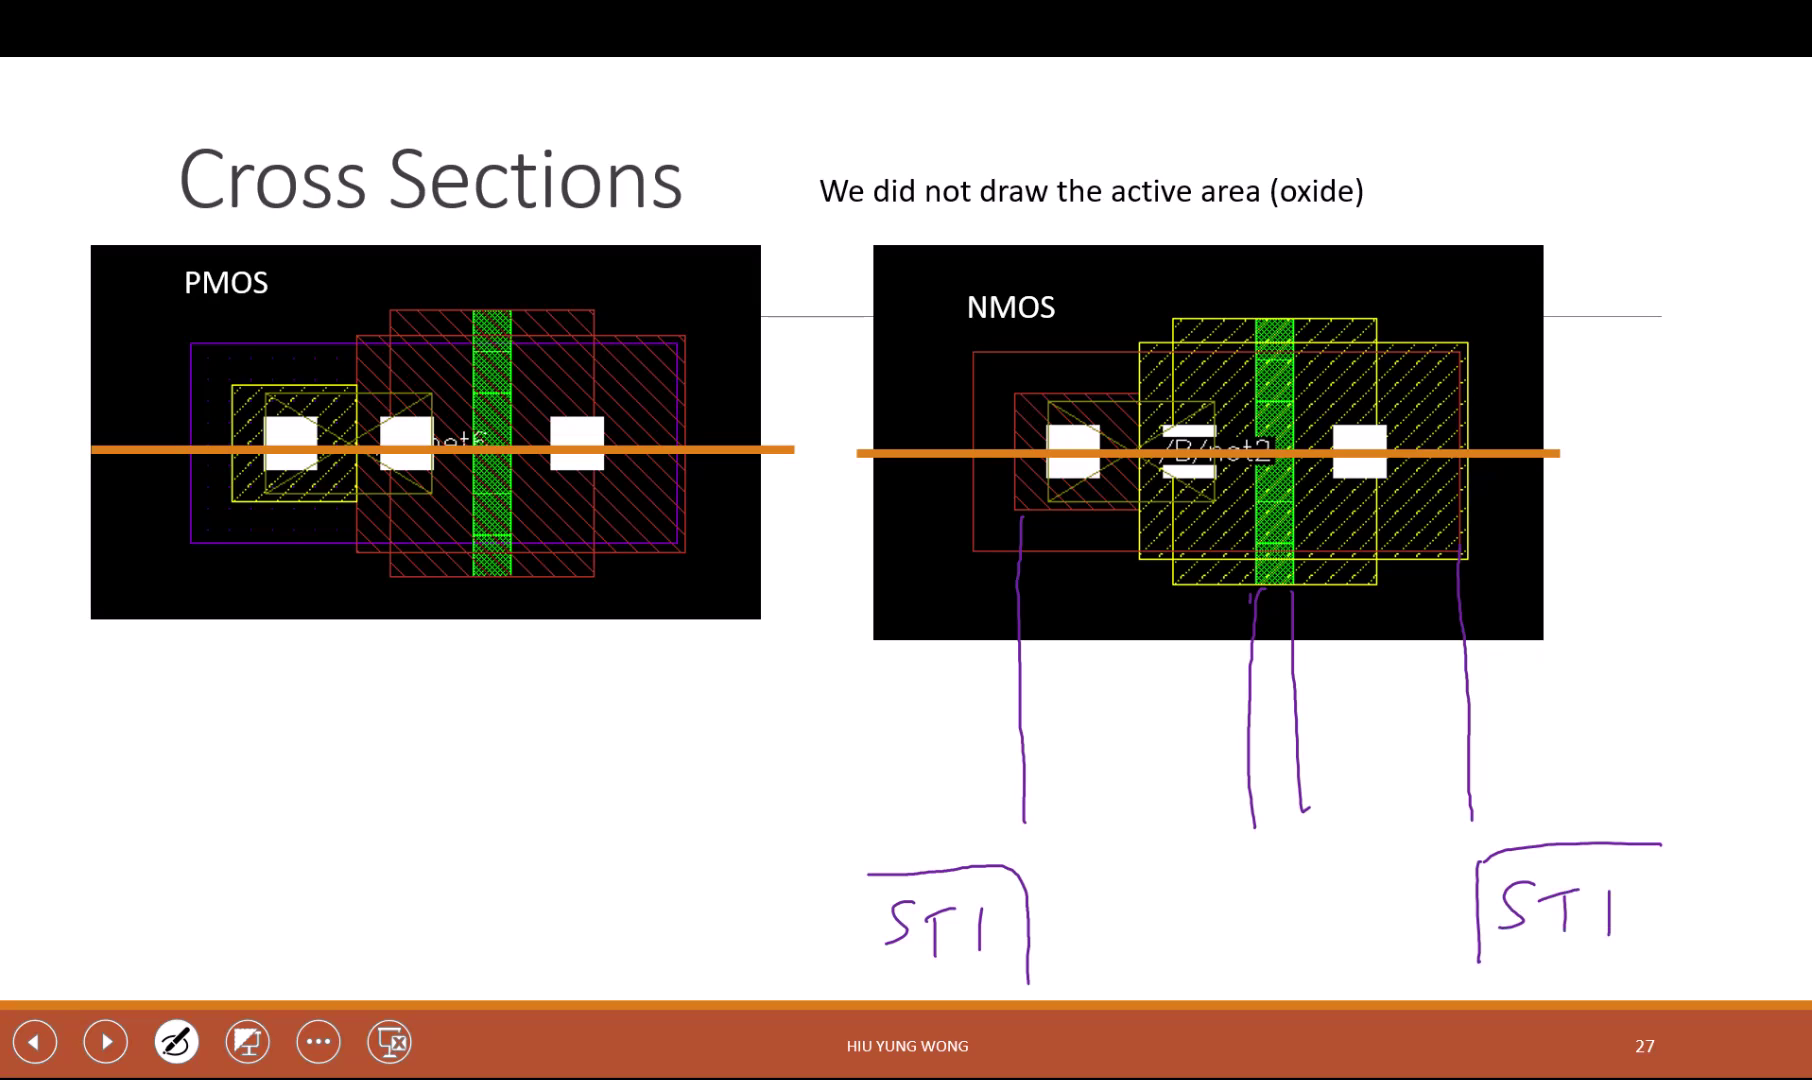
{"action": "left_click_drag", "start_coordinate": [1024, 876], "coordinate": [1465, 851]}
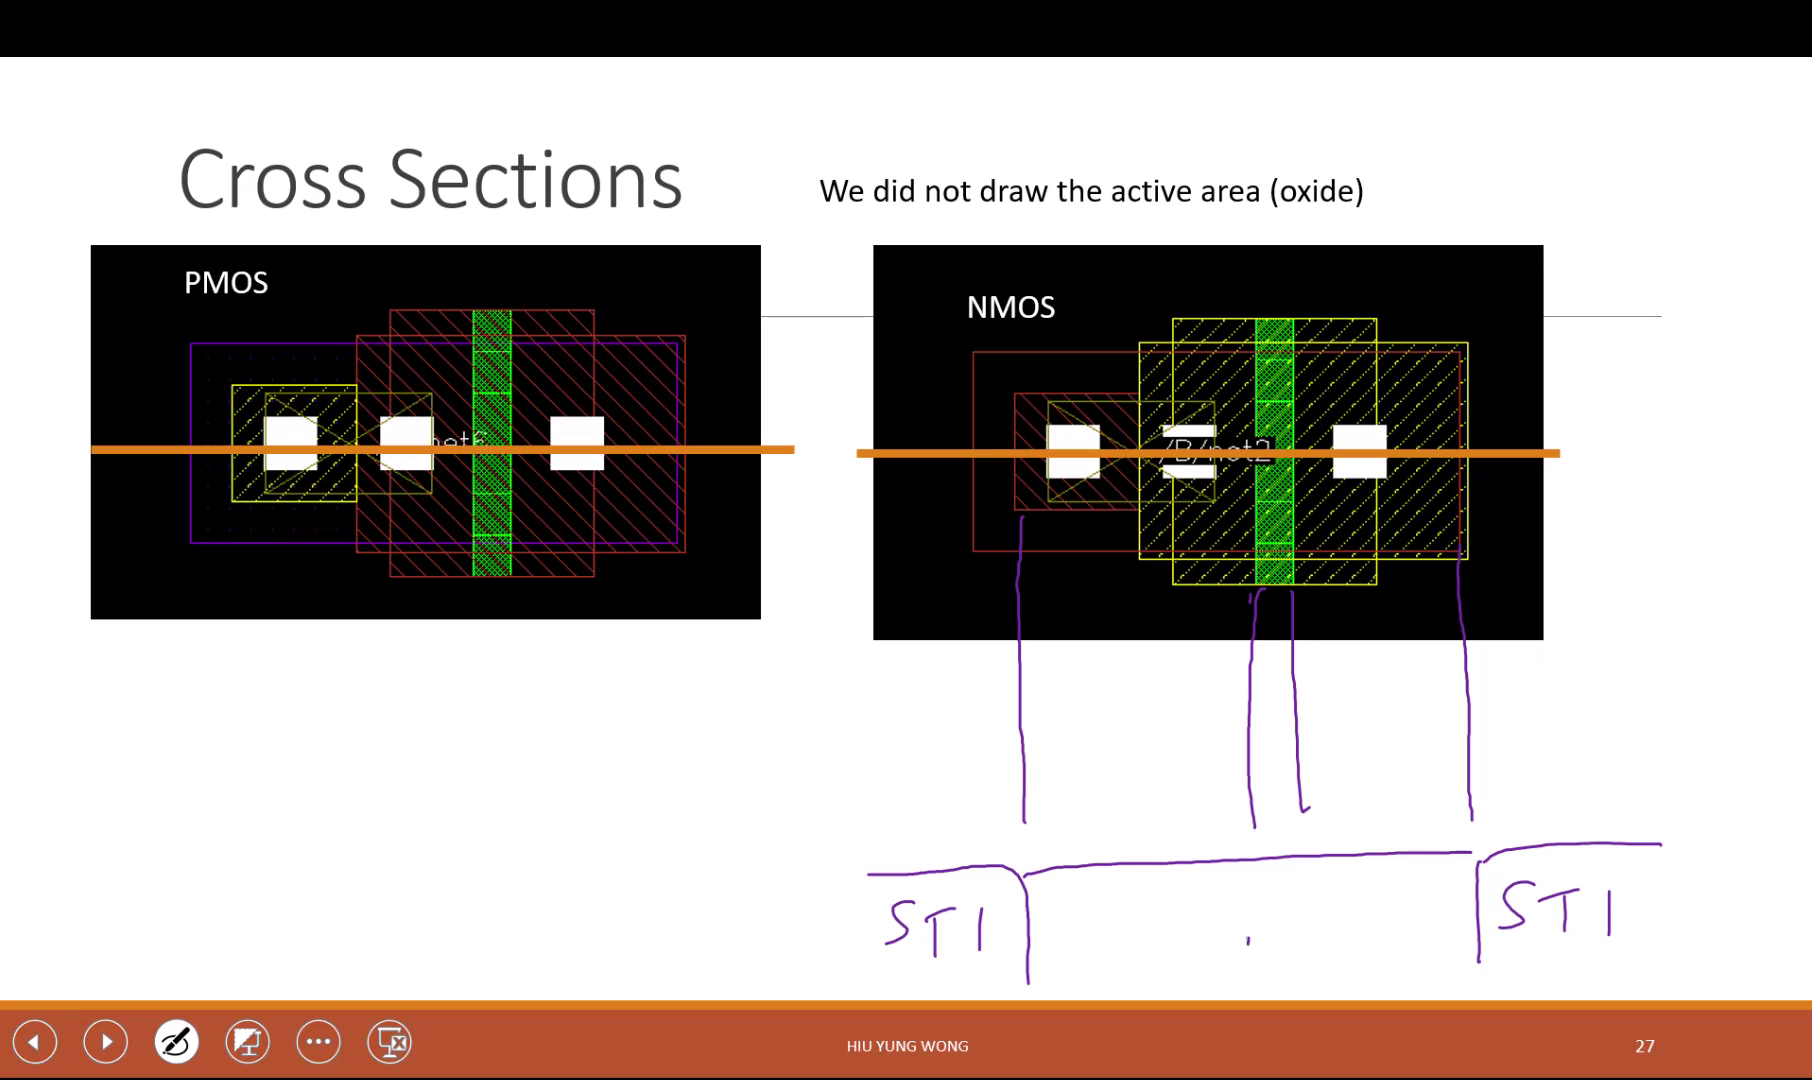
{"action": "left_click_drag", "start_coordinate": [1248, 940], "coordinate": [1264, 931]}
Step: Erase the stray oval under the surface line and write "Si" beneath it
{"action": "left_click", "coordinate": [176, 1042]}
{"action": "left_click", "coordinate": [82, 808]}
{"action": "left_click", "coordinate": [1251, 948]}
{"action": "left_click", "coordinate": [176, 1042]}
{"action": "left_click", "coordinate": [82, 716]}
{"action": "mouse_move", "coordinate": [1281, 968]}
{"action": "left_mouse_down"}
{"action": "mouse_move", "coordinate": [1261, 1000]}
{"action": "mouse_move", "coordinate": [1309, 1000]}
{"action": "left_mouse_up"}
{"action": "left_click", "coordinate": [1316, 962]}
Step: Extend both STI outlines downward and write a second "Si" lower down
{"action": "mouse_move", "coordinate": [1027, 982]}
{"action": "left_mouse_down"}
{"action": "mouse_move", "coordinate": [1008, 1014]}
{"action": "mouse_move", "coordinate": [868, 1019]}
{"action": "left_mouse_up"}
{"action": "mouse_move", "coordinate": [1484, 975]}
{"action": "left_mouse_down"}
{"action": "mouse_move", "coordinate": [1584, 1012]}
{"action": "mouse_move", "coordinate": [1668, 1007]}
{"action": "left_mouse_up"}
{"action": "mouse_move", "coordinate": [1281, 1034]}
{"action": "left_mouse_down"}
{"action": "mouse_move", "coordinate": [1265, 1058]}
{"action": "mouse_move", "coordinate": [1306, 1064]}
{"action": "left_mouse_up"}
{"action": "left_click", "coordinate": [1317, 1036]}
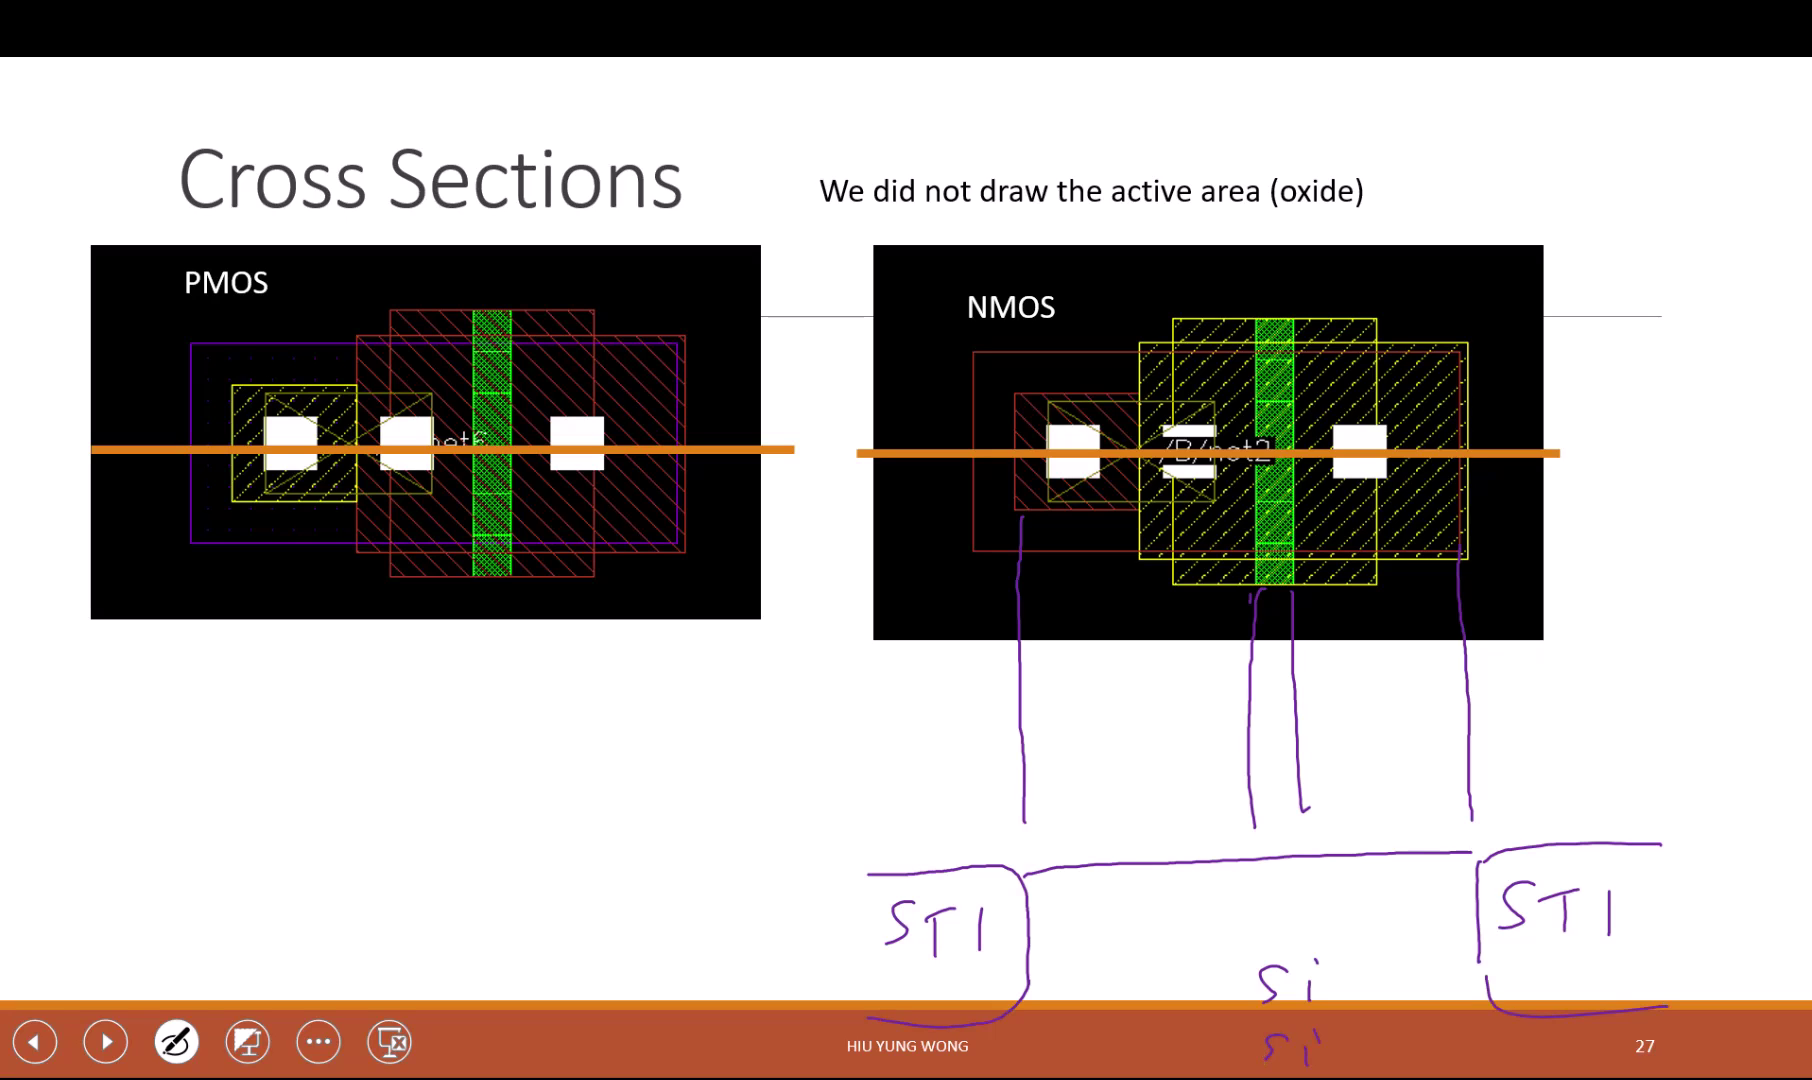
Step: Switch the ink to red and draw the gate box above the silicon, labelled G
{"action": "left_click", "coordinate": [176, 1041]}
{"action": "left_click", "coordinate": [89, 898]}
{"action": "mouse_move", "coordinate": [1250, 812]}
{"action": "left_mouse_down"}
{"action": "mouse_move", "coordinate": [1250, 848]}
{"action": "mouse_move", "coordinate": [1311, 812]}
{"action": "mouse_move", "coordinate": [1319, 843]}
{"action": "left_mouse_up"}
{"action": "left_click_drag", "start_coordinate": [1326, 768], "coordinate": [1314, 800]}
{"action": "left_click_drag", "start_coordinate": [1323, 789], "coordinate": [1346, 802]}
Step: Draw five dashed red projection lines down from the NMOS layout to the cross-section
{"action": "left_click_drag", "start_coordinate": [1052, 510], "coordinate": [1056, 660]}
{"action": "left_click_drag", "start_coordinate": [1057, 696], "coordinate": [1057, 706]}
{"action": "left_click_drag", "start_coordinate": [1052, 746], "coordinate": [1052, 754]}
{"action": "left_click_drag", "start_coordinate": [1105, 598], "coordinate": [1106, 606]}
{"action": "left_click_drag", "start_coordinate": [1106, 643], "coordinate": [1107, 660]}
{"action": "left_click_drag", "start_coordinate": [1113, 684], "coordinate": [1114, 690]}
{"action": "left_click_drag", "start_coordinate": [1109, 732], "coordinate": [1117, 750]}
{"action": "left_click", "coordinate": [1111, 818]}
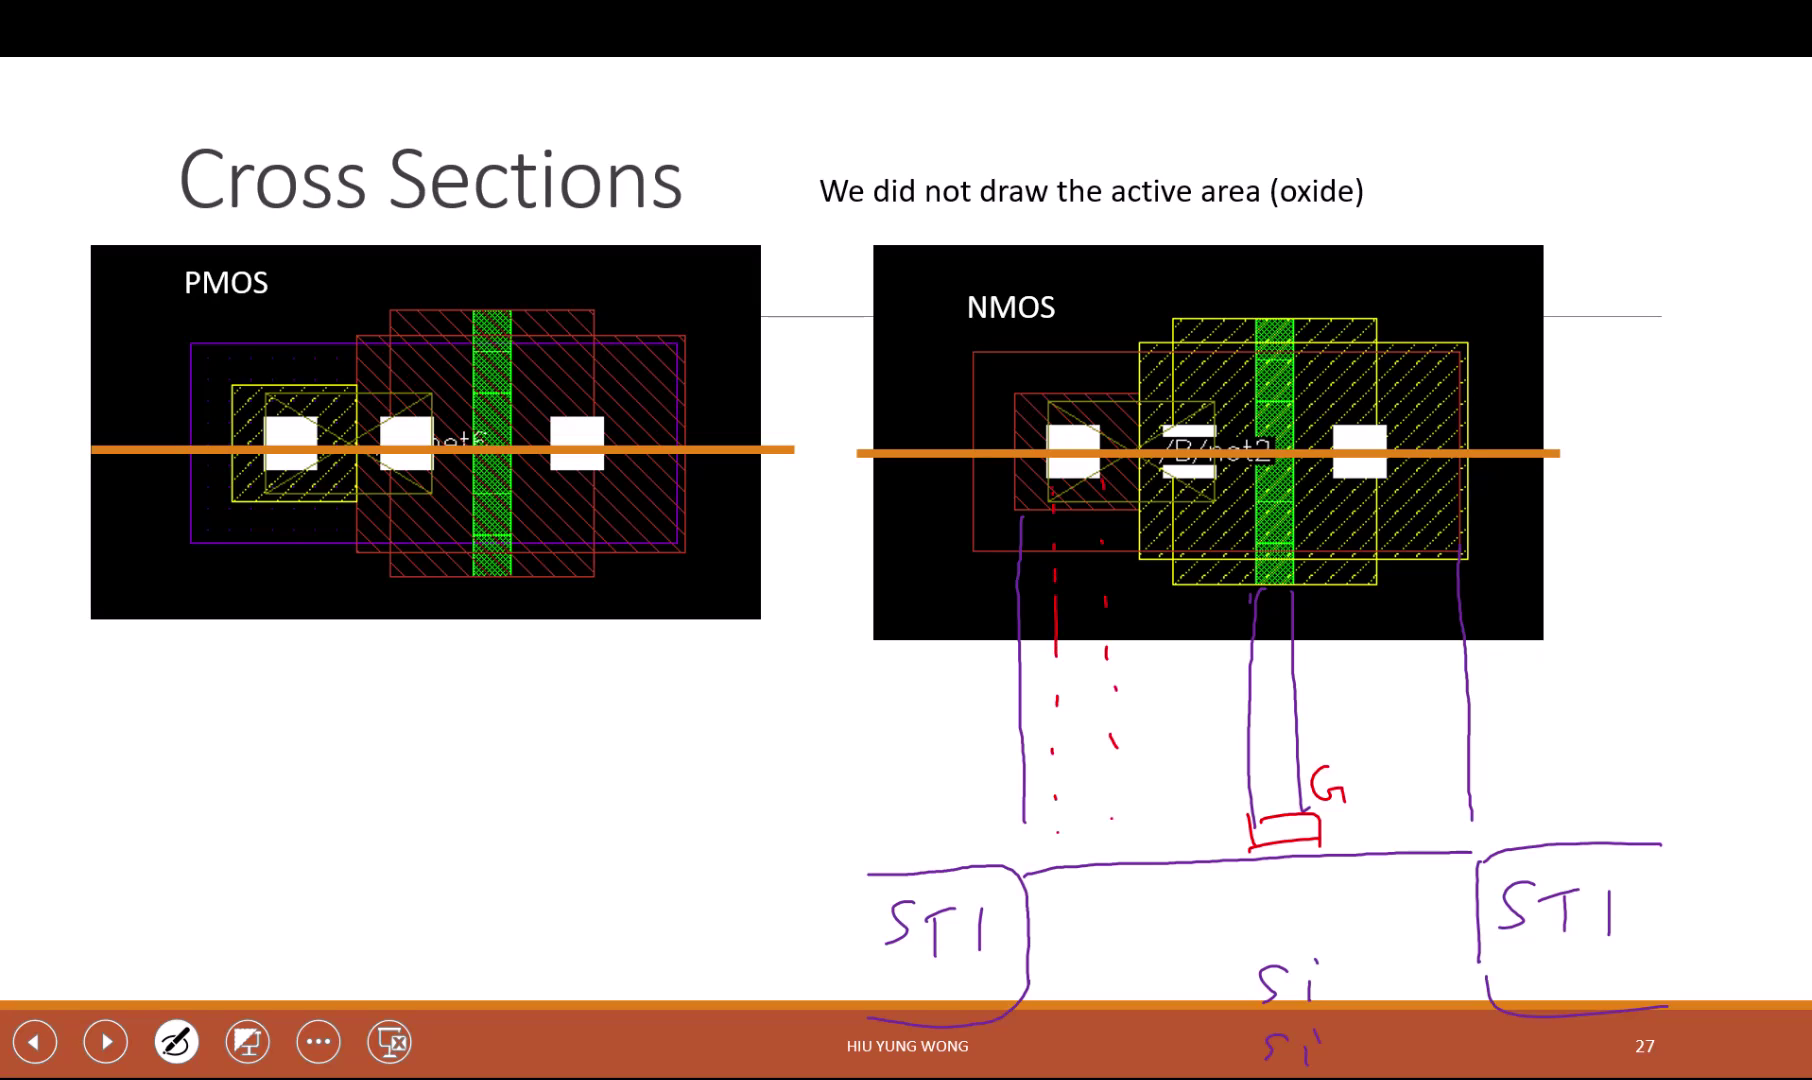
{"action": "left_click_drag", "start_coordinate": [1172, 478], "coordinate": [1172, 490]}
{"action": "left_click_drag", "start_coordinate": [1171, 537], "coordinate": [1170, 550]}
{"action": "left_click_drag", "start_coordinate": [1170, 607], "coordinate": [1170, 822]}
{"action": "left_click_drag", "start_coordinate": [1211, 550], "coordinate": [1213, 561]}
{"action": "left_click_drag", "start_coordinate": [1203, 636], "coordinate": [1215, 686]}
{"action": "left_click_drag", "start_coordinate": [1212, 740], "coordinate": [1209, 768]}
{"action": "left_click_drag", "start_coordinate": [1386, 634], "coordinate": [1388, 651]}
{"action": "left_click_drag", "start_coordinate": [1382, 711], "coordinate": [1385, 733]}
{"action": "left_click", "coordinate": [1385, 785]}
Step: Draw the red oxide outline from the left STI over the gate to the right STI, labelled OX
{"action": "mouse_move", "coordinate": [828, 825]}
{"action": "left_mouse_down"}
{"action": "mouse_move", "coordinate": [1013, 807]}
{"action": "mouse_move", "coordinate": [1056, 832]}
{"action": "mouse_move", "coordinate": [1062, 867]}
{"action": "mouse_move", "coordinate": [1121, 802]}
{"action": "mouse_move", "coordinate": [1160, 799]}
{"action": "mouse_move", "coordinate": [1177, 862]}
{"action": "left_mouse_up"}
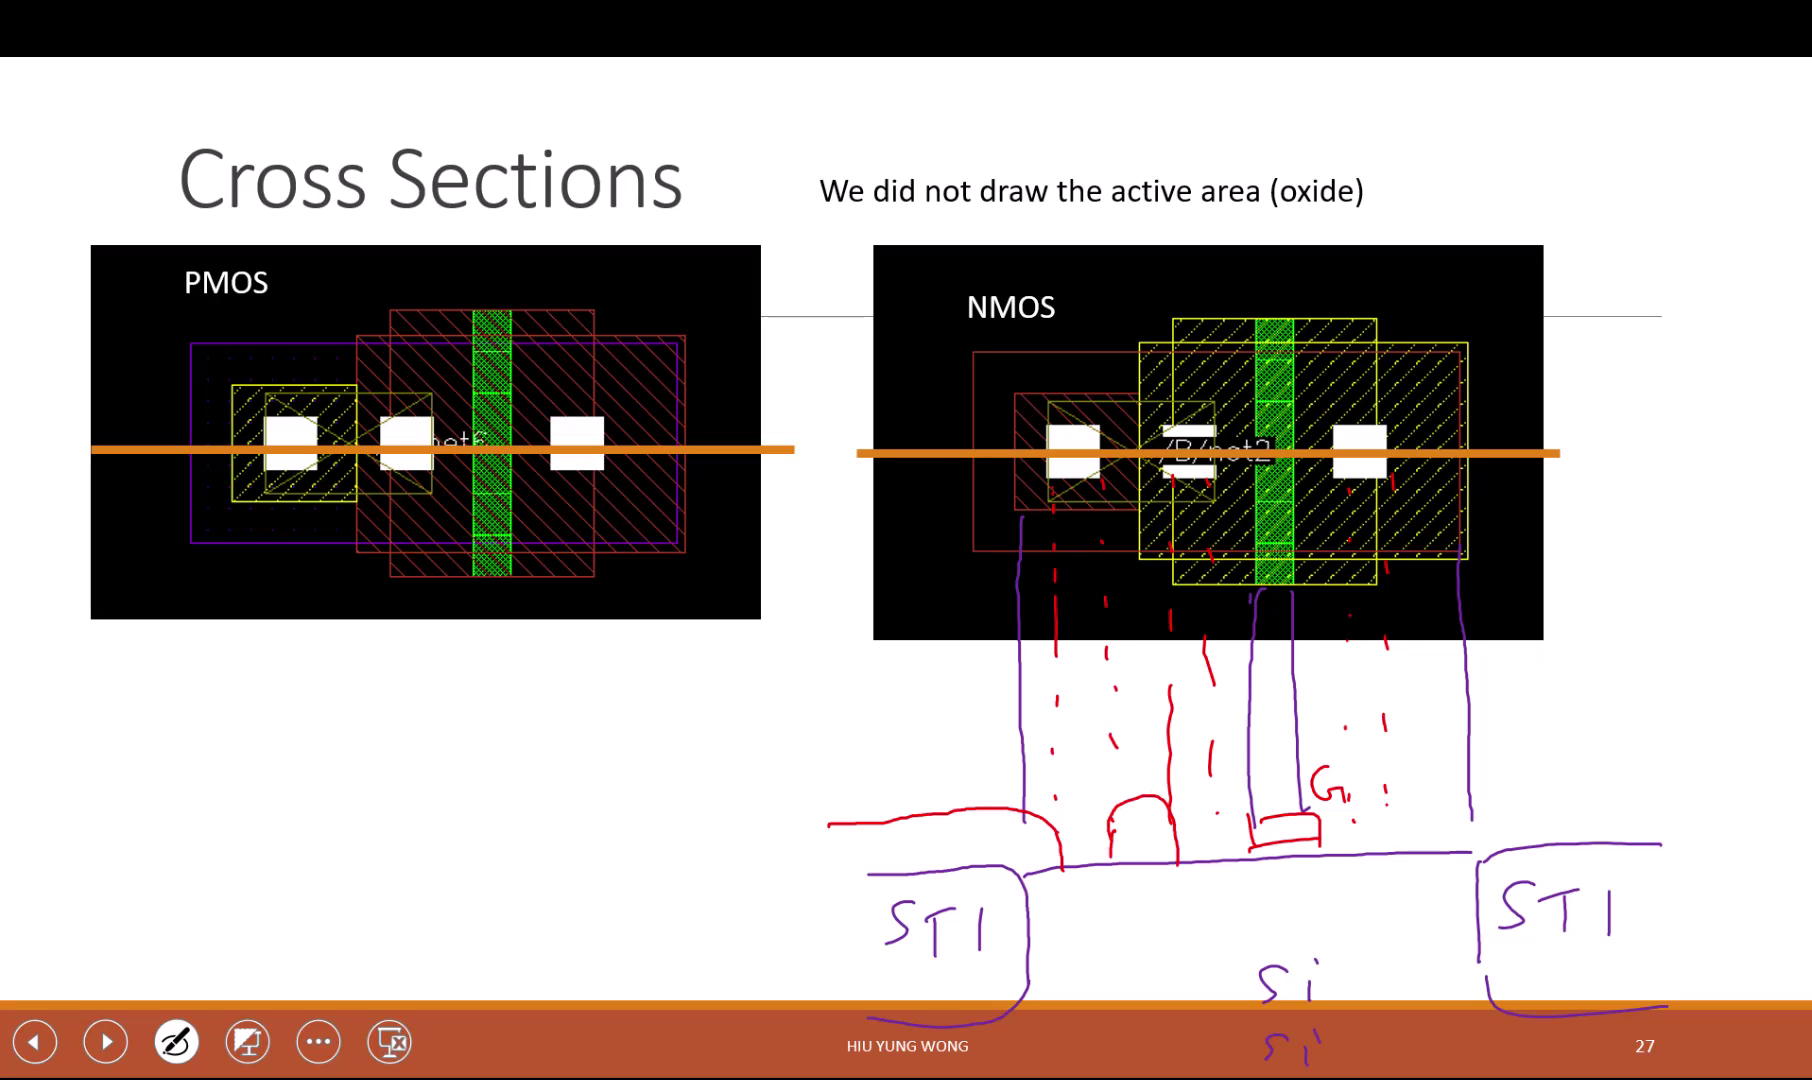
{"action": "mouse_move", "coordinate": [1221, 858]}
{"action": "left_mouse_down"}
{"action": "mouse_move", "coordinate": [1236, 805]}
{"action": "mouse_move", "coordinate": [1340, 799]}
{"action": "mouse_move", "coordinate": [1356, 855]}
{"action": "mouse_move", "coordinate": [1396, 800]}
{"action": "mouse_move", "coordinate": [1602, 784]}
{"action": "left_mouse_up"}
{"action": "left_click_drag", "start_coordinate": [1403, 823], "coordinate": [1406, 846]}
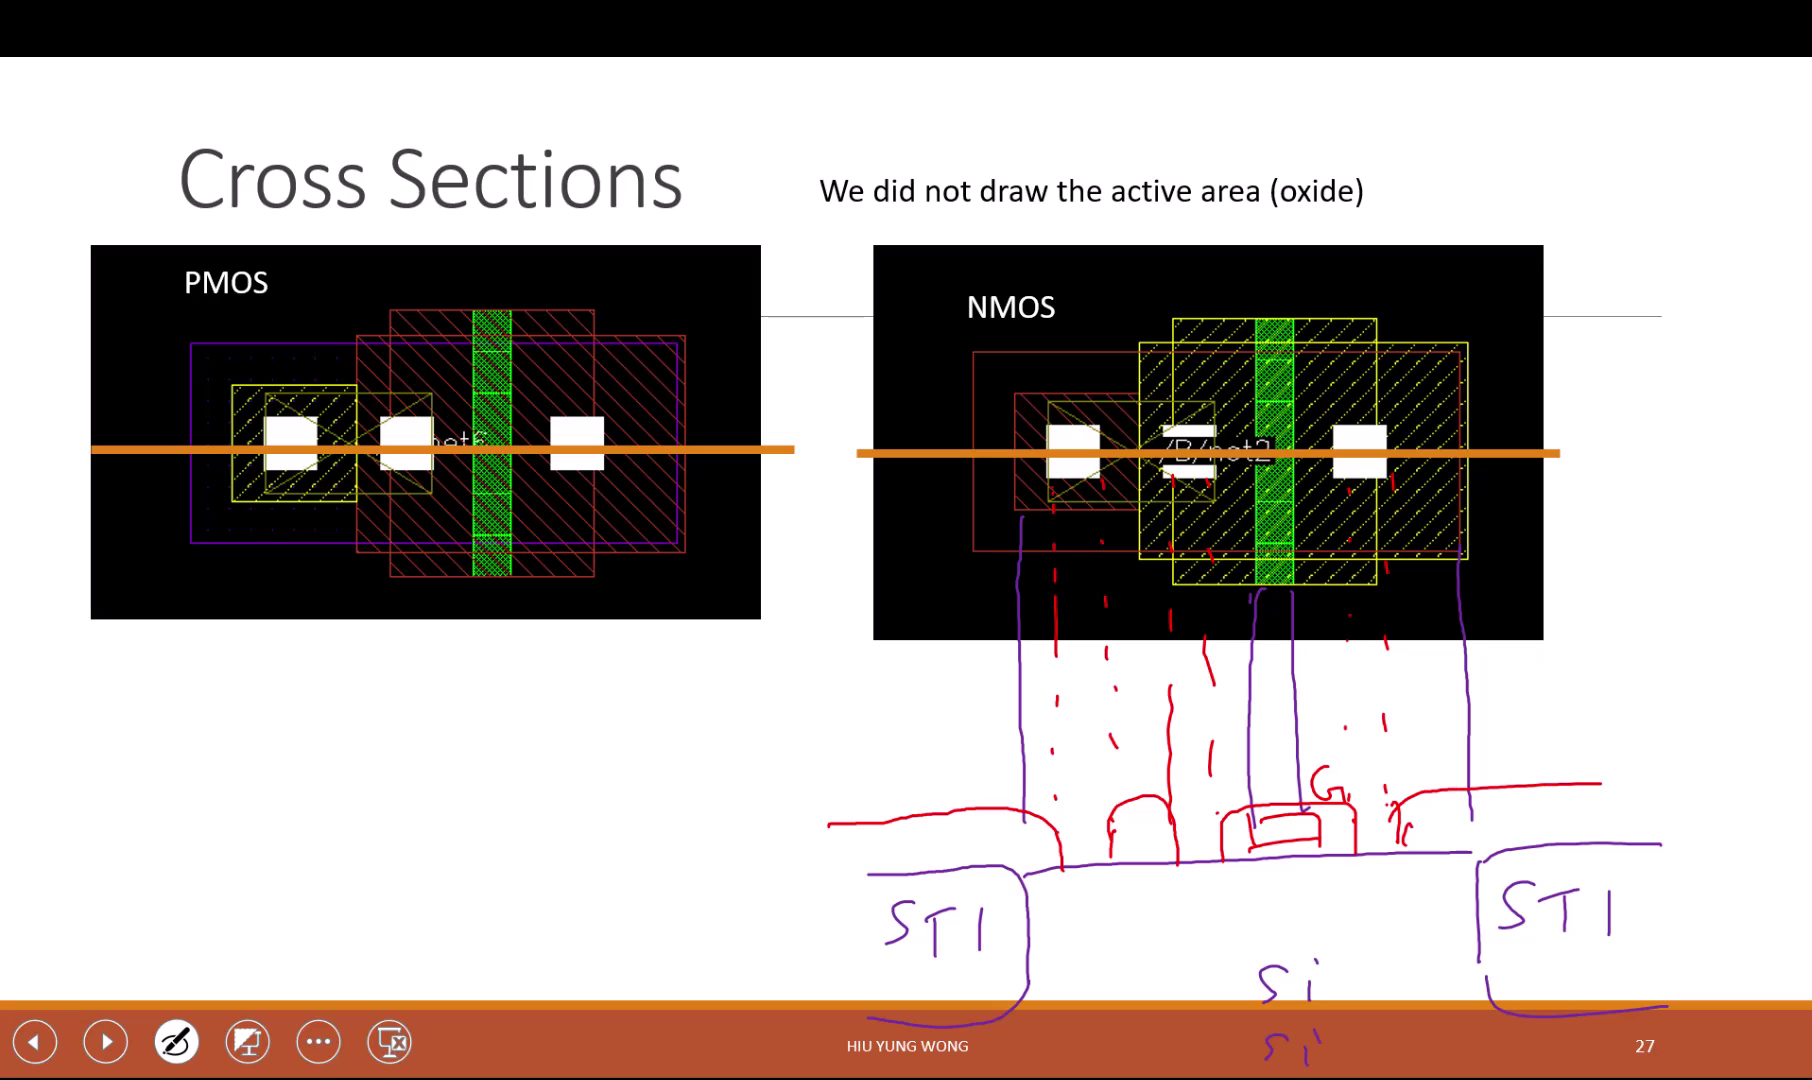
{"action": "left_click_drag", "start_coordinate": [1537, 798], "coordinate": [1606, 840]}
{"action": "left_click_drag", "start_coordinate": [1602, 801], "coordinate": [1567, 838]}
Step: Switch the ink to yellow and outline the left and right n+ regions in the silicon
{"action": "left_click", "coordinate": [176, 1041]}
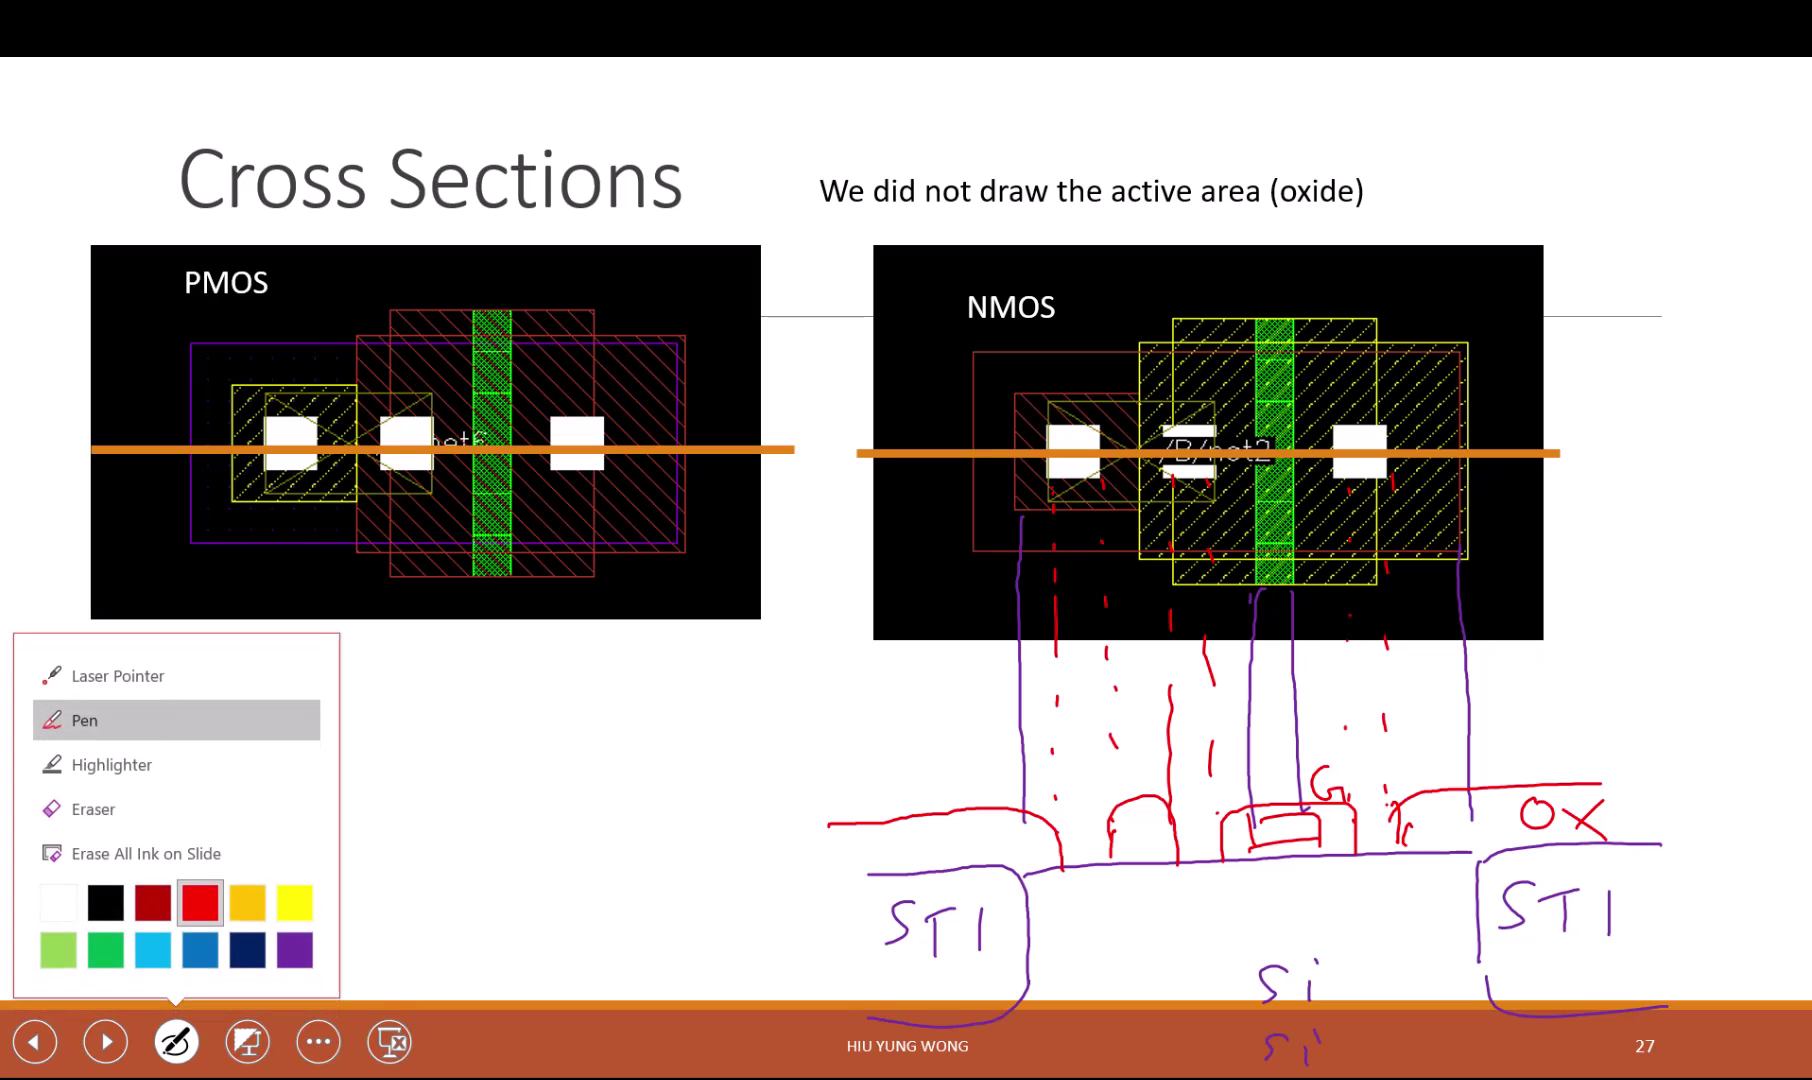
{"action": "left_click", "coordinate": [295, 940]}
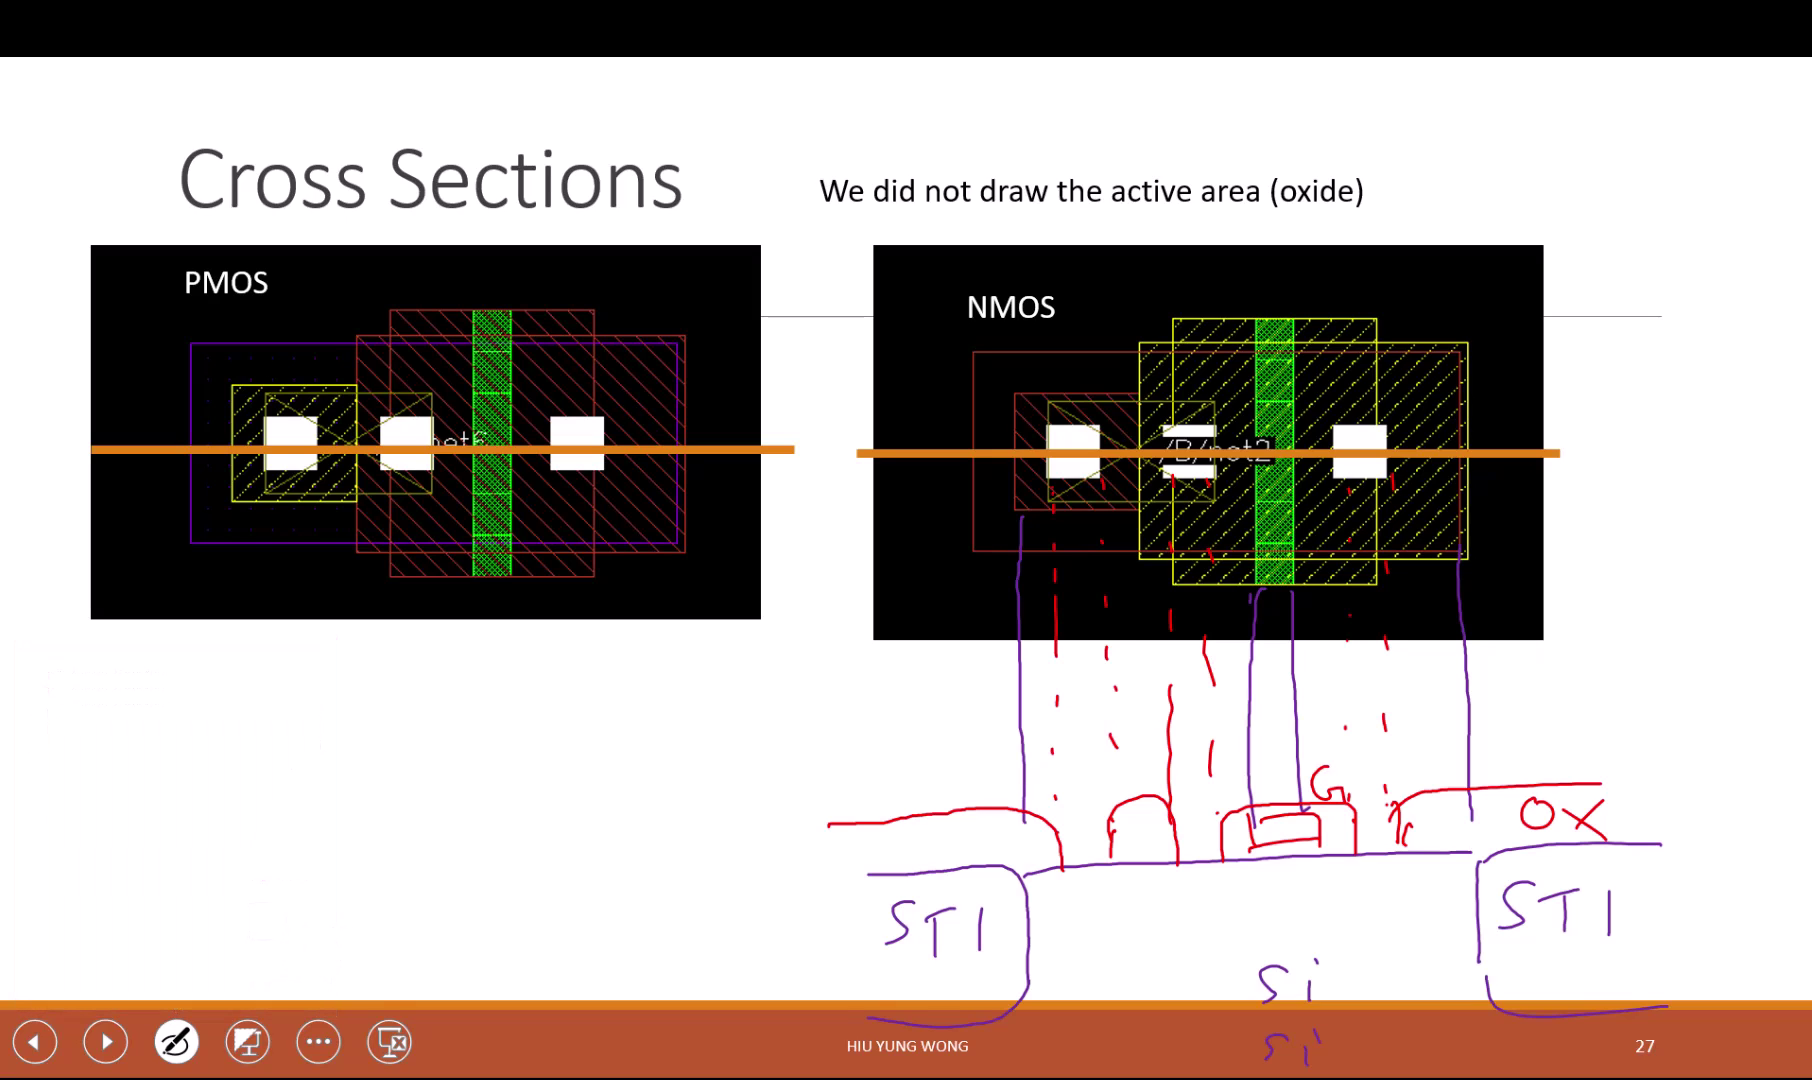
{"action": "left_click", "coordinate": [176, 1041]}
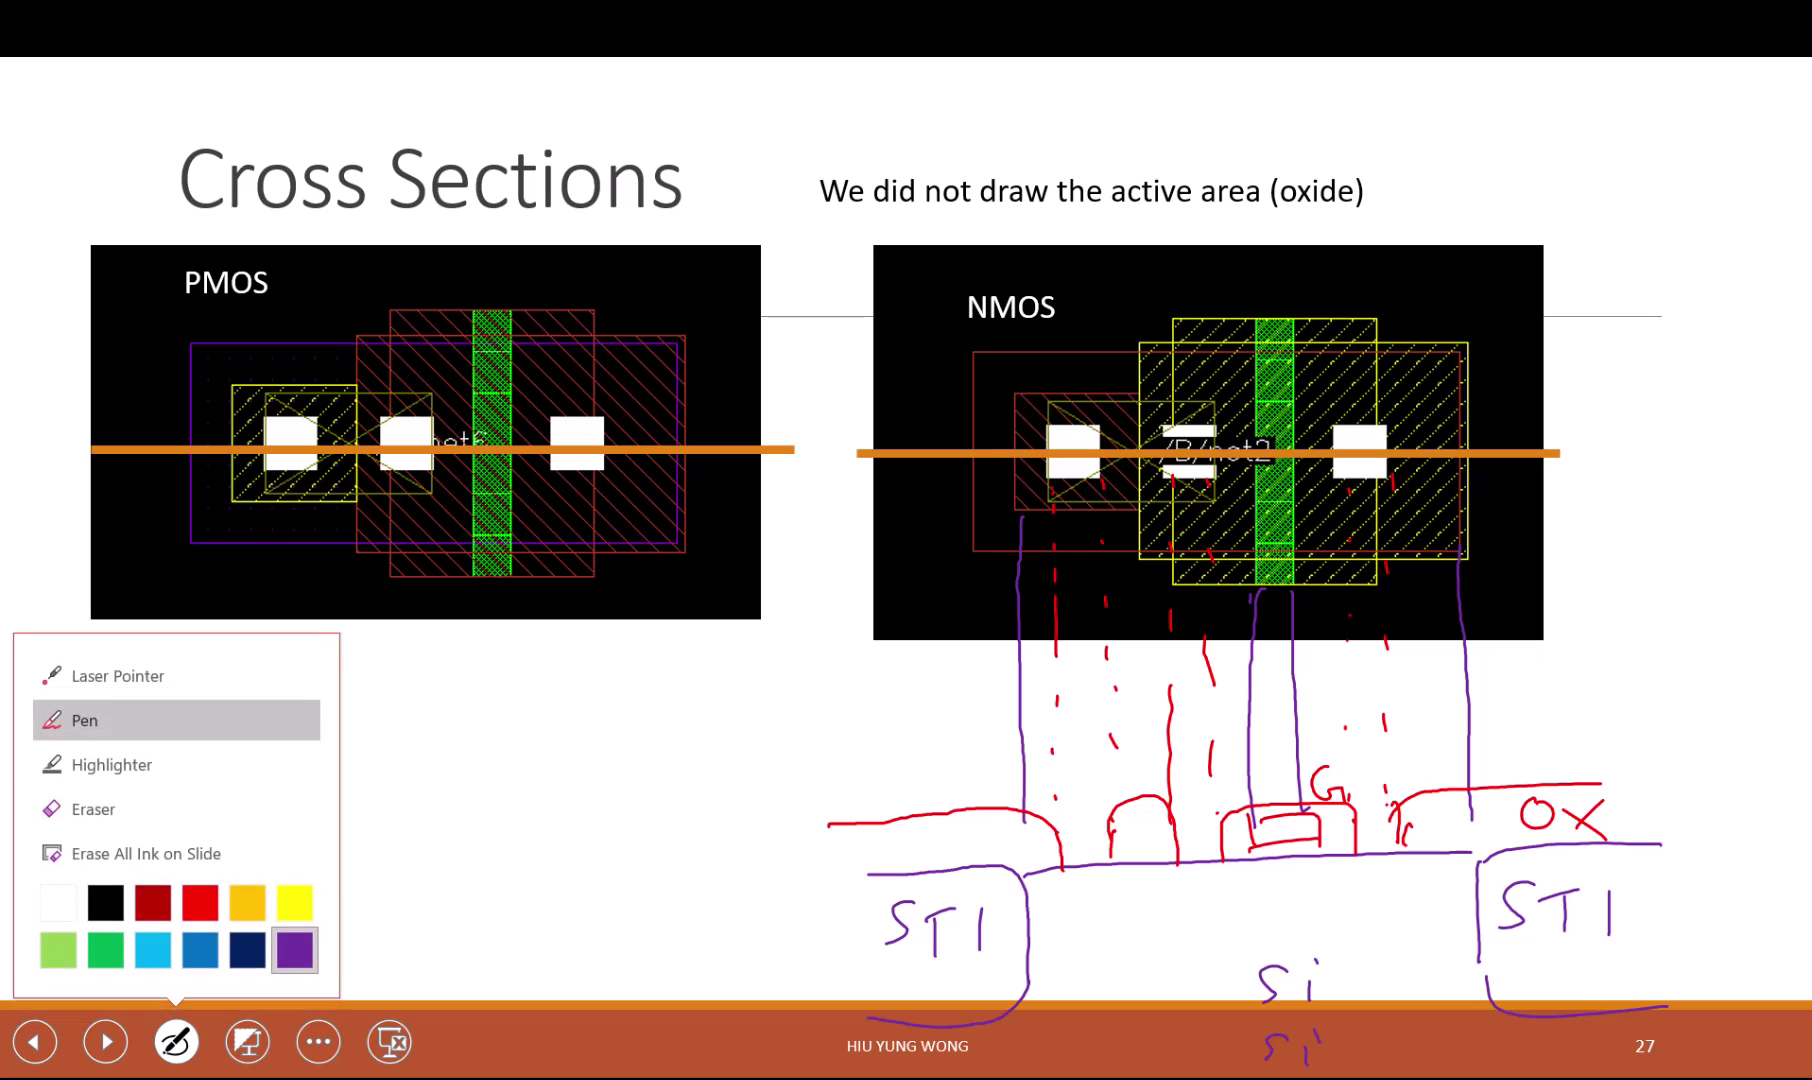
{"action": "left_click", "coordinate": [295, 946]}
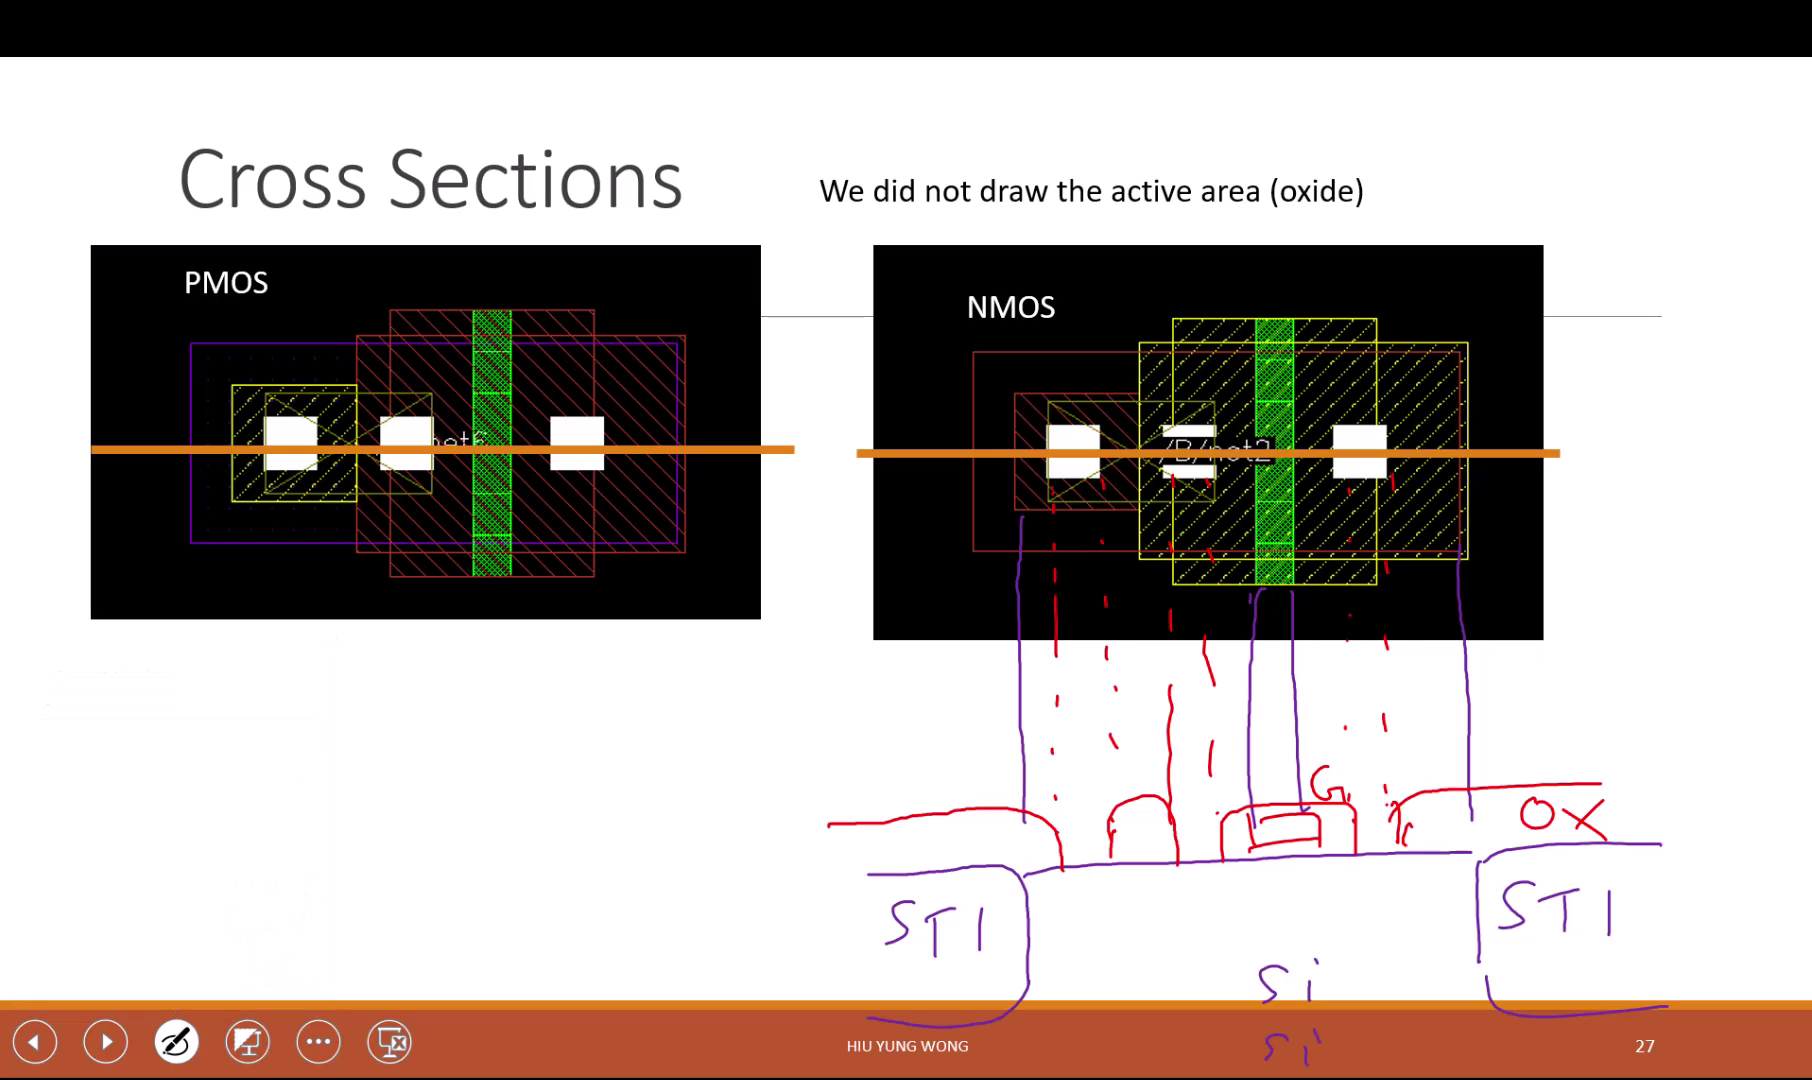
{"action": "mouse_move", "coordinate": [1171, 871]}
{"action": "left_mouse_down"}
{"action": "mouse_move", "coordinate": [1229, 912]}
{"action": "mouse_move", "coordinate": [1231, 860]}
{"action": "left_mouse_up"}
{"action": "mouse_move", "coordinate": [1350, 861]}
{"action": "left_mouse_down"}
{"action": "mouse_move", "coordinate": [1356, 910]}
{"action": "mouse_move", "coordinate": [1412, 842]}
{"action": "left_mouse_up"}
Step: Label both yellow regions n+ in black ink
{"action": "left_click", "coordinate": [176, 1041]}
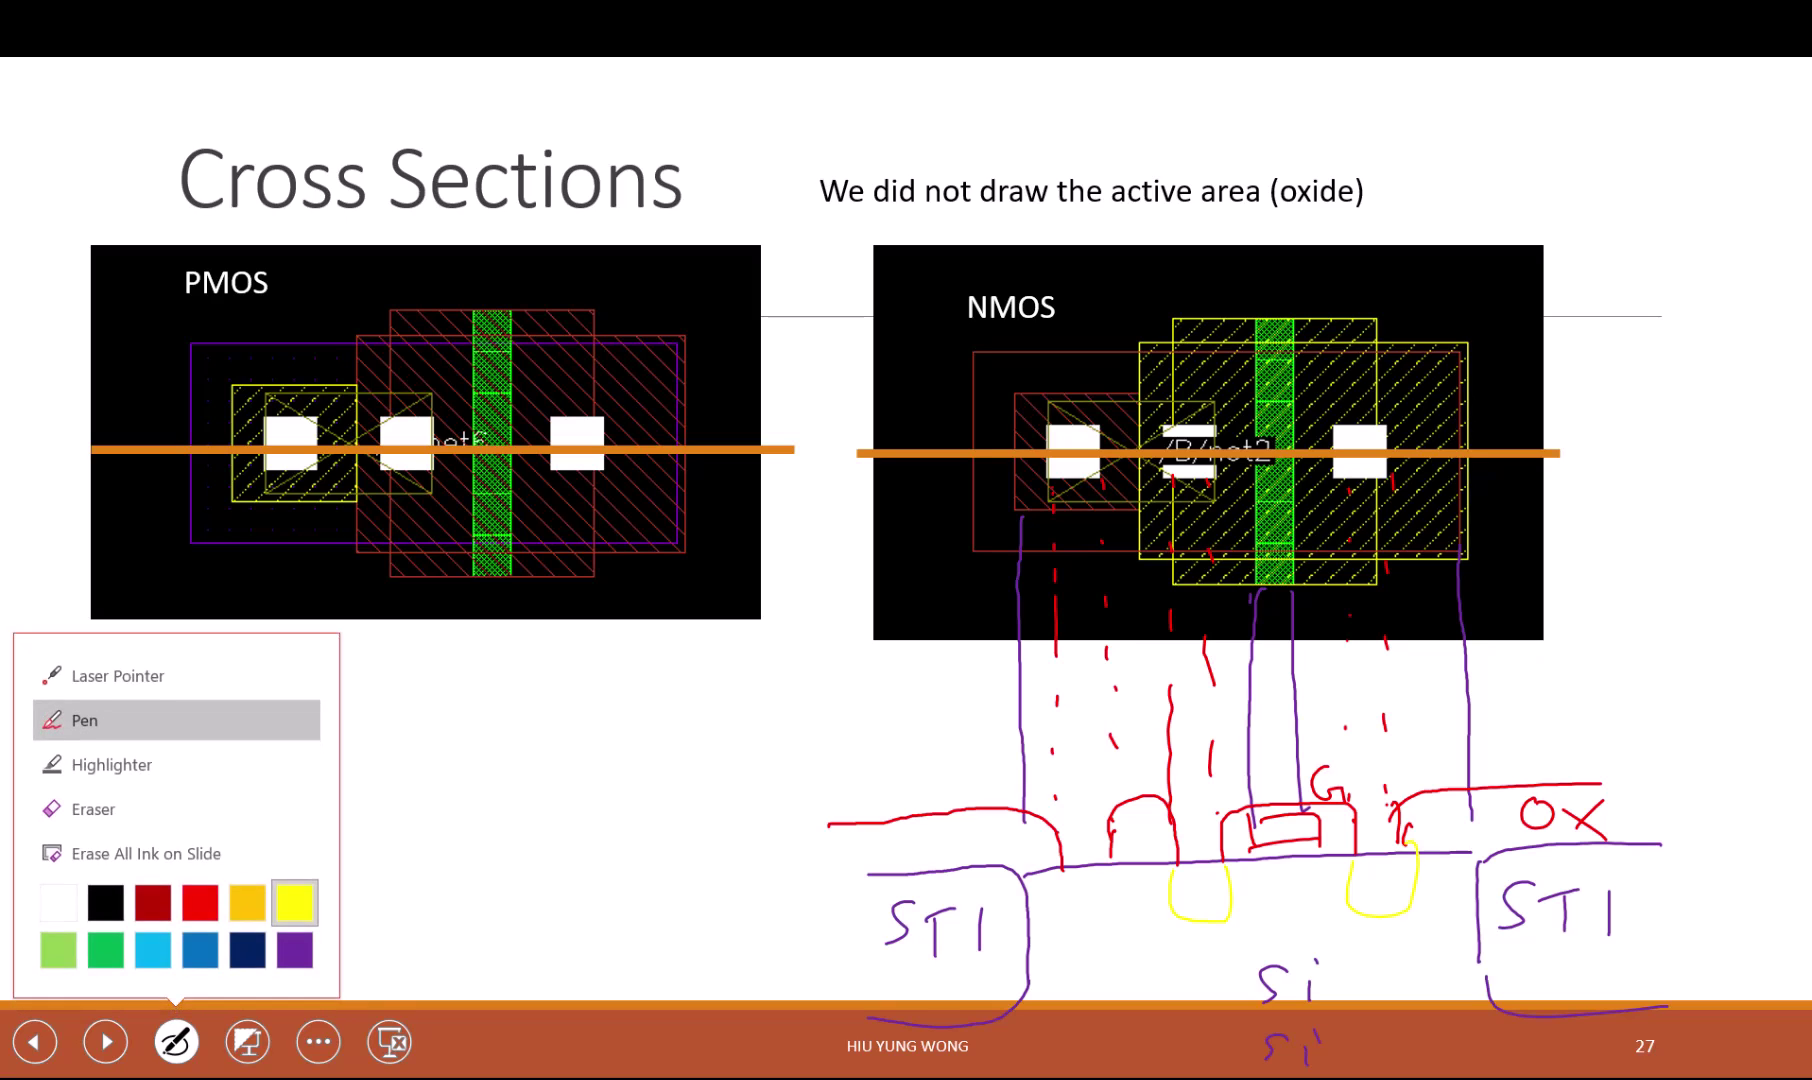
{"action": "left_click", "coordinate": [80, 721]}
{"action": "mouse_move", "coordinate": [1189, 884]}
{"action": "left_mouse_down"}
{"action": "mouse_move", "coordinate": [1208, 906]}
{"action": "mouse_move", "coordinate": [1226, 895]}
{"action": "left_mouse_up"}
{"action": "left_click_drag", "start_coordinate": [1217, 883], "coordinate": [1217, 909]}
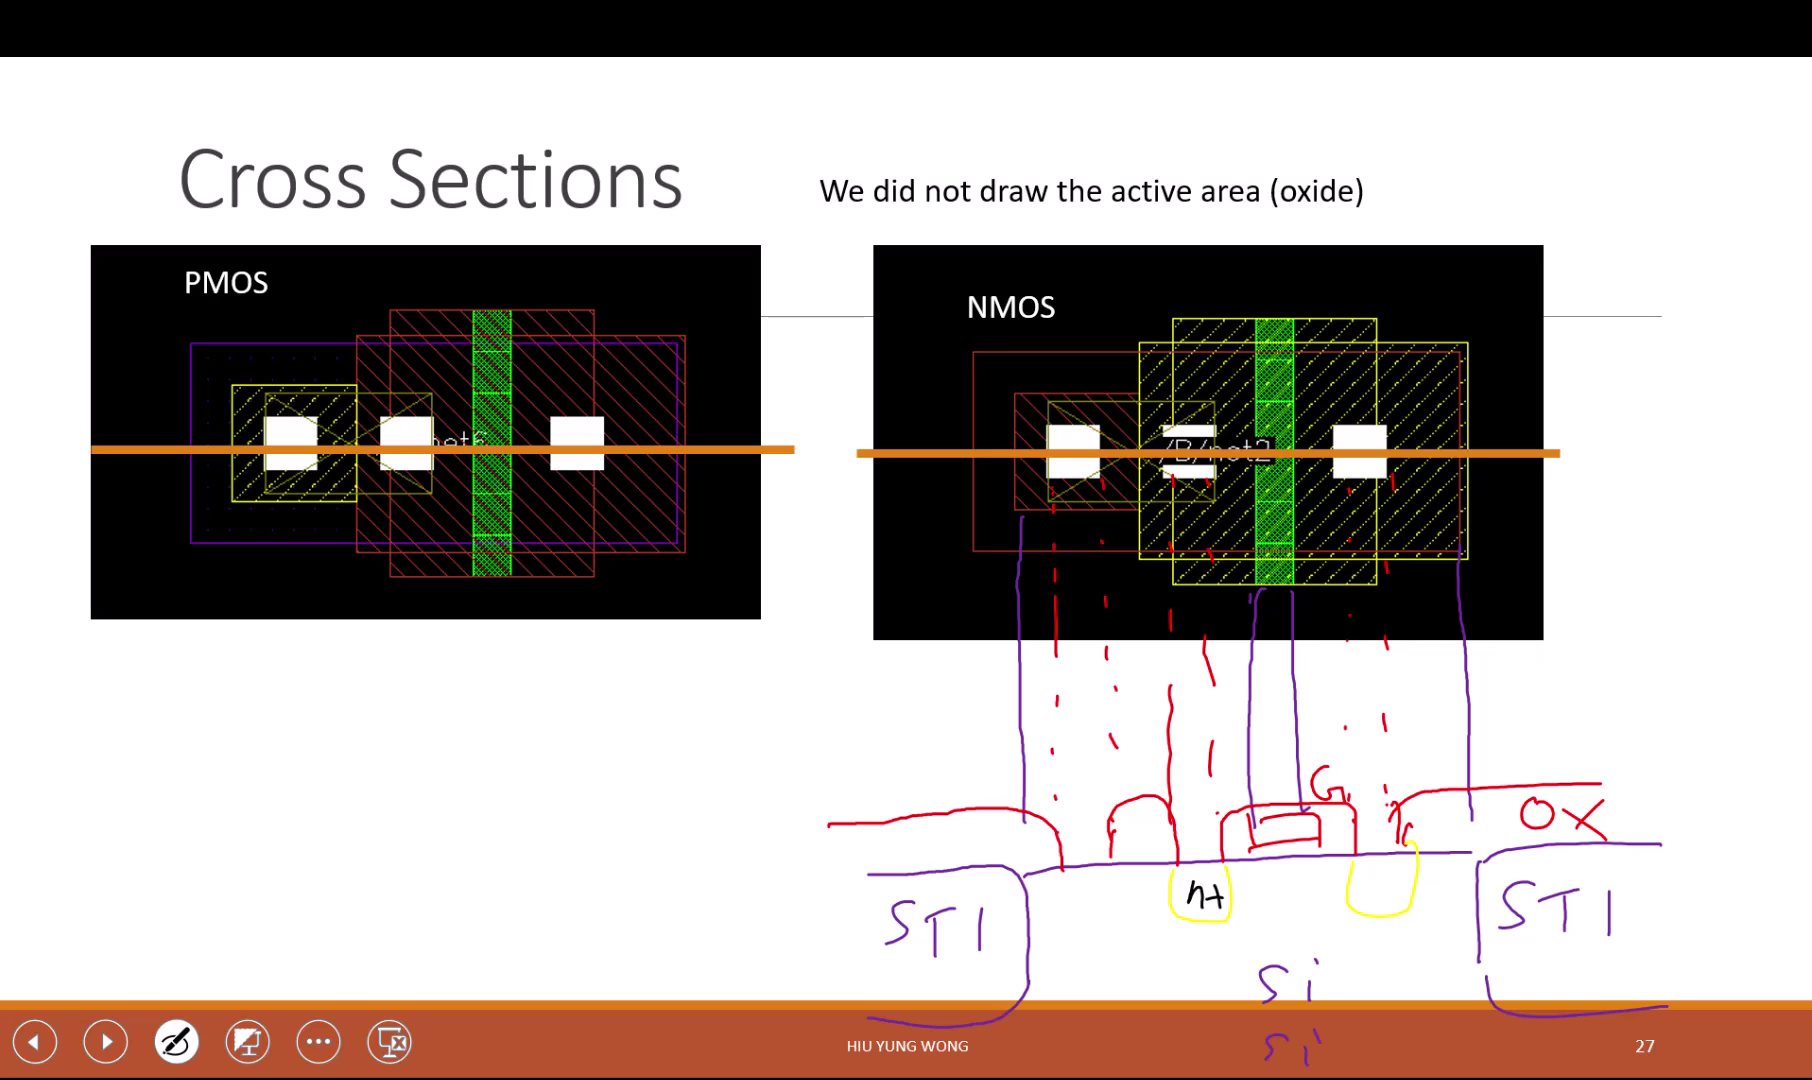
{"action": "mouse_move", "coordinate": [1356, 876]}
{"action": "left_mouse_down"}
{"action": "mouse_move", "coordinate": [1377, 897]}
{"action": "mouse_move", "coordinate": [1406, 878]}
{"action": "left_mouse_up"}
{"action": "left_click_drag", "start_coordinate": [1395, 866], "coordinate": [1392, 924]}
Step: In red ink, outline a p+ region left of the n+ region and label it p+
{"action": "left_click", "coordinate": [176, 1041]}
{"action": "left_click", "coordinate": [194, 898]}
{"action": "mouse_move", "coordinate": [1057, 870]}
{"action": "left_mouse_down"}
{"action": "mouse_move", "coordinate": [1112, 914]}
{"action": "mouse_move", "coordinate": [1120, 868]}
{"action": "mouse_move", "coordinate": [1075, 906]}
{"action": "left_mouse_up"}
{"action": "left_click_drag", "start_coordinate": [1076, 880], "coordinate": [1109, 890]}
{"action": "left_click_drag", "start_coordinate": [1098, 876], "coordinate": [1099, 913]}
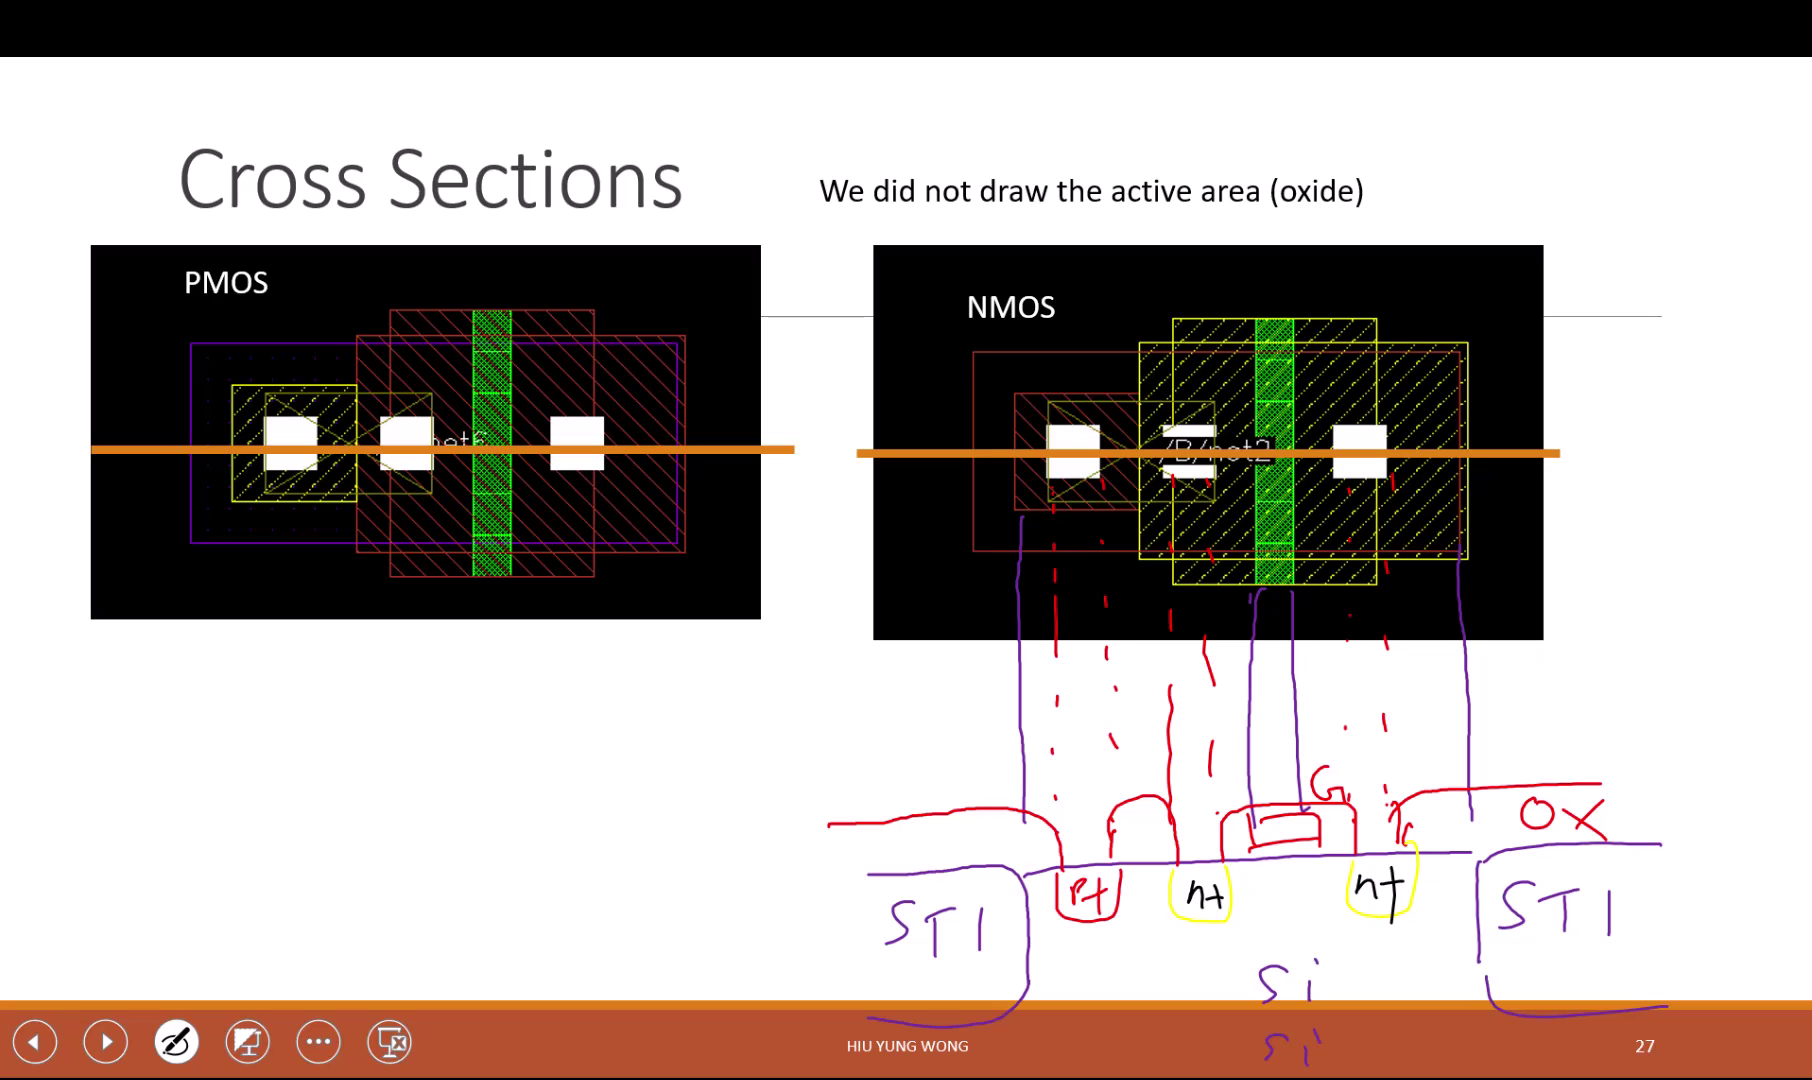